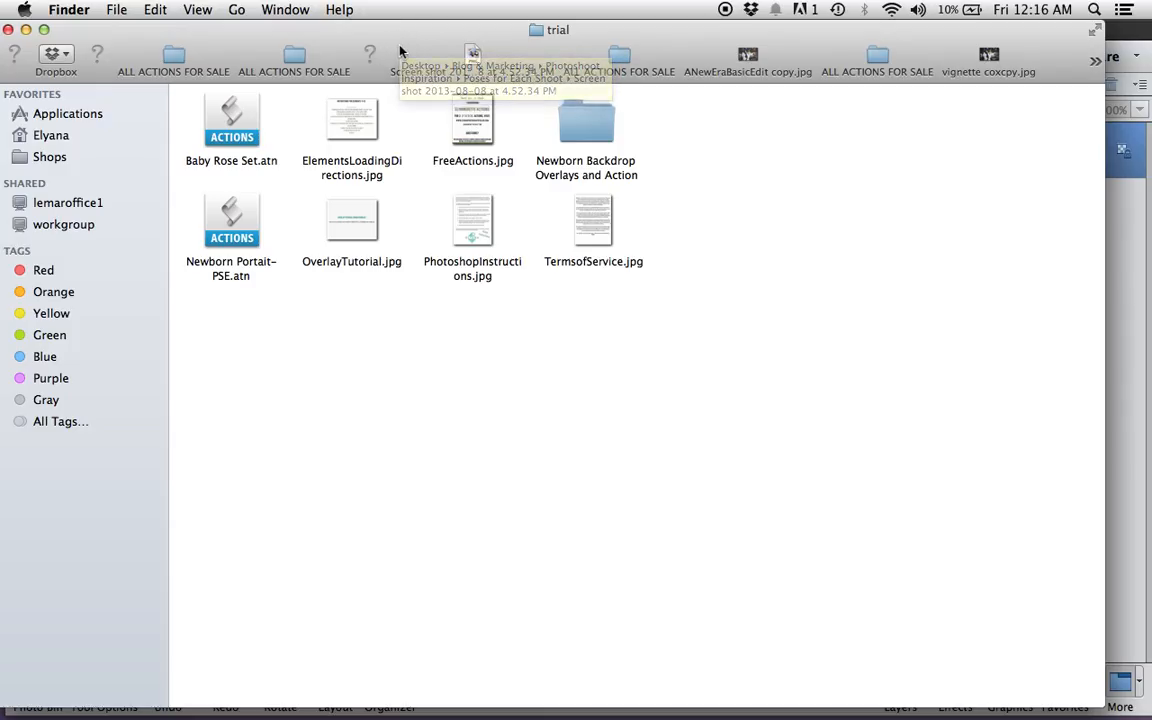
{"action": "left_click_drag", "start_coordinate": [390, 43], "coordinate": [458, 33]}
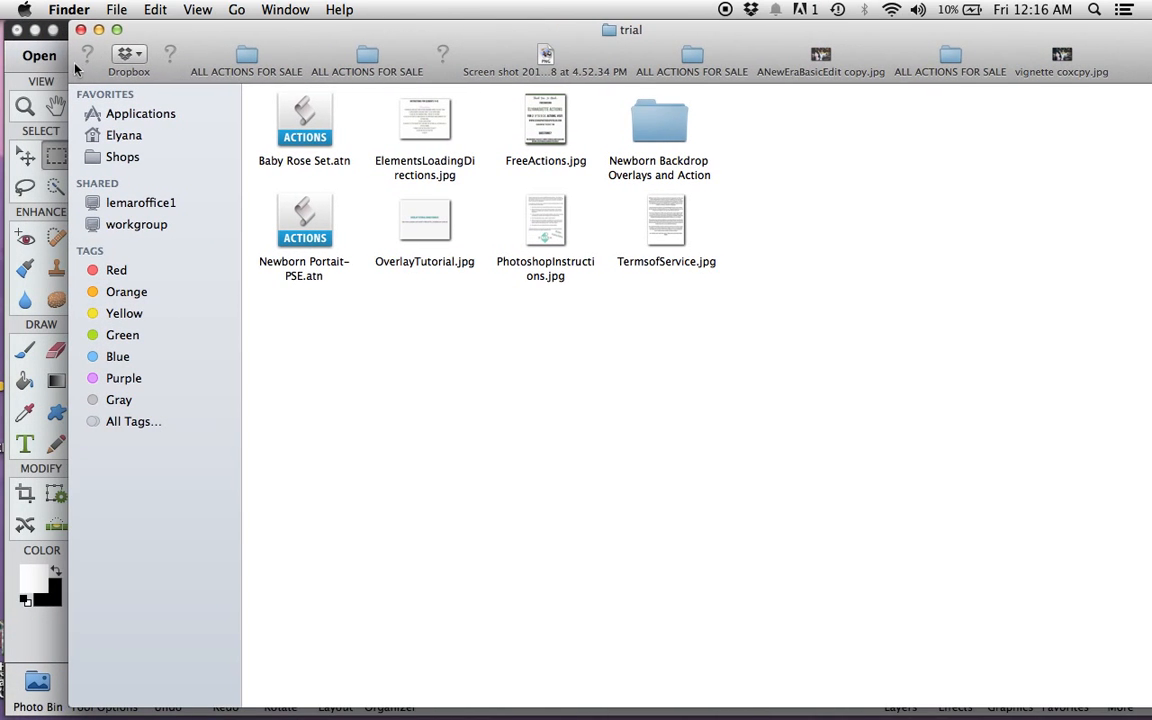
{"action": "left_click", "coordinate": [53, 73]}
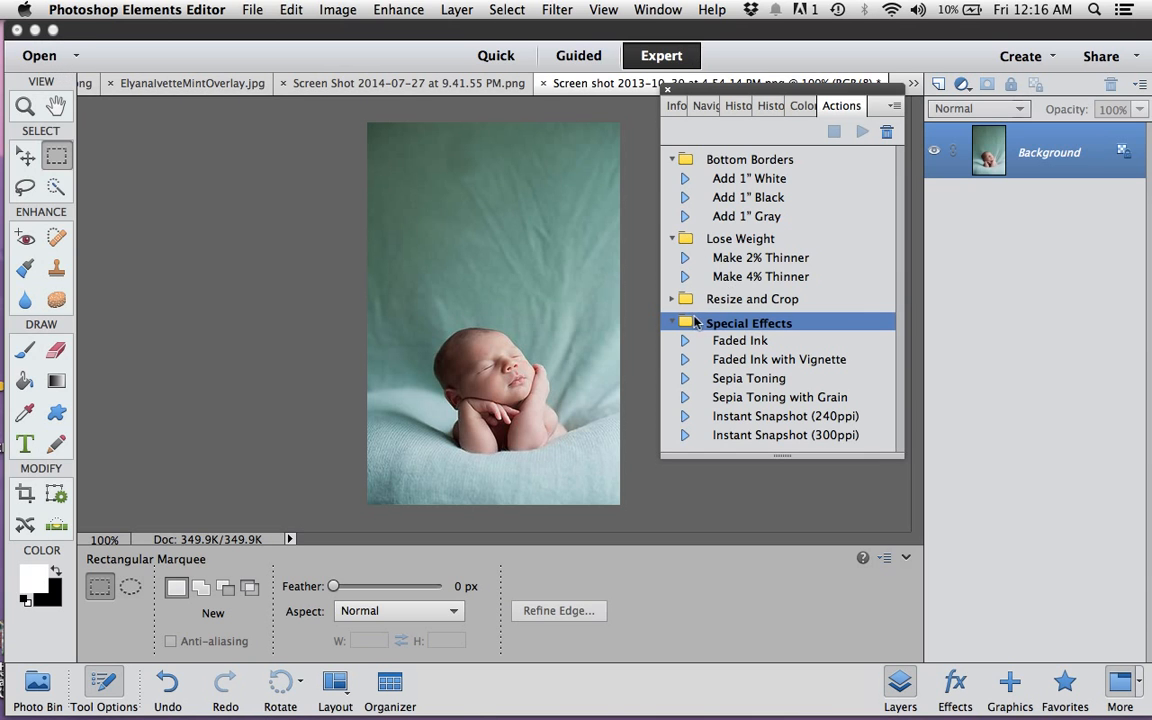
{"action": "key", "text": "super+o"}
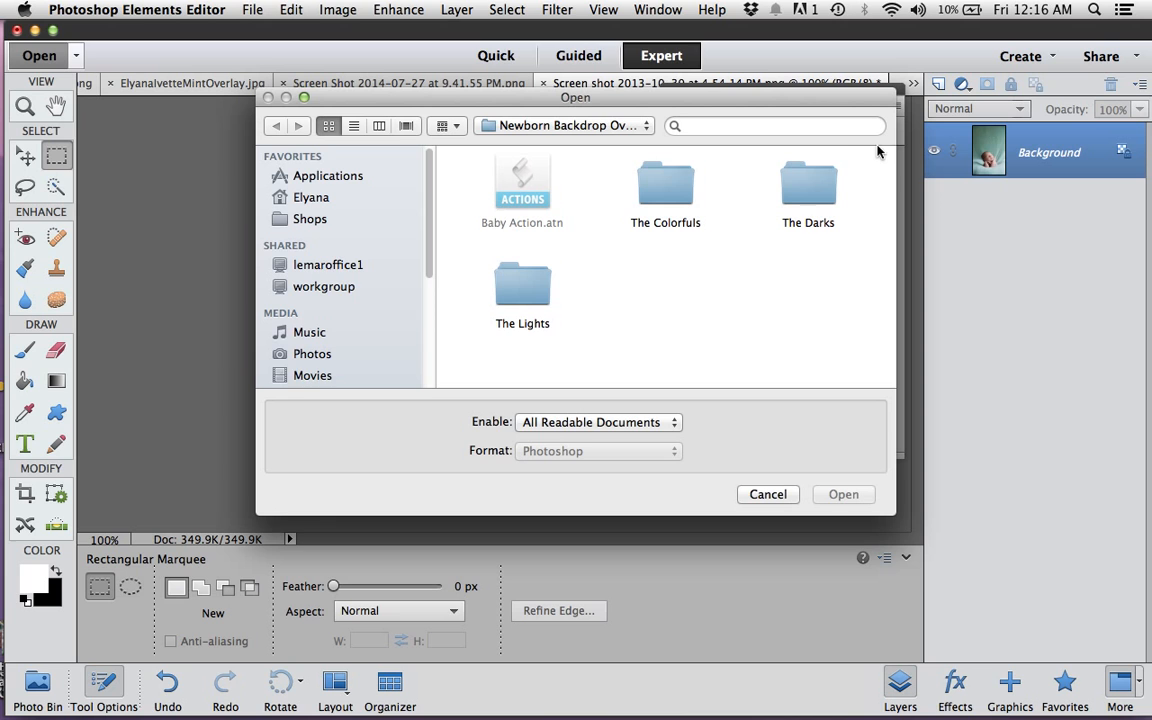
{"action": "left_click", "coordinate": [766, 495]}
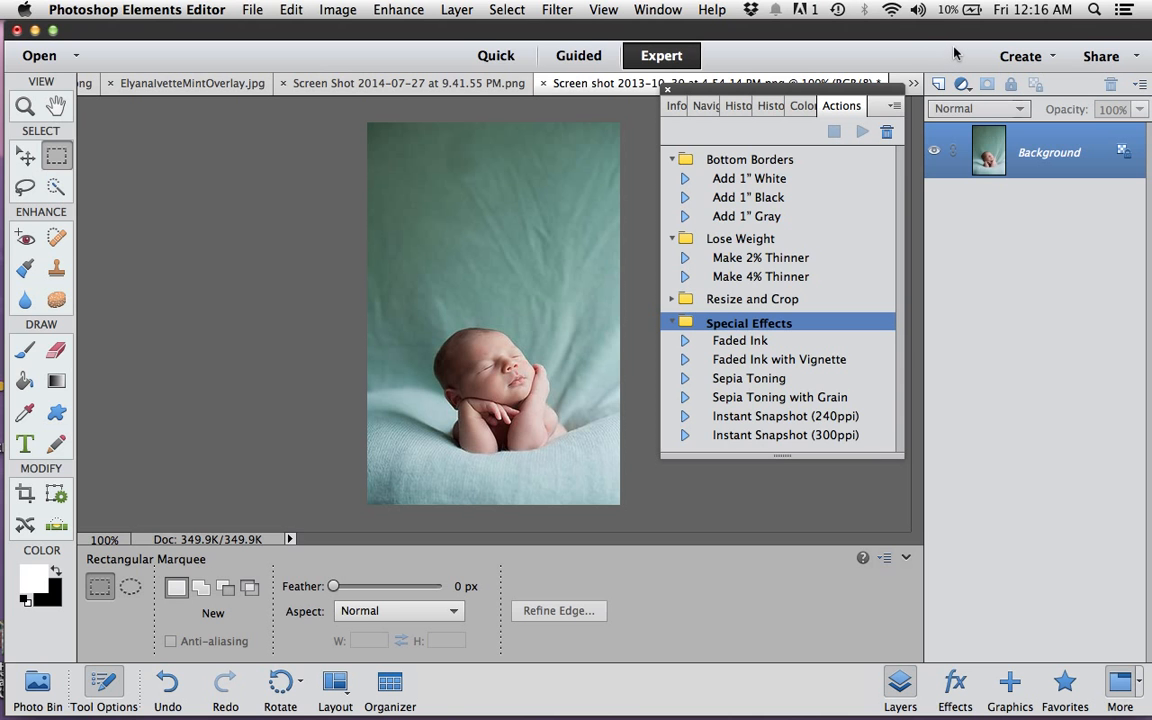
- Move the trial folder window aside in Finder and bring the Photoshop Elements editor back to the front
{"action": "mouse_move", "coordinate": [945, 37]}
{"action": "left_mouse_down"}
{"action": "mouse_move", "coordinate": [926, 48]}
{"action": "mouse_move", "coordinate": [945, 60]}
{"action": "mouse_move", "coordinate": [967, 42]}
{"action": "mouse_move", "coordinate": [946, 40]}
{"action": "left_mouse_up"}
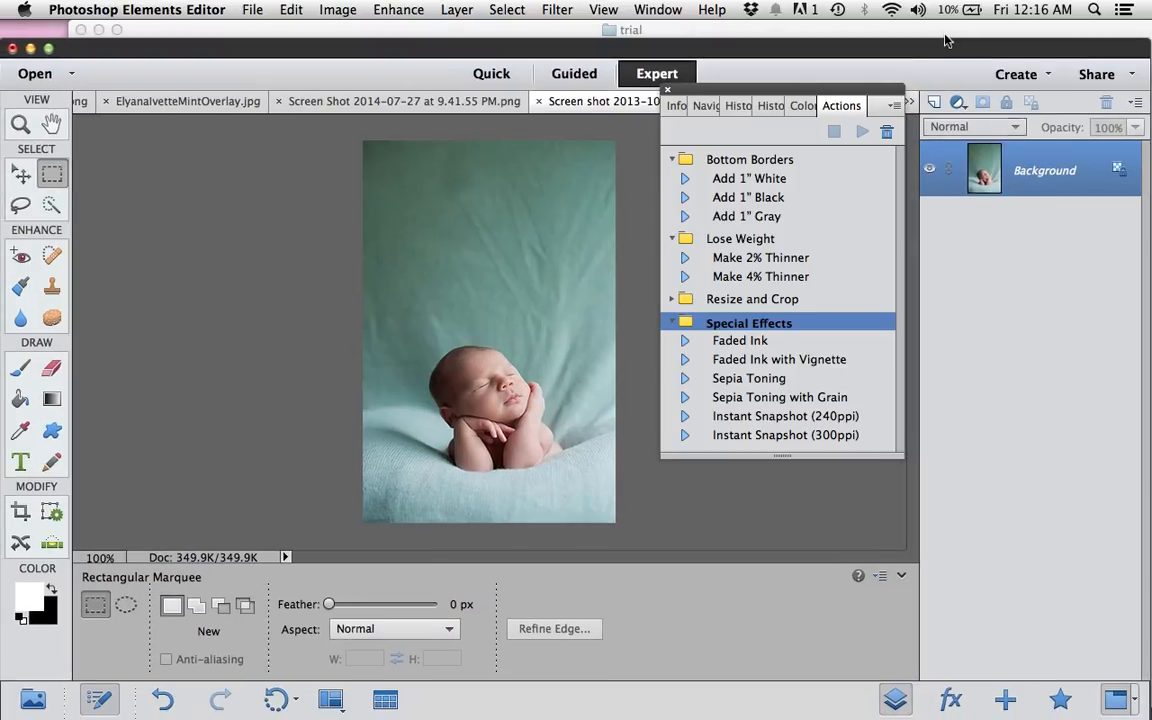
{"action": "left_click", "coordinate": [948, 34]}
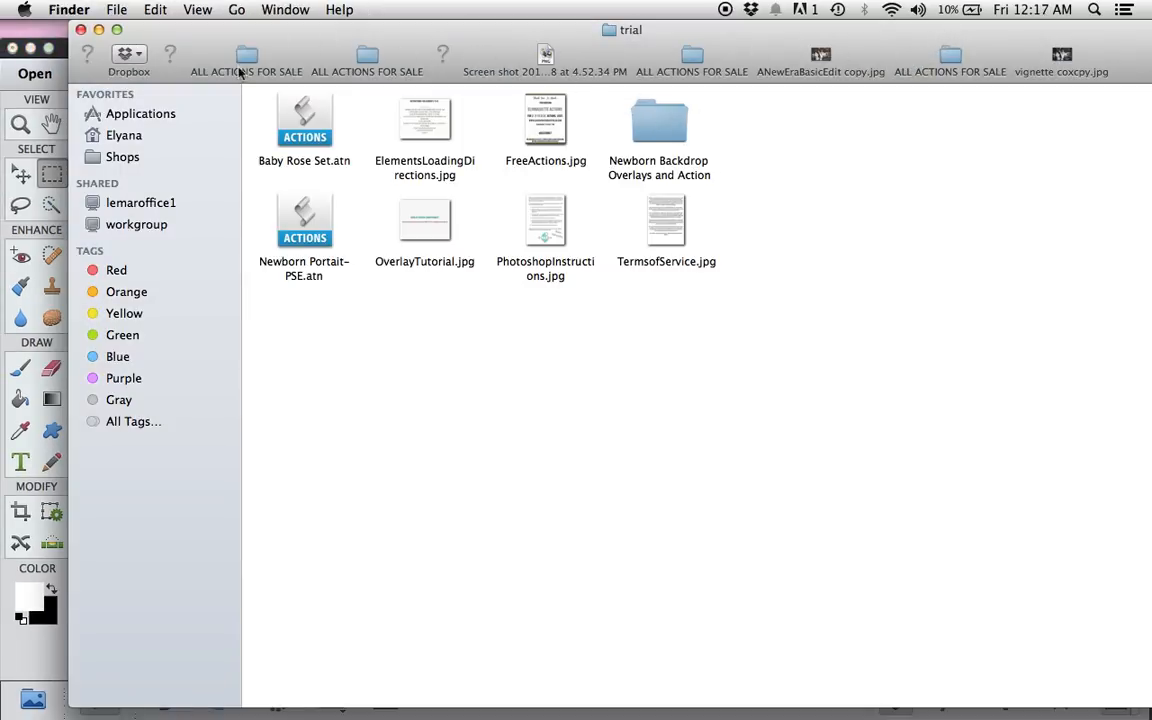
{"action": "left_click_drag", "start_coordinate": [462, 29], "coordinate": [604, 28]}
{"action": "left_click", "coordinate": [185, 80]}
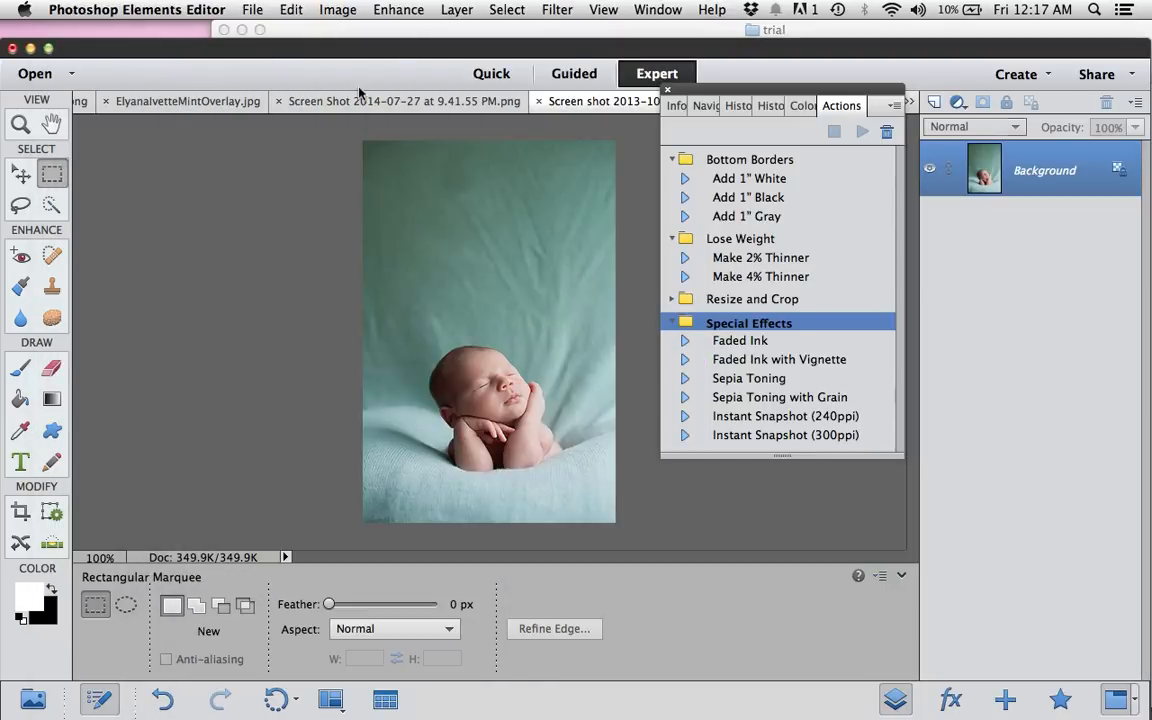
{"action": "left_click_drag", "start_coordinate": [410, 52], "coordinate": [459, 29]}
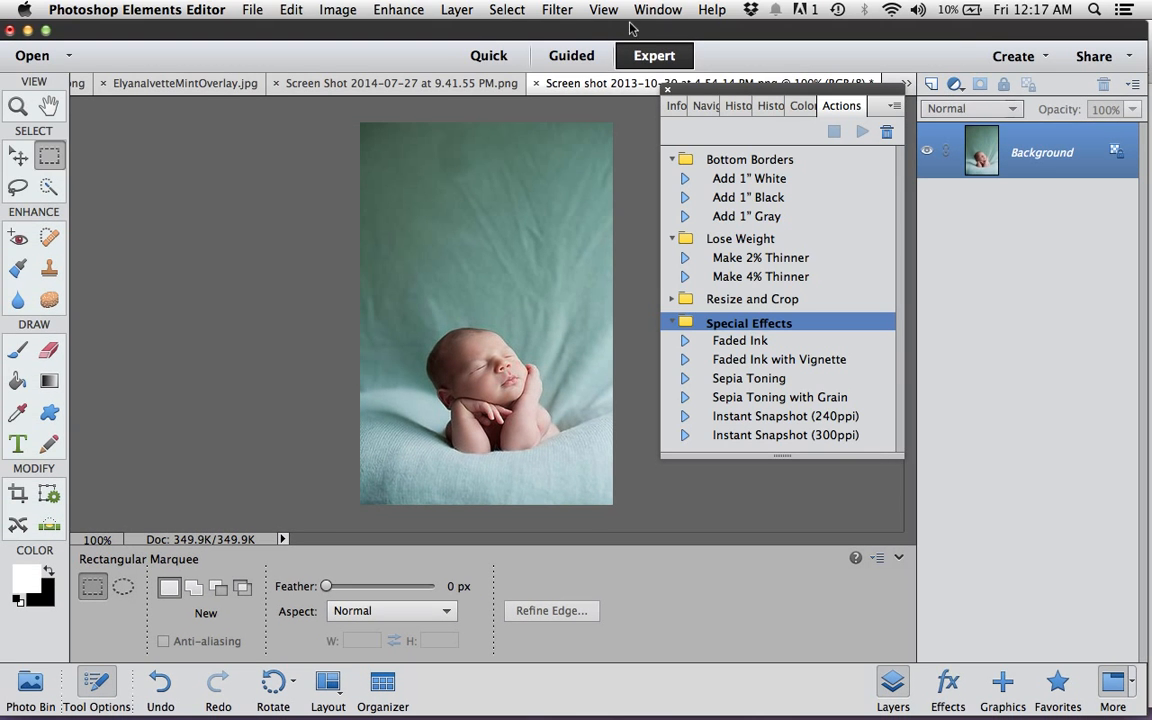
- Close the floating Actions panel and hide the Layers panel
{"action": "left_click", "coordinate": [668, 89]}
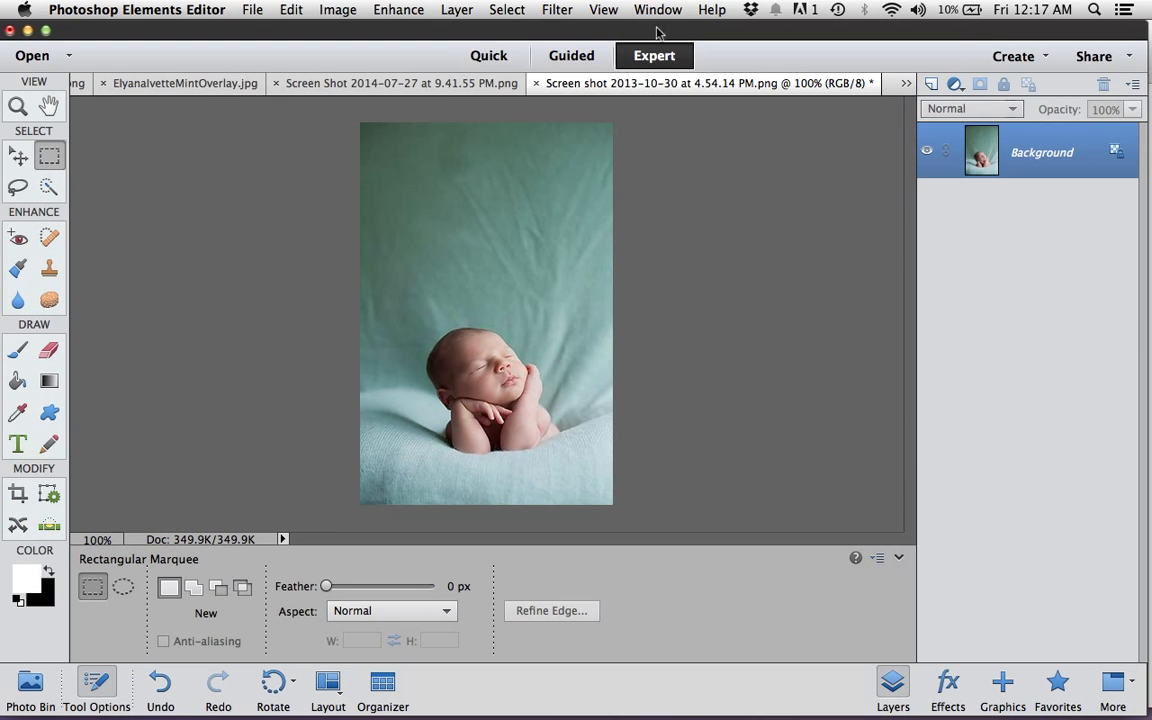
{"action": "left_click", "coordinate": [657, 12]}
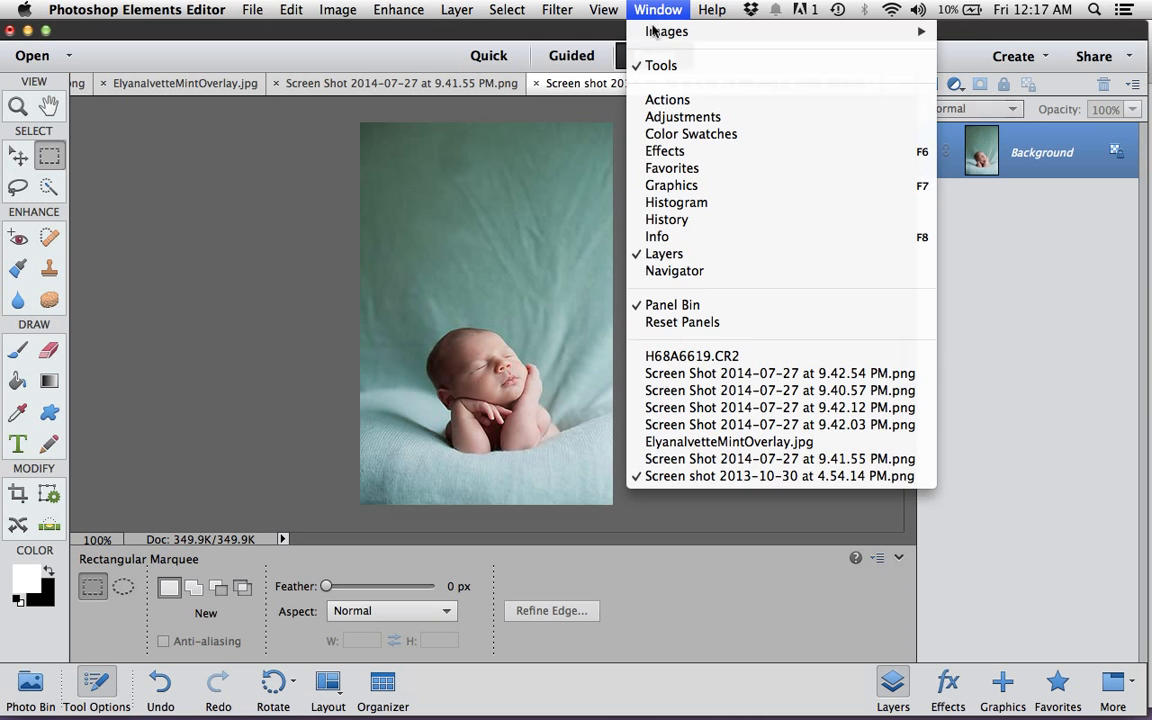
{"action": "left_click", "coordinate": [645, 255]}
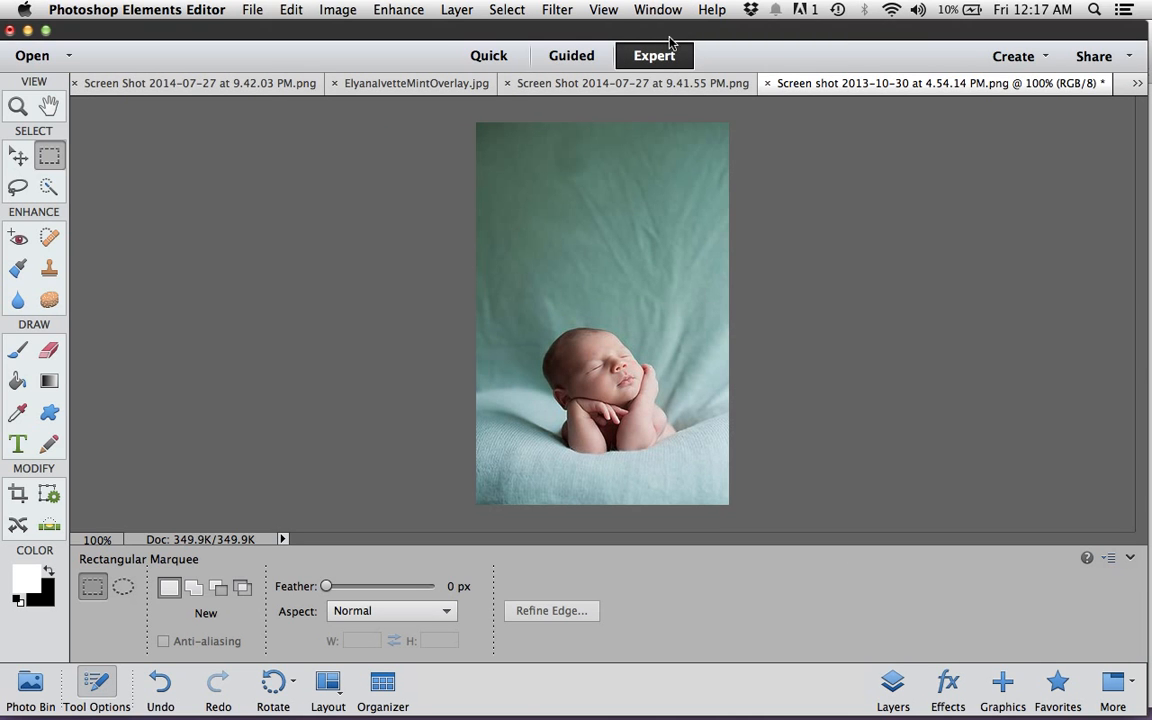
- Show the Actions panel and reposition it slightly higher over the newborn photo
{"action": "left_click", "coordinate": [659, 12]}
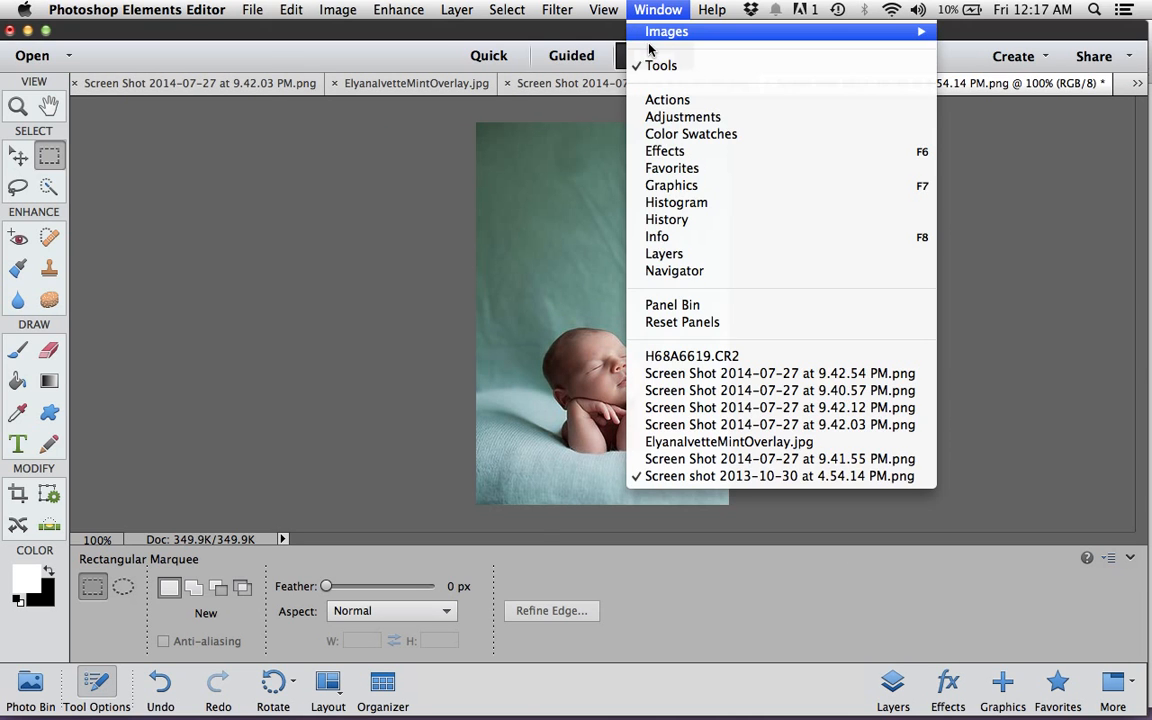
{"action": "left_click", "coordinate": [683, 100]}
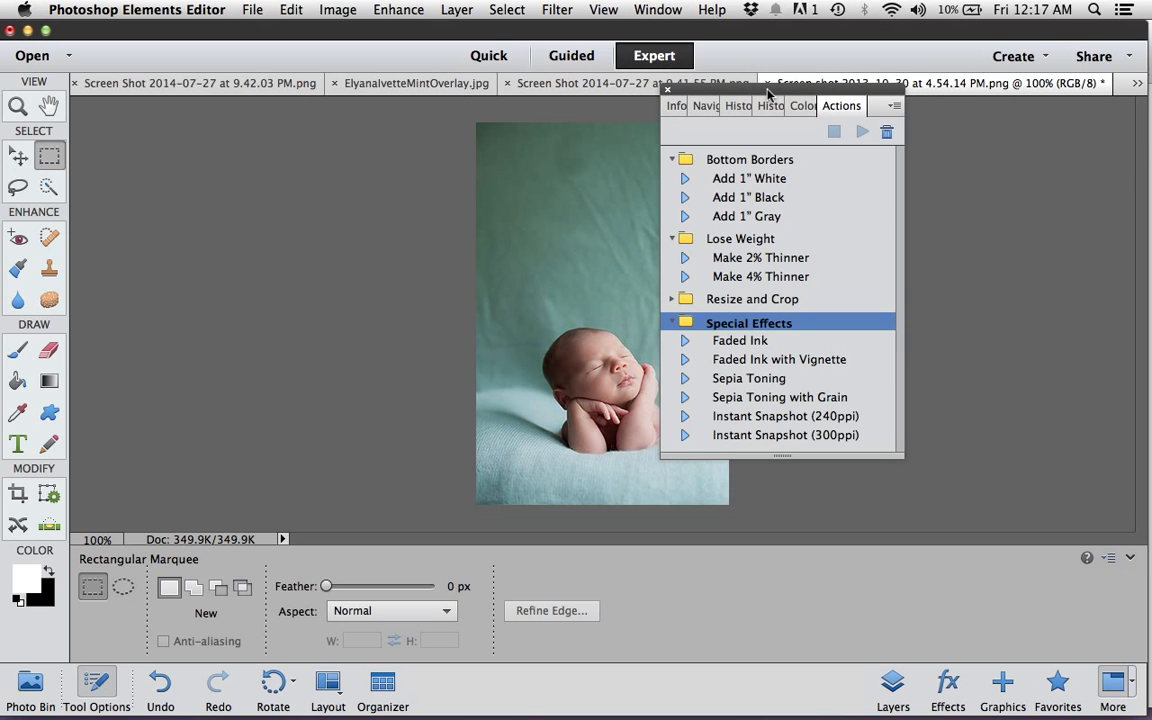
{"action": "left_click_drag", "start_coordinate": [774, 86], "coordinate": [761, 70]}
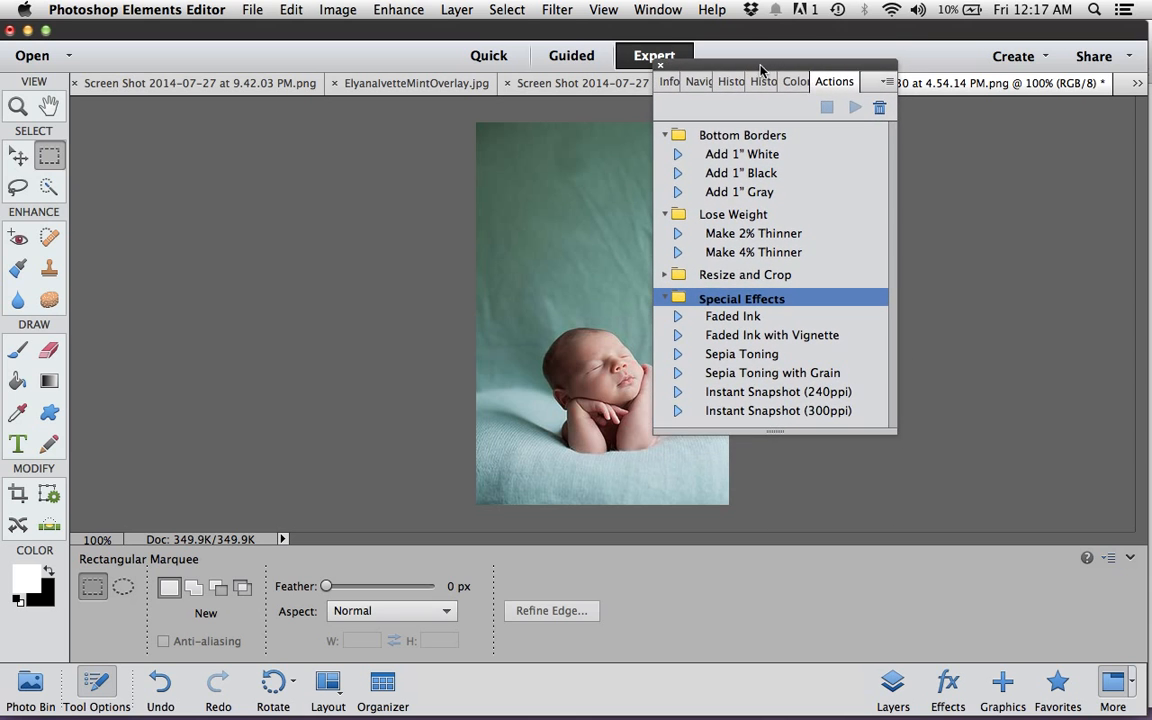
- View the folder locations offered by the Load Actions file browser, and close it without loading anything
{"action": "left_click", "coordinate": [882, 82]}
{"action": "left_click", "coordinate": [884, 82]}
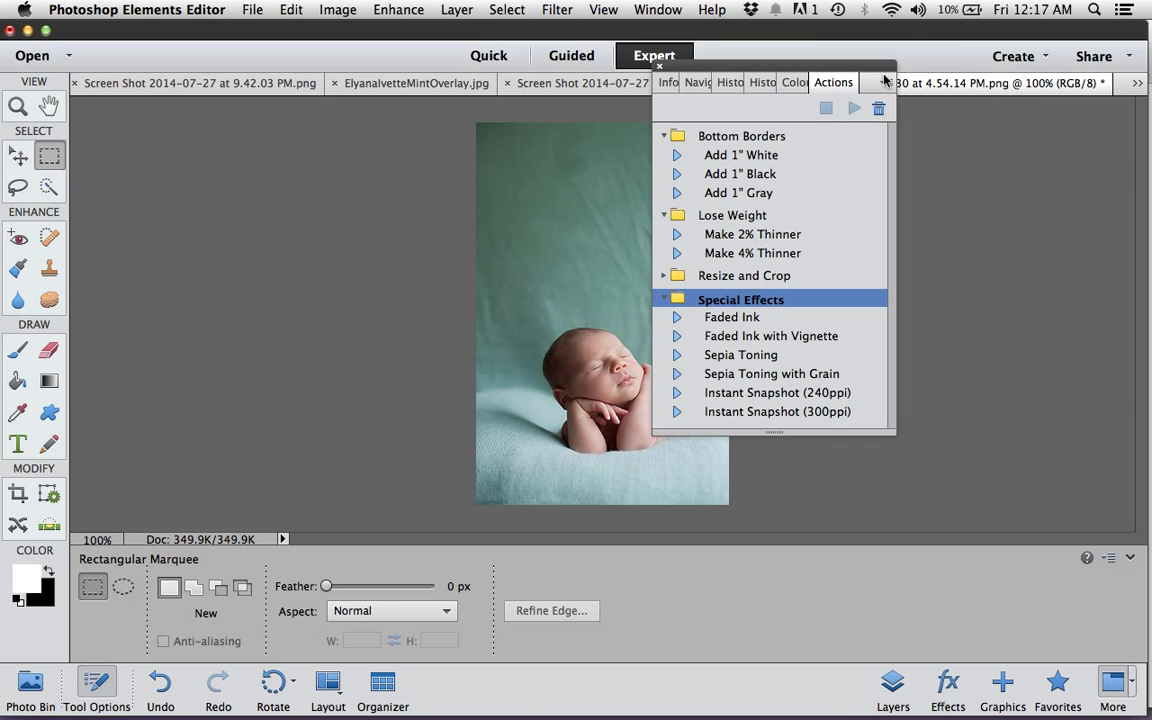
{"action": "left_click", "coordinate": [886, 82]}
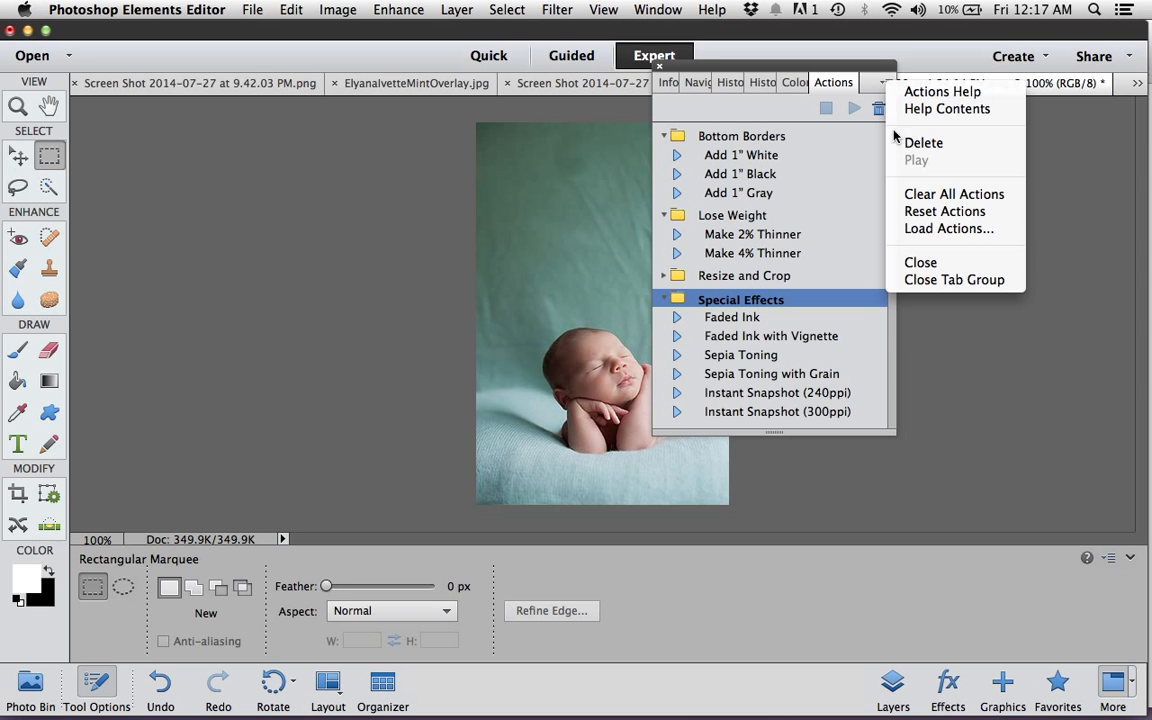
{"action": "left_click", "coordinate": [924, 230]}
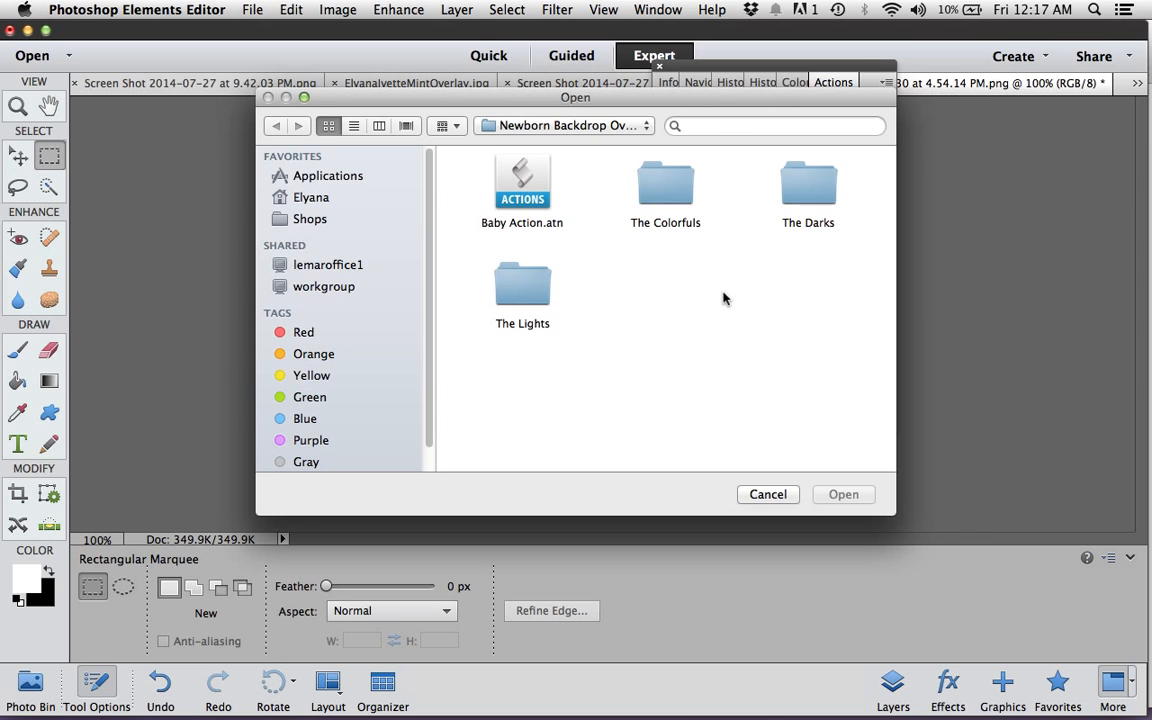
{"action": "left_click", "coordinate": [548, 128]}
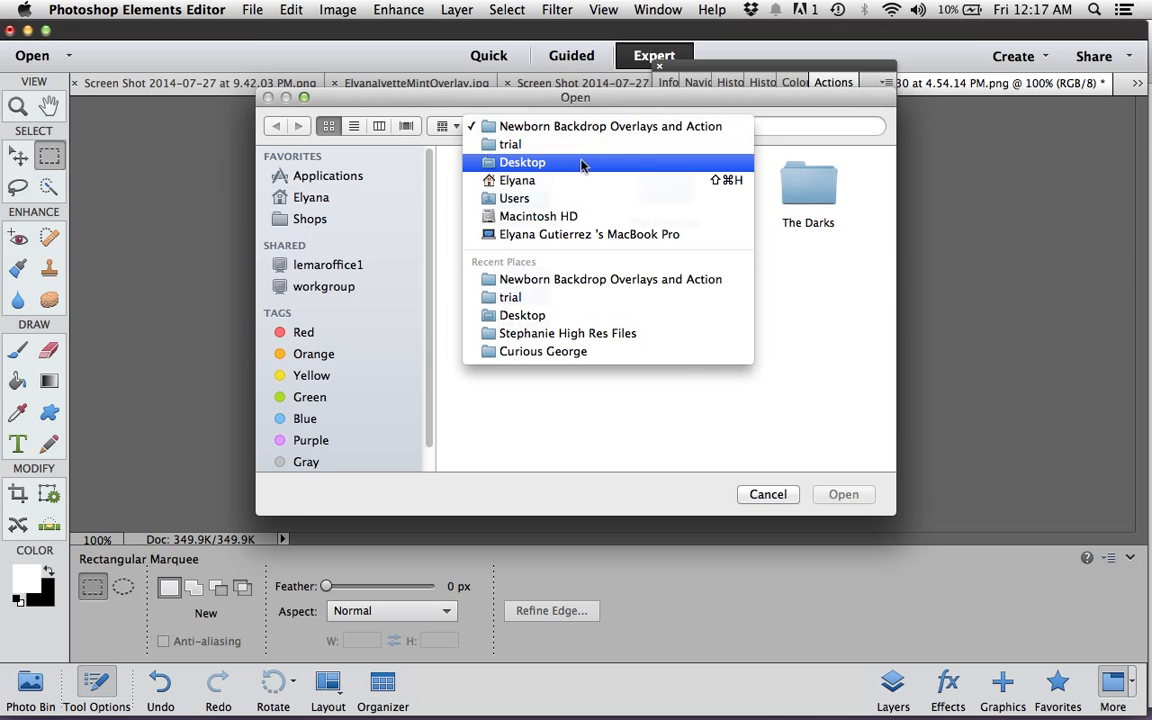
{"action": "left_click", "coordinate": [782, 303]}
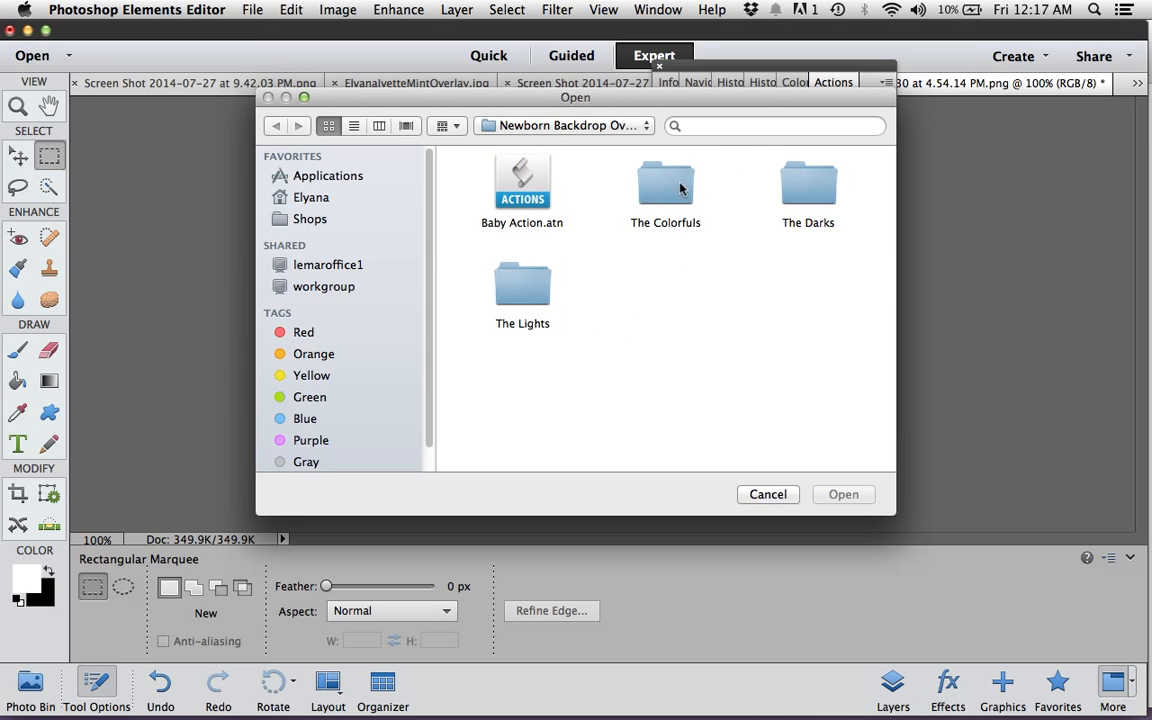
{"action": "left_click", "coordinate": [767, 494]}
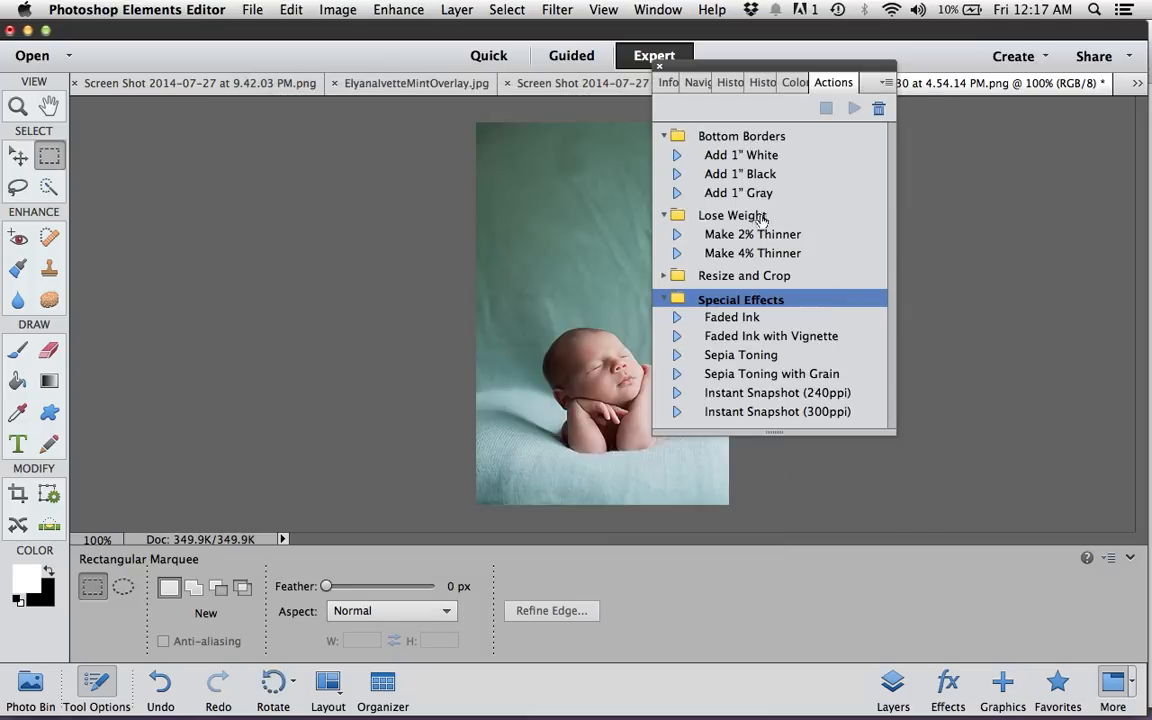
- Close the Actions panel and switch to the trial folder in Finder
{"action": "left_click", "coordinate": [661, 68]}
{"action": "mouse_move", "coordinate": [836, 32]}
{"action": "left_mouse_down"}
{"action": "mouse_move", "coordinate": [823, 57]}
{"action": "mouse_move", "coordinate": [817, 46]}
{"action": "left_mouse_up"}
{"action": "left_click", "coordinate": [826, 30]}
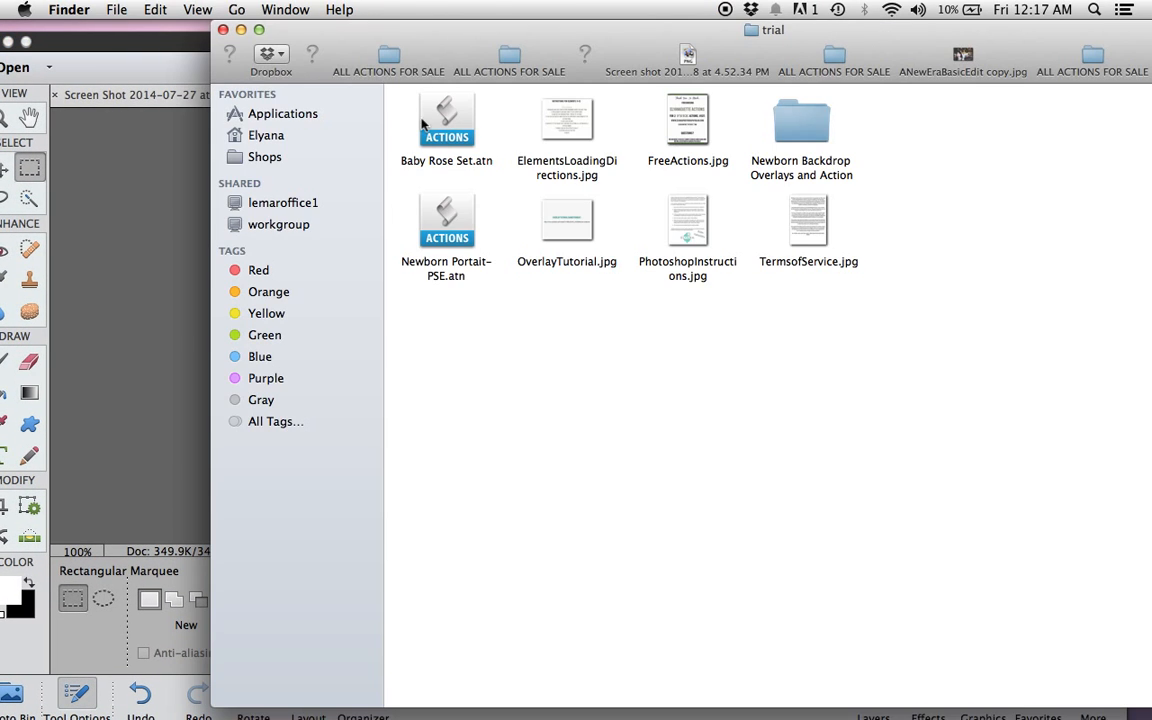
- Load the action files Baby Rose Set.atn and Newborn Portait-PSE.atn from the trial folder into Photoshop Elements
{"action": "left_click_drag", "start_coordinate": [447, 32], "coordinate": [373, 40]}
{"action": "left_click_drag", "start_coordinate": [304, 28], "coordinate": [382, 28]}
{"action": "left_click_drag", "start_coordinate": [385, 120], "coordinate": [658, 706]}
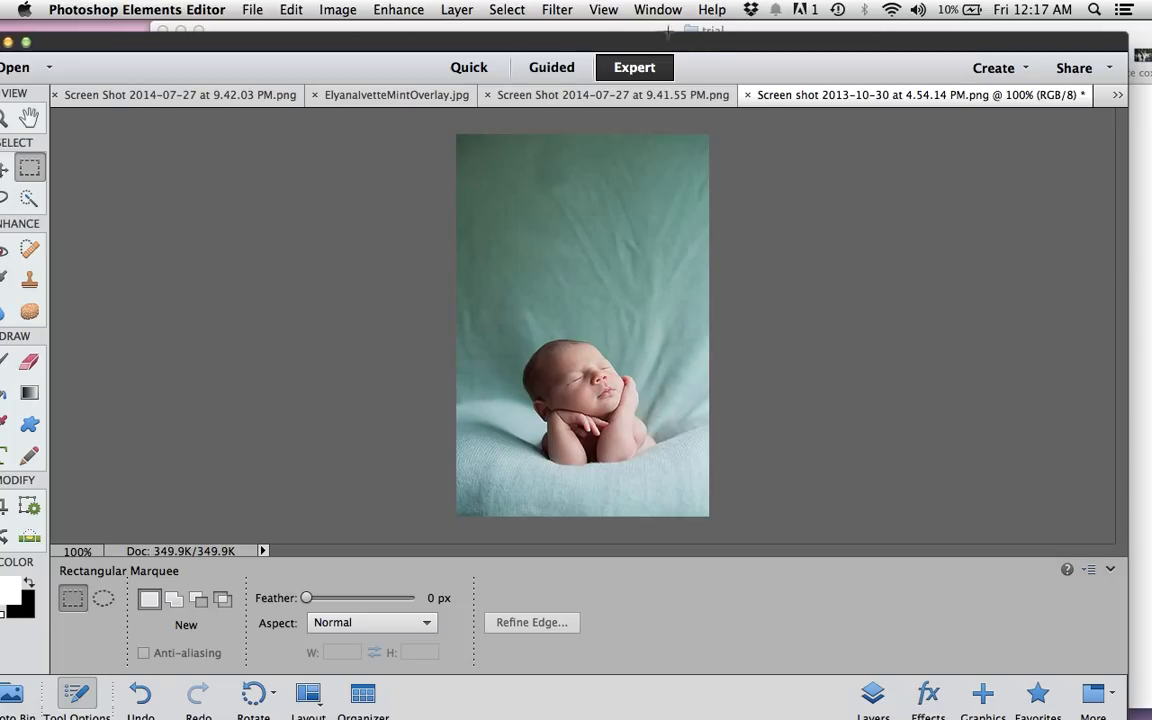
{"action": "left_click", "coordinate": [663, 30]}
{"action": "left_click_drag", "start_coordinate": [386, 220], "coordinate": [658, 706]}
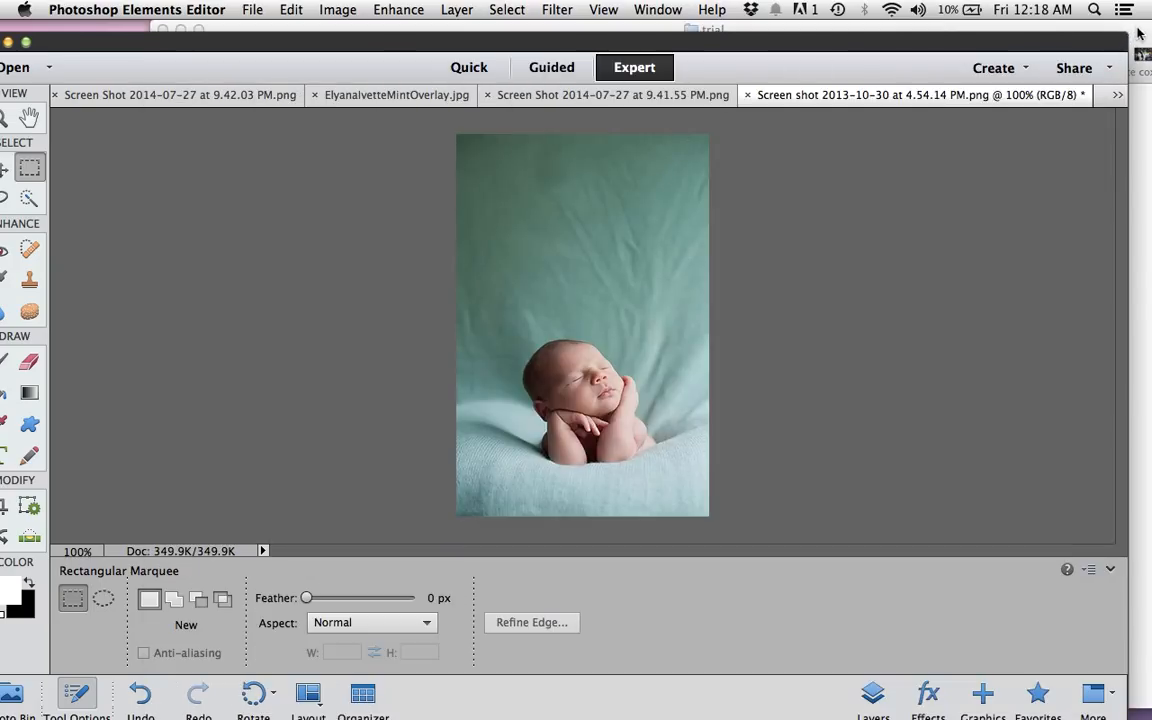
- Load Baby Action.atn from the Newborn Backdrop Overlays and Action folder in Finder into Photoshop Elements
{"action": "left_click", "coordinate": [1058, 31]}
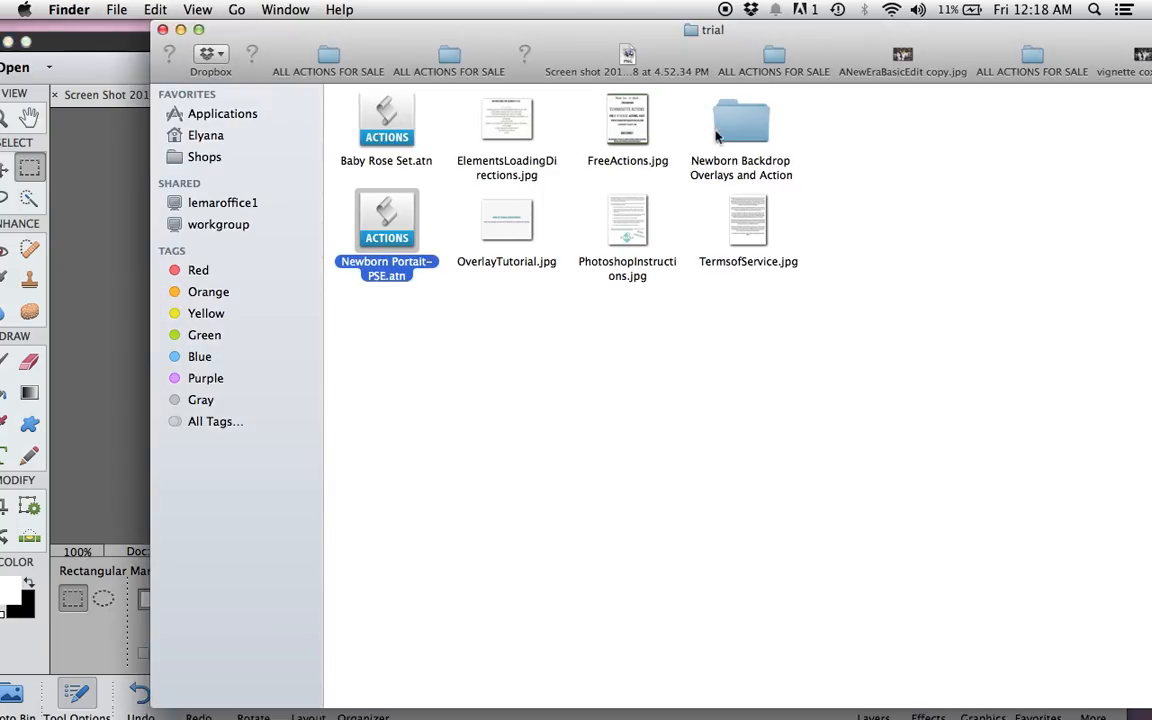
{"action": "double_click", "coordinate": [741, 122]}
{"action": "left_click", "coordinate": [733, 146]}
{"action": "left_click_drag", "start_coordinate": [733, 146], "coordinate": [660, 708]}
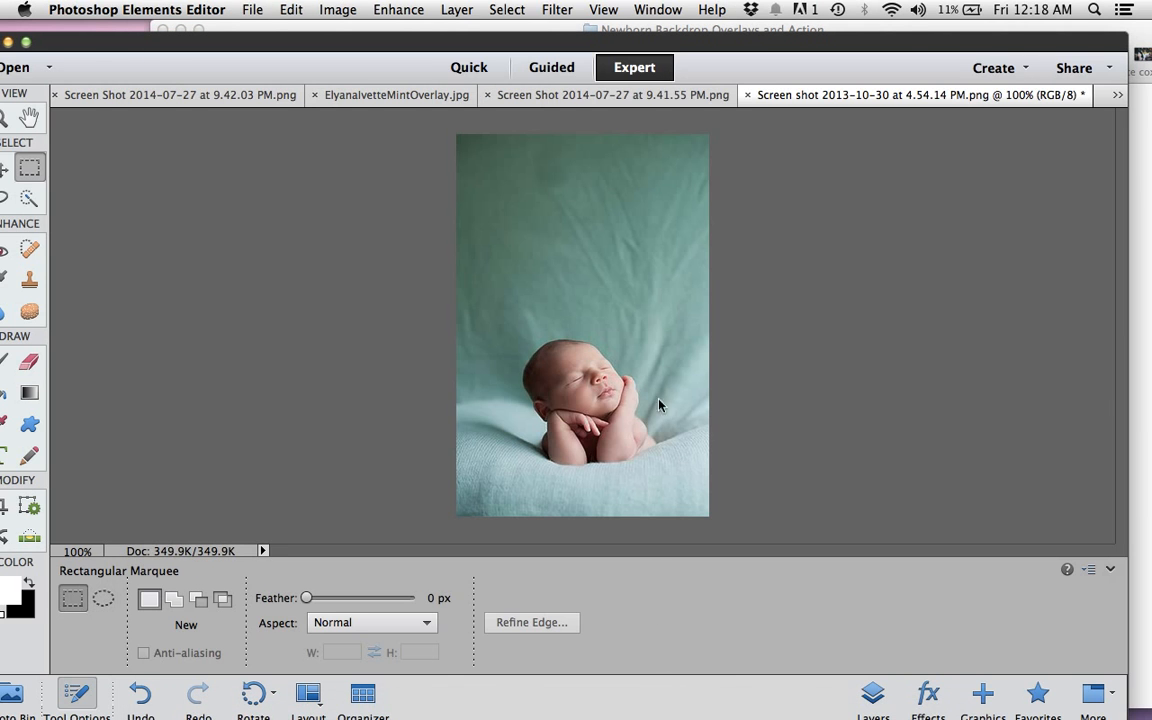
- Move the editor window back up and show both the Actions and Layers panels
{"action": "left_click_drag", "start_coordinate": [652, 42], "coordinate": [673, 25]}
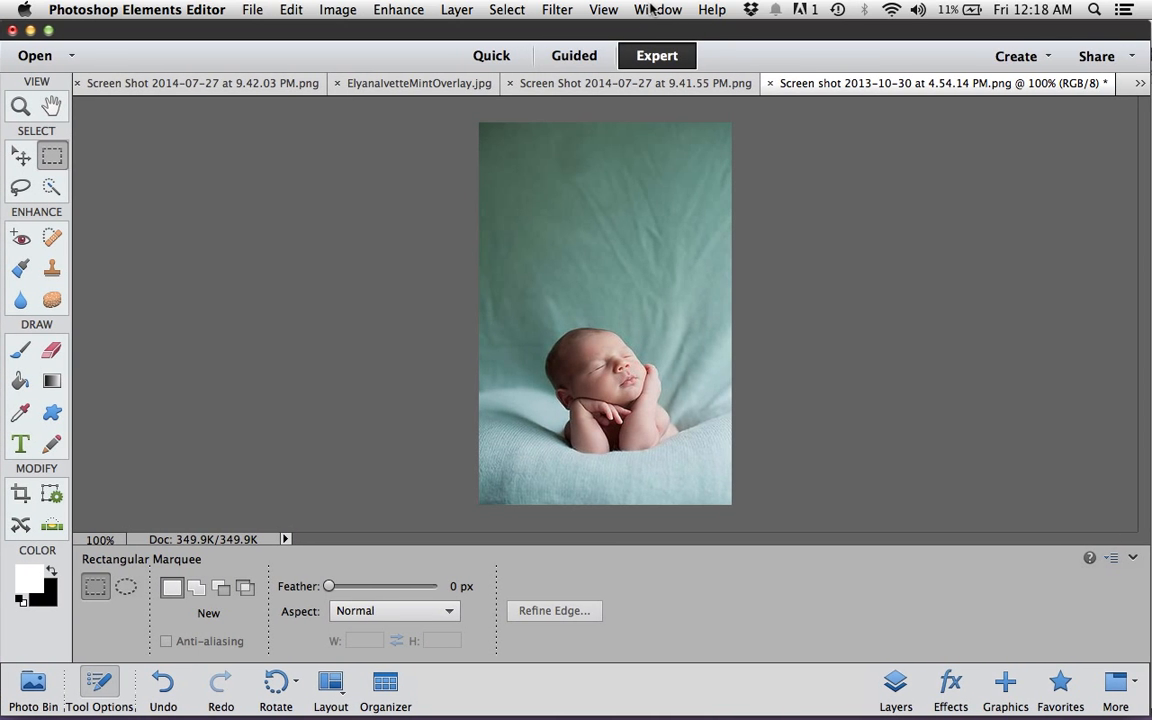
{"action": "left_click", "coordinate": [657, 9]}
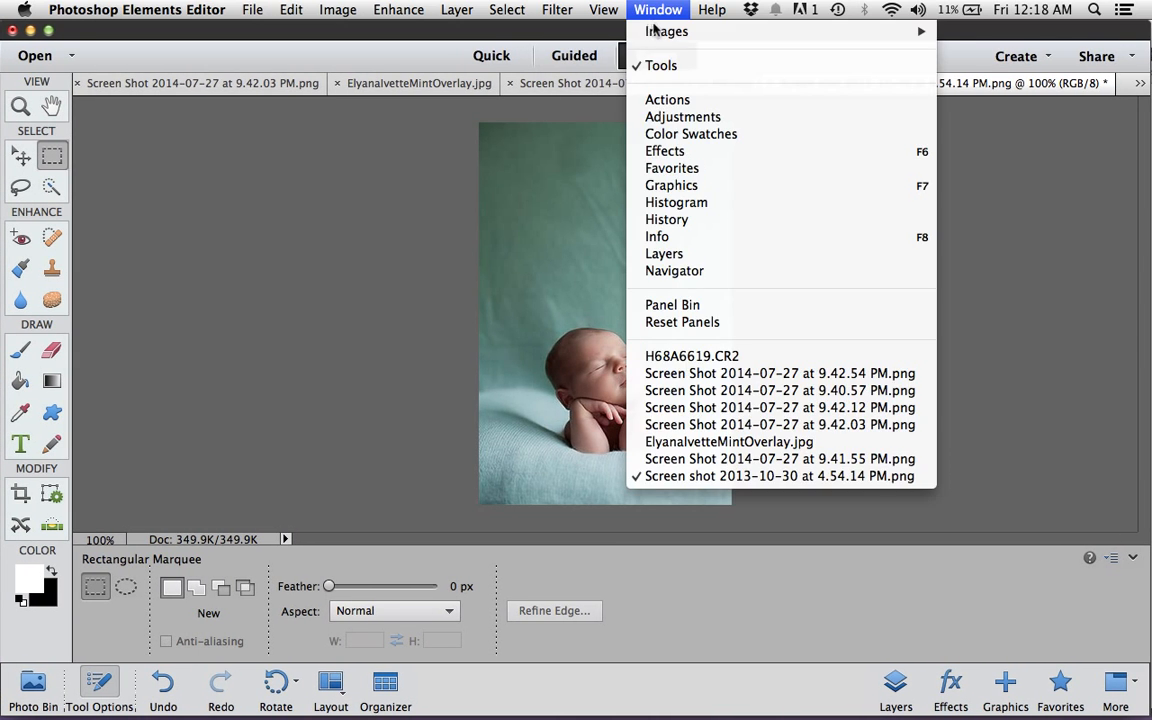
{"action": "left_click", "coordinate": [658, 102]}
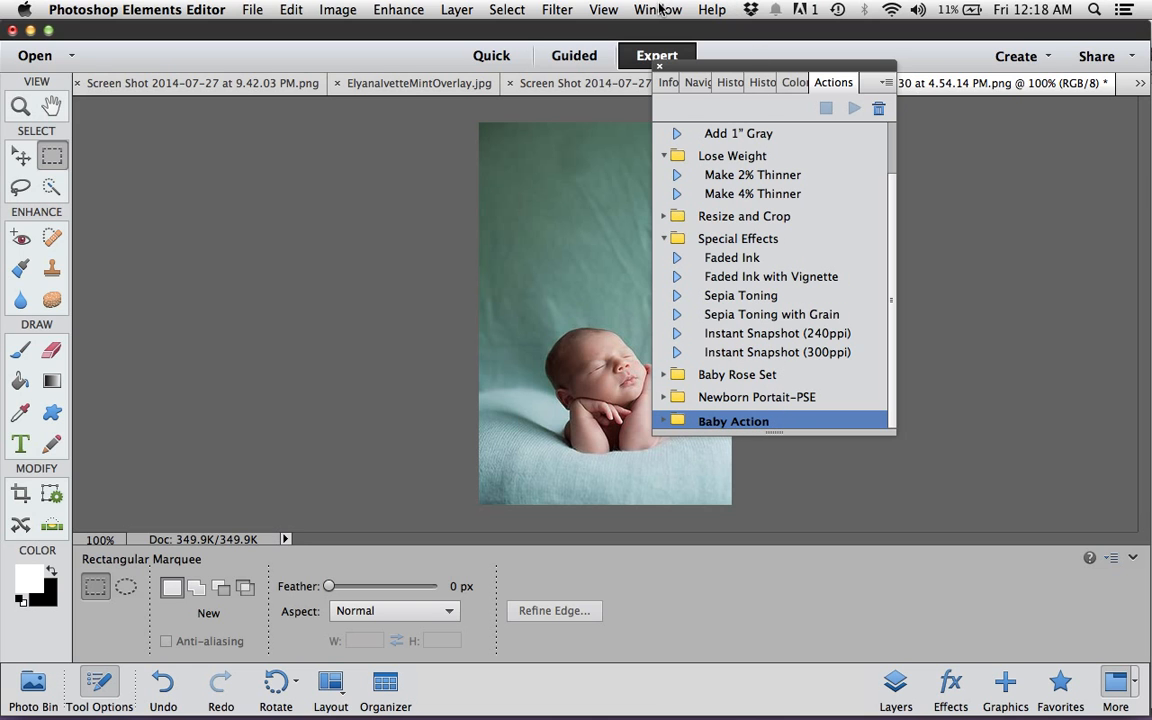
{"action": "left_click", "coordinate": [660, 9]}
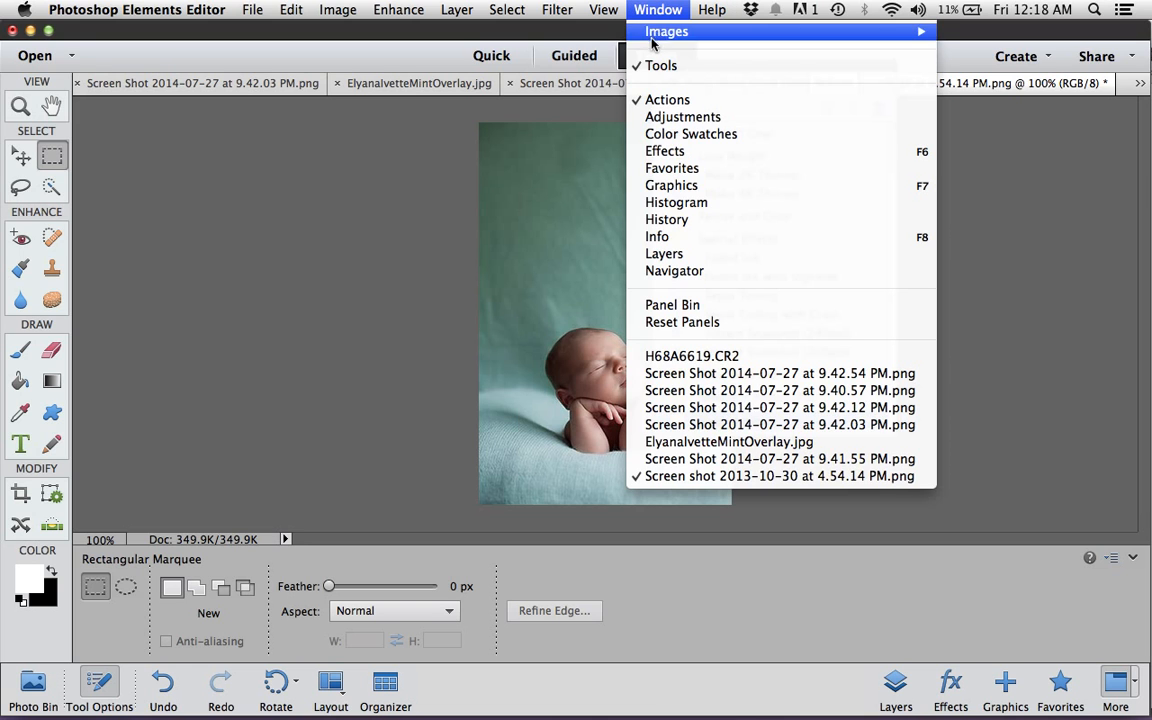
{"action": "left_click", "coordinate": [674, 257]}
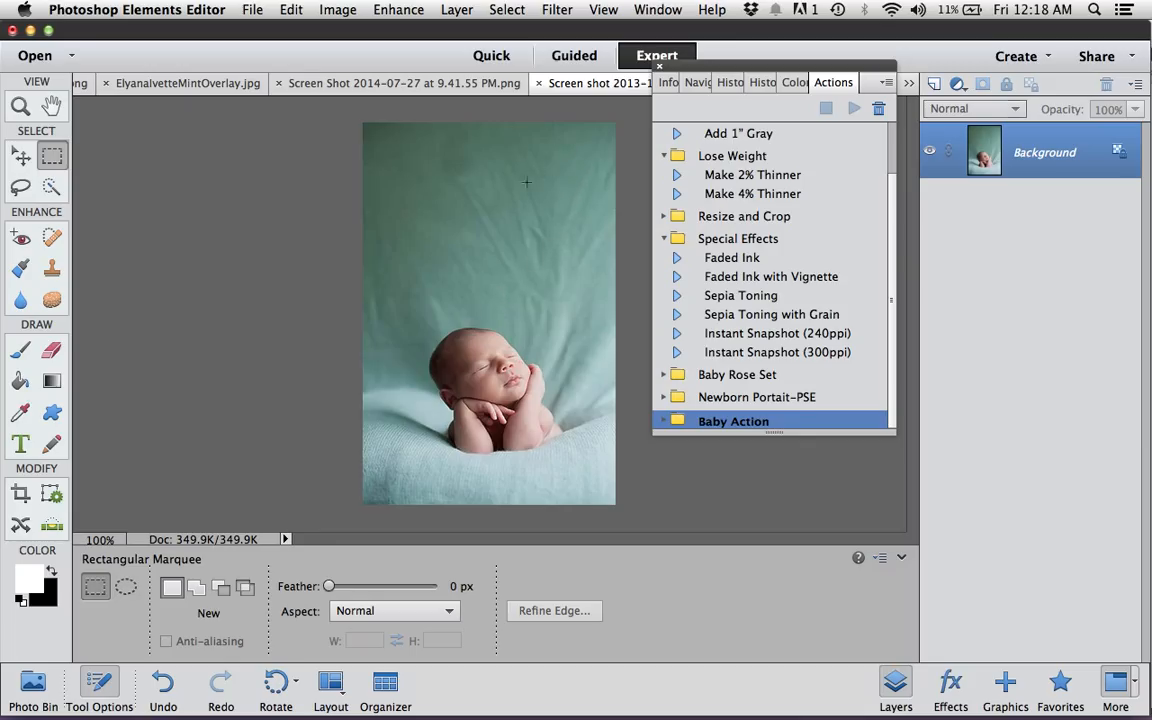
- Switch to Finder, return to the trial folder and view the contents of Newborn Backdrop Overlays and Action
{"action": "left_click_drag", "start_coordinate": [952, 32], "coordinate": [894, 17]}
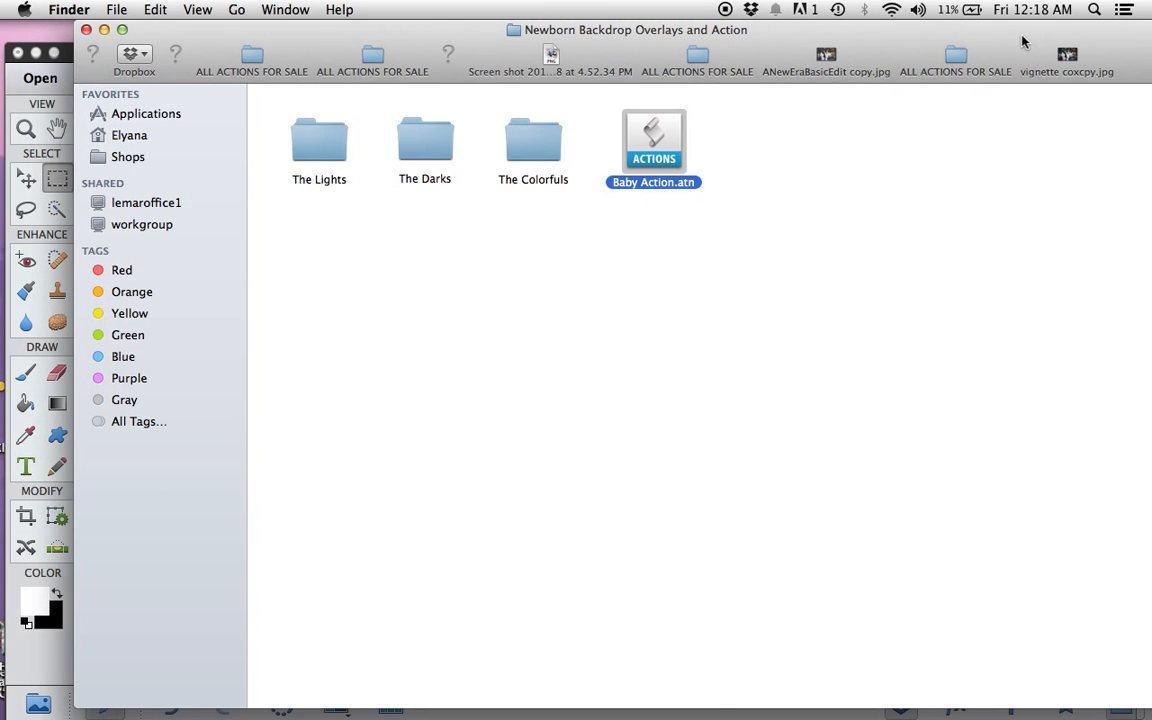
{"action": "left_click_drag", "start_coordinate": [1037, 29], "coordinate": [982, 27]}
{"action": "left_click", "coordinate": [1114, 63]}
{"action": "left_click", "coordinate": [1026, 113]}
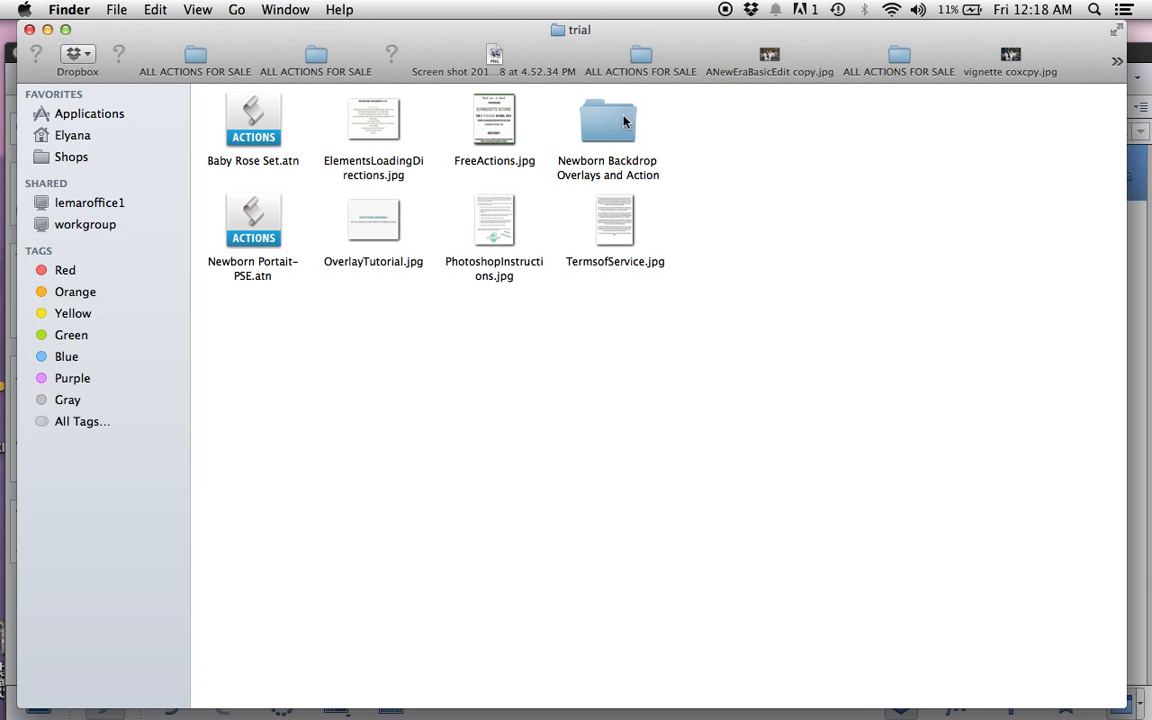
{"action": "double_click", "coordinate": [612, 119]}
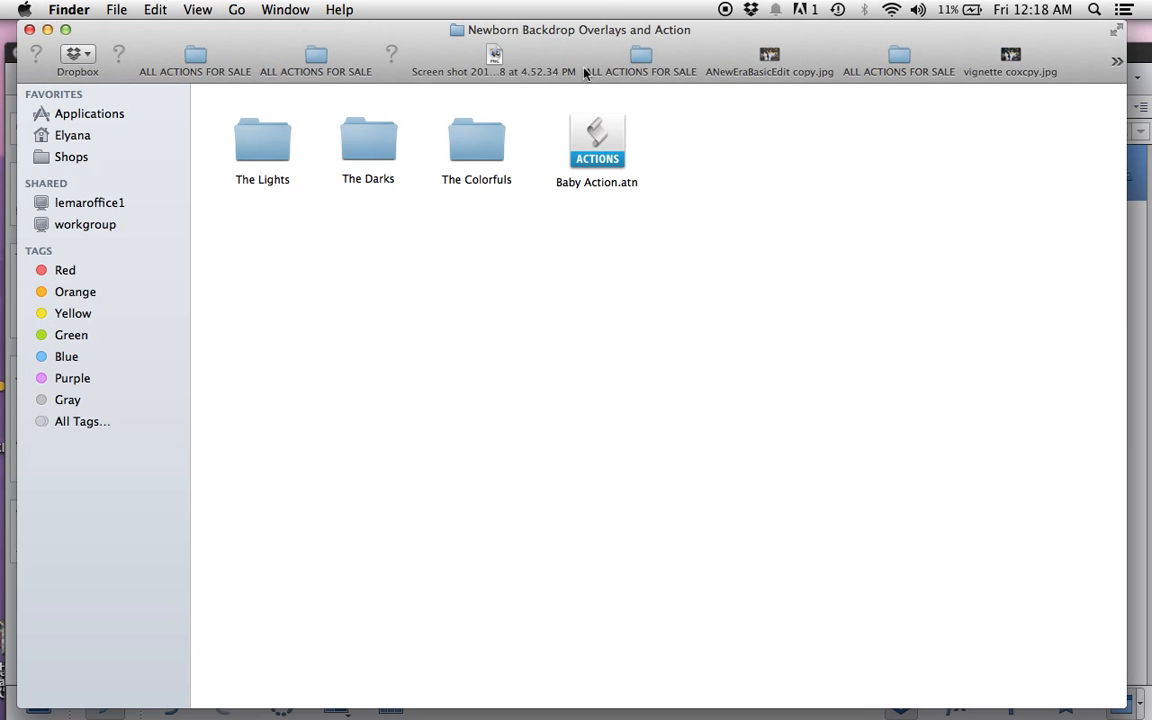
- Shift the Newborn Backdrop Overlays and Action folder window aside and switch back to Photoshop Elements
{"action": "left_click_drag", "start_coordinate": [587, 40], "coordinate": [525, 35]}
{"action": "left_click", "coordinate": [1117, 62]}
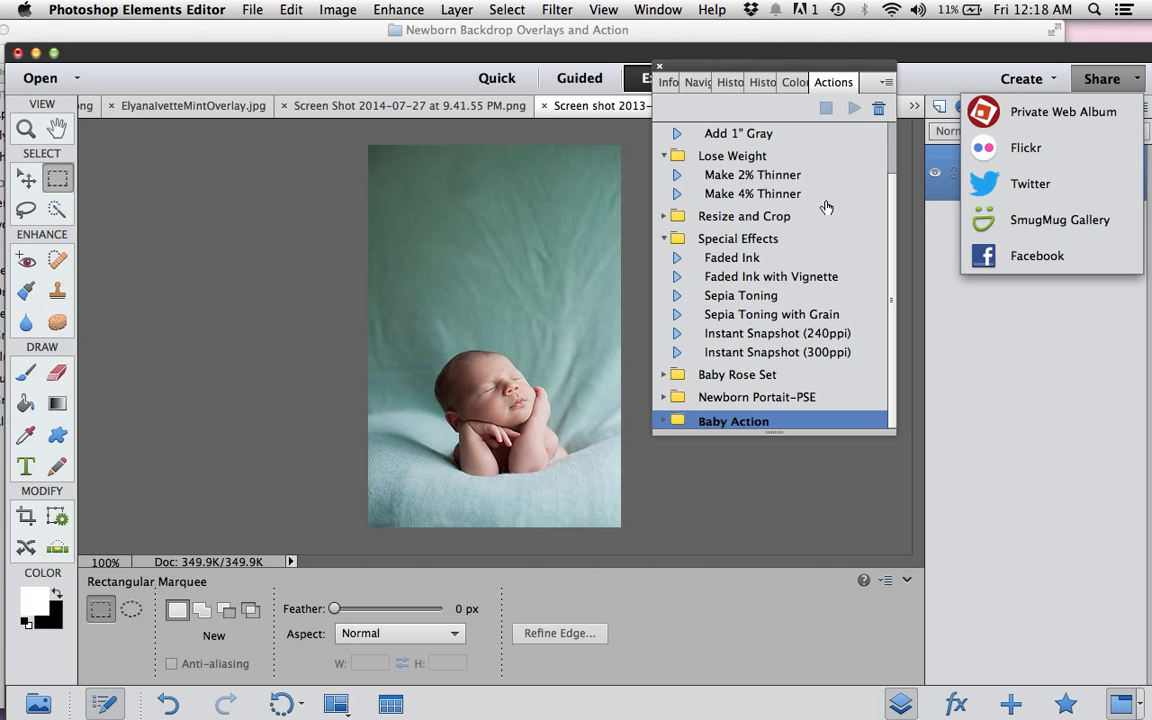
{"action": "left_click", "coordinate": [997, 65]}
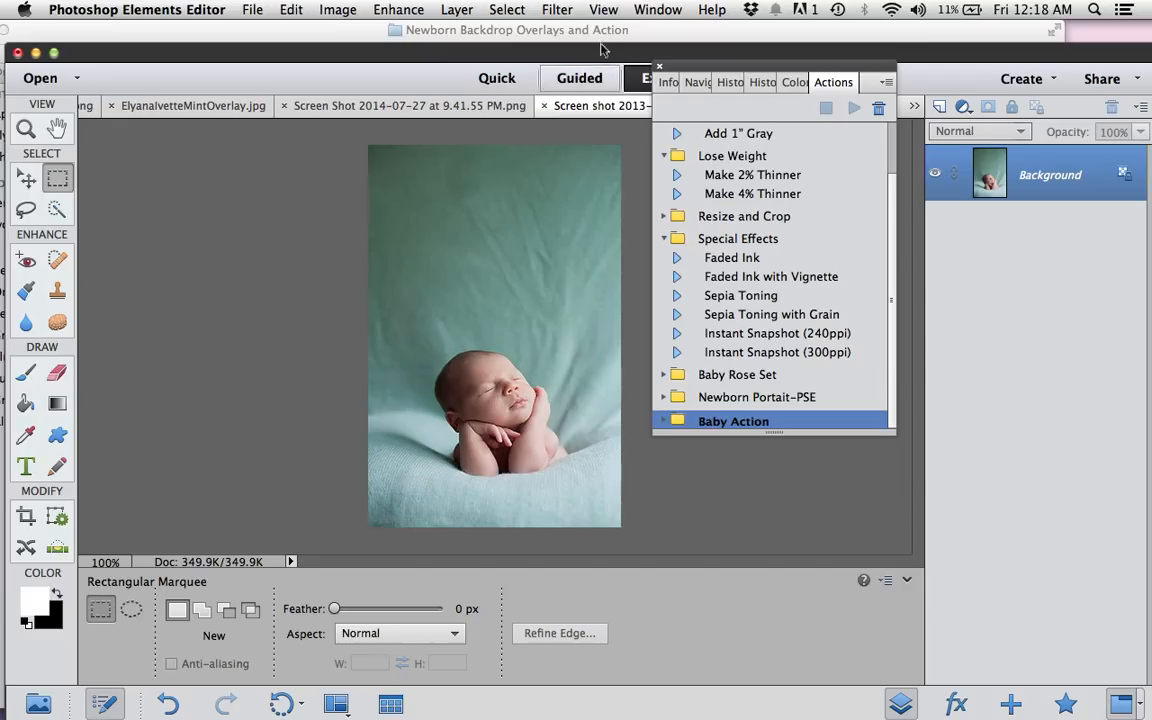
- Switch to Finder, open The Colorfuls folder and bring ElyanaIvetteMintOverlay.jpg into Photoshop Elements
{"action": "left_click", "coordinate": [701, 32]}
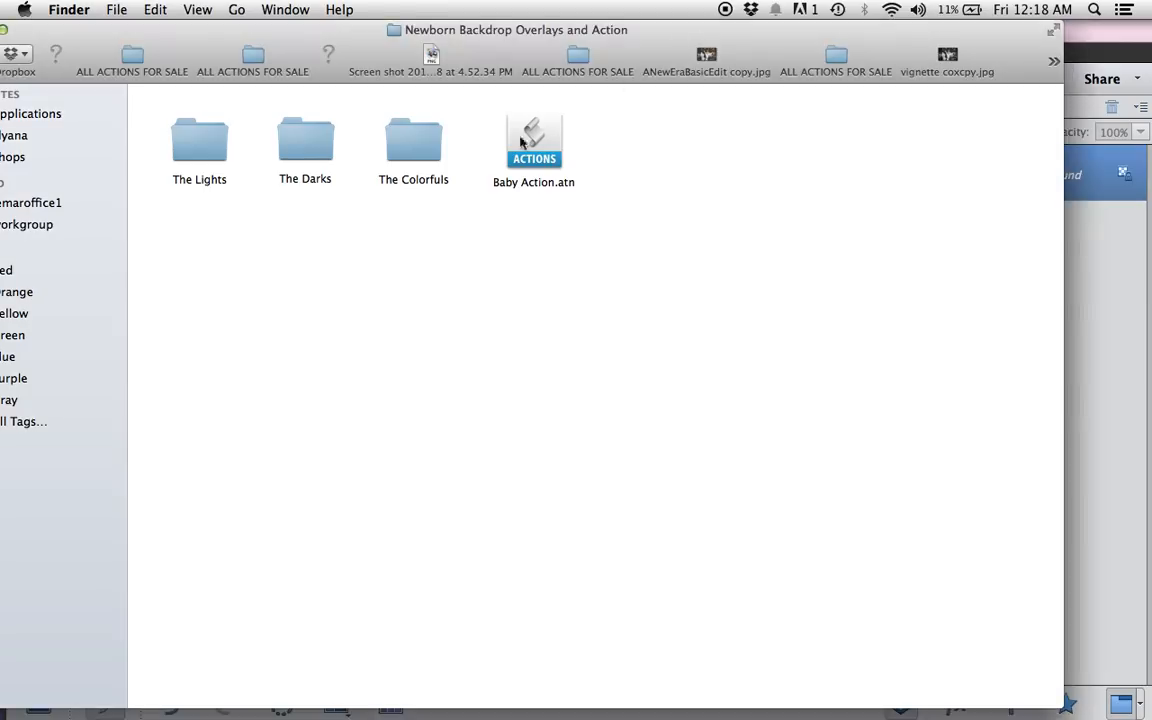
{"action": "double_click", "coordinate": [413, 138]}
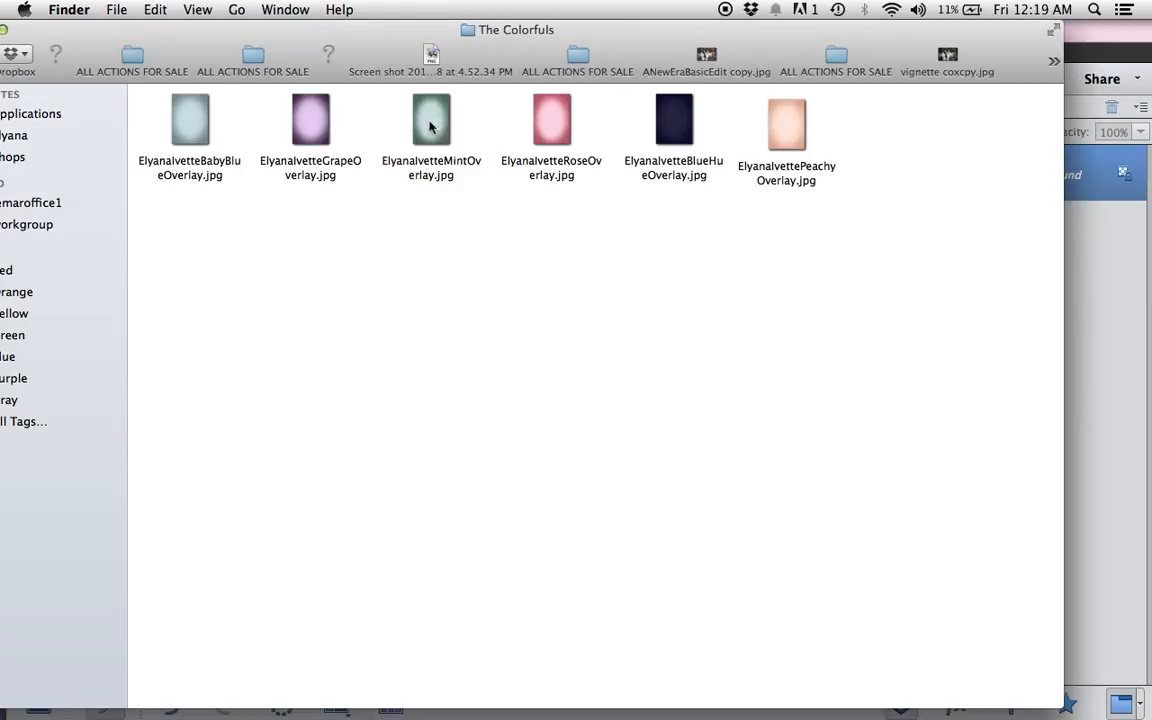
{"action": "left_click_drag", "start_coordinate": [410, 35], "coordinate": [913, 68]}
{"action": "left_click_drag", "start_coordinate": [934, 155], "coordinate": [404, 291]}
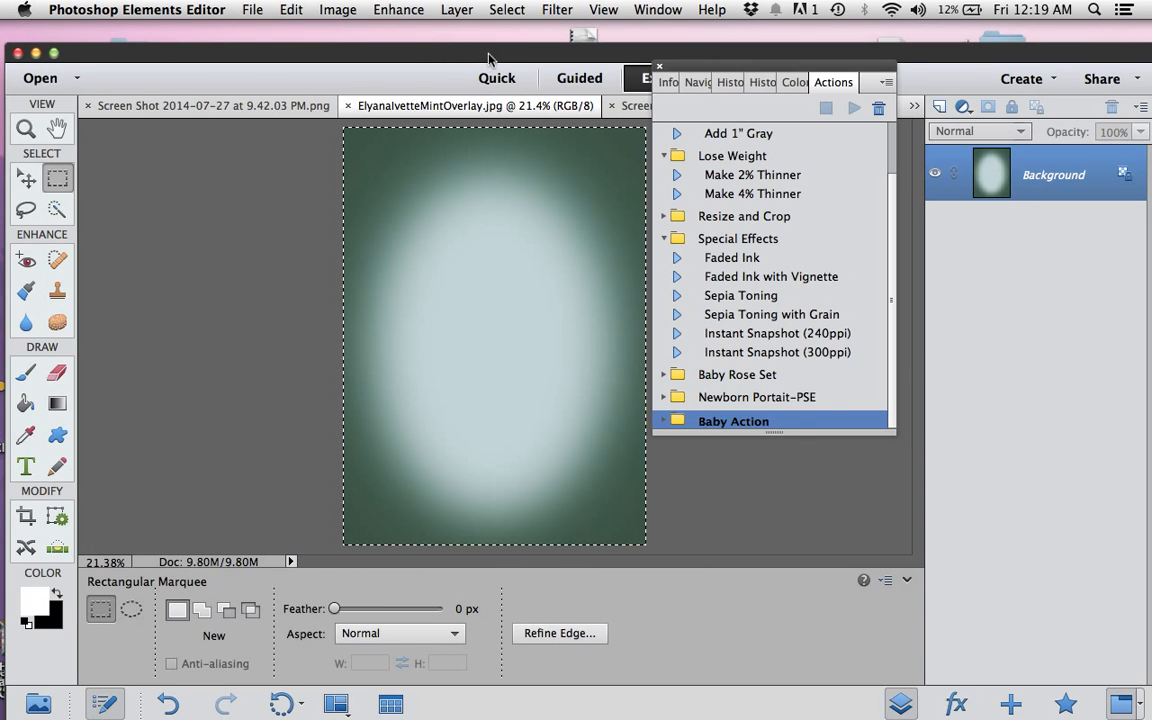
{"action": "mouse_move", "coordinate": [488, 54]}
{"action": "left_mouse_down"}
{"action": "mouse_move", "coordinate": [452, 30]}
{"action": "mouse_move", "coordinate": [489, 32]}
{"action": "left_mouse_up"}
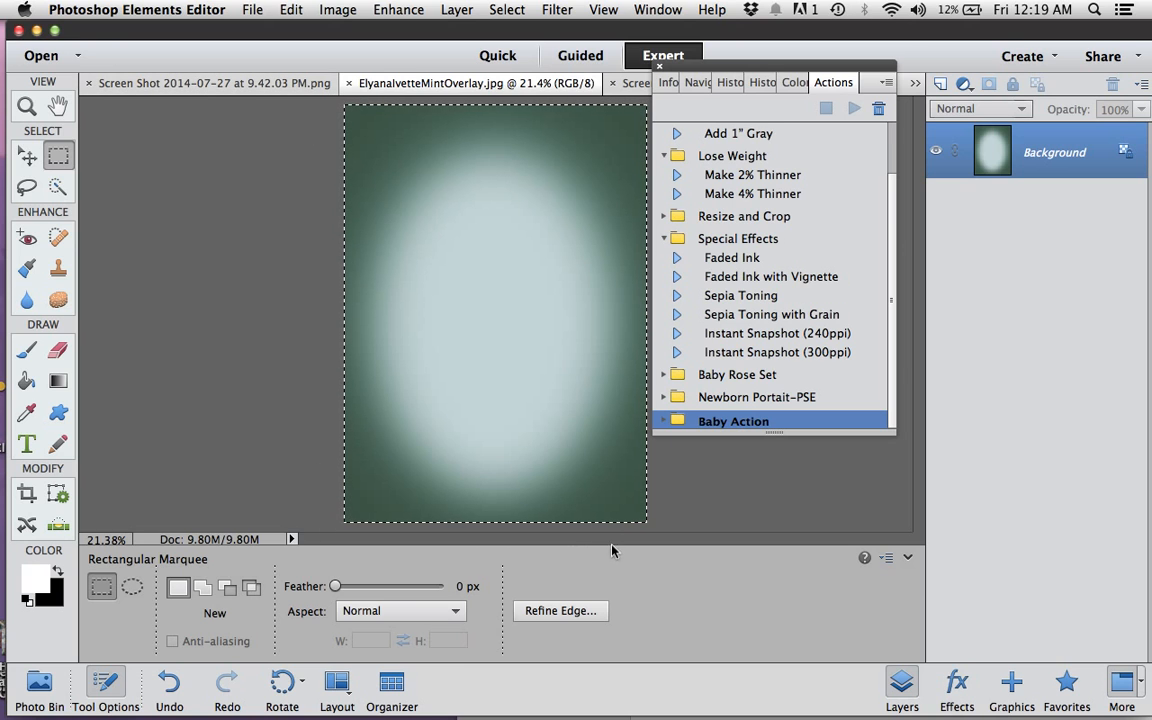
- Copy the selected mint overlay and paste it as a new layer into the newborn photo
{"action": "left_click", "coordinate": [292, 12]}
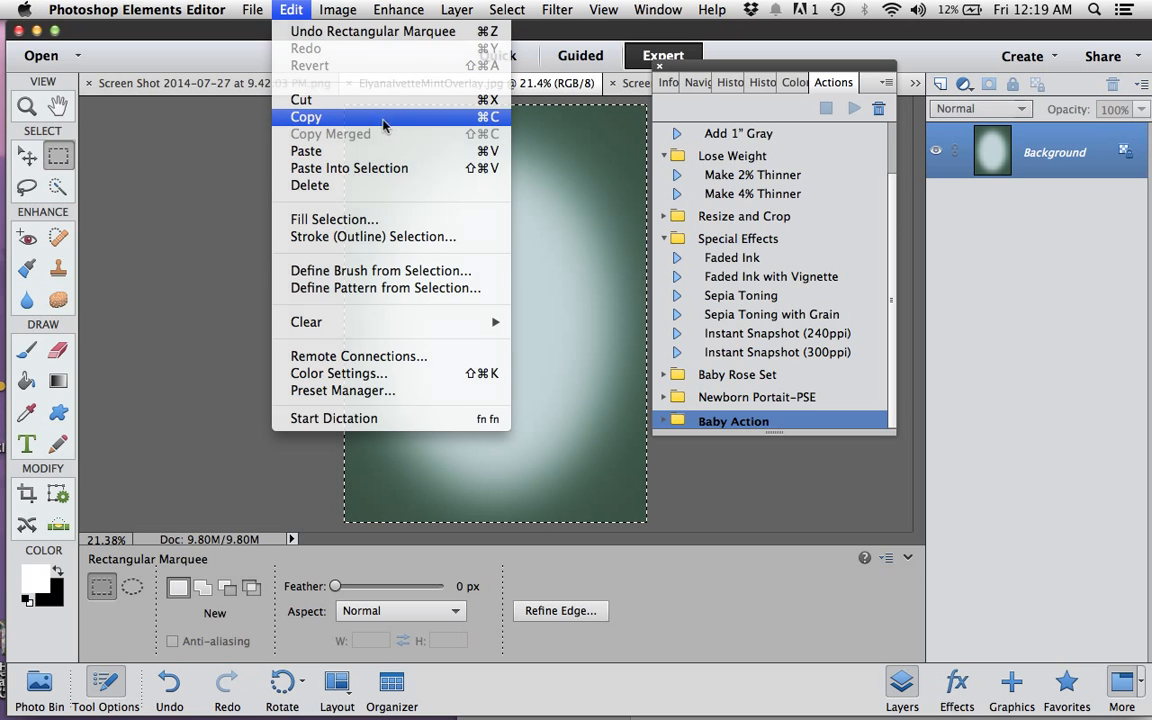
{"action": "left_click", "coordinate": [328, 118]}
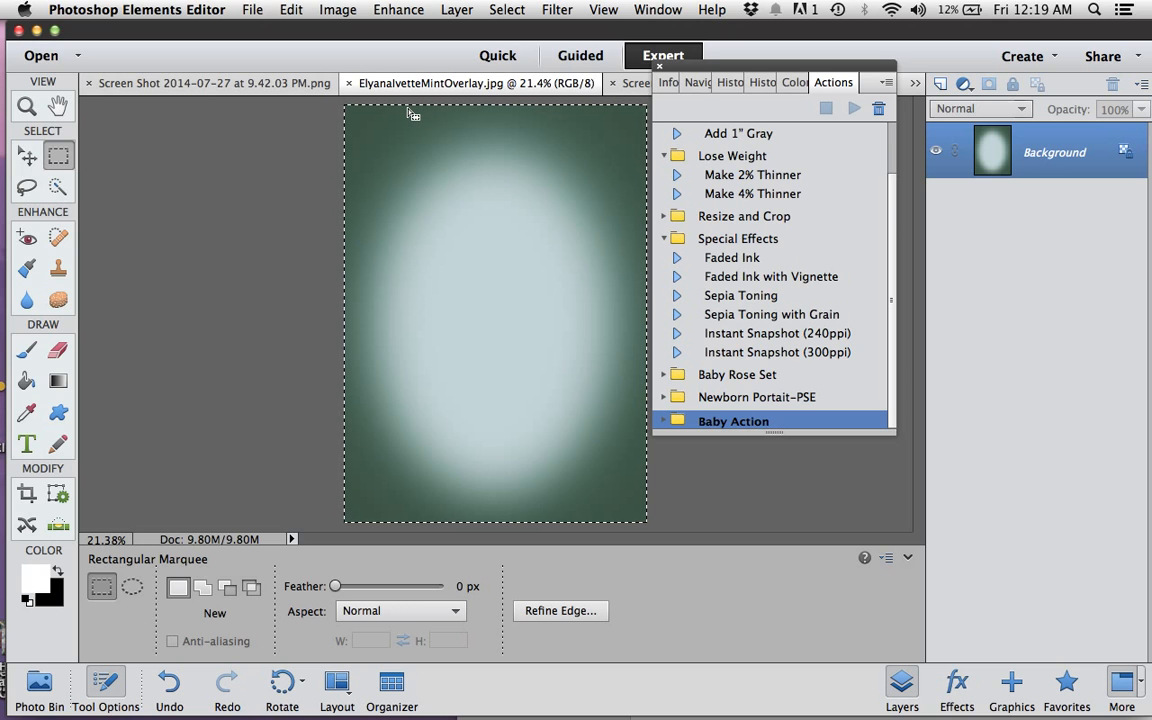
{"action": "left_click", "coordinate": [915, 83]}
{"action": "left_click", "coordinate": [915, 201]}
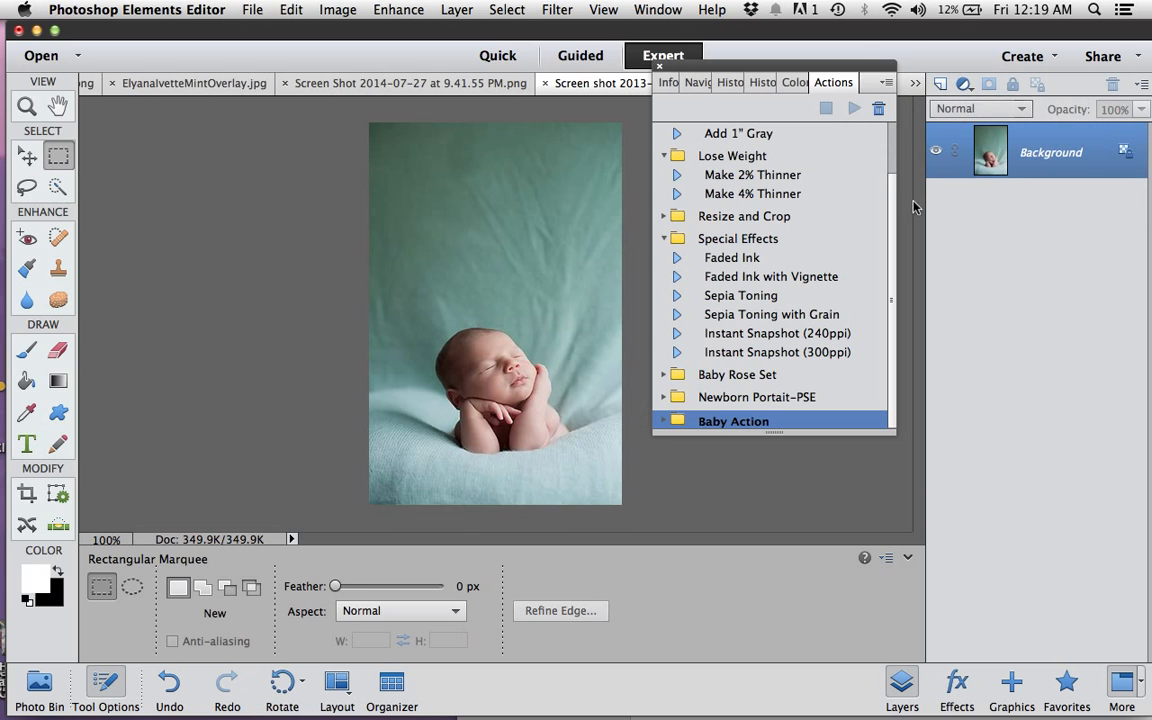
{"action": "left_click", "coordinate": [289, 9]}
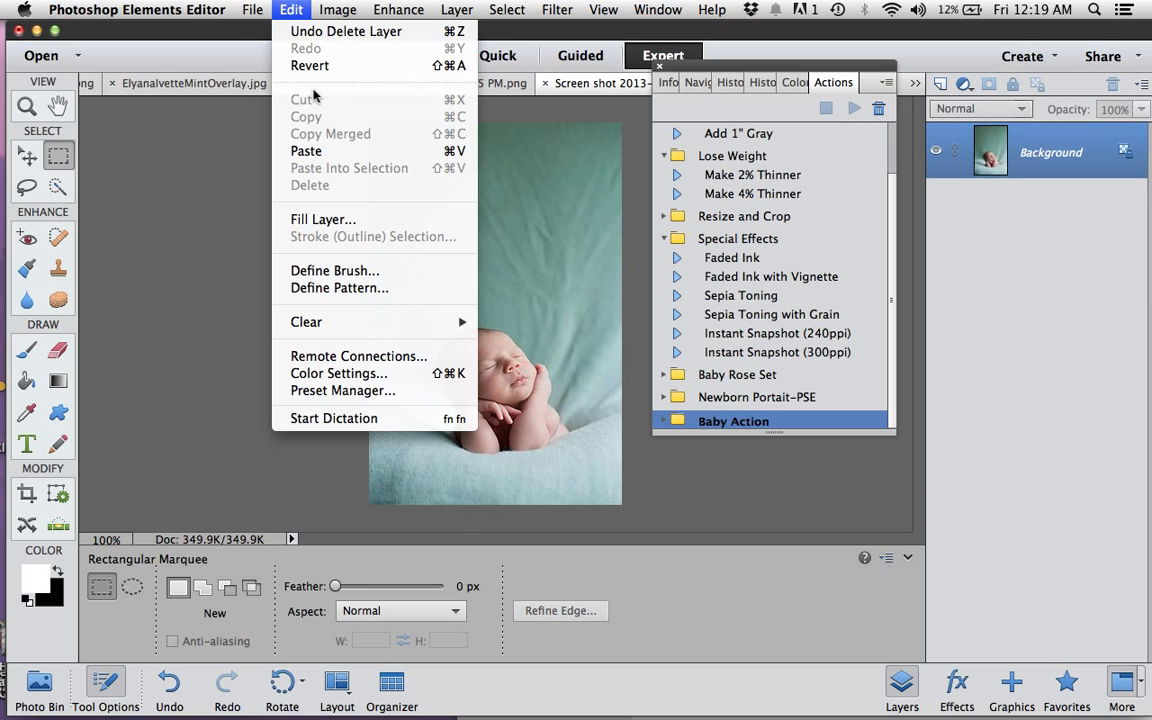
{"action": "left_click", "coordinate": [300, 152]}
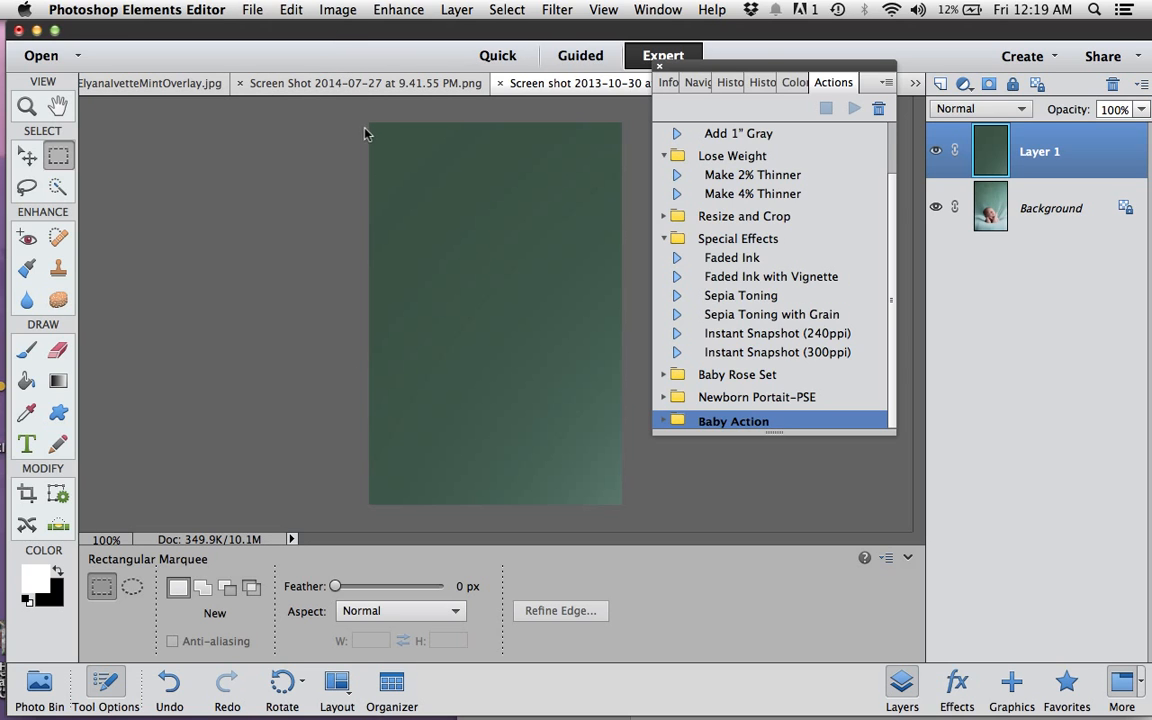
- Free-transform the pasted overlay to about 19.7% width and 19.8% height and position it to cover the whole newborn photo
{"action": "left_click", "coordinate": [289, 12]}
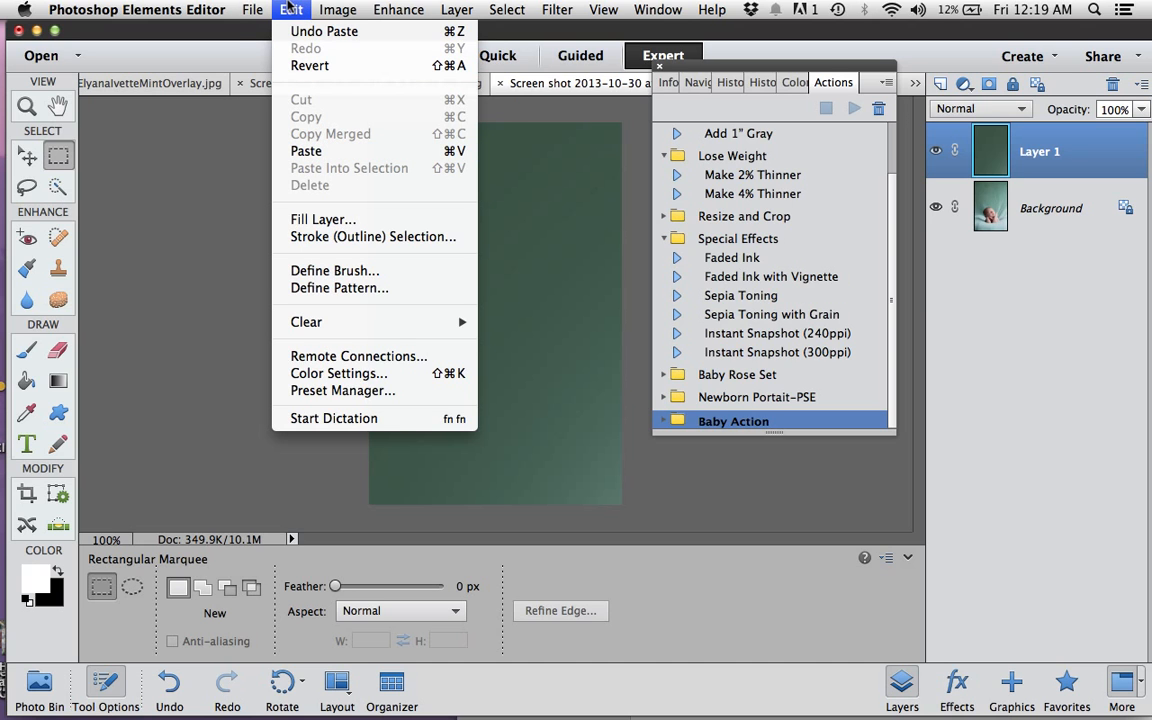
{"action": "mouse_move", "coordinate": [336, 10]}
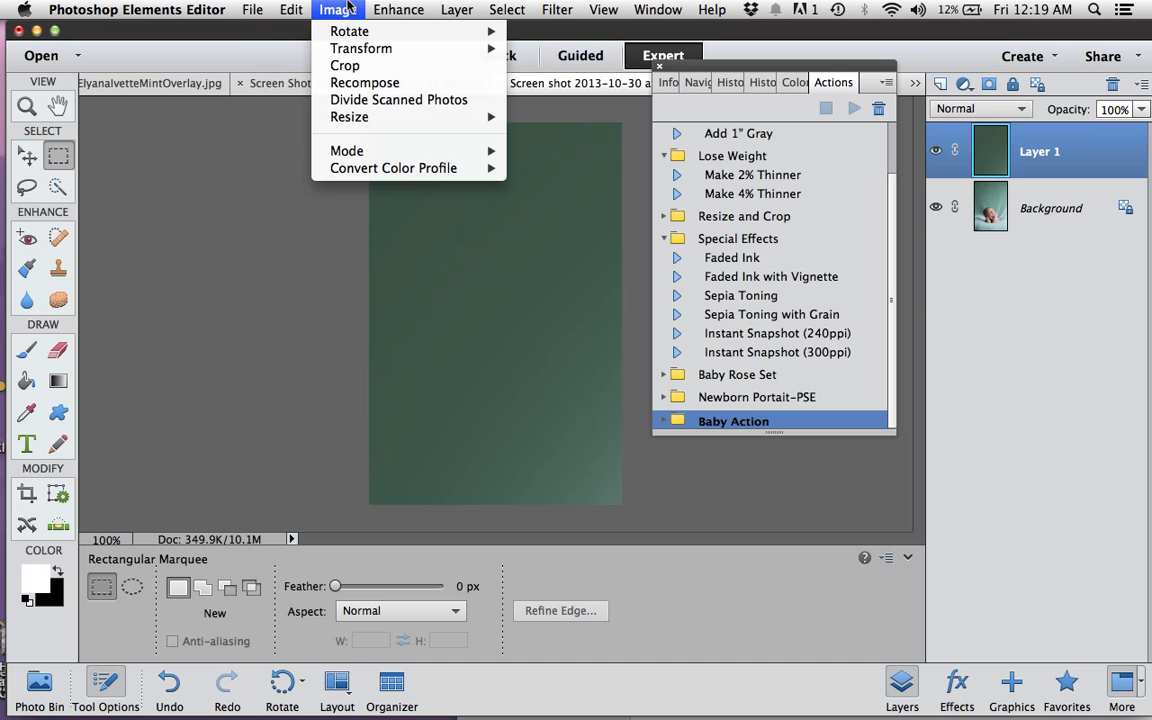
{"action": "mouse_move", "coordinate": [462, 49]}
{"action": "left_click", "coordinate": [542, 54]}
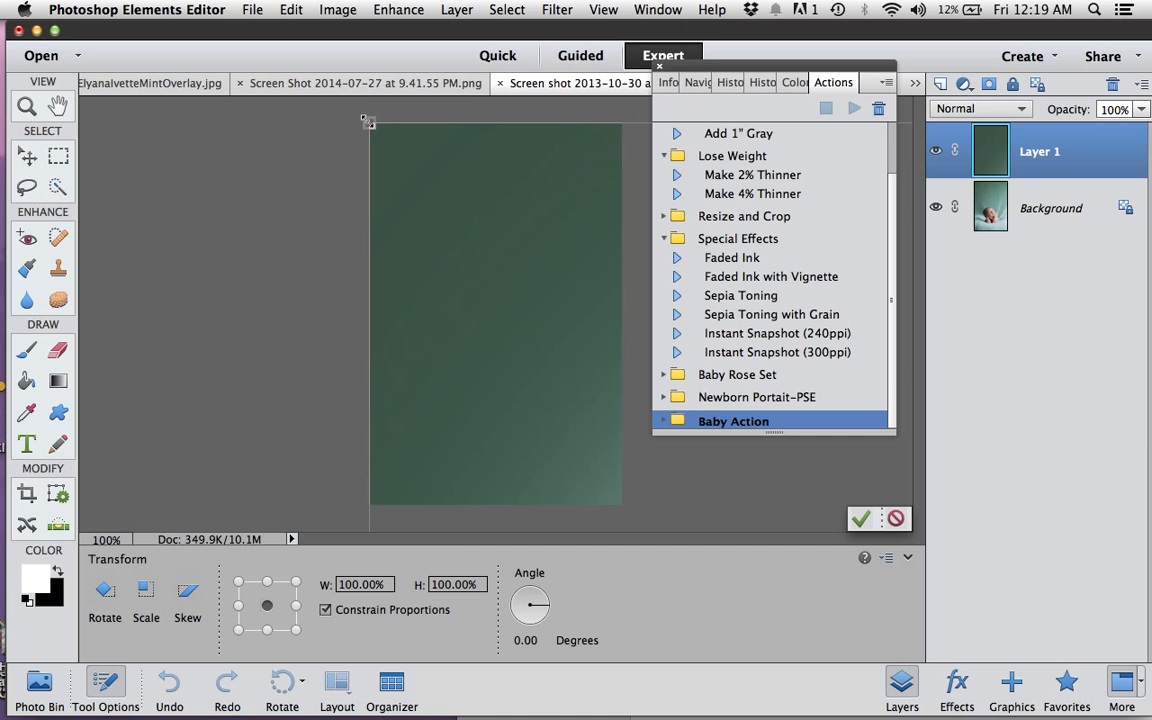
{"action": "left_click_drag", "start_coordinate": [368, 124], "coordinate": [338, 151]}
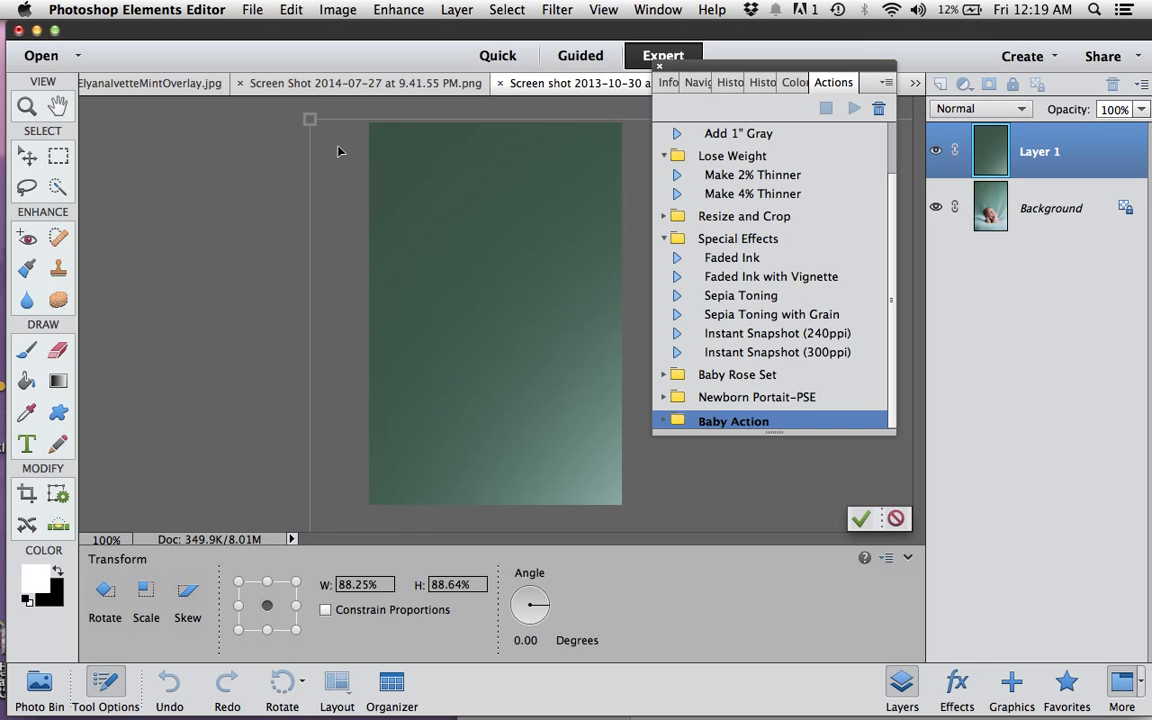
{"action": "left_click_drag", "start_coordinate": [280, 110], "coordinate": [327, 114]}
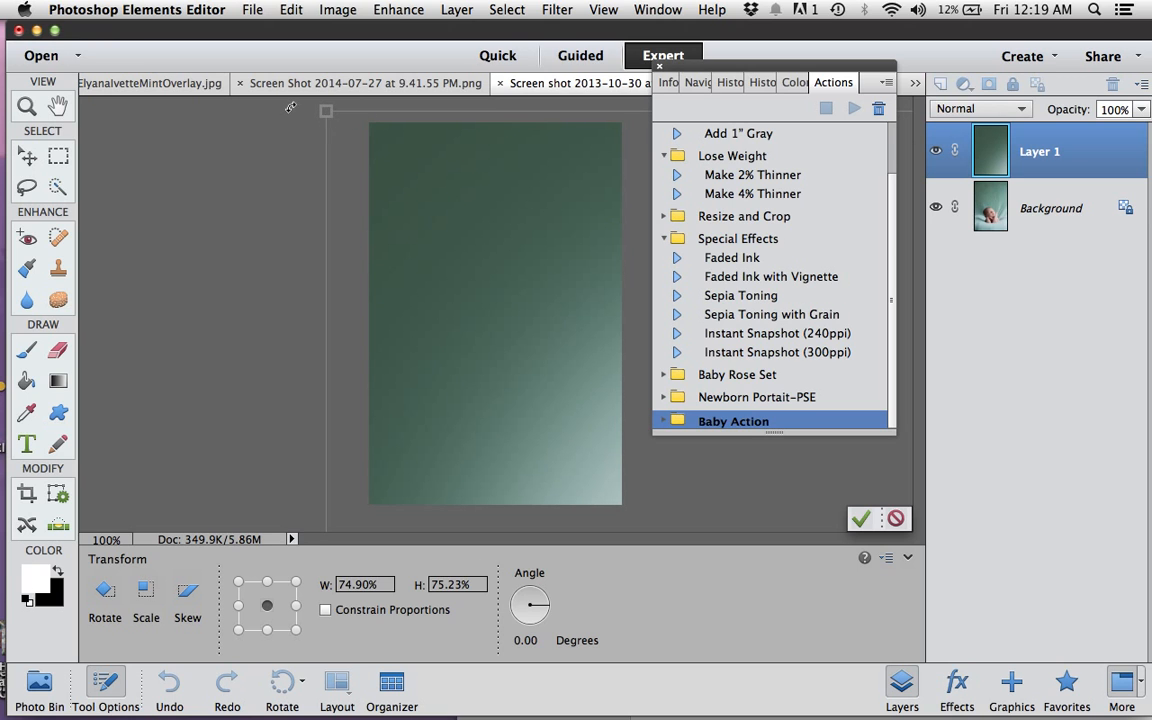
{"action": "left_click_drag", "start_coordinate": [325, 111], "coordinate": [394, 145]}
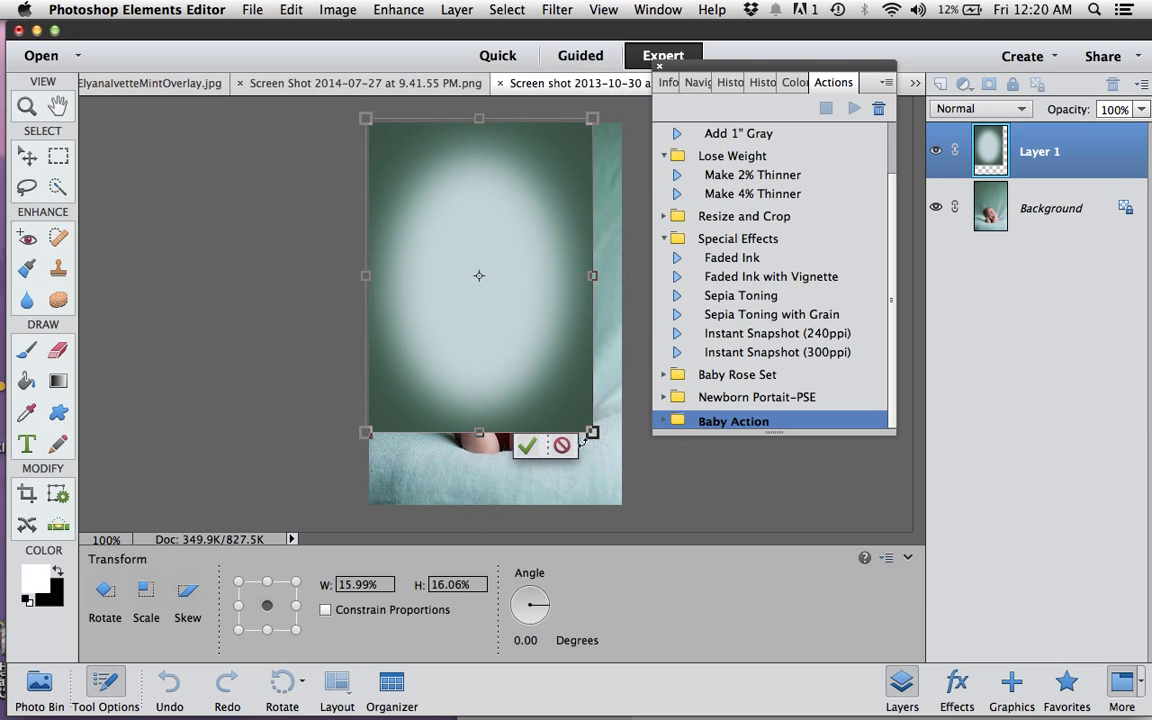
{"action": "left_click_drag", "start_coordinate": [592, 432], "coordinate": [628, 514]}
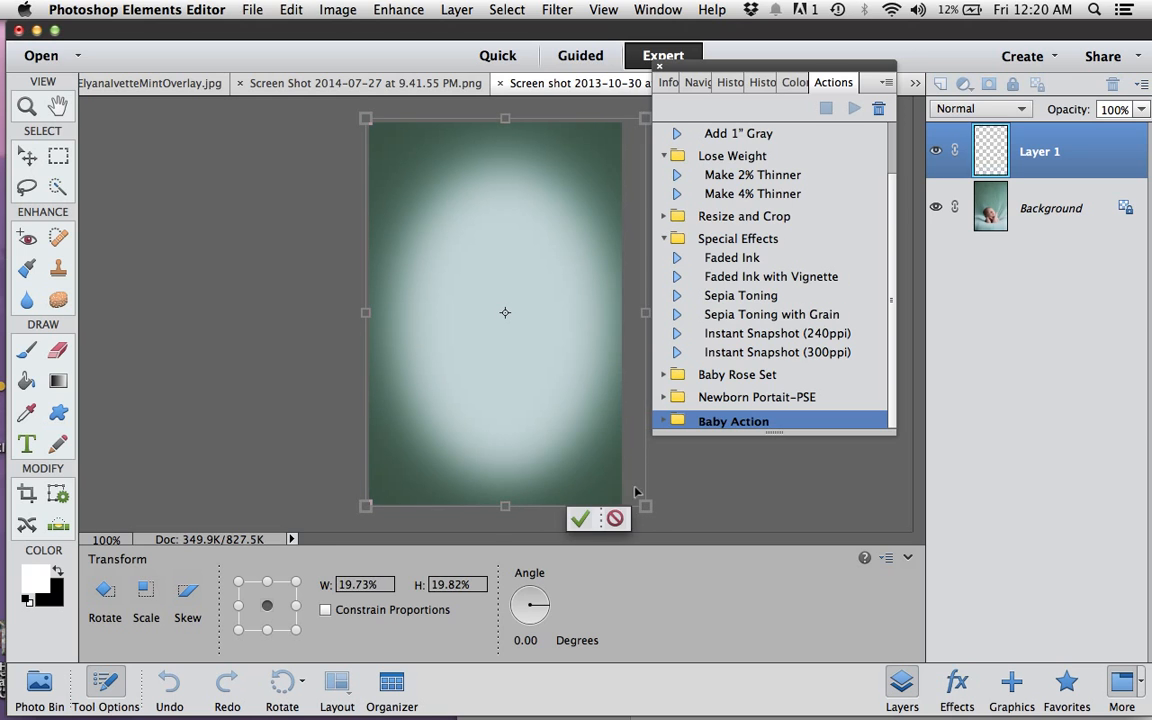
{"action": "left_click_drag", "start_coordinate": [597, 298], "coordinate": [585, 296]}
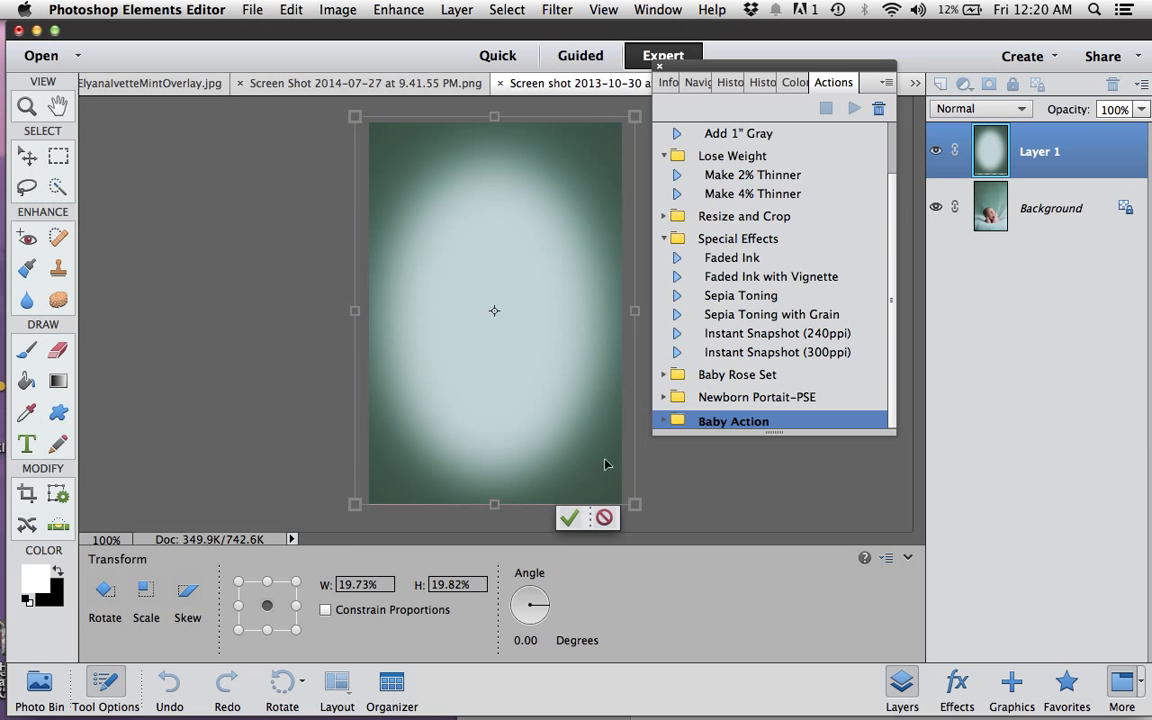
{"action": "left_click", "coordinate": [567, 518]}
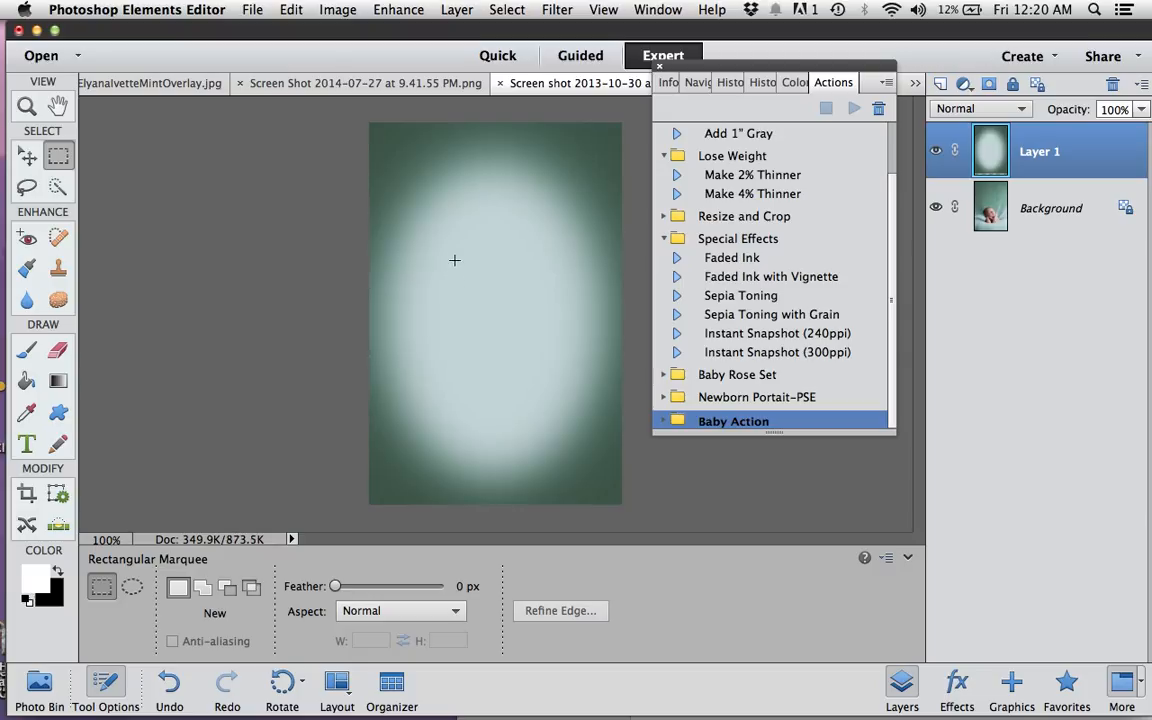
{"action": "left_click", "coordinate": [996, 106]}
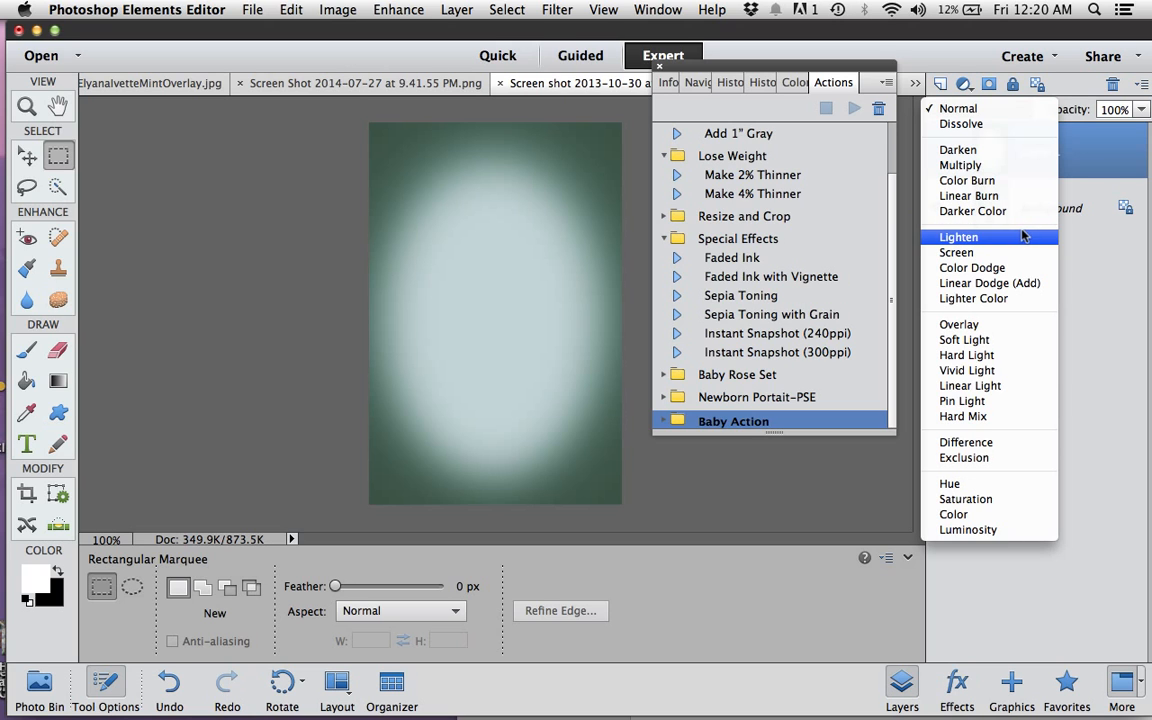
{"action": "left_click", "coordinate": [1099, 164]}
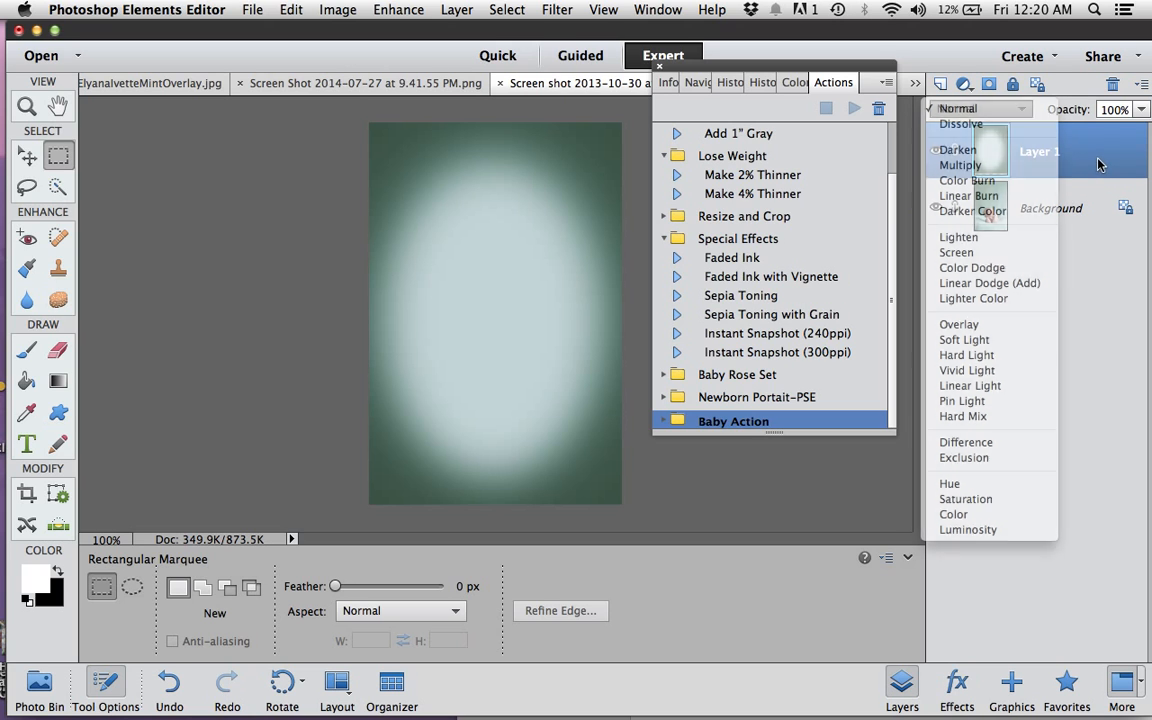
{"action": "left_click", "coordinate": [1141, 109]}
{"action": "mouse_move", "coordinate": [1135, 128]}
{"action": "left_mouse_down"}
{"action": "mouse_move", "coordinate": [1062, 128]}
{"action": "mouse_move", "coordinate": [1135, 131]}
{"action": "left_mouse_up"}
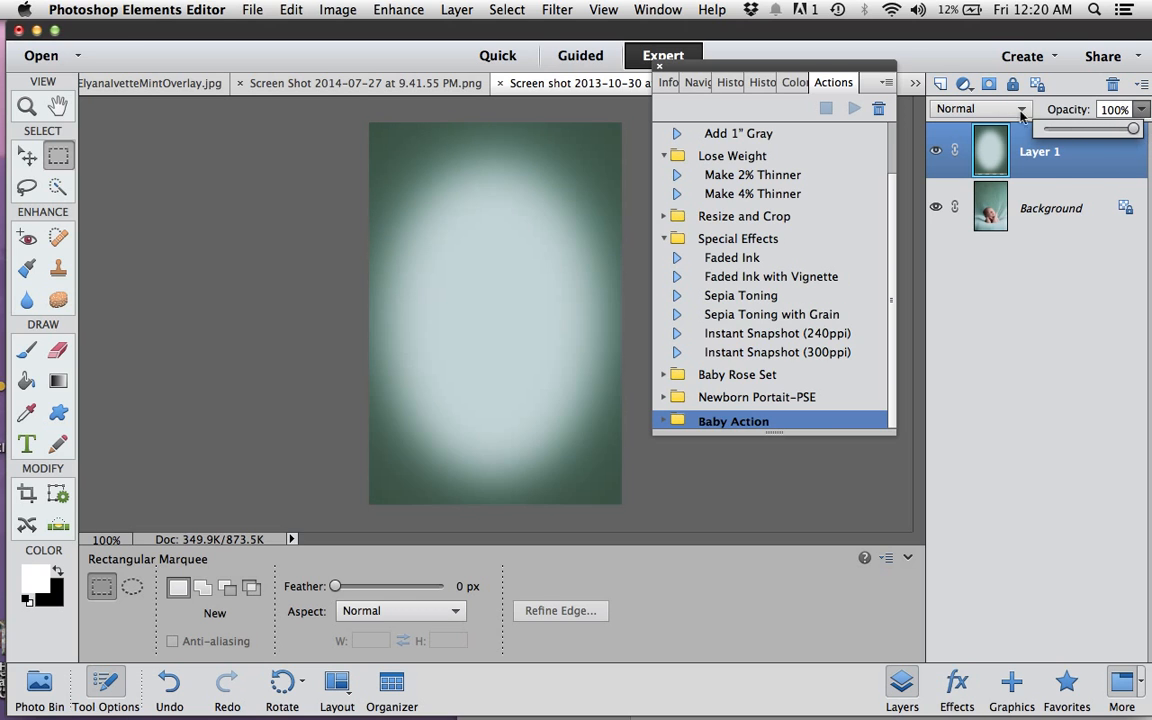
- Try the Lighten, Screen, Soft Light and Overlay blend modes on the mint overlay layer
{"action": "left_click", "coordinate": [1021, 110]}
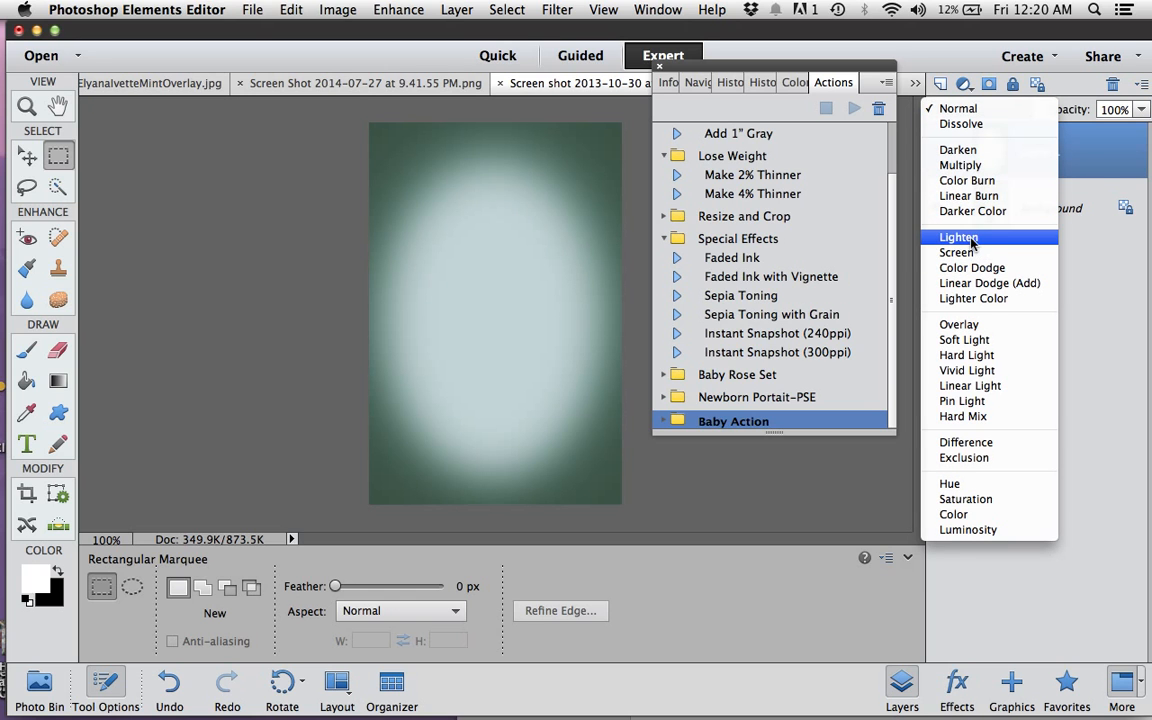
{"action": "left_click", "coordinate": [975, 237]}
{"action": "left_click", "coordinate": [965, 108]}
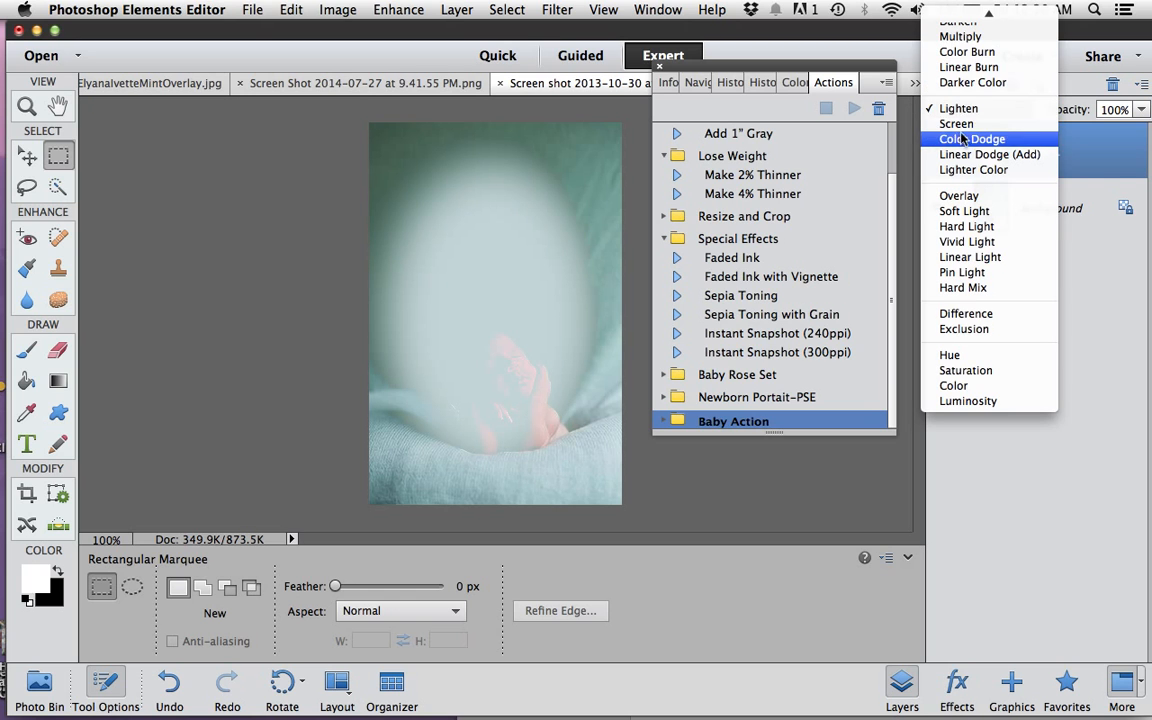
{"action": "left_click", "coordinate": [965, 155]}
{"action": "left_click", "coordinate": [965, 108]}
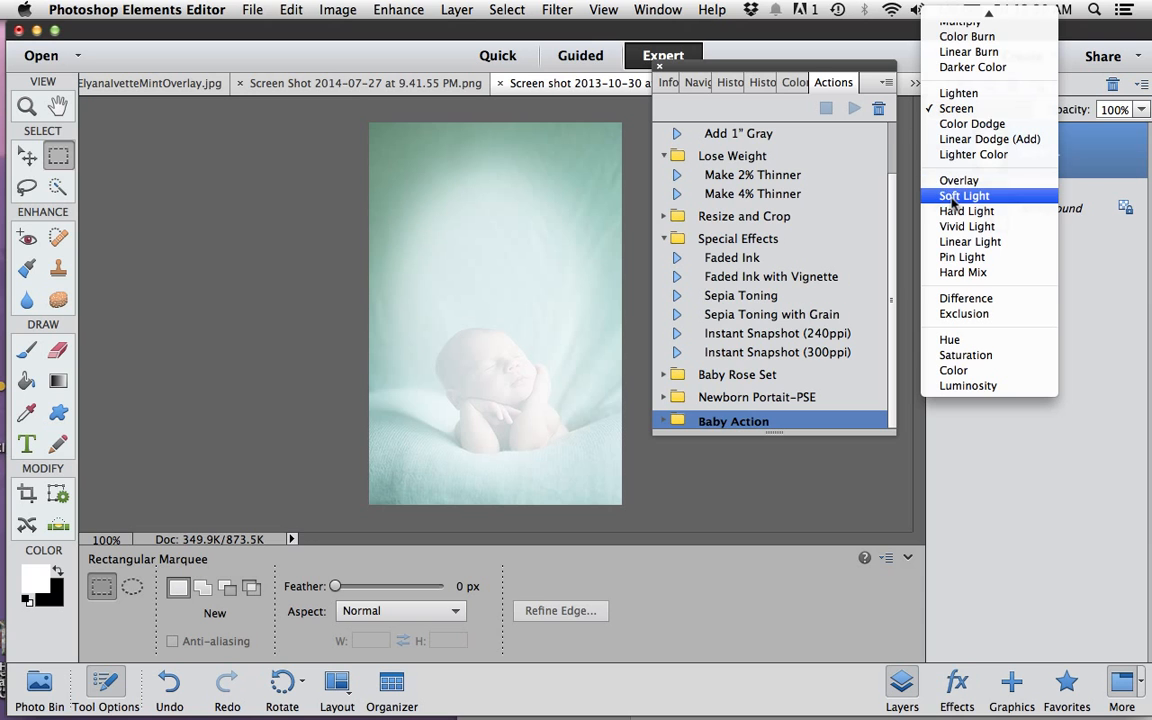
{"action": "left_click", "coordinate": [960, 195]}
{"action": "left_click", "coordinate": [958, 112]}
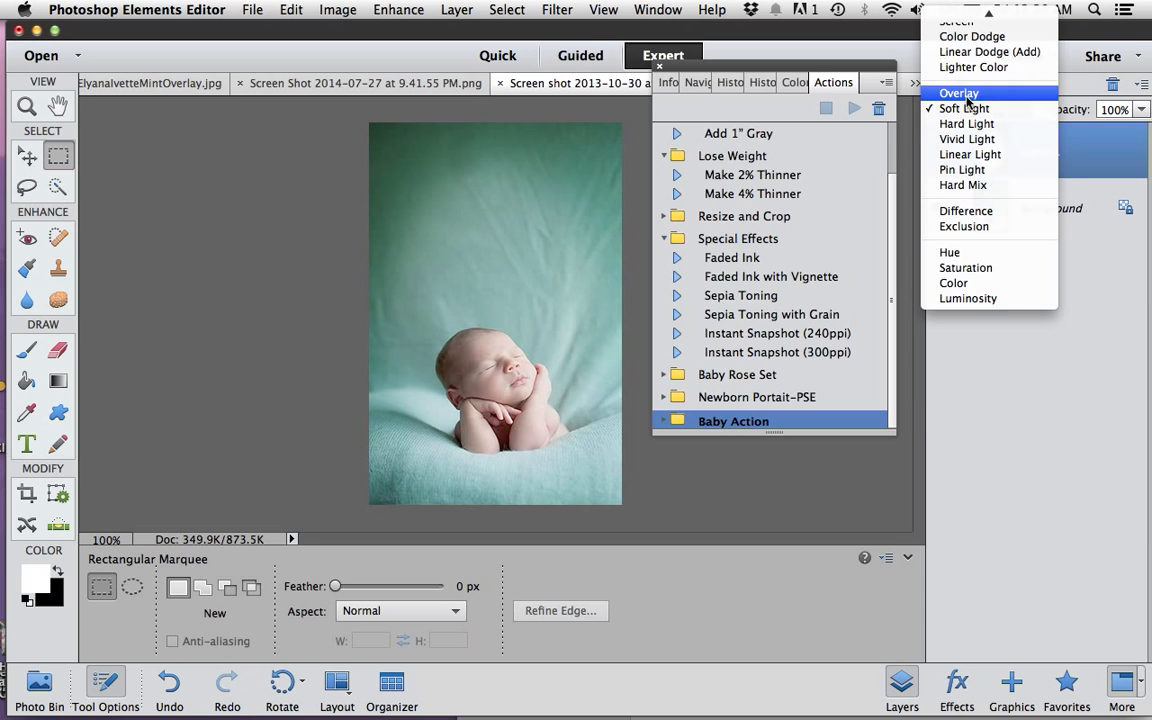
{"action": "left_click", "coordinate": [955, 90]}
- Set the mint overlay layer's blend mode to Screen and its opacity to 60%
{"action": "left_click", "coordinate": [965, 108]}
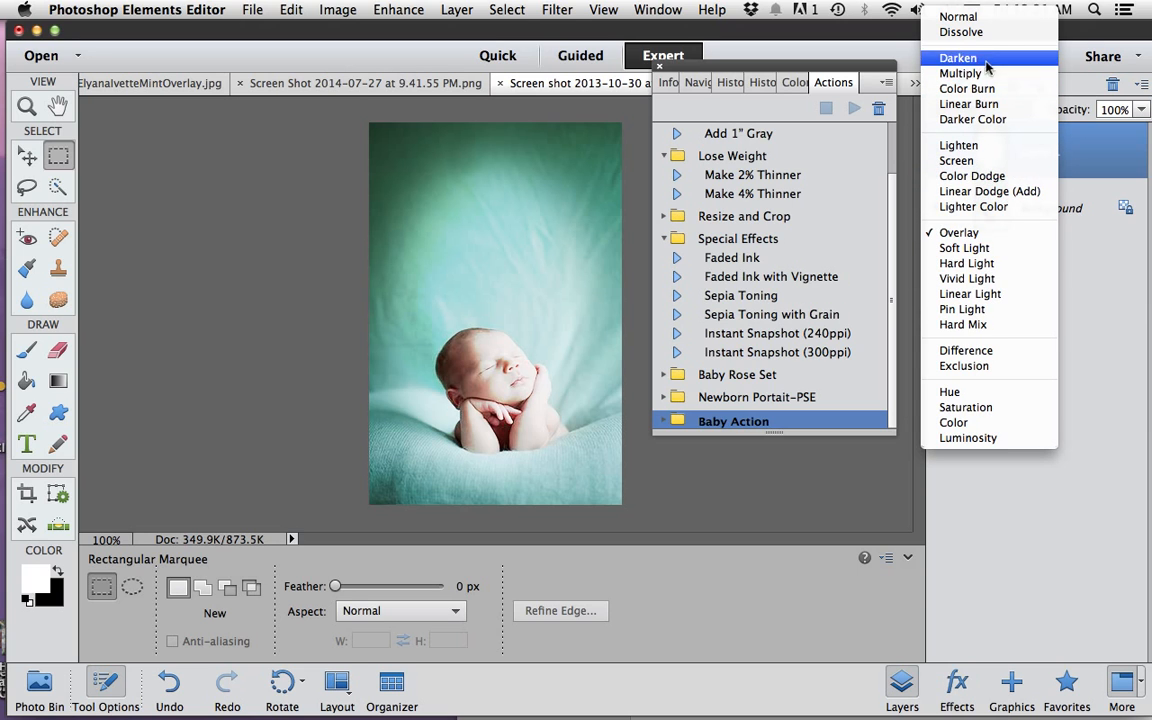
{"action": "left_click", "coordinate": [960, 161]}
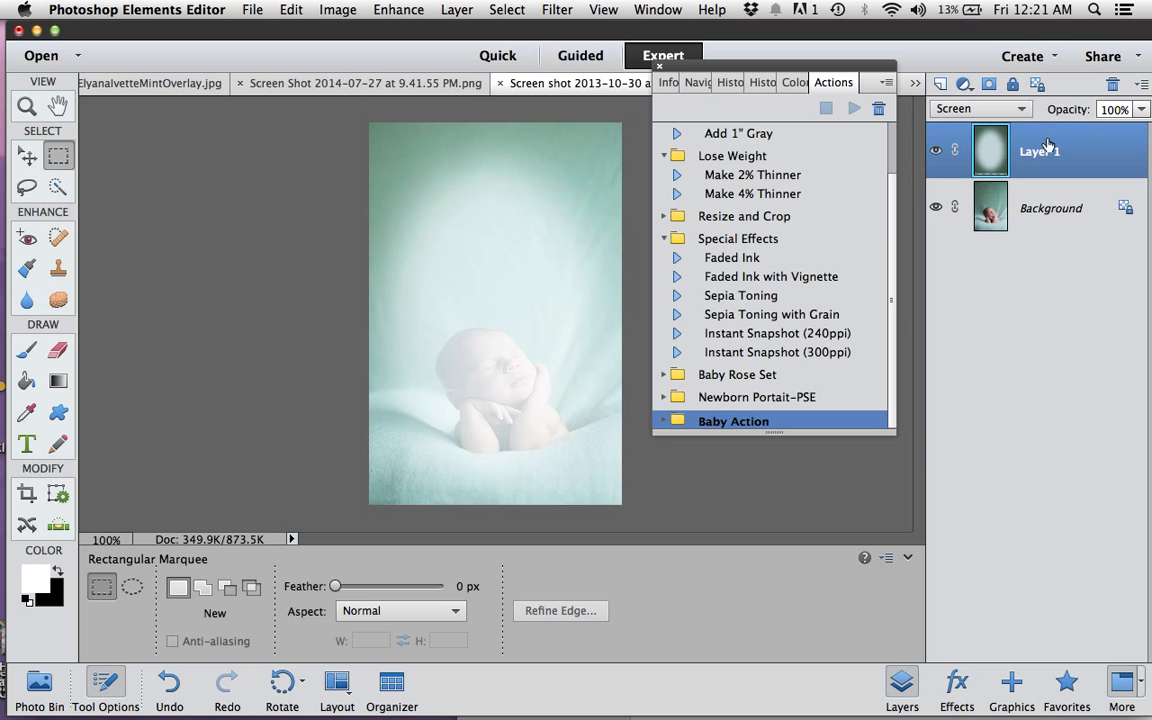
{"action": "left_click", "coordinate": [1141, 109]}
{"action": "left_click_drag", "start_coordinate": [1130, 130], "coordinate": [1100, 130]}
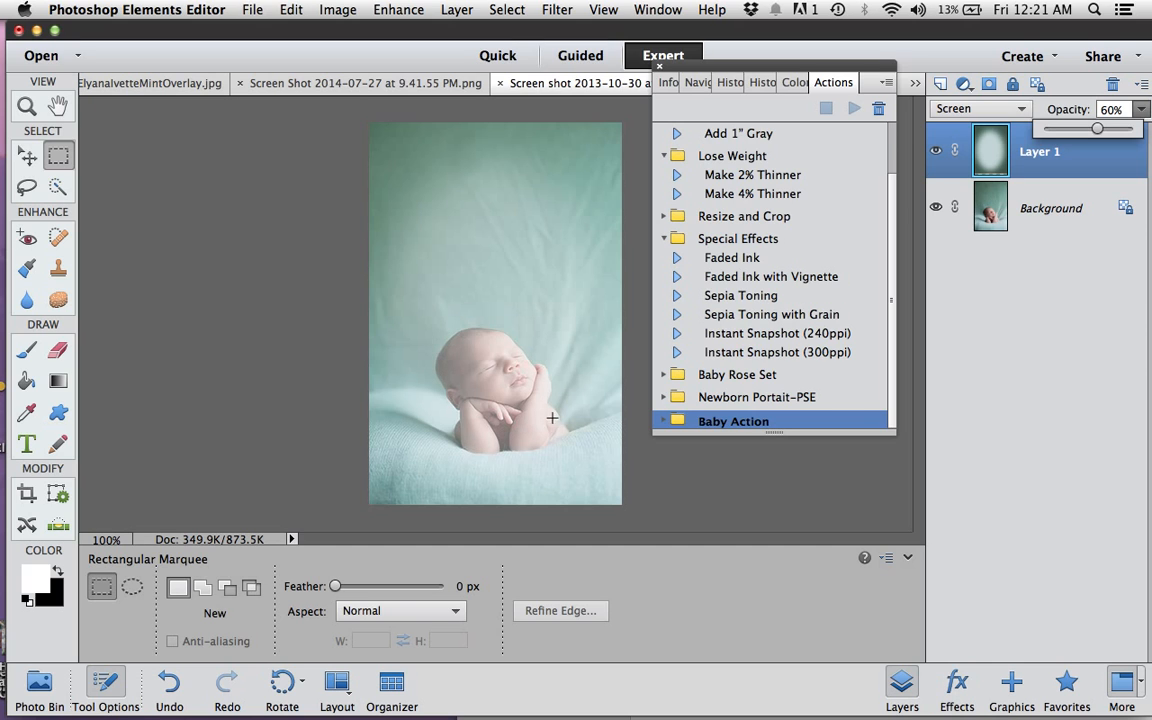
{"action": "left_click", "coordinate": [1047, 163]}
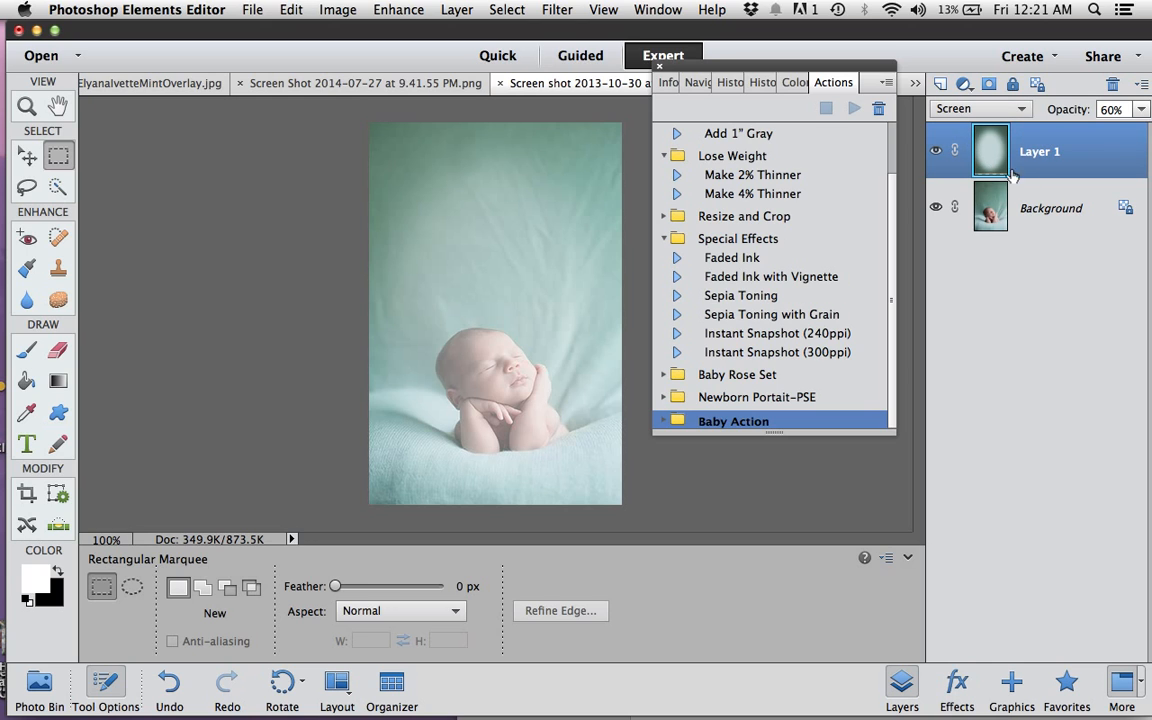
- Add a layer mask to the mint overlay layer and ready a 32 px black brush for masking the baby
{"action": "left_click", "coordinate": [989, 85]}
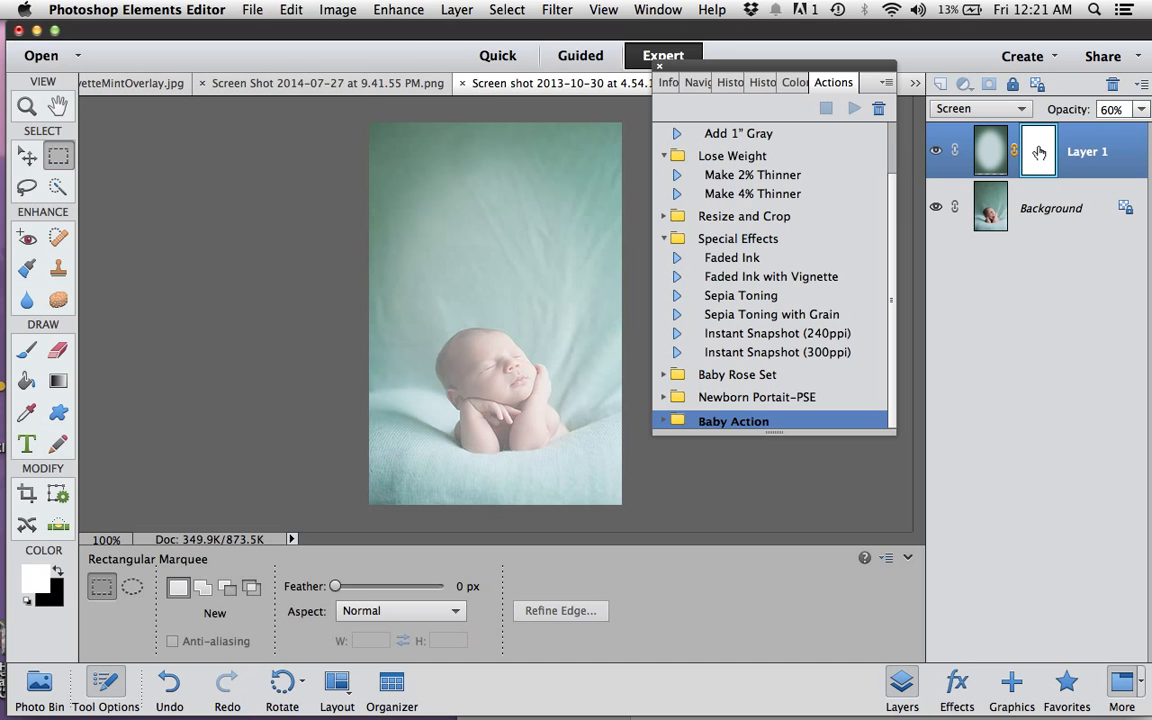
{"action": "left_click", "coordinate": [27, 352]}
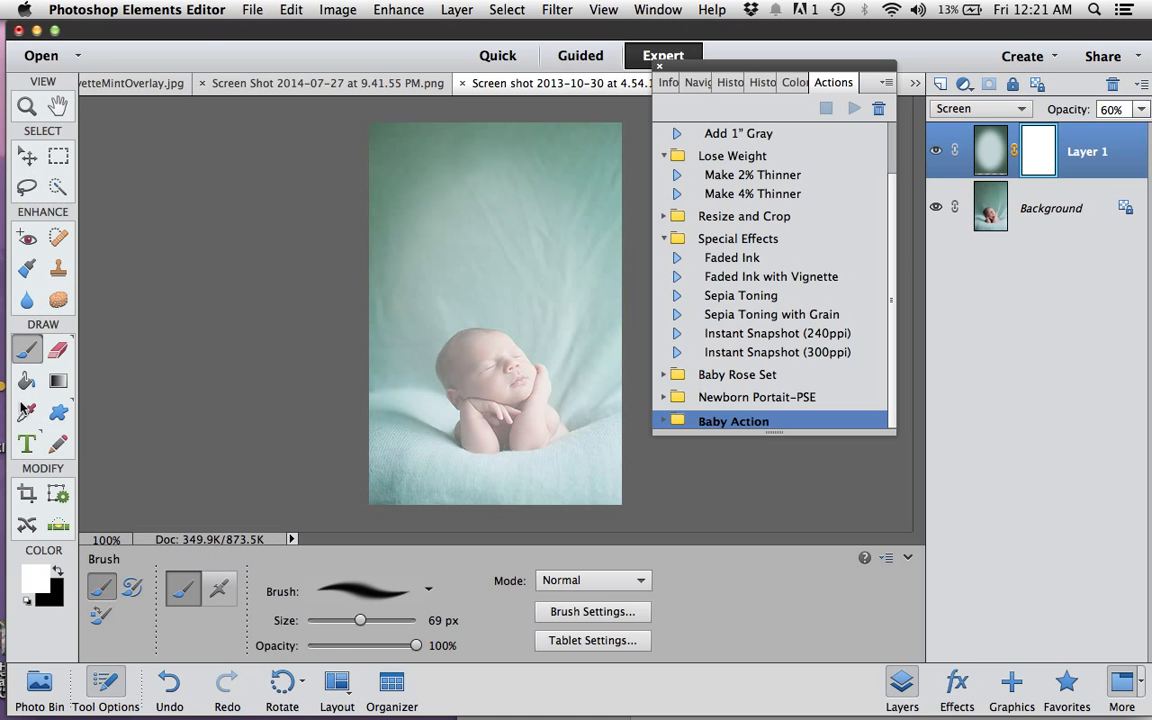
{"action": "left_click", "coordinate": [58, 570]}
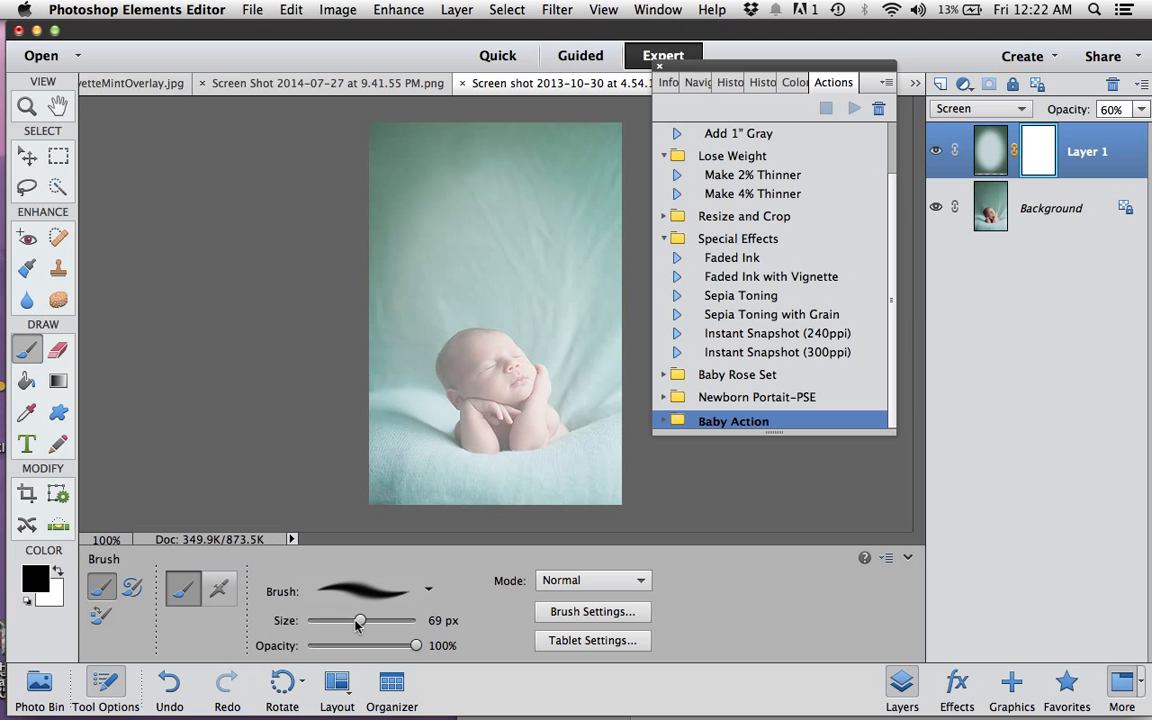
{"action": "left_click_drag", "start_coordinate": [359, 621], "coordinate": [336, 622]}
{"action": "left_click", "coordinate": [27, 104]}
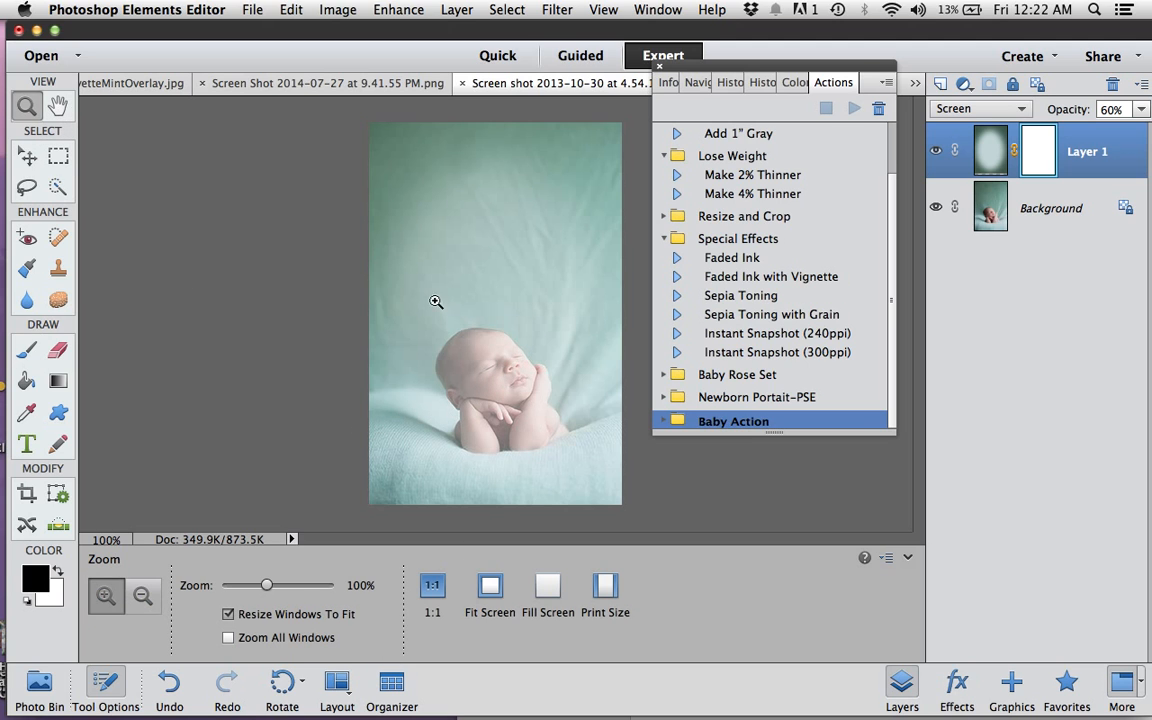
{"action": "left_click", "coordinate": [490, 372]}
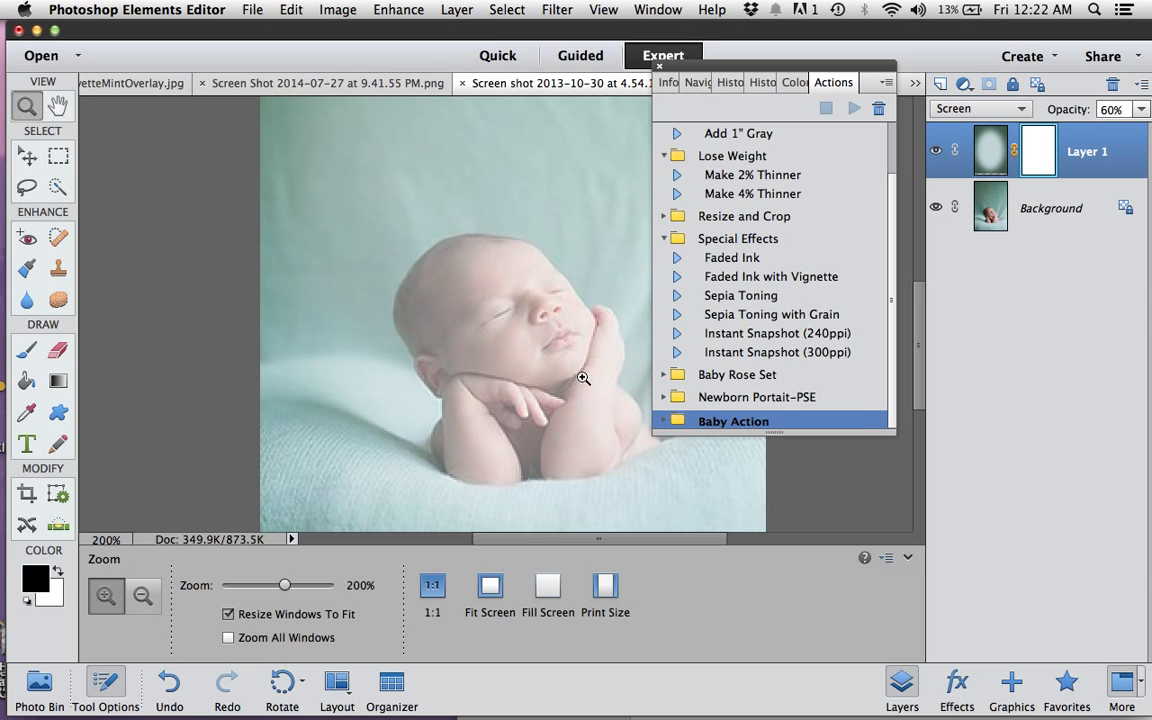
{"action": "left_click", "coordinate": [27, 347]}
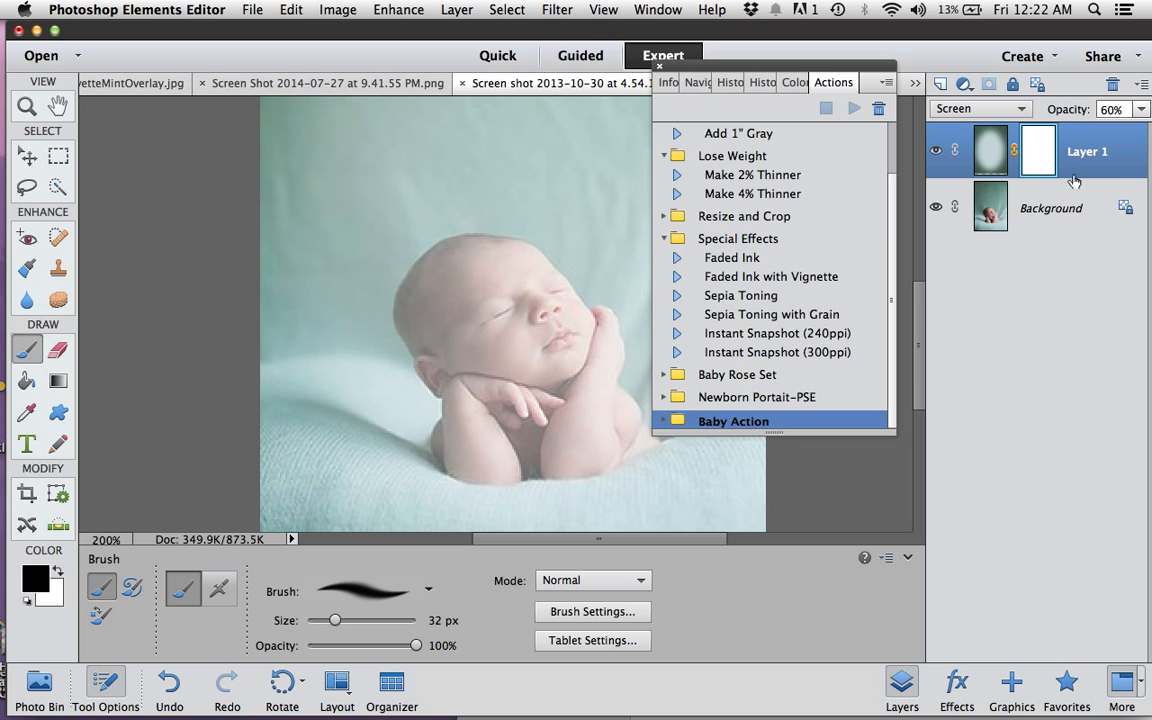
- Paint the overlay off the baby on the layer mask in black, restoring the stray patch above the head with white
{"action": "mouse_move", "coordinate": [425, 258]}
{"action": "left_mouse_down"}
{"action": "mouse_move", "coordinate": [440, 290]}
{"action": "mouse_move", "coordinate": [463, 272]}
{"action": "mouse_move", "coordinate": [413, 234]}
{"action": "mouse_move", "coordinate": [378, 273]}
{"action": "mouse_move", "coordinate": [380, 296]}
{"action": "mouse_move", "coordinate": [457, 370]}
{"action": "mouse_move", "coordinate": [395, 320]}
{"action": "mouse_move", "coordinate": [435, 375]}
{"action": "mouse_move", "coordinate": [495, 360]}
{"action": "mouse_move", "coordinate": [535, 335]}
{"action": "mouse_move", "coordinate": [535, 321]}
{"action": "mouse_move", "coordinate": [510, 286]}
{"action": "mouse_move", "coordinate": [432, 235]}
{"action": "mouse_move", "coordinate": [483, 282]}
{"action": "mouse_move", "coordinate": [595, 343]}
{"action": "mouse_move", "coordinate": [515, 405]}
{"action": "mouse_move", "coordinate": [591, 437]}
{"action": "mouse_move", "coordinate": [617, 432]}
{"action": "mouse_move", "coordinate": [498, 452]}
{"action": "mouse_move", "coordinate": [450, 435]}
{"action": "mouse_move", "coordinate": [430, 400]}
{"action": "mouse_move", "coordinate": [464, 440]}
{"action": "mouse_move", "coordinate": [428, 396]}
{"action": "mouse_move", "coordinate": [445, 318]}
{"action": "mouse_move", "coordinate": [494, 335]}
{"action": "mouse_move", "coordinate": [516, 294]}
{"action": "mouse_move", "coordinate": [486, 268]}
{"action": "mouse_move", "coordinate": [427, 305]}
{"action": "mouse_move", "coordinate": [385, 276]}
{"action": "mouse_move", "coordinate": [380, 300]}
{"action": "mouse_move", "coordinate": [440, 350]}
{"action": "mouse_move", "coordinate": [392, 295]}
{"action": "mouse_move", "coordinate": [440, 265]}
{"action": "mouse_move", "coordinate": [582, 424]}
{"action": "mouse_move", "coordinate": [620, 444]}
{"action": "mouse_move", "coordinate": [619, 430]}
{"action": "left_mouse_up"}
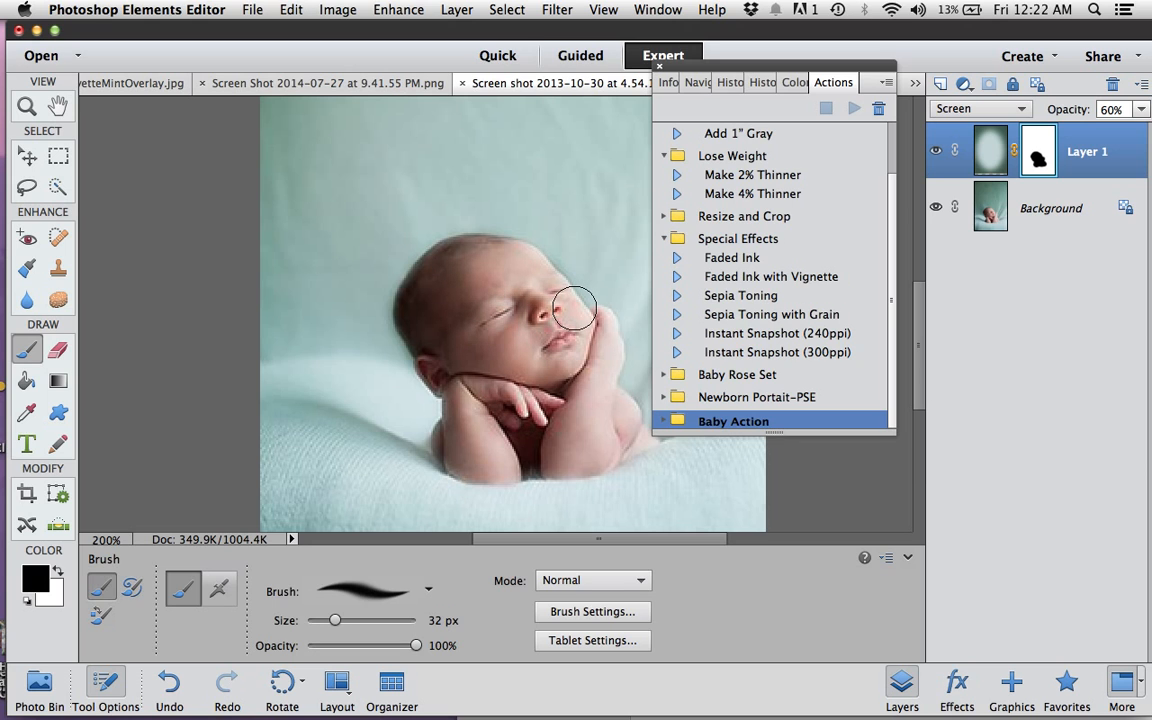
{"action": "mouse_move", "coordinate": [435, 250]}
{"action": "left_mouse_down"}
{"action": "mouse_move", "coordinate": [450, 187]}
{"action": "mouse_move", "coordinate": [472, 236]}
{"action": "left_mouse_up"}
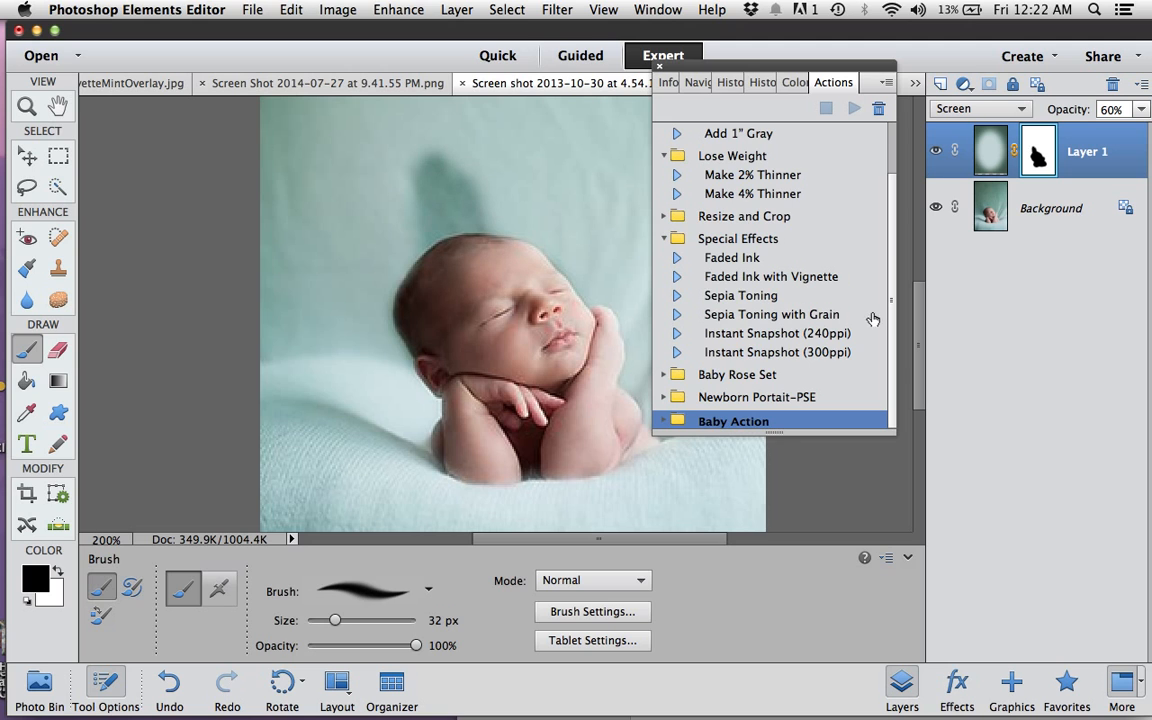
{"action": "left_click", "coordinate": [59, 574]}
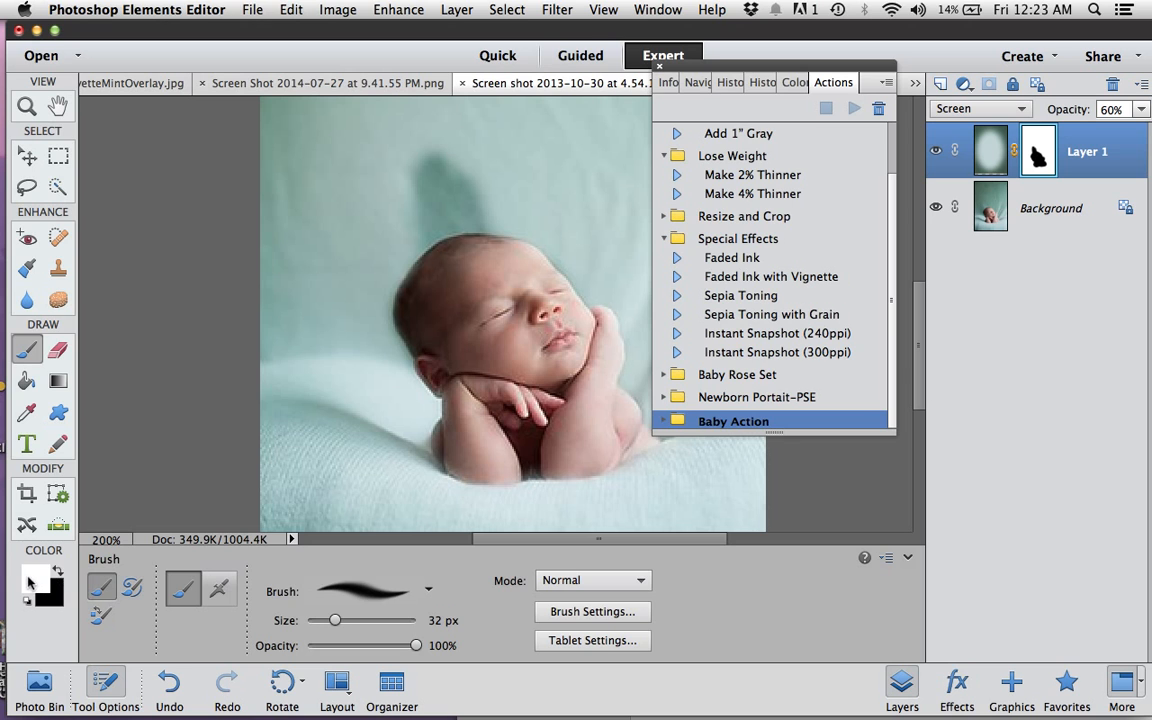
{"action": "mouse_move", "coordinate": [422, 177]}
{"action": "left_mouse_down"}
{"action": "mouse_move", "coordinate": [458, 169]}
{"action": "mouse_move", "coordinate": [401, 167]}
{"action": "mouse_move", "coordinate": [390, 209]}
{"action": "mouse_move", "coordinate": [415, 223]}
{"action": "mouse_move", "coordinate": [494, 218]}
{"action": "mouse_move", "coordinate": [448, 207]}
{"action": "mouse_move", "coordinate": [500, 184]}
{"action": "left_mouse_up"}
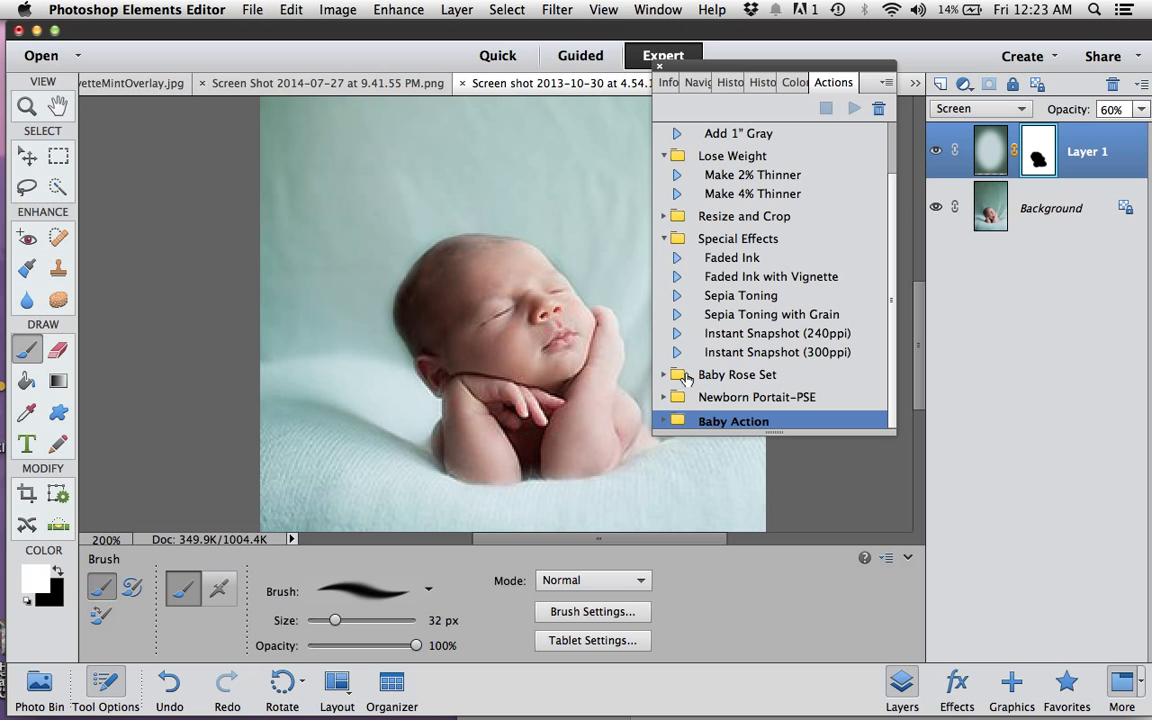
{"action": "key", "text": "x"}
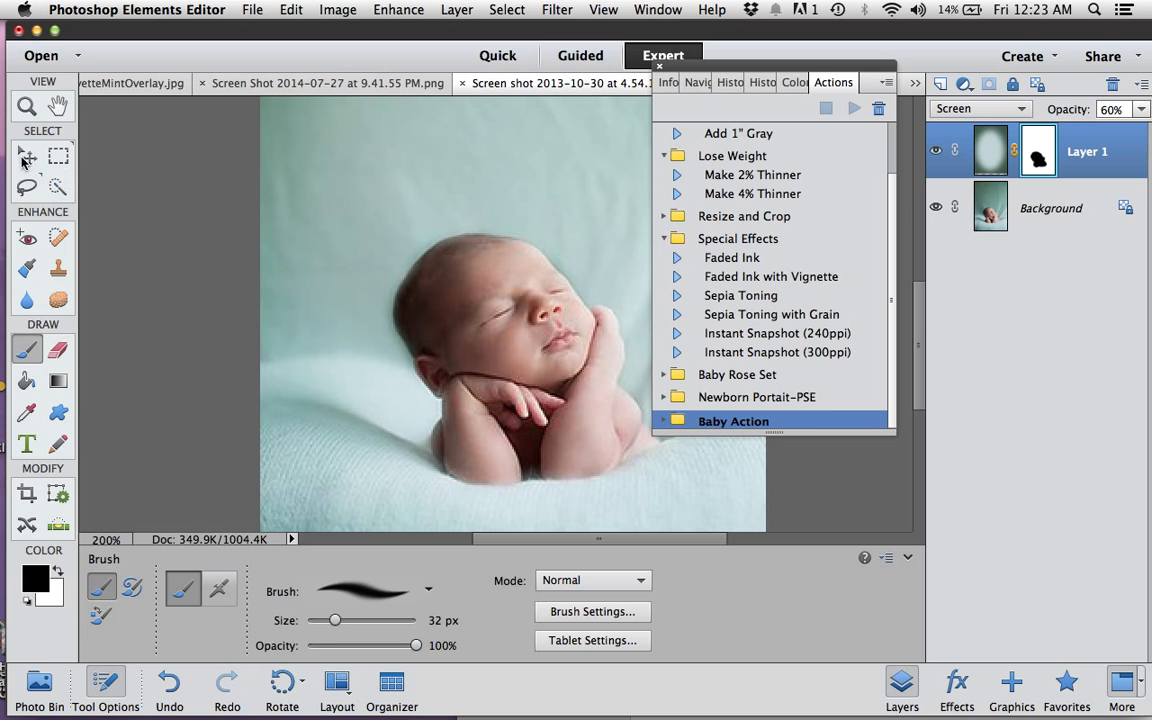
- Try the Normal blend mode on the mint overlay layer, check it with the layer hidden, and return it to Screen
{"action": "left_click", "coordinate": [27, 104]}
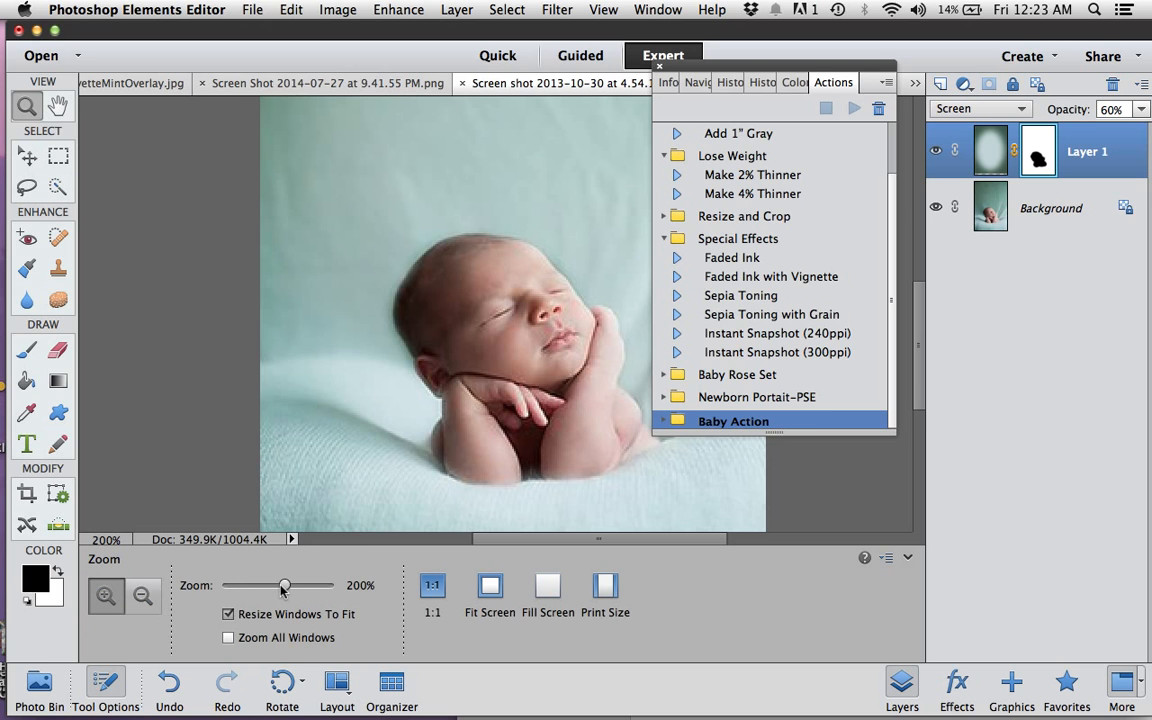
{"action": "left_click_drag", "start_coordinate": [284, 587], "coordinate": [265, 591]}
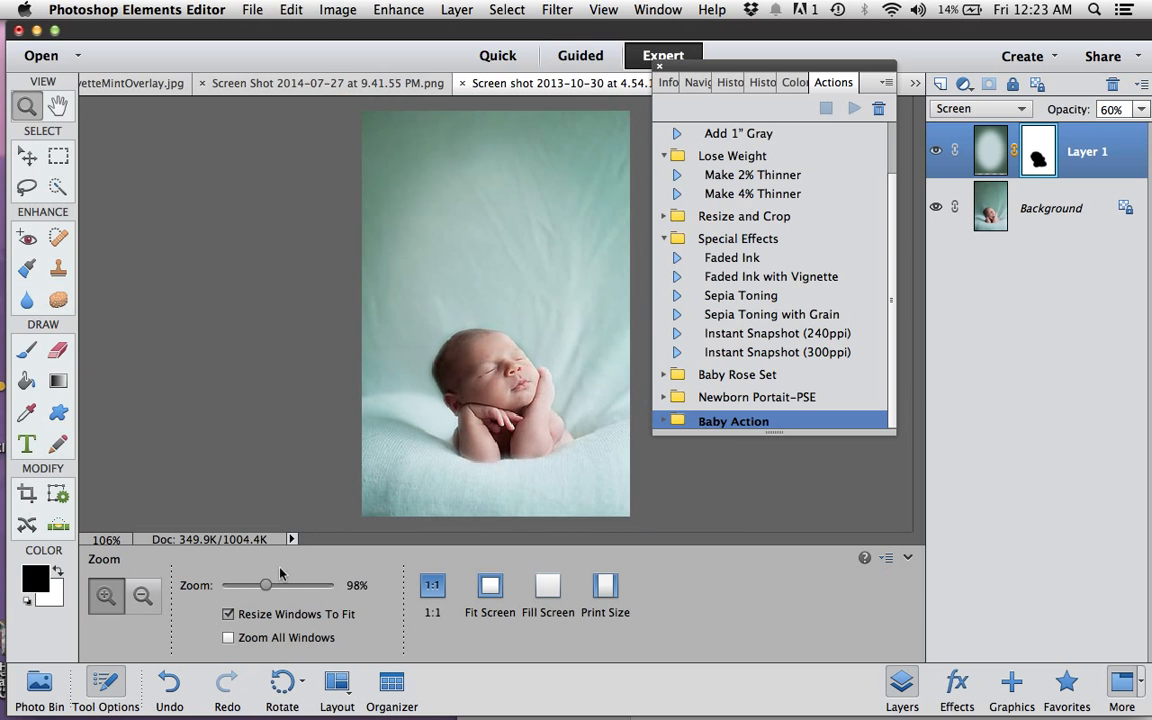
{"action": "left_click", "coordinate": [993, 111]}
{"action": "left_click", "coordinate": [858, 17]}
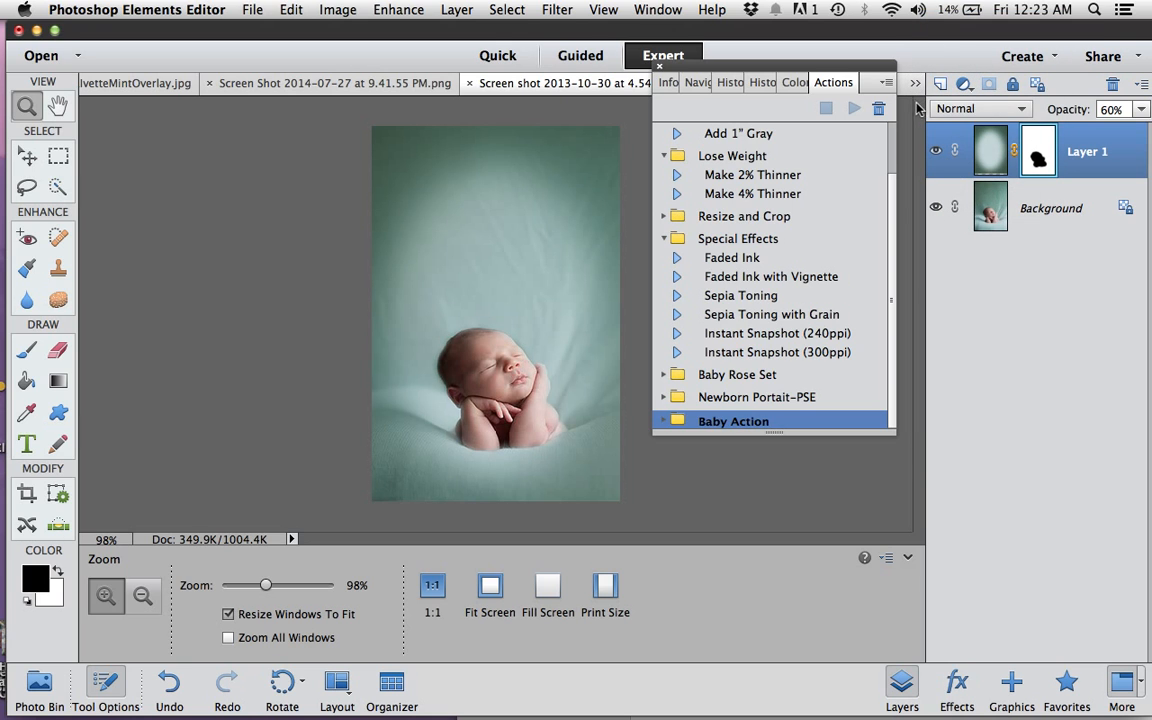
{"action": "left_click", "coordinate": [936, 152]}
{"action": "left_click", "coordinate": [936, 152]}
{"action": "left_click", "coordinate": [960, 113]}
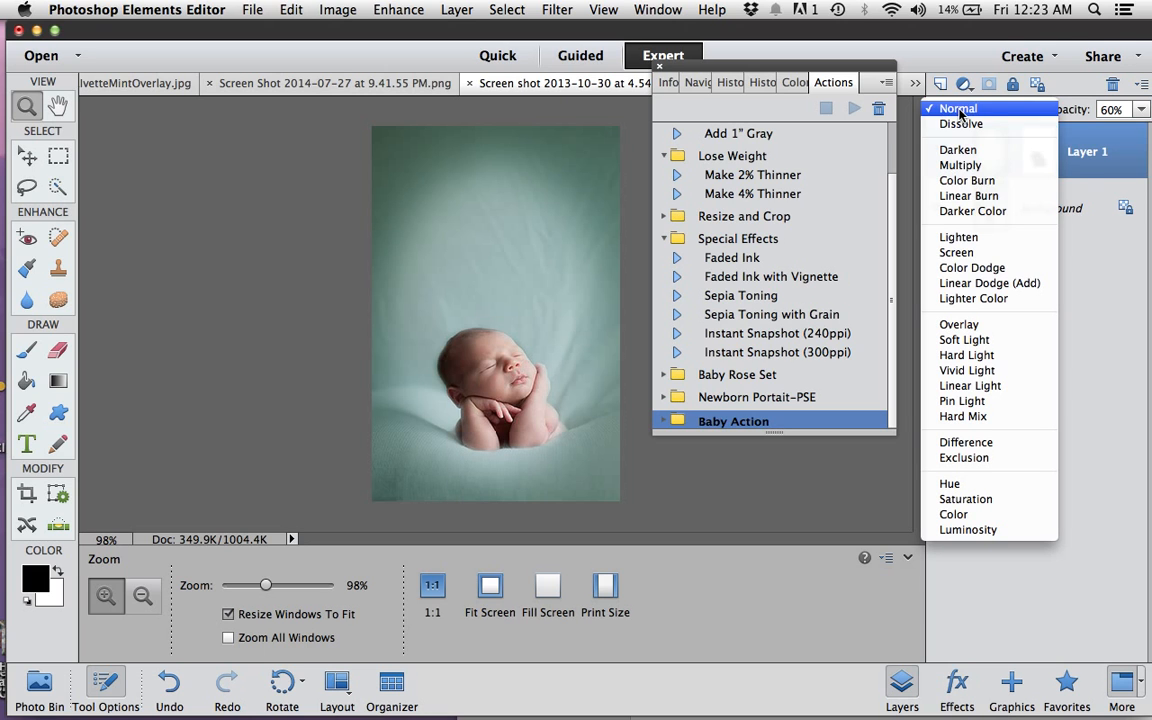
{"action": "left_click", "coordinate": [880, 249]}
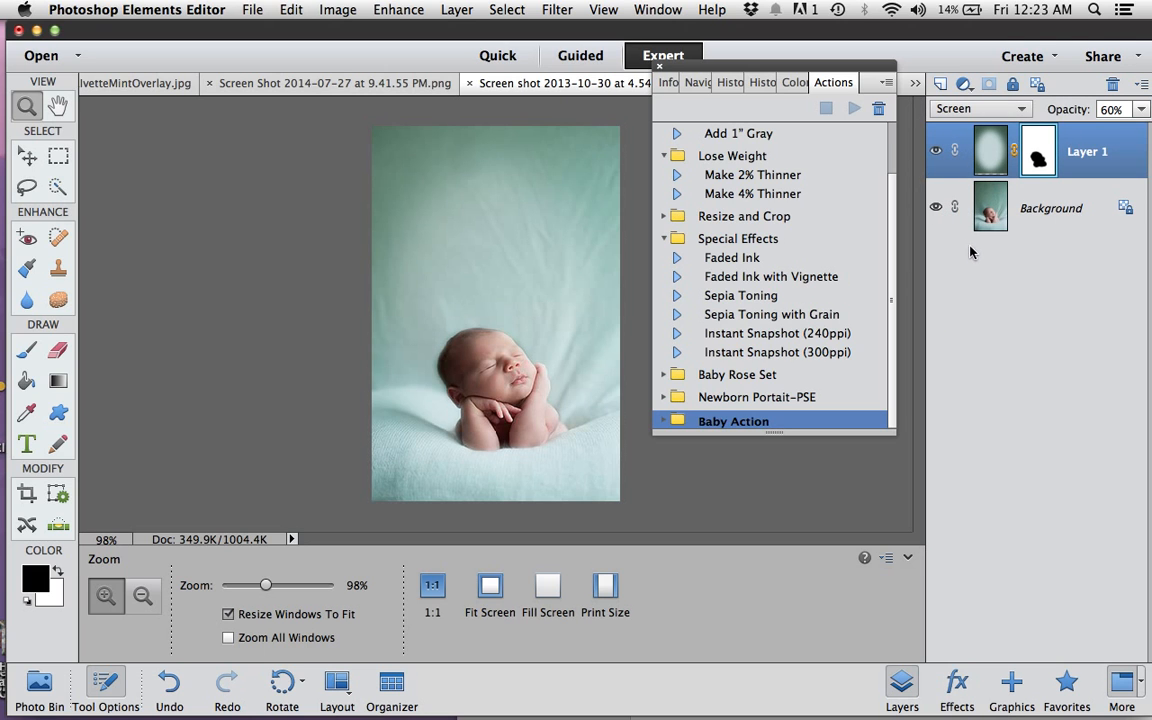
- Set the mint overlay layer to Normal blend mode at 80% opacity and compare the photo with the layer hidden and shown
{"action": "left_click", "coordinate": [965, 109]}
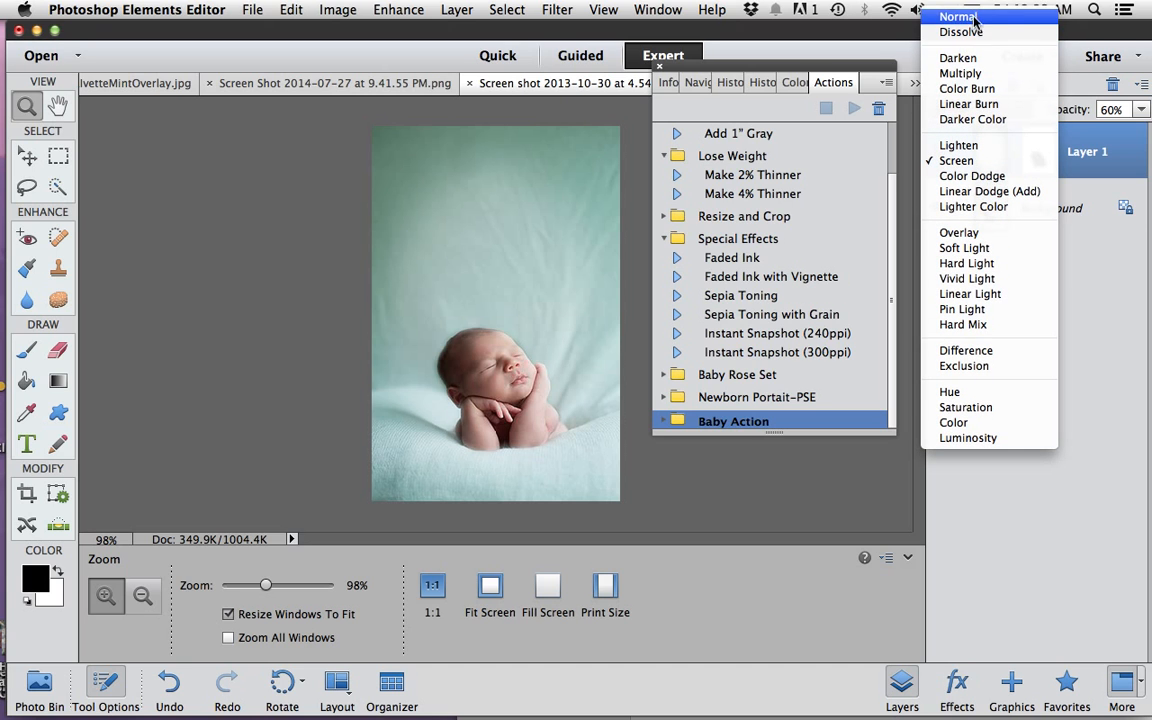
{"action": "left_click", "coordinate": [962, 17]}
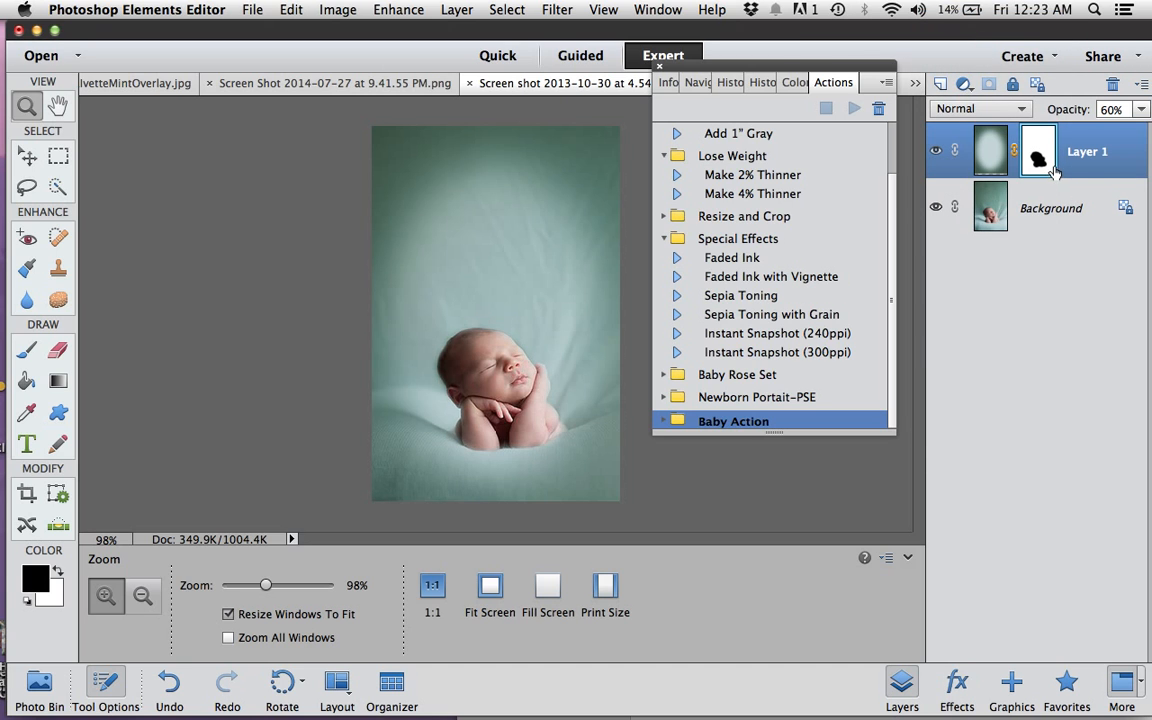
{"action": "left_click", "coordinate": [1140, 109]}
{"action": "mouse_move", "coordinate": [1098, 130]}
{"action": "left_mouse_down"}
{"action": "mouse_move", "coordinate": [1116, 141]}
{"action": "mouse_move", "coordinate": [1108, 132]}
{"action": "left_mouse_up"}
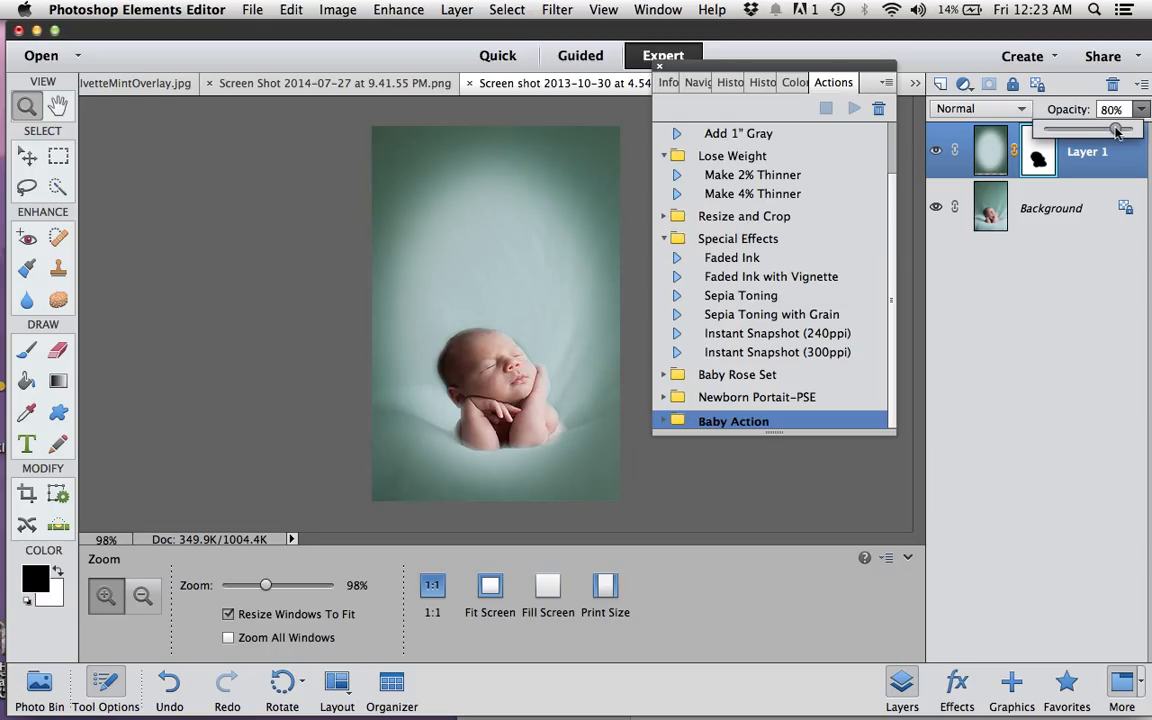
{"action": "left_click", "coordinate": [937, 152]}
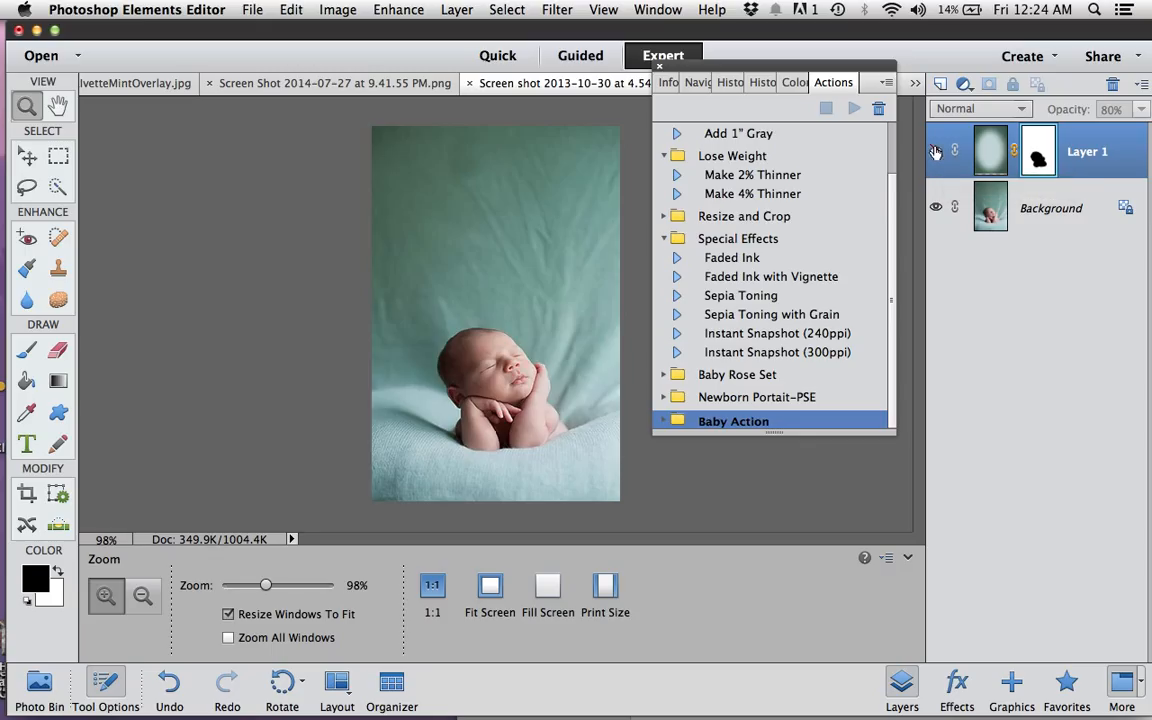
{"action": "left_click", "coordinate": [937, 152]}
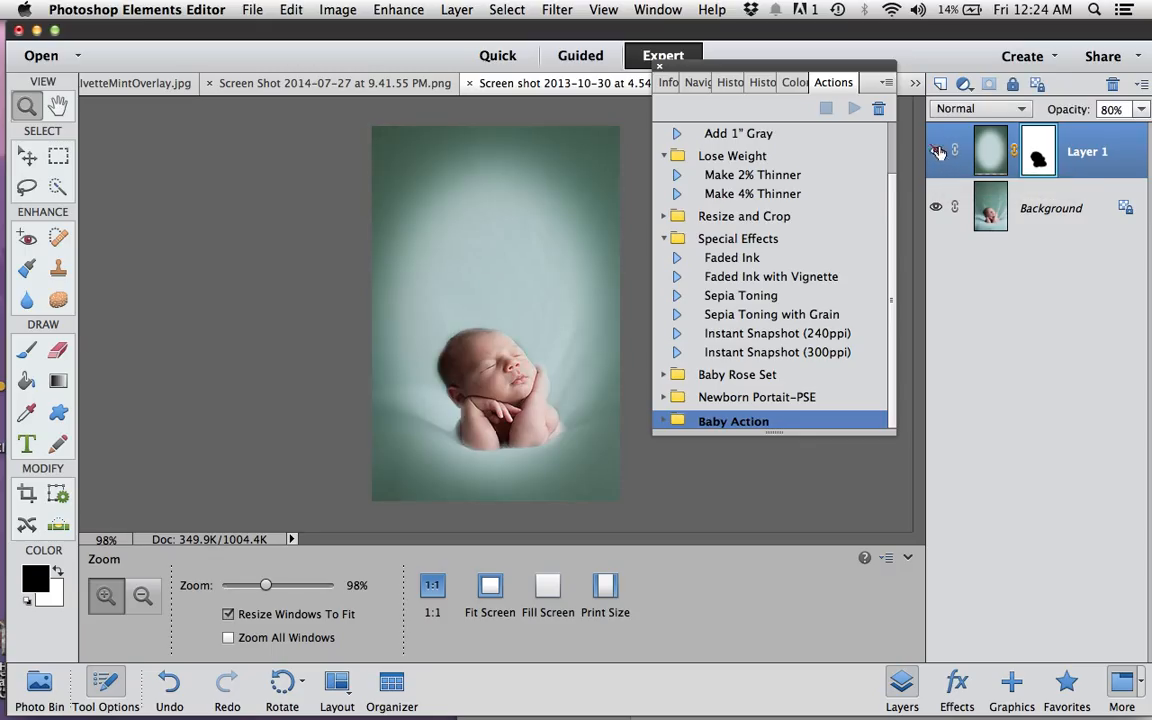
{"action": "left_click", "coordinate": [937, 152]}
{"action": "left_click", "coordinate": [936, 153]}
{"action": "left_click", "coordinate": [936, 152]}
{"action": "left_click", "coordinate": [936, 152]}
- Flatten the mint backdrop photo into a single background layer
{"action": "left_click", "coordinate": [291, 12]}
{"action": "mouse_move", "coordinate": [459, 12]}
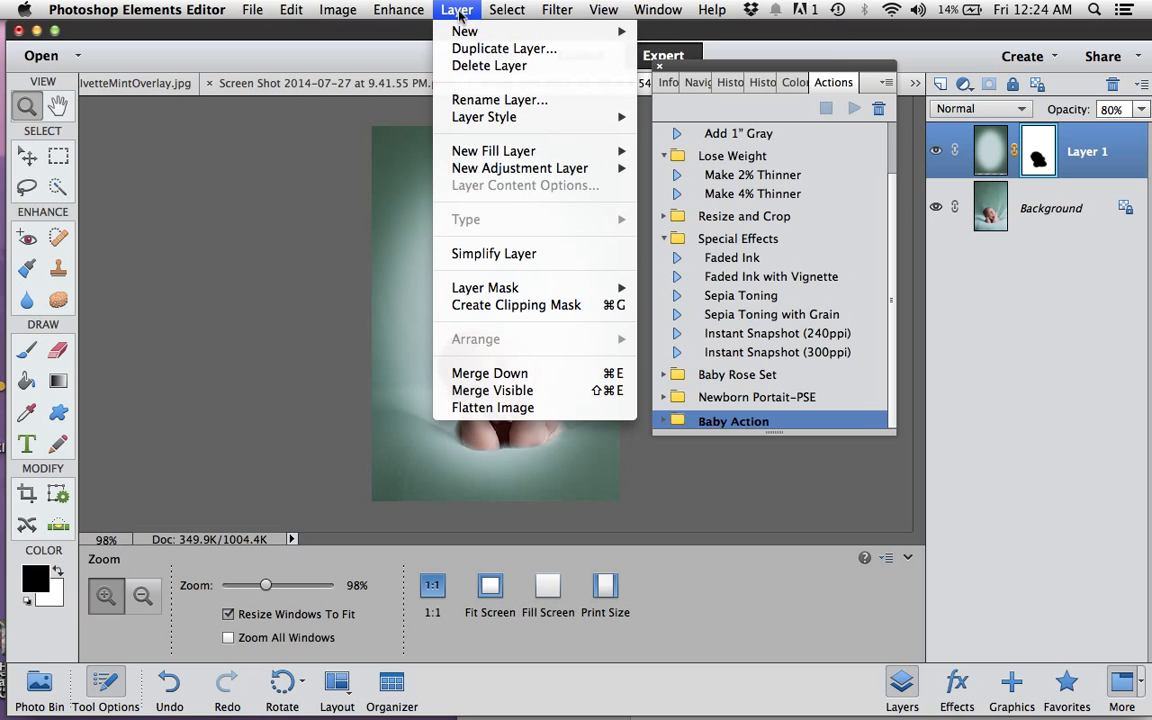
{"action": "left_click", "coordinate": [481, 408]}
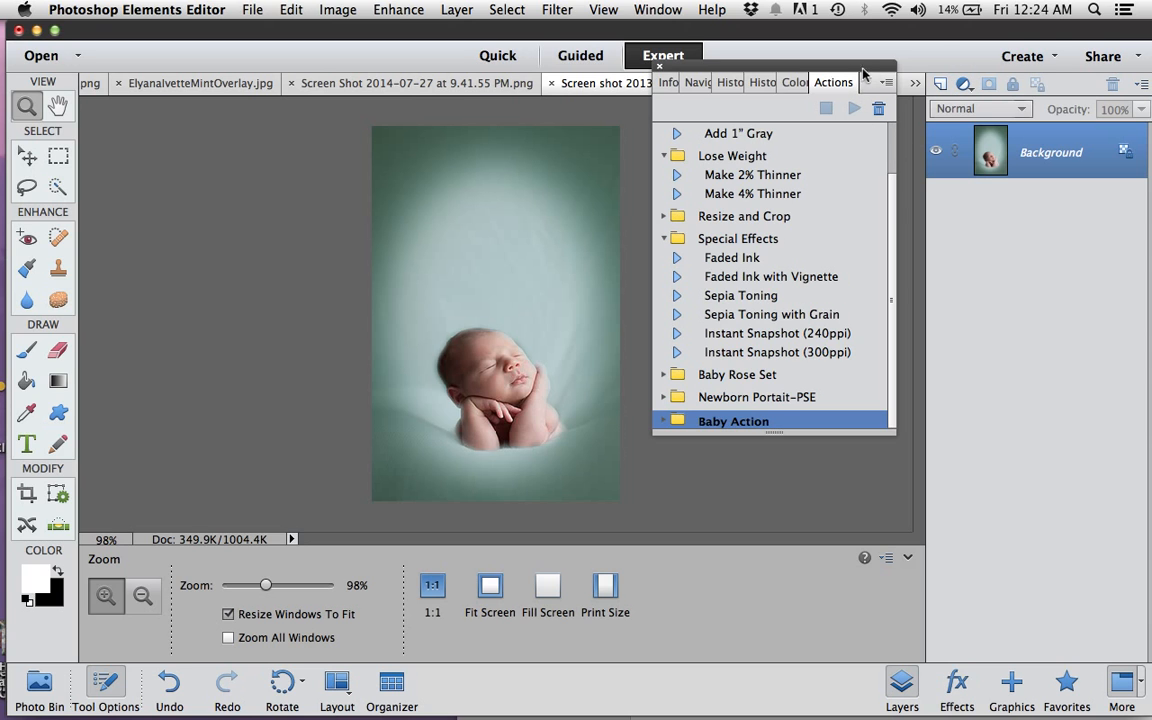
- Switch to the open photo Screen Shot 2014-07-27 at 9.41.55 PM.png
{"action": "left_click", "coordinate": [914, 83]}
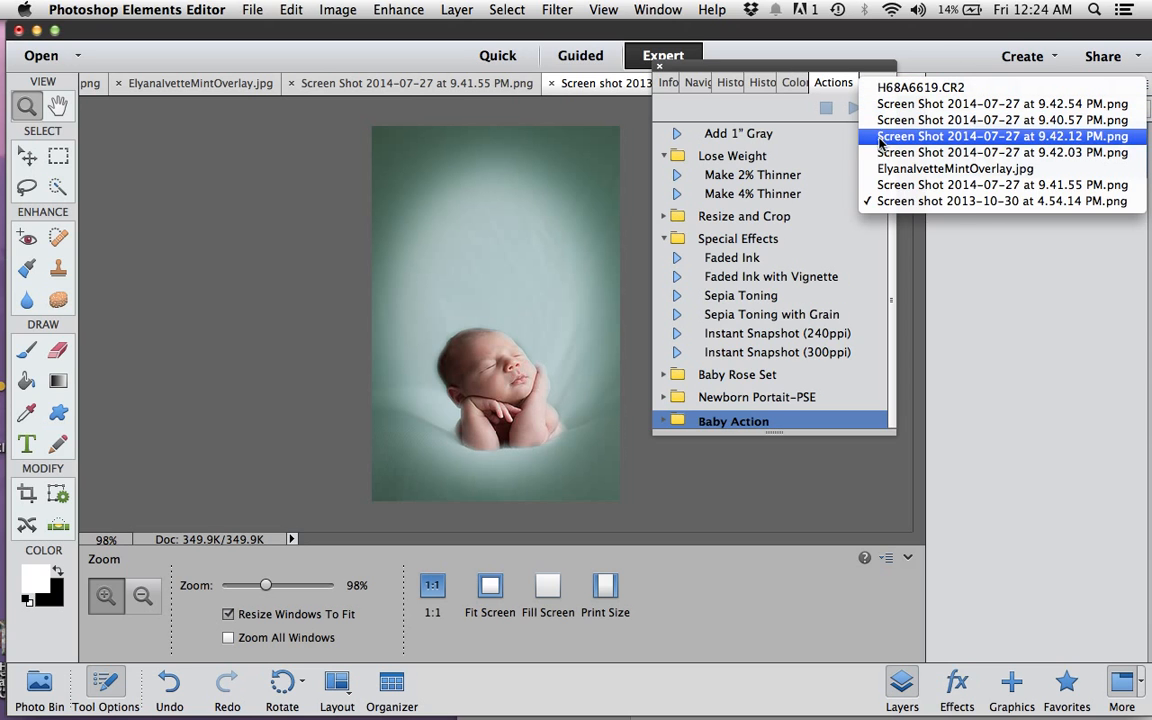
{"action": "left_click", "coordinate": [910, 188]}
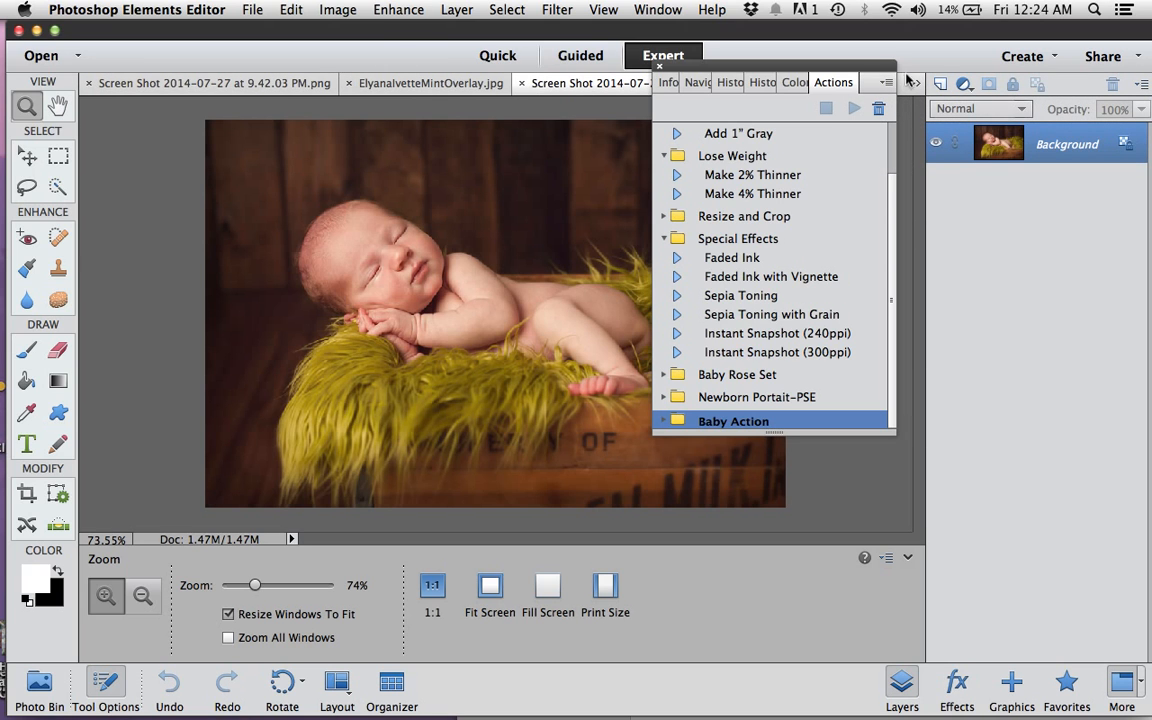
{"action": "left_click", "coordinate": [914, 88]}
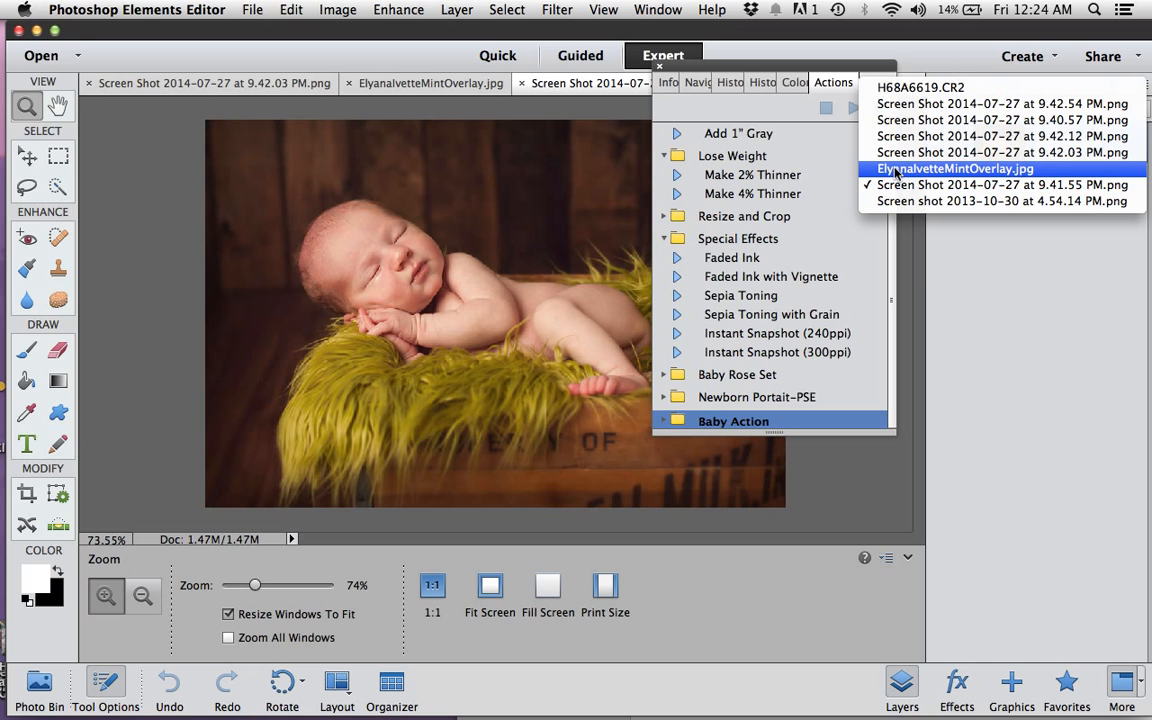
{"action": "left_click", "coordinate": [914, 88]}
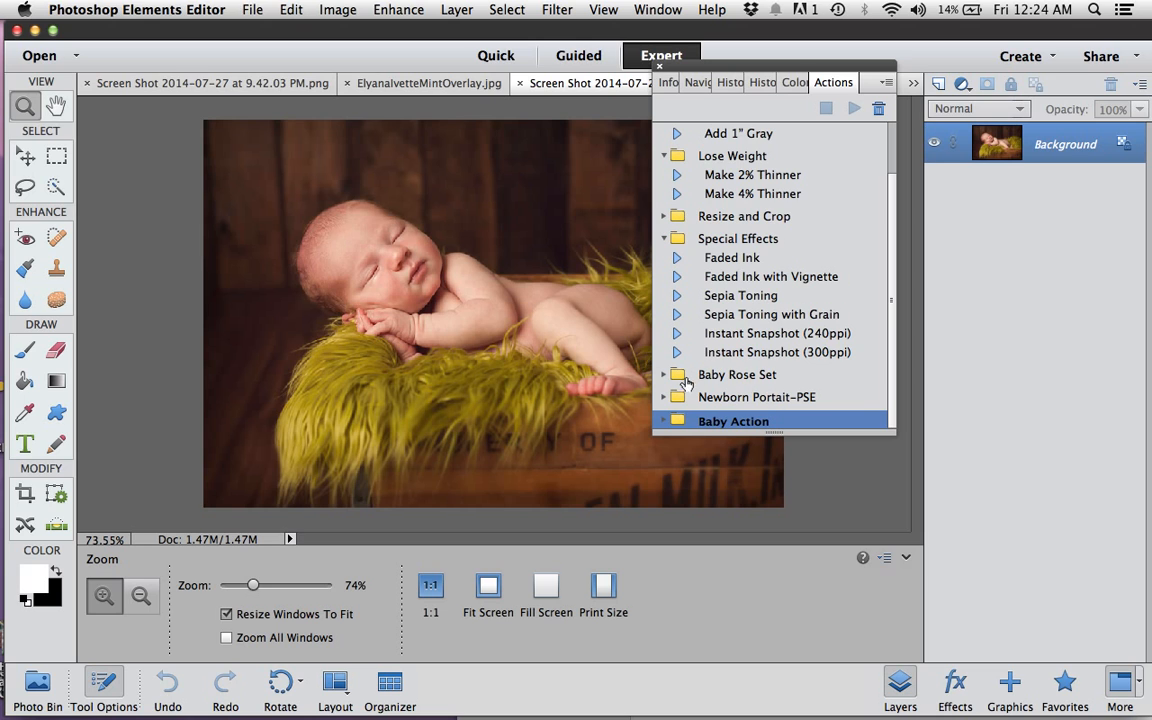
- Expand the Newborn Portait-PSE action set and play its INSTRUCTIONS1 action
{"action": "left_click", "coordinate": [764, 404]}
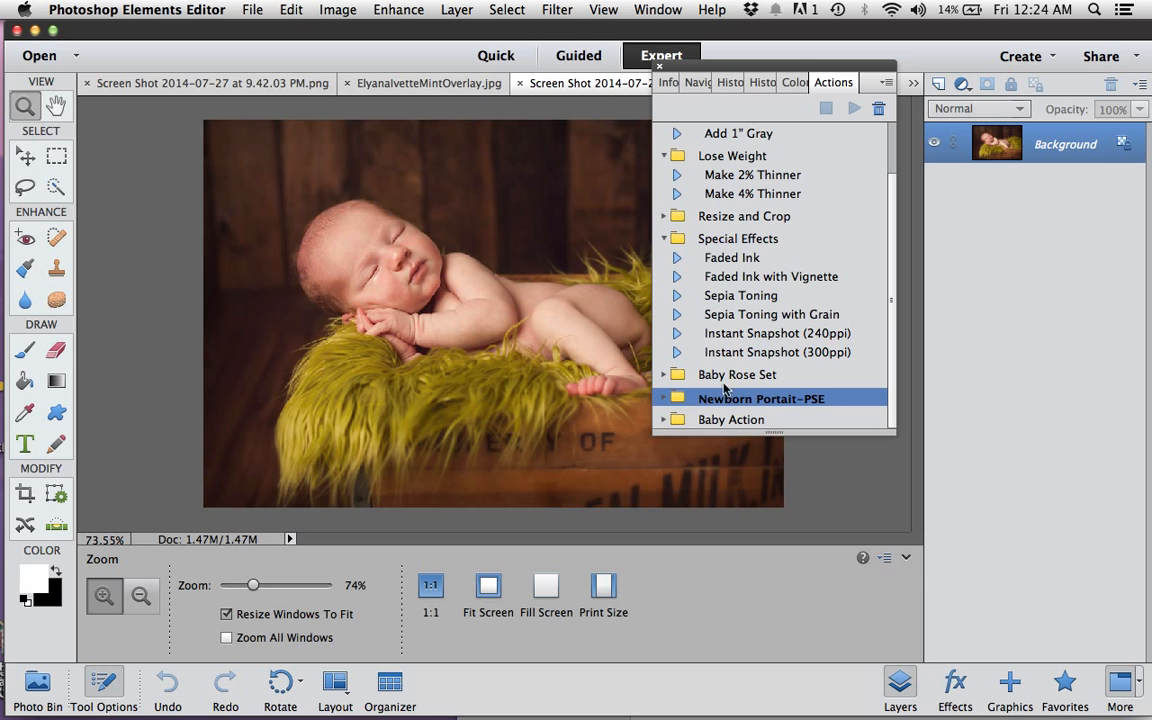
{"action": "left_click", "coordinate": [662, 400]}
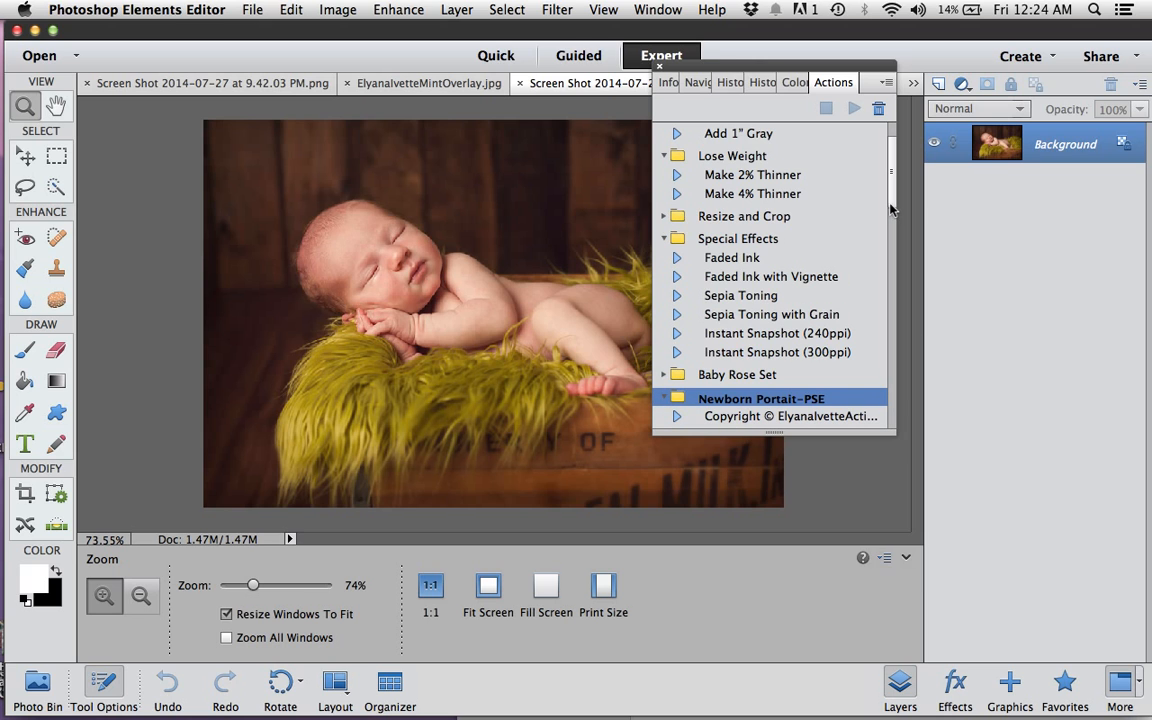
{"action": "left_click_drag", "start_coordinate": [892, 208], "coordinate": [883, 262]}
{"action": "scroll", "coordinate": [880, 267], "scroll_direction": "down", "scroll_amount": 4}
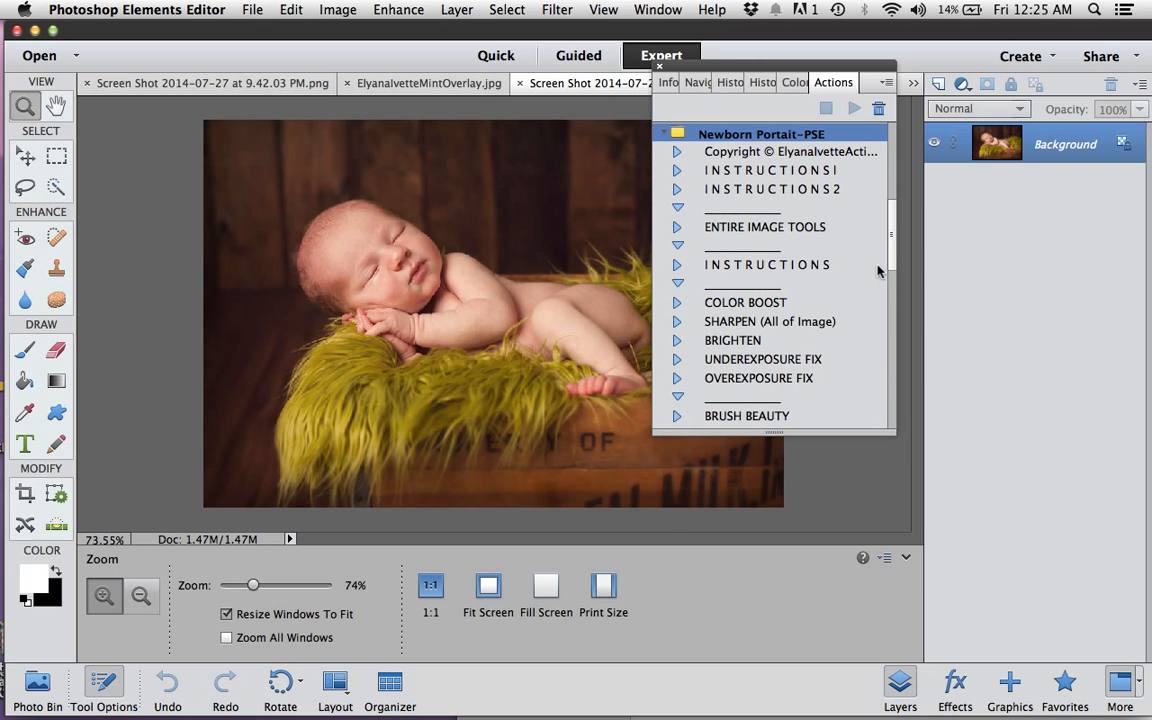
{"action": "scroll", "coordinate": [875, 260], "scroll_direction": "up", "scroll_amount": 4}
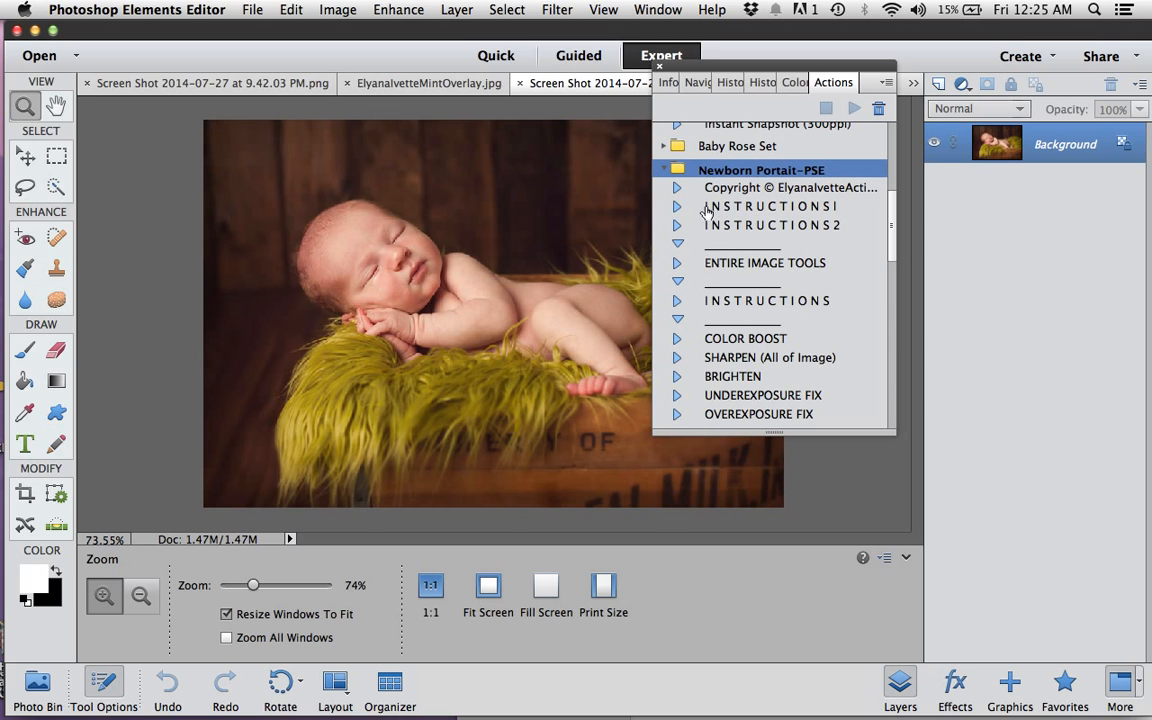
{"action": "left_click", "coordinate": [746, 210]}
{"action": "left_click", "coordinate": [854, 109]}
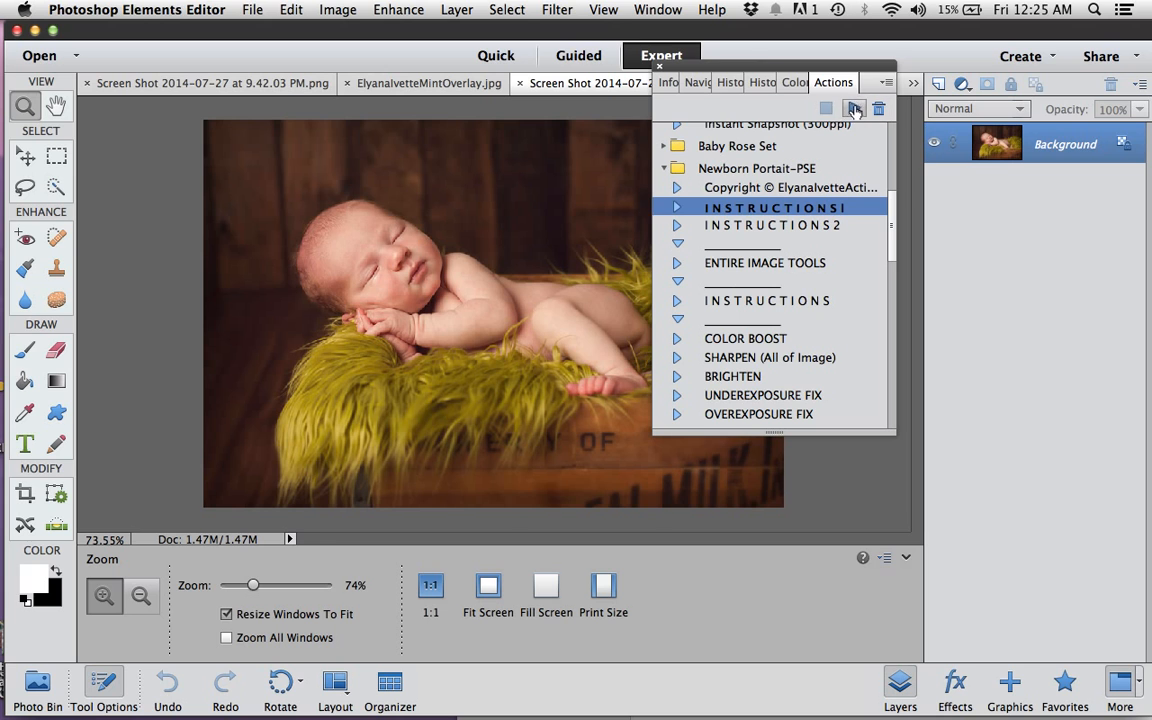
- Run the REDNESS CORRECTOR skin action on the photo and dismiss its instruction message
{"action": "left_click_drag", "start_coordinate": [891, 232], "coordinate": [882, 329]}
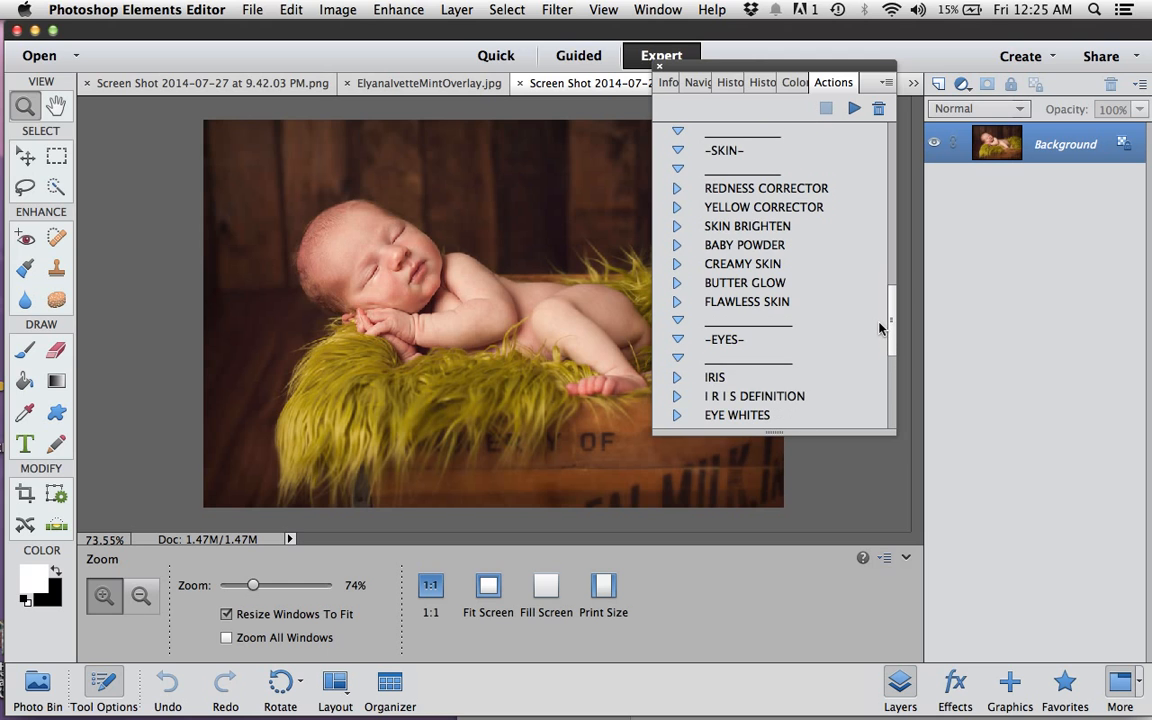
{"action": "left_click", "coordinate": [781, 190]}
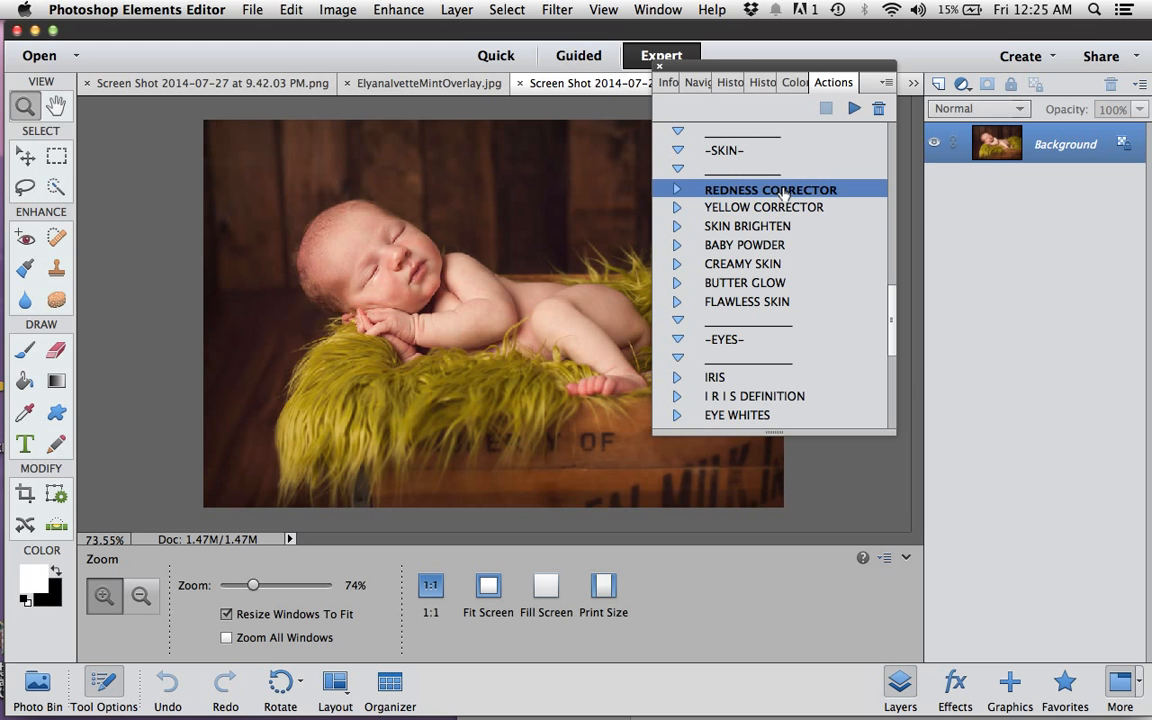
{"action": "left_click", "coordinate": [854, 109]}
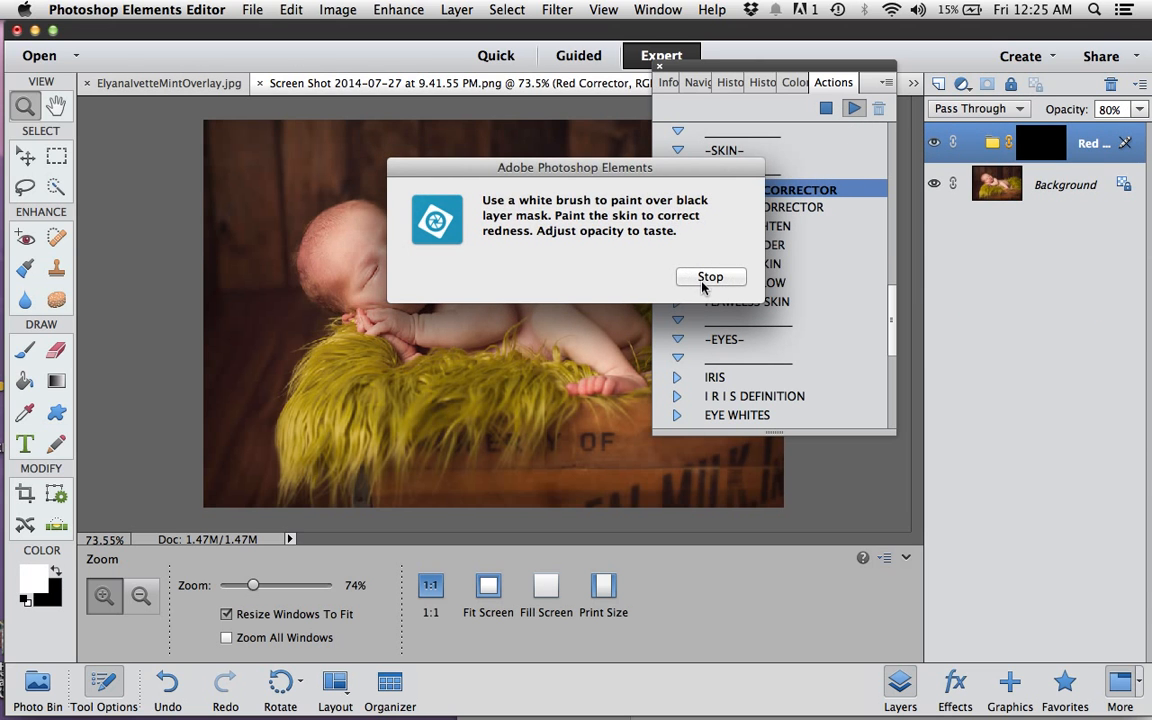
{"action": "left_click", "coordinate": [705, 278]}
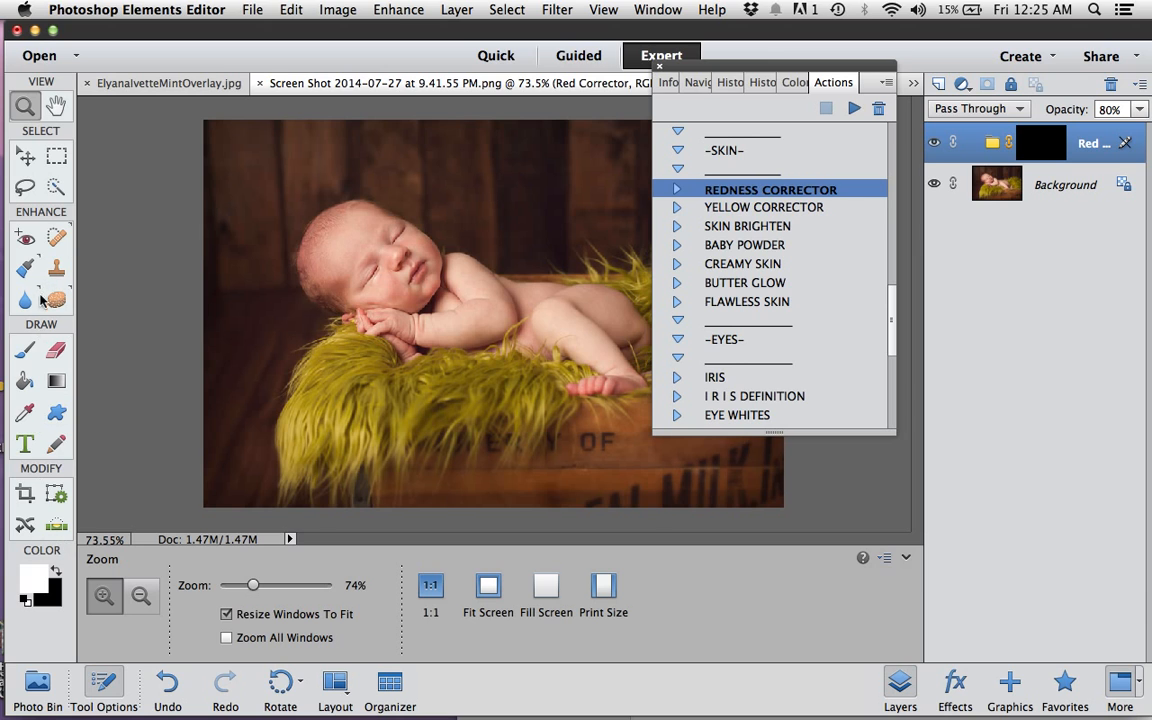
- Paint the baby's skin on the red corrector group's mask with a white 55 px brush at 100% opacity
{"action": "left_click", "coordinate": [25, 350]}
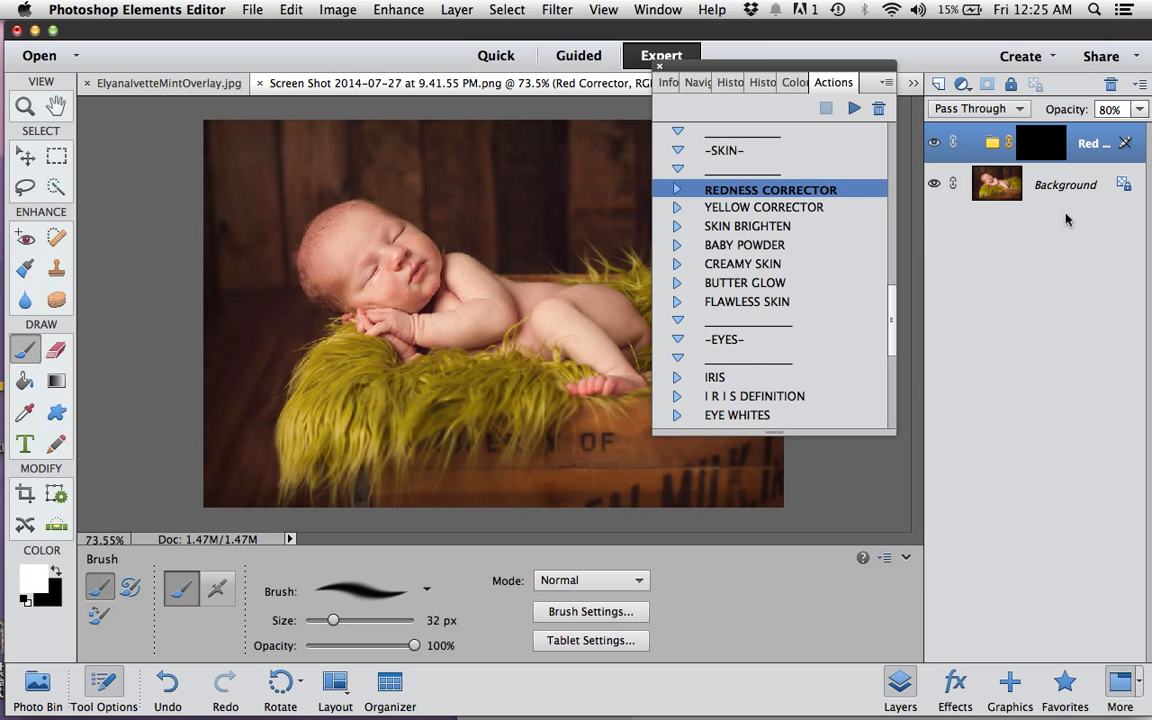
{"action": "left_click", "coordinate": [1040, 152]}
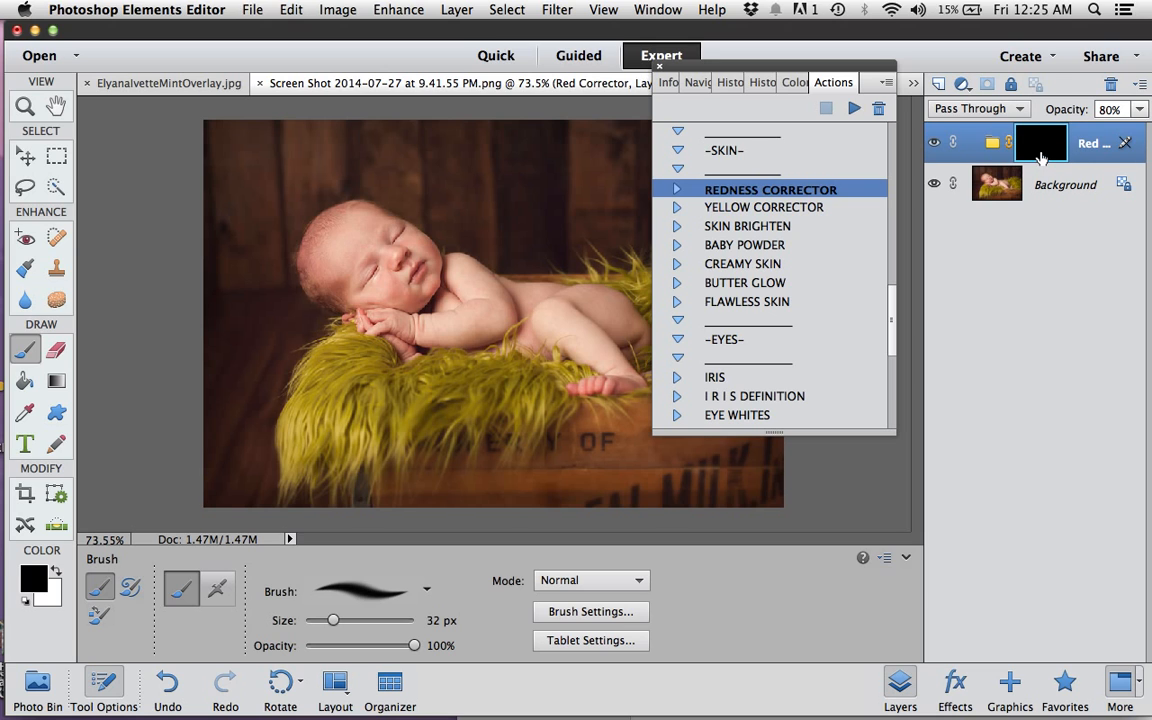
{"action": "left_click", "coordinate": [56, 572]}
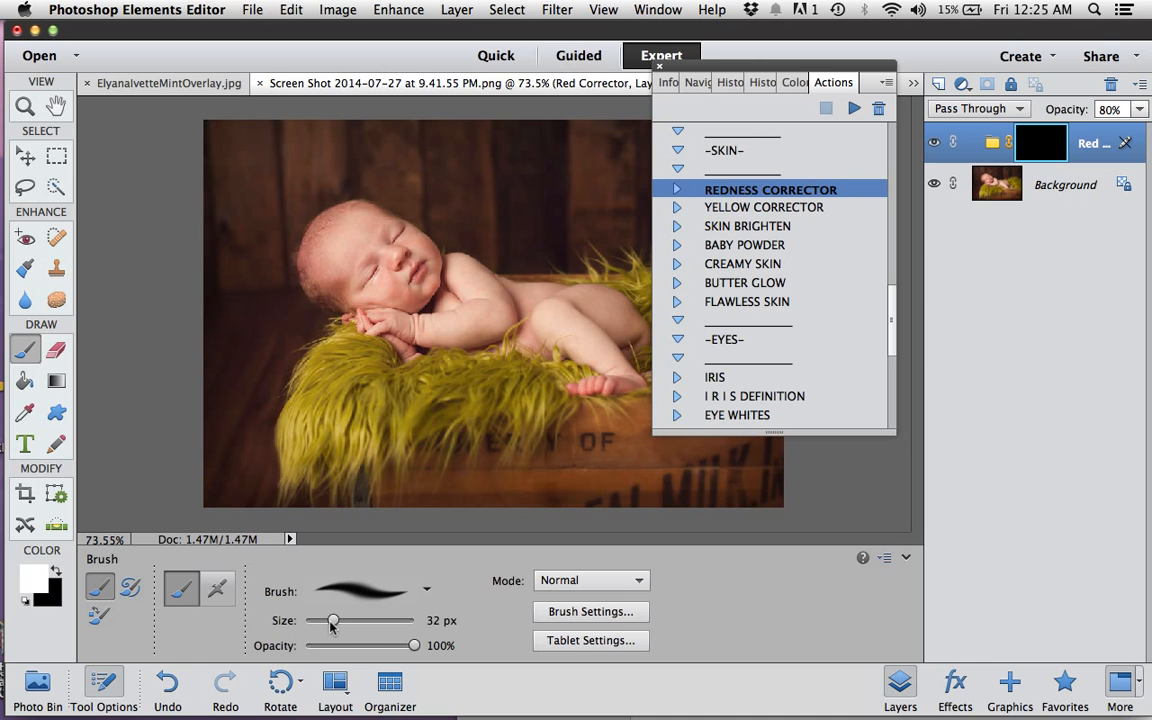
{"action": "left_click_drag", "start_coordinate": [332, 624], "coordinate": [352, 621]}
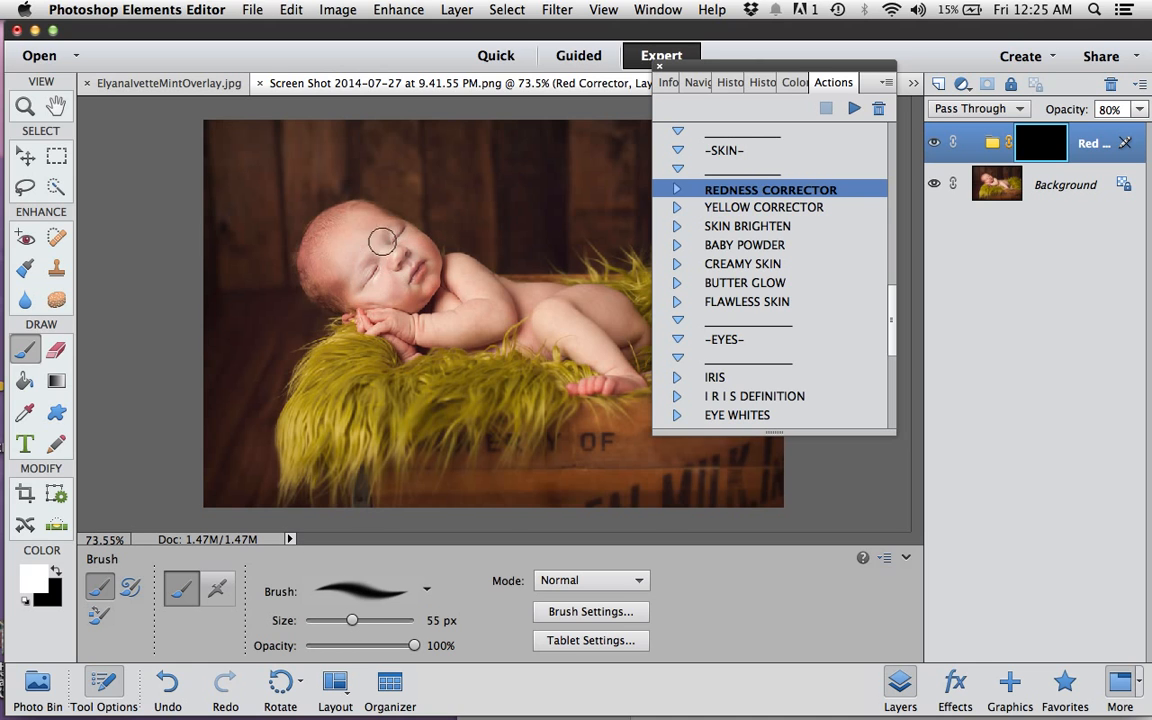
{"action": "mouse_move", "coordinate": [382, 242]}
{"action": "left_mouse_down"}
{"action": "mouse_move", "coordinate": [354, 222]}
{"action": "mouse_move", "coordinate": [311, 252]}
{"action": "mouse_move", "coordinate": [317, 261]}
{"action": "mouse_move", "coordinate": [344, 238]}
{"action": "mouse_move", "coordinate": [335, 263]}
{"action": "mouse_move", "coordinate": [364, 294]}
{"action": "mouse_move", "coordinate": [429, 289]}
{"action": "mouse_move", "coordinate": [408, 278]}
{"action": "mouse_move", "coordinate": [413, 241]}
{"action": "mouse_move", "coordinate": [360, 212]}
{"action": "mouse_move", "coordinate": [393, 311]}
{"action": "mouse_move", "coordinate": [351, 297]}
{"action": "mouse_move", "coordinate": [432, 341]}
{"action": "mouse_move", "coordinate": [518, 325]}
{"action": "mouse_move", "coordinate": [476, 316]}
{"action": "mouse_move", "coordinate": [484, 292]}
{"action": "mouse_move", "coordinate": [528, 307]}
{"action": "mouse_move", "coordinate": [520, 325]}
{"action": "mouse_move", "coordinate": [569, 309]}
{"action": "mouse_move", "coordinate": [586, 332]}
{"action": "mouse_move", "coordinate": [610, 336]}
{"action": "mouse_move", "coordinate": [617, 324]}
{"action": "mouse_move", "coordinate": [632, 340]}
{"action": "mouse_move", "coordinate": [590, 293]}
{"action": "mouse_move", "coordinate": [637, 332]}
{"action": "mouse_move", "coordinate": [603, 372]}
{"action": "mouse_move", "coordinate": [612, 386]}
{"action": "mouse_move", "coordinate": [582, 389]}
{"action": "mouse_move", "coordinate": [624, 396]}
{"action": "mouse_move", "coordinate": [615, 368]}
{"action": "mouse_move", "coordinate": [522, 321]}
{"action": "mouse_move", "coordinate": [556, 337]}
{"action": "mouse_move", "coordinate": [427, 329]}
{"action": "mouse_move", "coordinate": [375, 304]}
{"action": "mouse_move", "coordinate": [385, 319]}
{"action": "mouse_move", "coordinate": [358, 313]}
{"action": "mouse_move", "coordinate": [376, 310]}
{"action": "mouse_move", "coordinate": [361, 310]}
{"action": "mouse_move", "coordinate": [361, 284]}
{"action": "mouse_move", "coordinate": [392, 268]}
{"action": "mouse_move", "coordinate": [454, 288]}
{"action": "mouse_move", "coordinate": [459, 302]}
{"action": "mouse_move", "coordinate": [423, 291]}
{"action": "mouse_move", "coordinate": [402, 269]}
{"action": "mouse_move", "coordinate": [409, 252]}
{"action": "mouse_move", "coordinate": [426, 260]}
{"action": "mouse_move", "coordinate": [318, 272]}
{"action": "mouse_move", "coordinate": [318, 236]}
{"action": "mouse_move", "coordinate": [403, 250]}
{"action": "left_mouse_up"}
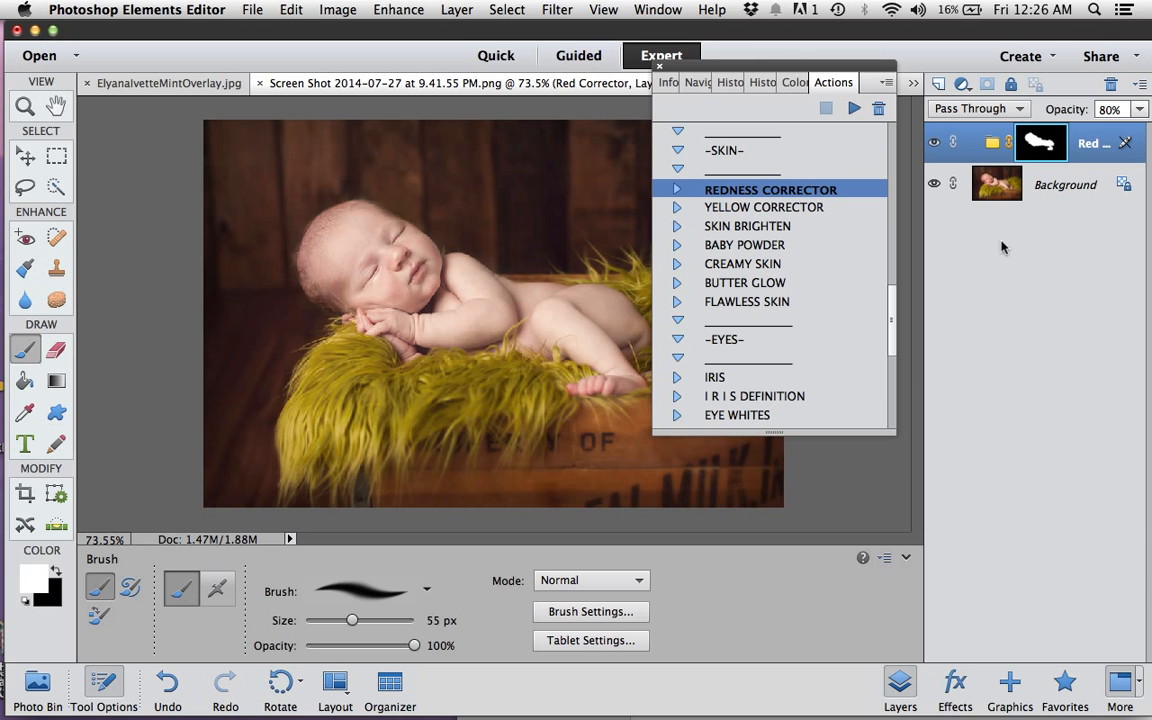
- Lower the red corrector group's opacity to 30%, checking the effect against the original, and merge the visible layers
{"action": "left_click", "coordinate": [1139, 109]}
{"action": "left_click_drag", "start_coordinate": [1113, 128], "coordinate": [1081, 130]}
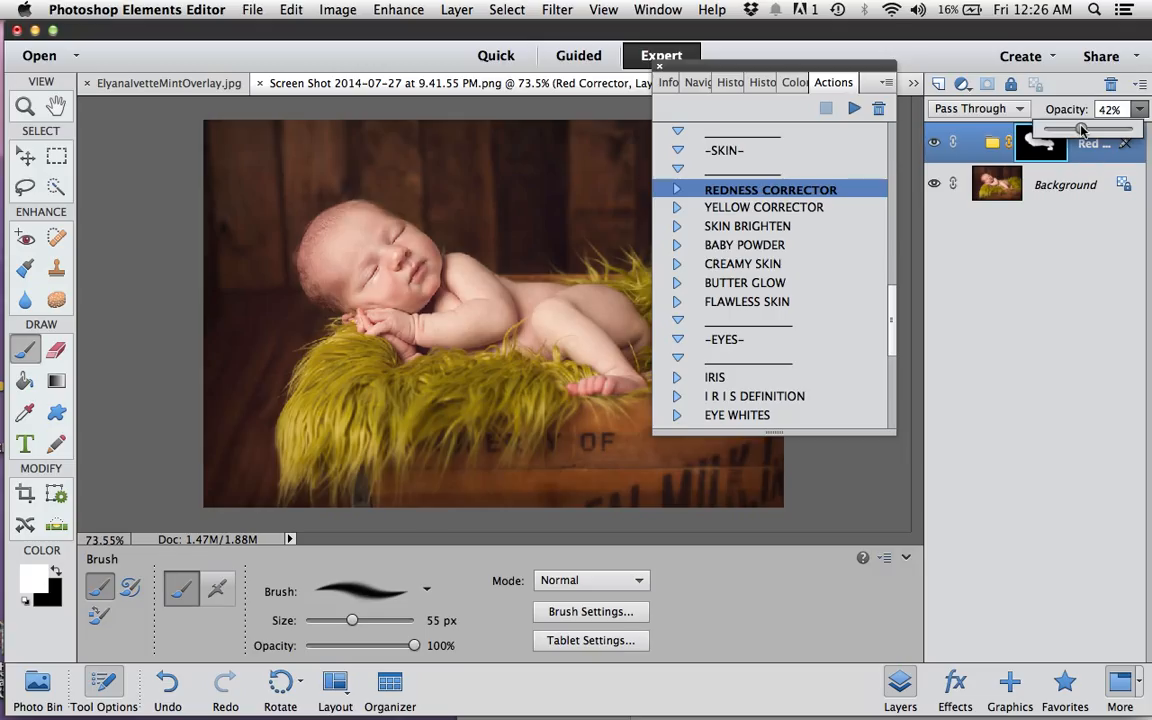
{"action": "left_click", "coordinate": [932, 143]}
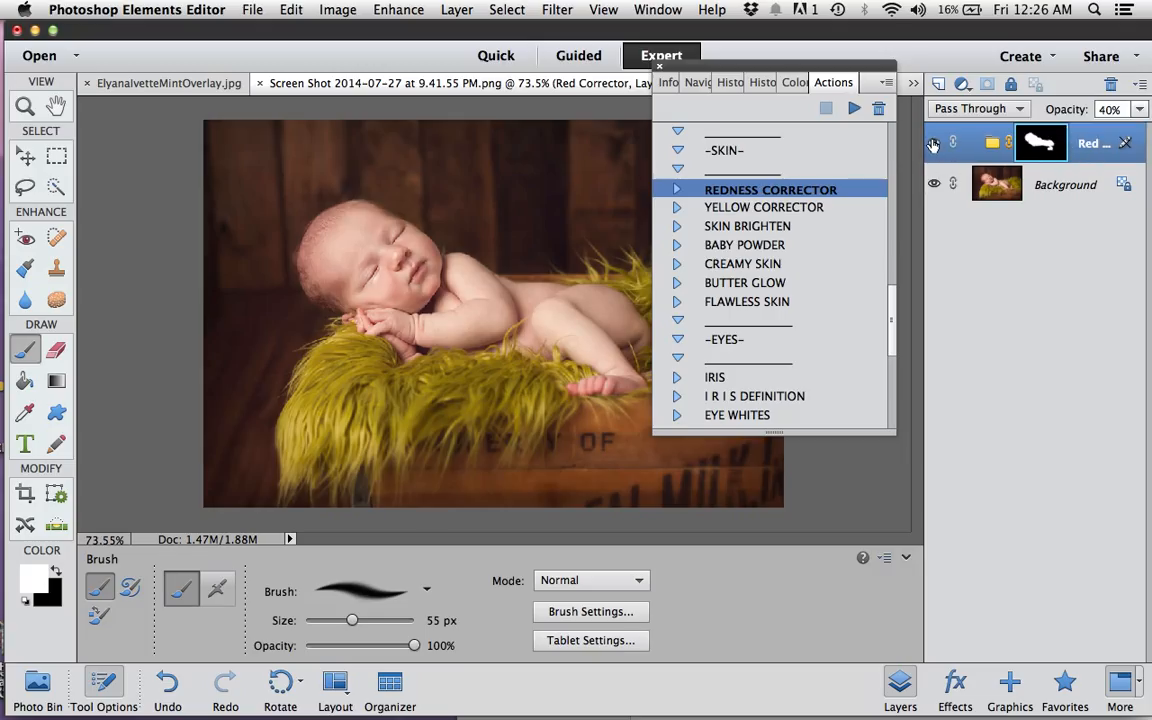
{"action": "left_click", "coordinate": [935, 144]}
{"action": "left_click", "coordinate": [935, 145]}
{"action": "left_click", "coordinate": [935, 145]}
{"action": "left_click_drag", "start_coordinate": [1080, 122], "coordinate": [1077, 129]}
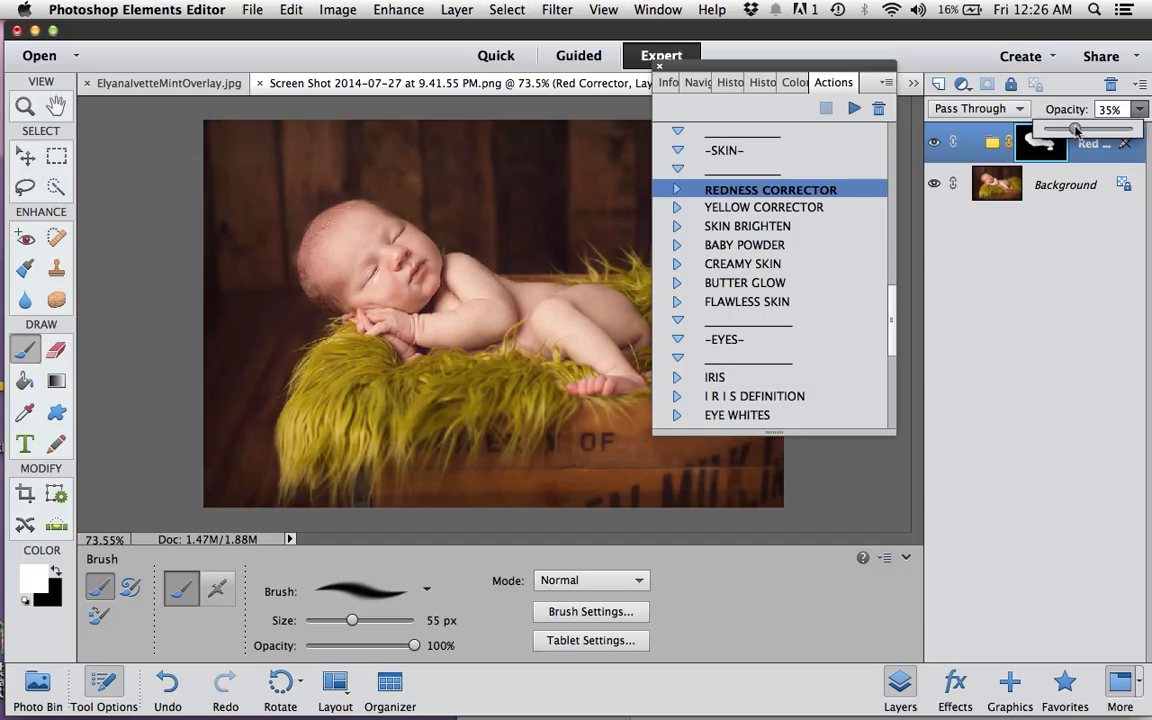
{"action": "left_click_drag", "start_coordinate": [1076, 130], "coordinate": [1072, 131]}
{"action": "left_click", "coordinate": [935, 142]}
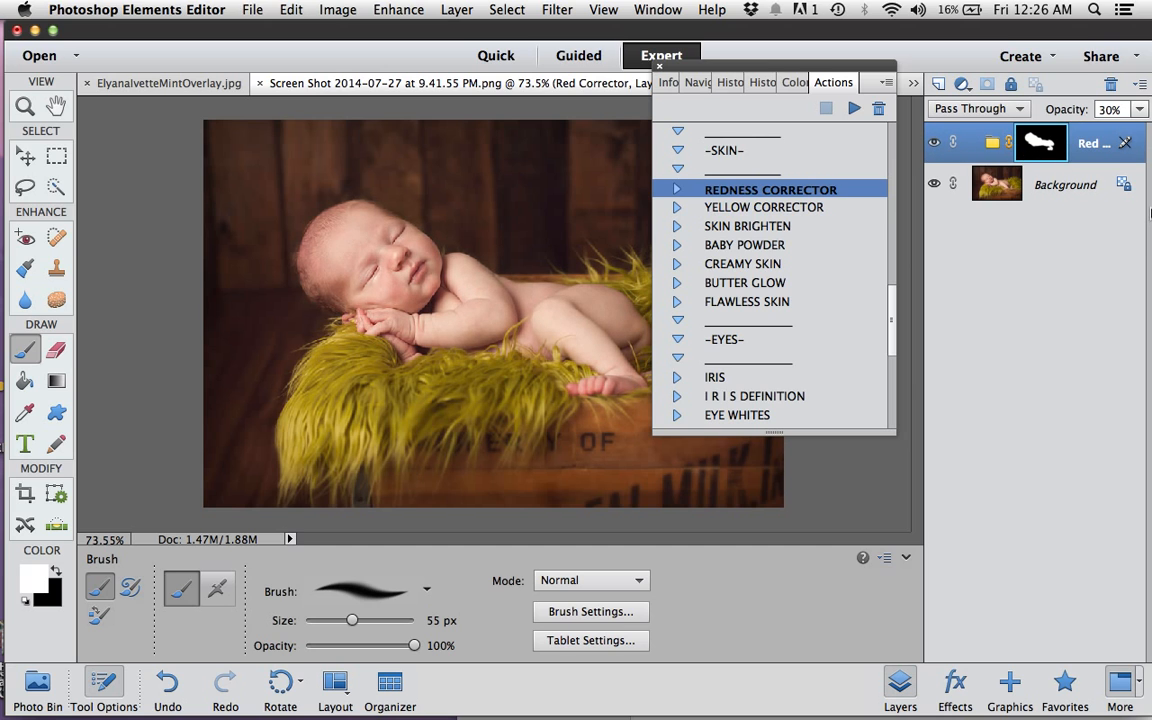
{"action": "left_click", "coordinate": [456, 9]}
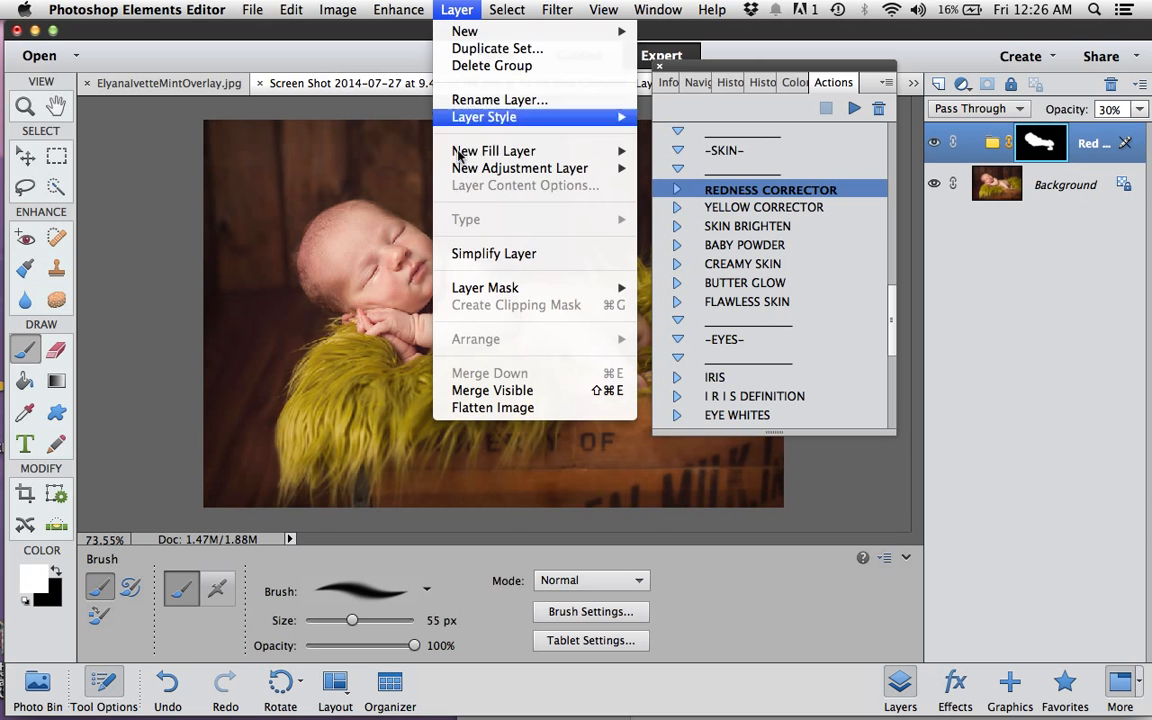
{"action": "left_click", "coordinate": [478, 386]}
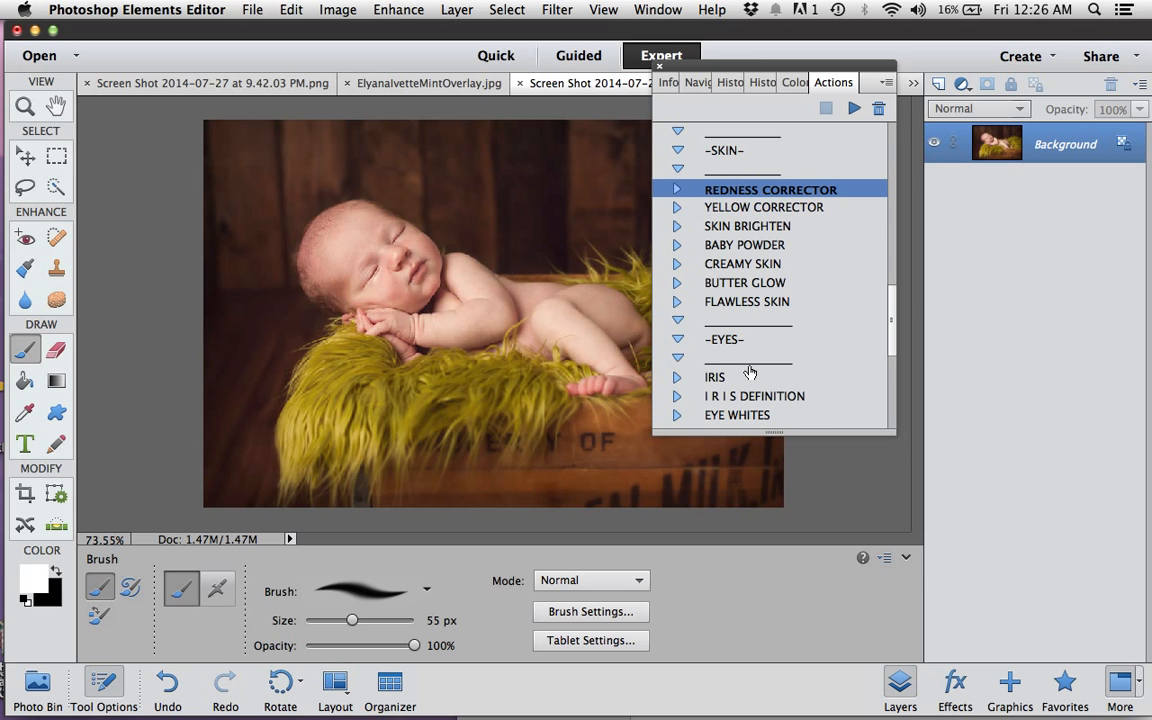
- Look through the action set's entire-image, skin, eyes, smile and cheeks, light definition and sharpen actions
{"action": "scroll", "coordinate": [790, 330], "scroll_direction": "down", "scroll_amount": 3}
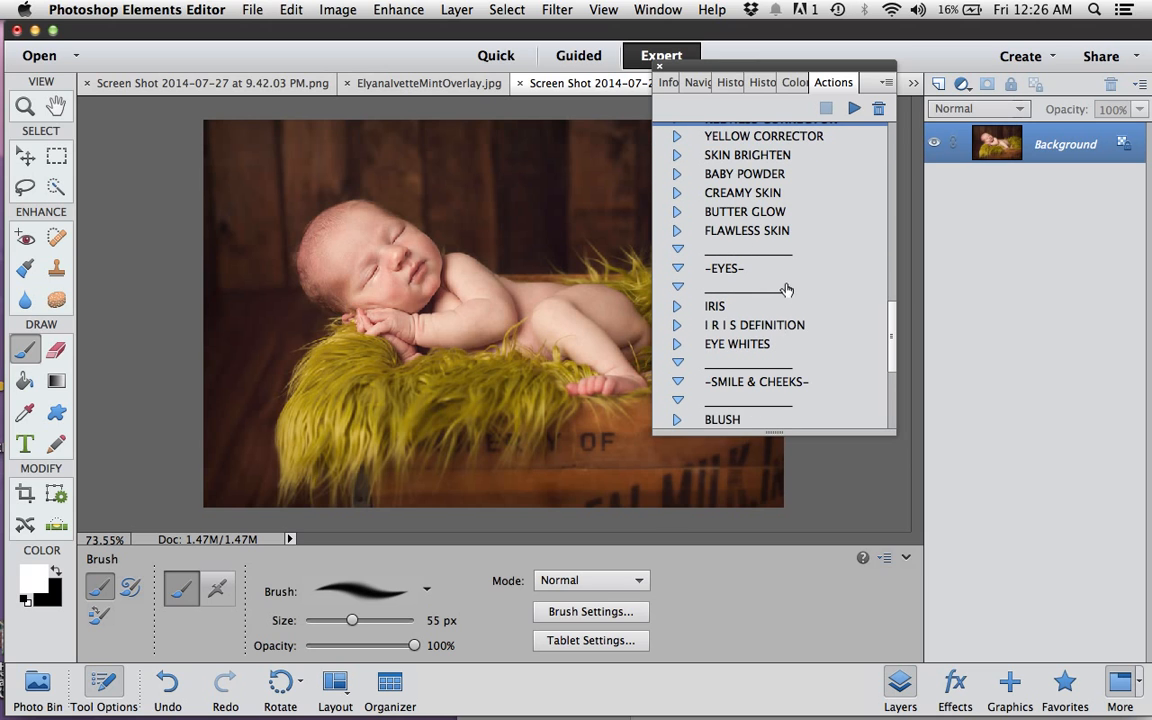
{"action": "scroll", "coordinate": [790, 320], "scroll_direction": "down", "scroll_amount": 5}
{"action": "scroll", "coordinate": [752, 340], "scroll_direction": "down", "scroll_amount": 2}
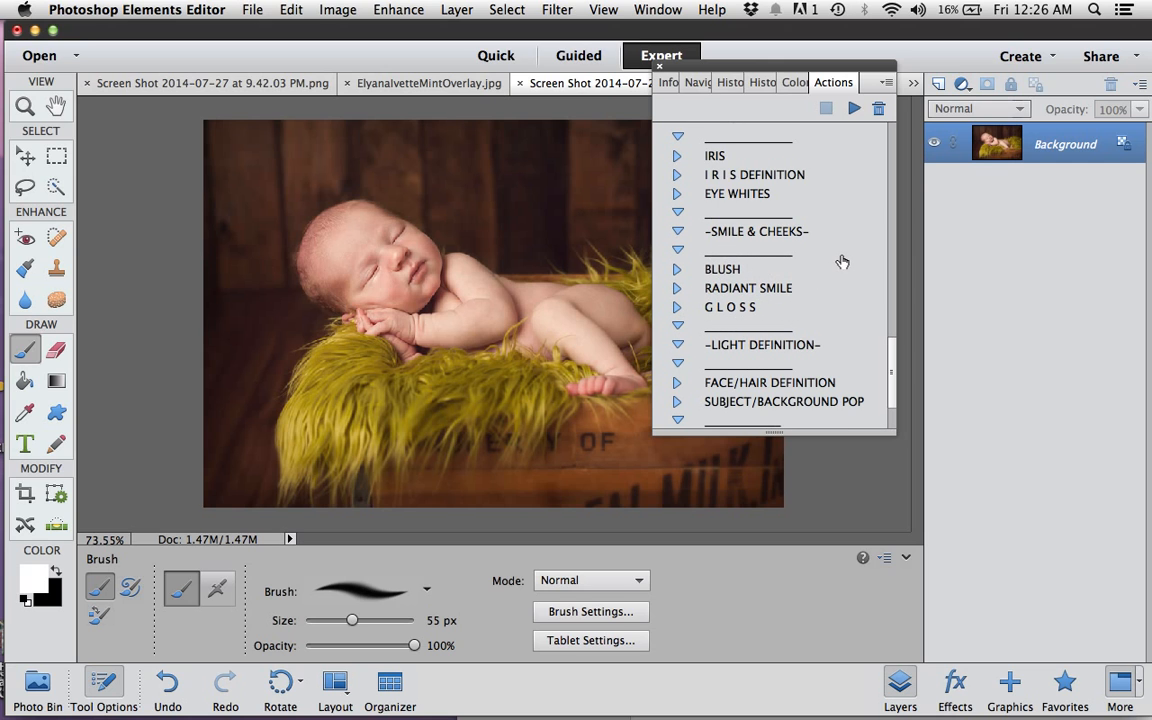
{"action": "scroll", "coordinate": [755, 236], "scroll_direction": "down", "scroll_amount": 4}
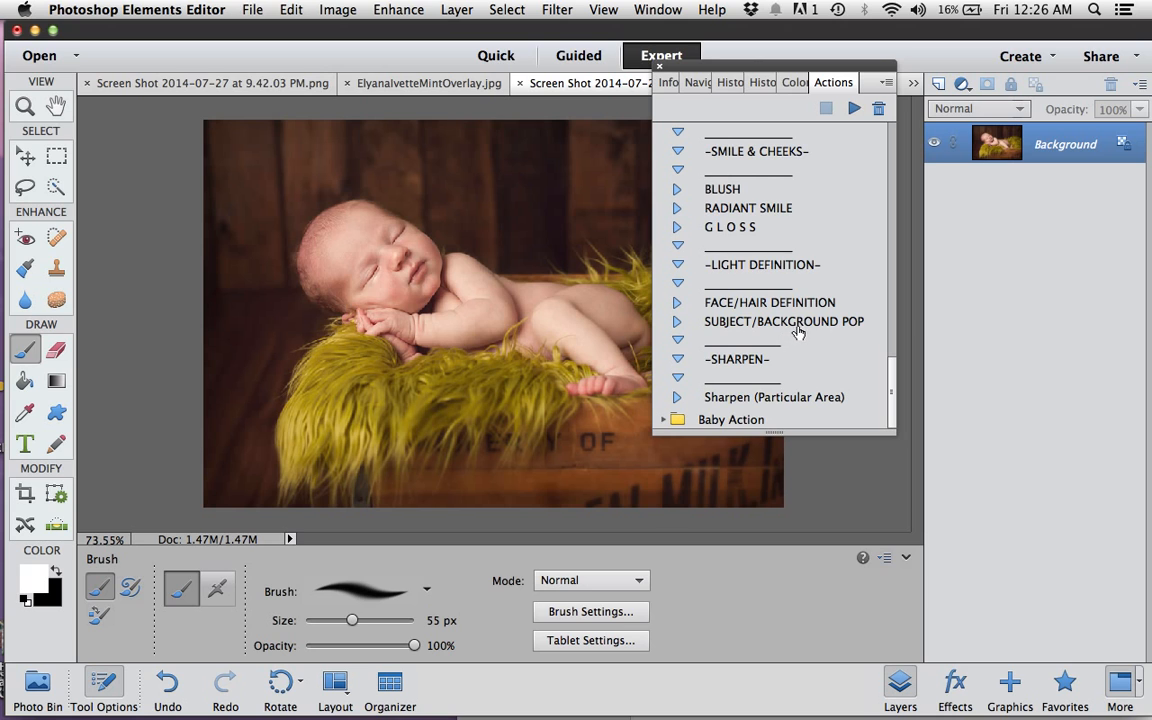
{"action": "scroll", "coordinate": [798, 332], "scroll_direction": "up", "scroll_amount": 2}
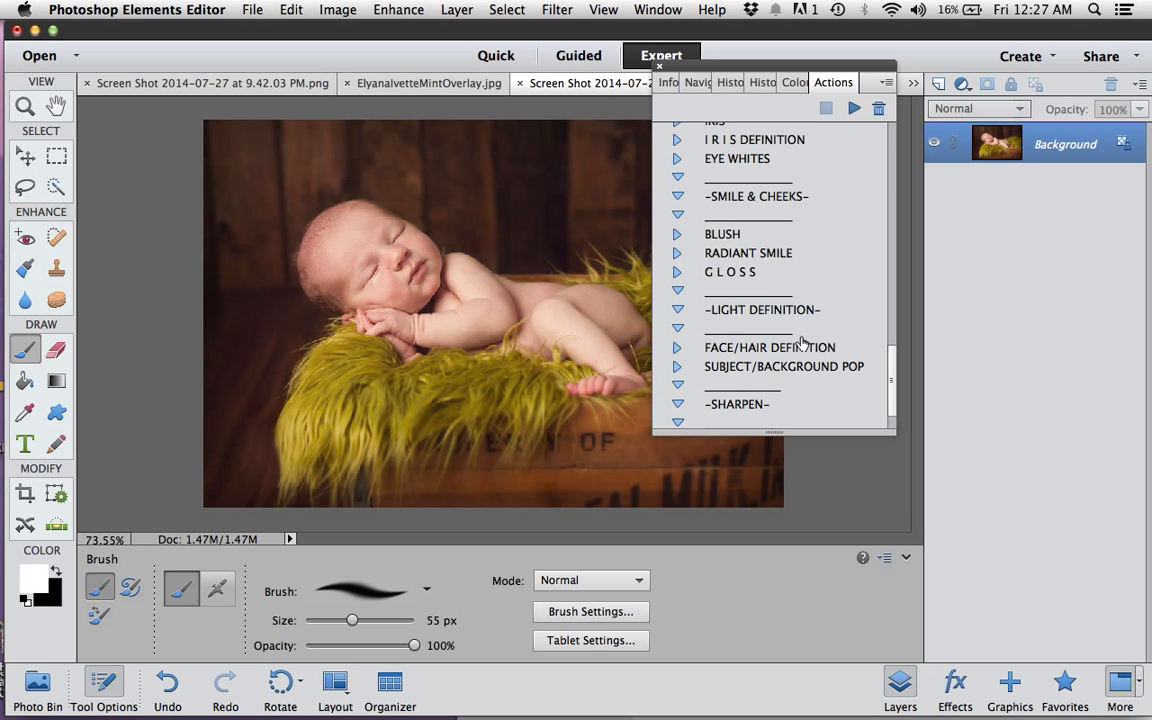
{"action": "scroll", "coordinate": [801, 343], "scroll_direction": "up", "scroll_amount": 10}
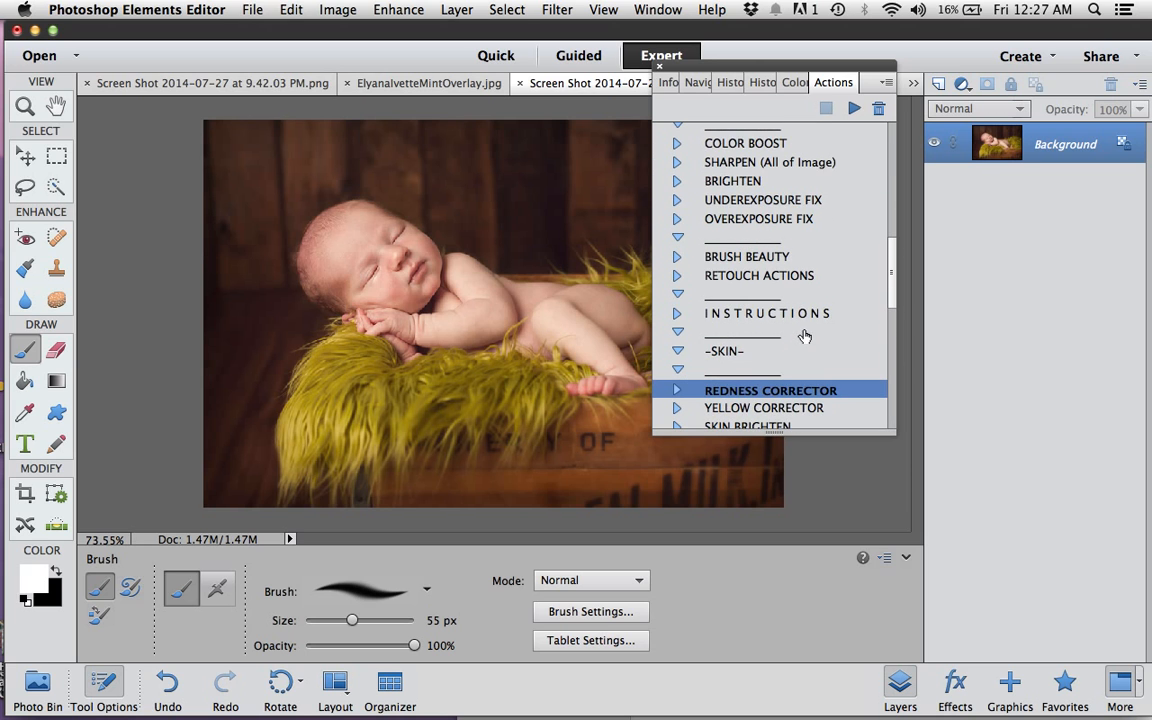
{"action": "scroll", "coordinate": [805, 336], "scroll_direction": "up", "scroll_amount": 4}
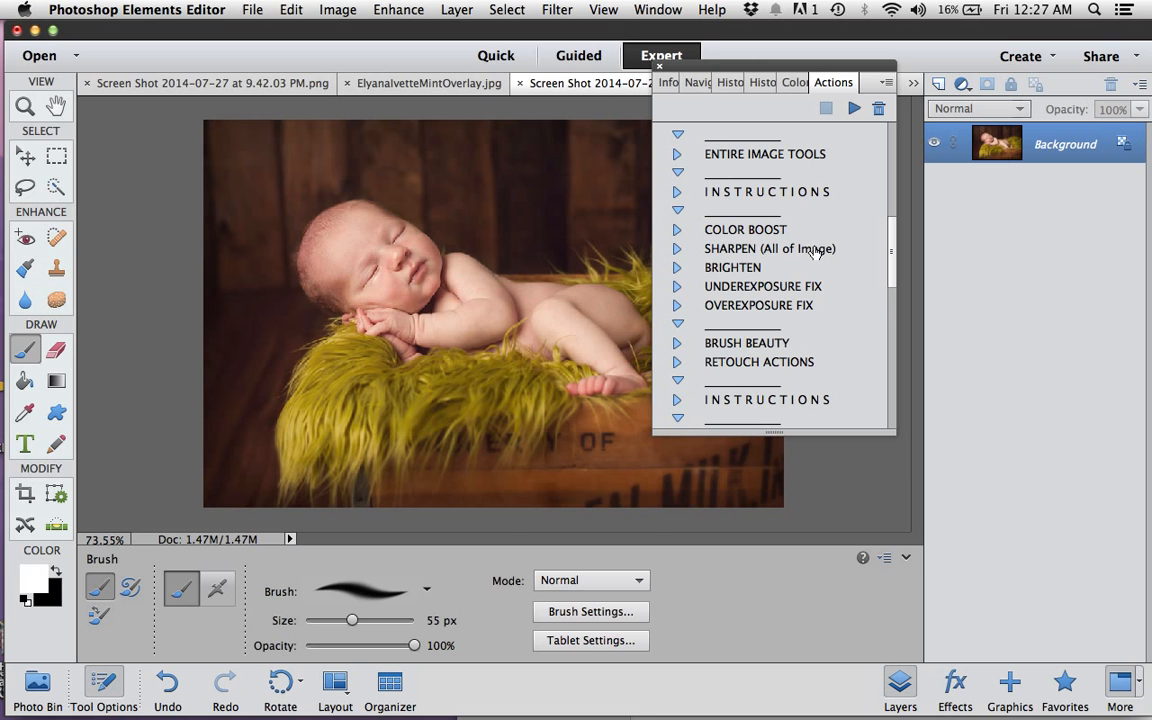
{"action": "scroll", "coordinate": [812, 256], "scroll_direction": "down", "scroll_amount": 4}
{"action": "scroll", "coordinate": [807, 262], "scroll_direction": "up", "scroll_amount": 3}
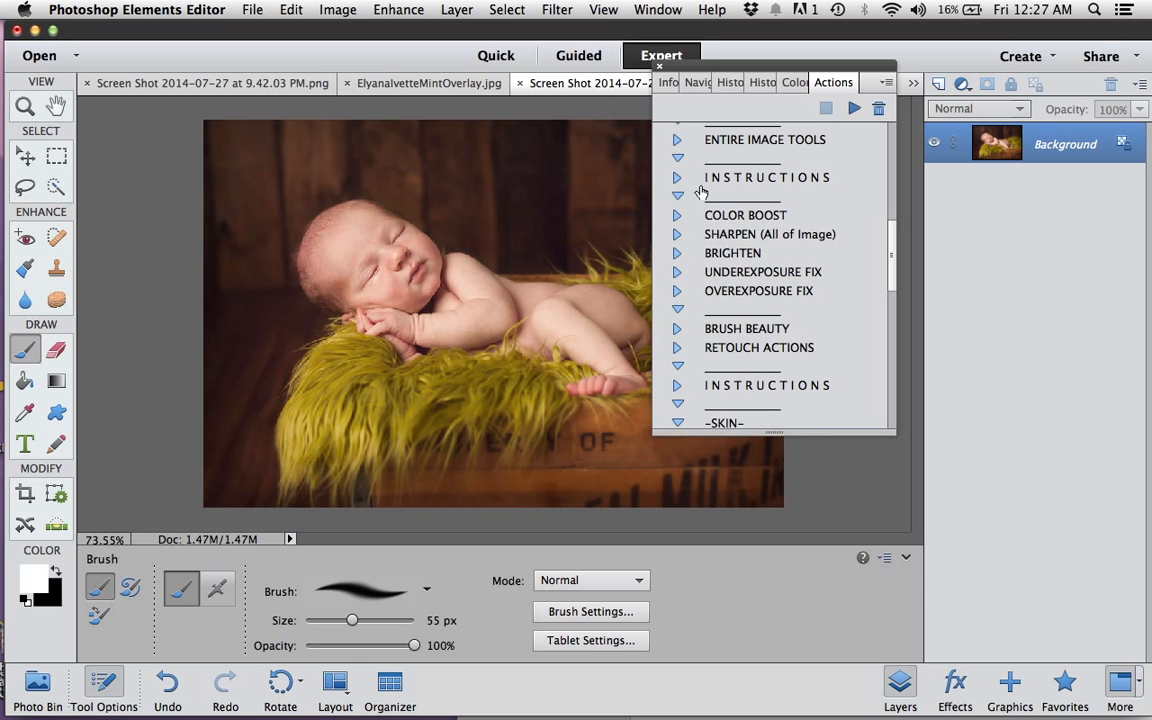
{"action": "scroll", "coordinate": [815, 245], "scroll_direction": "down", "scroll_amount": 12}
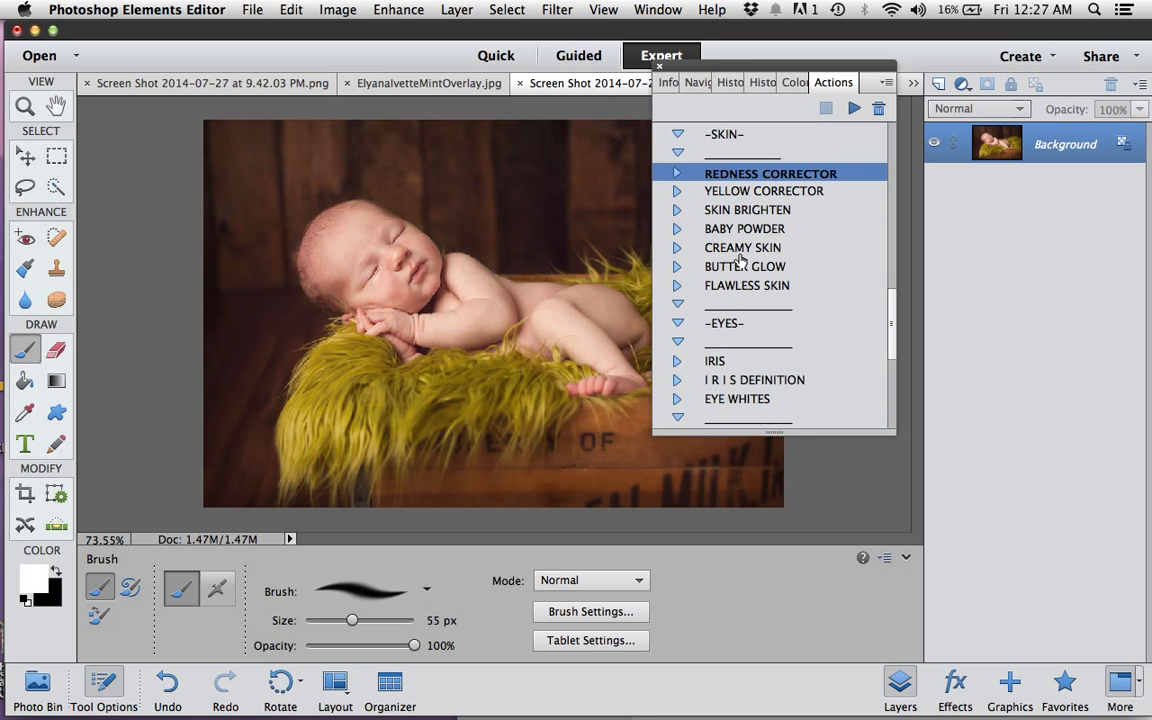
{"action": "scroll", "coordinate": [800, 280], "scroll_direction": "up", "scroll_amount": 4}
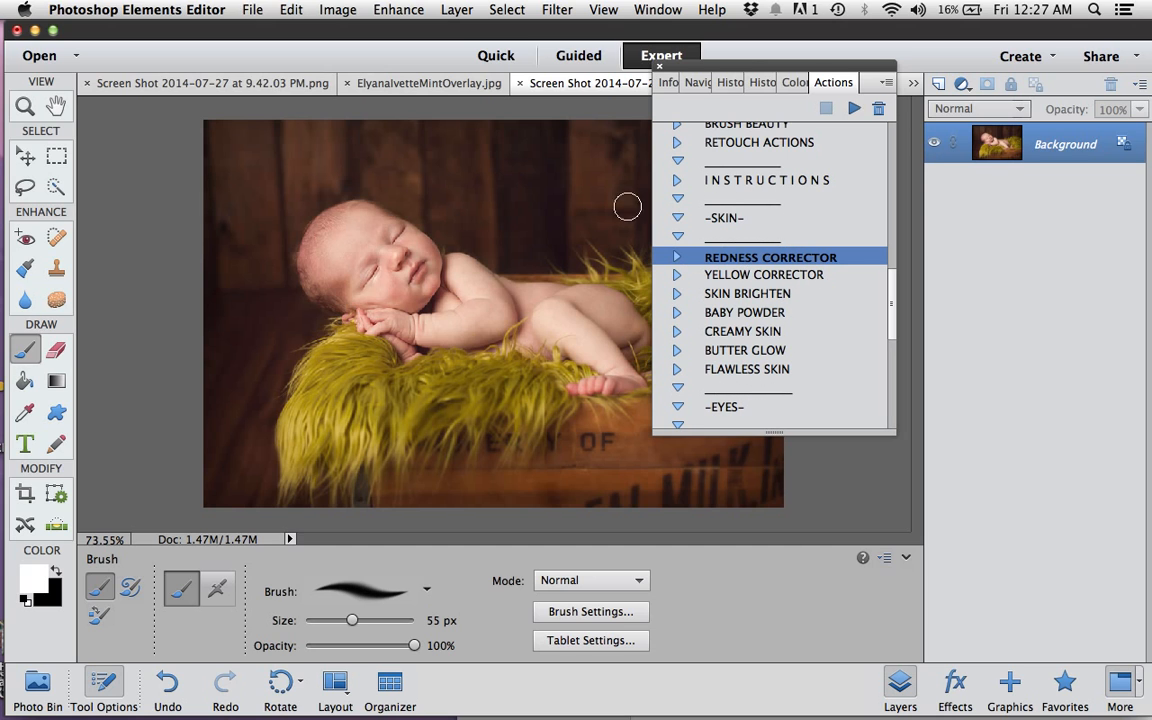
- Run the CREAMY SKIN action on the photo and dismiss its instruction message
{"action": "left_click", "coordinate": [743, 334]}
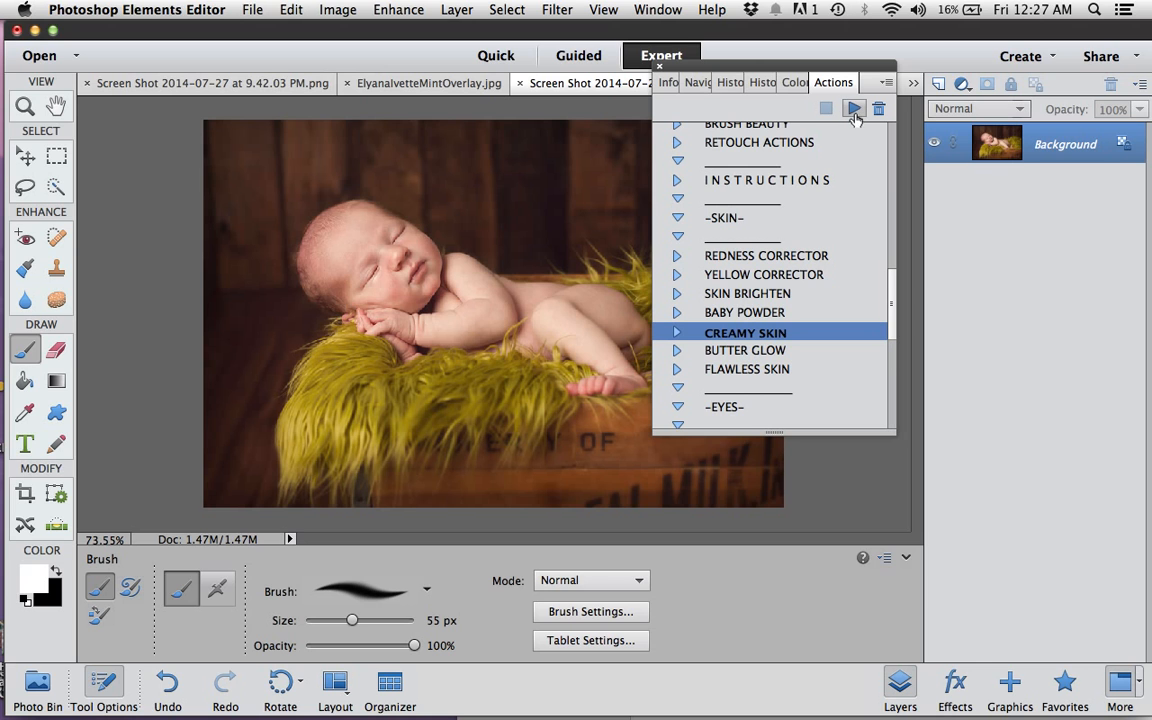
{"action": "left_click", "coordinate": [855, 109]}
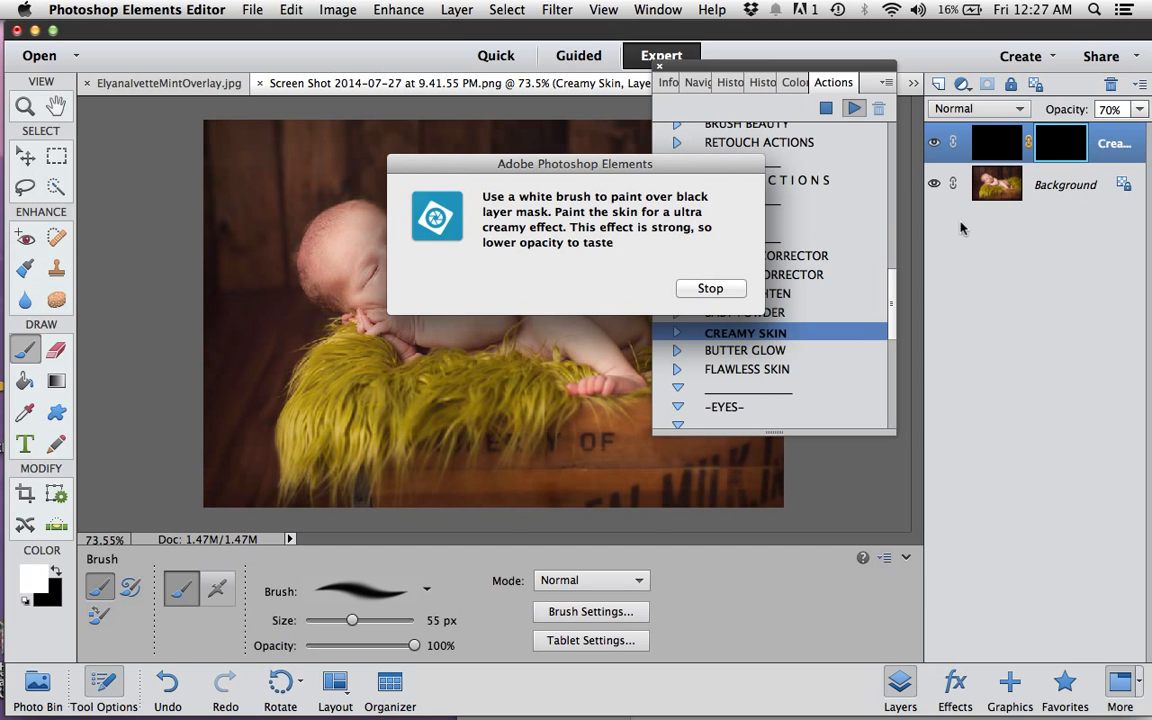
{"action": "left_click", "coordinate": [708, 289]}
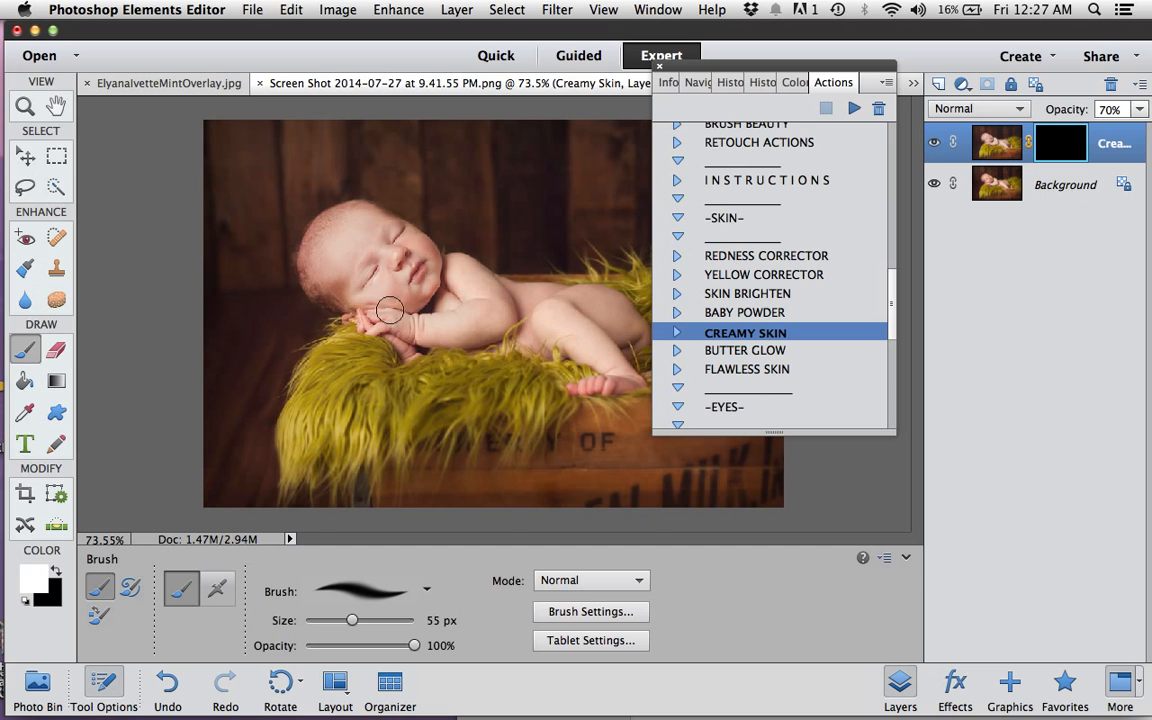
- Paint the baby's face, arms and body white on the creamy skin layer's mask, enlarging the brush to 87 px
{"action": "left_click_drag", "start_coordinate": [390, 310], "coordinate": [478, 313]}
{"action": "left_click_drag", "start_coordinate": [351, 621], "coordinate": [367, 621]}
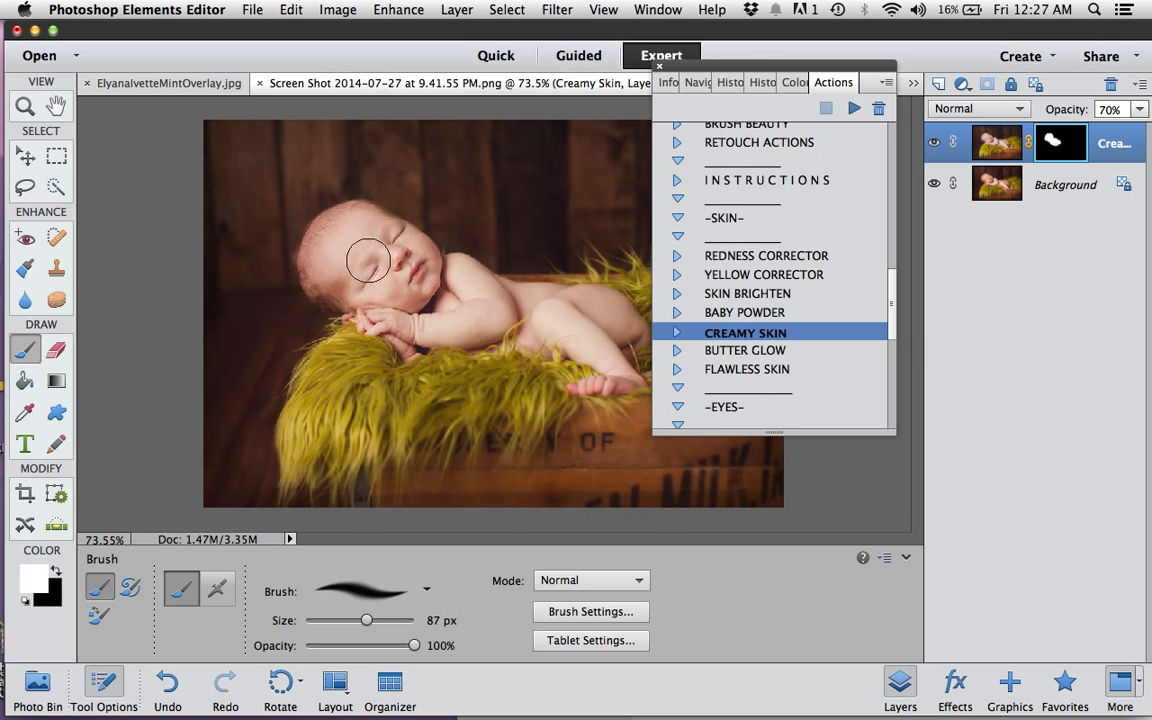
{"action": "left_click_drag", "start_coordinate": [368, 261], "coordinate": [556, 318]}
- Raise the creamy skin layer's opacity to 89%, compare the photo with and without it, and flatten the image
{"action": "left_click", "coordinate": [1139, 109]}
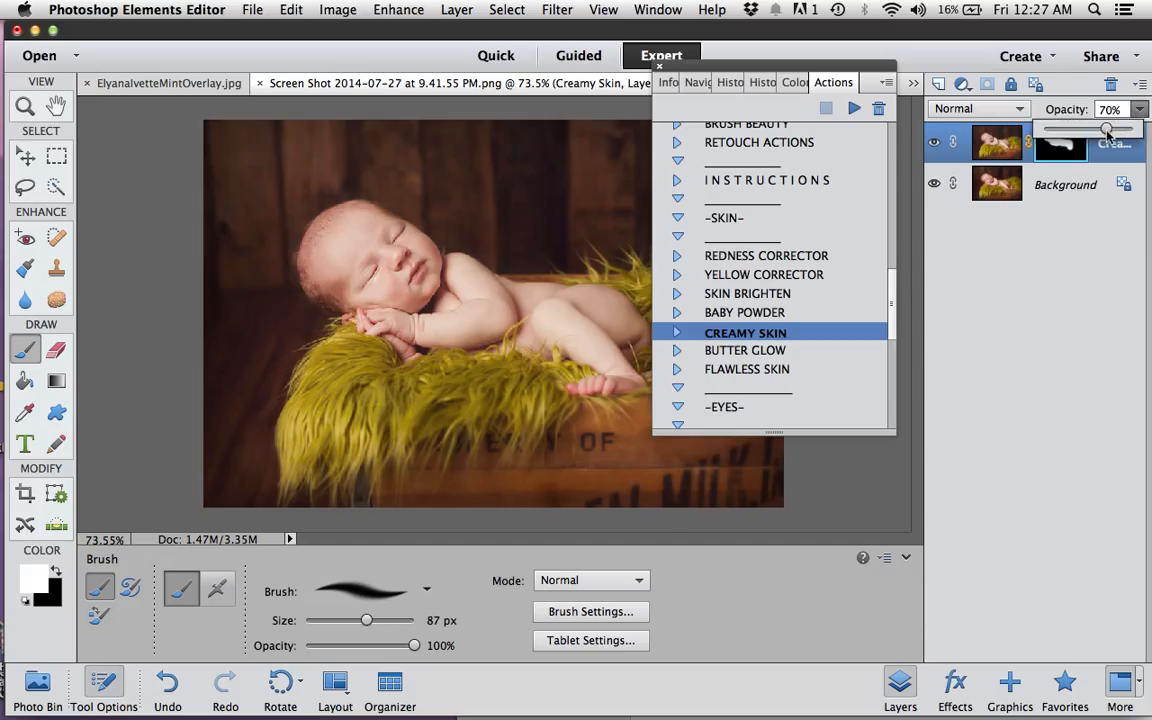
{"action": "left_click_drag", "start_coordinate": [1107, 131], "coordinate": [1125, 134]}
{"action": "left_click", "coordinate": [935, 145]}
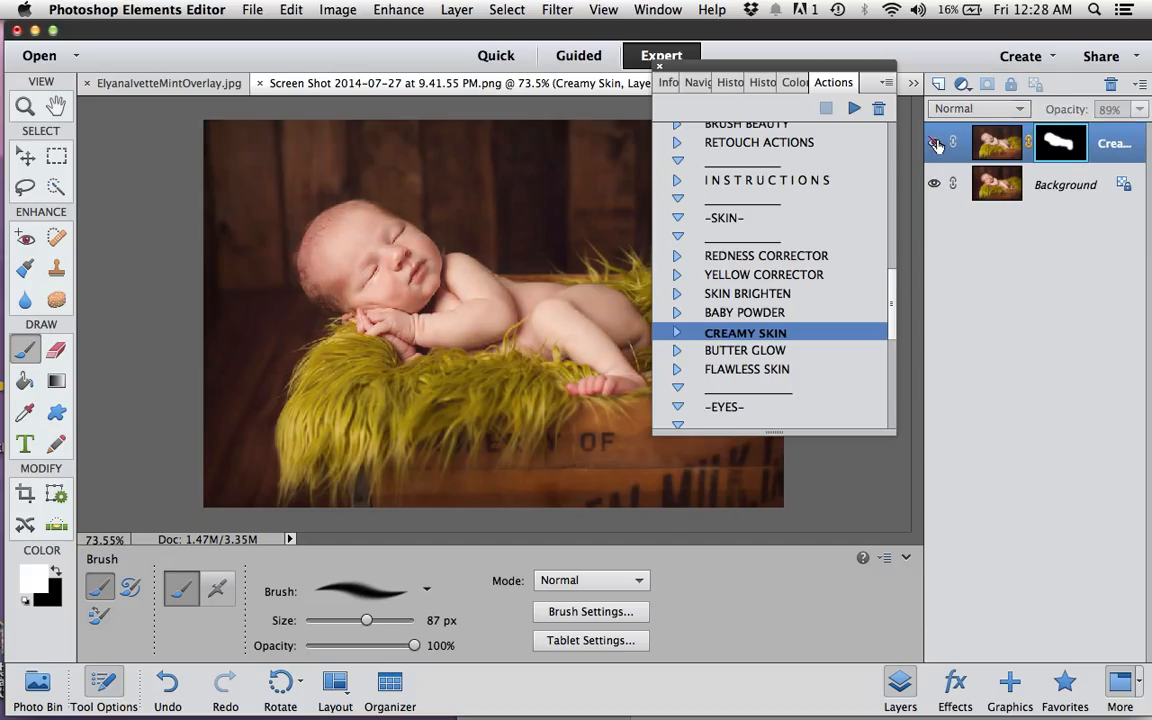
{"action": "left_click", "coordinate": [934, 146]}
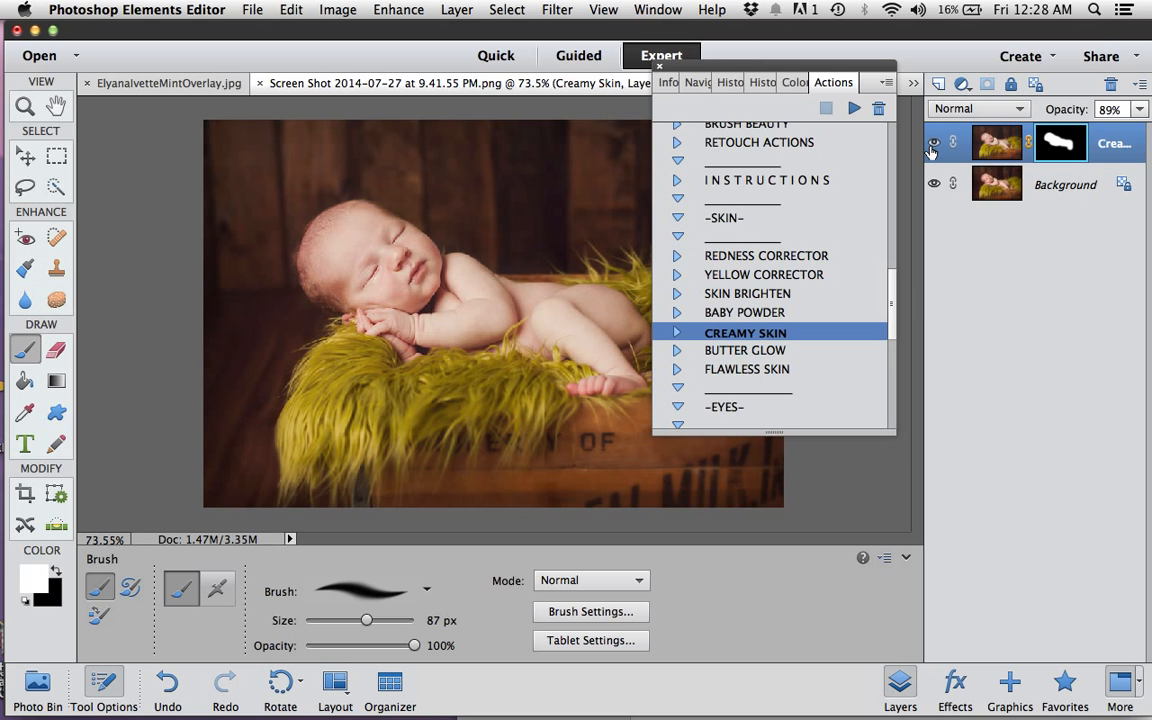
{"action": "left_click", "coordinate": [934, 146]}
{"action": "left_click", "coordinate": [933, 146]}
{"action": "left_click", "coordinate": [934, 146]}
{"action": "left_click", "coordinate": [934, 146]}
{"action": "left_click", "coordinate": [455, 10]}
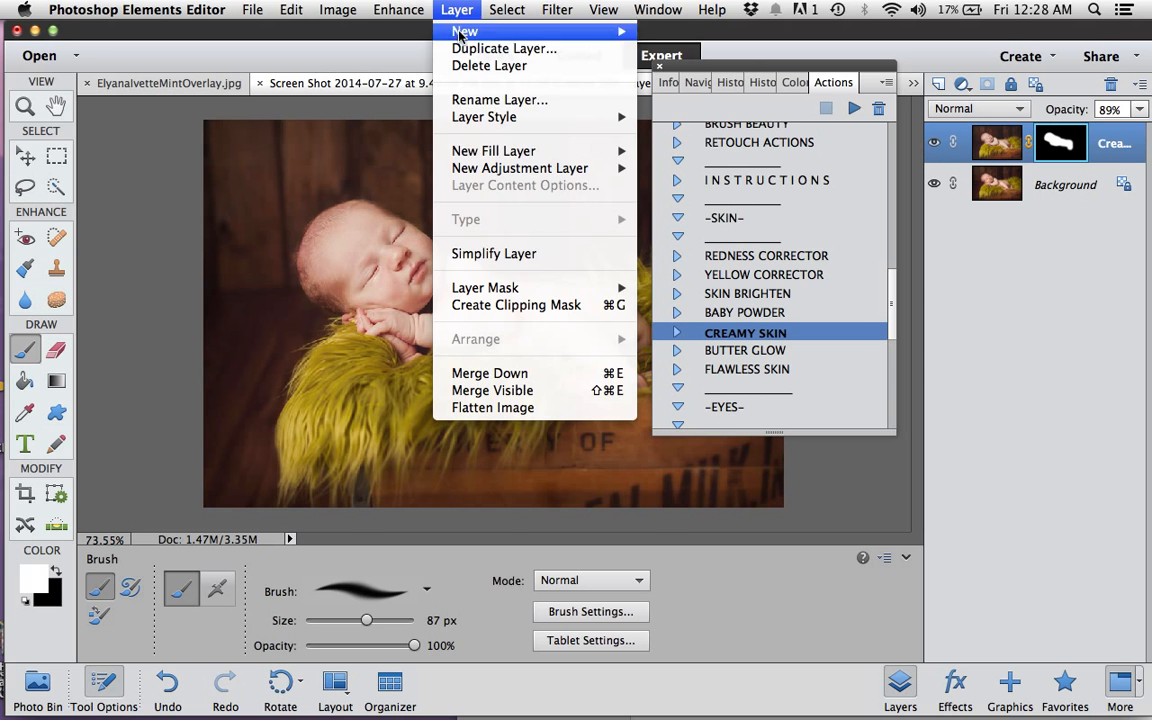
{"action": "left_click", "coordinate": [510, 405]}
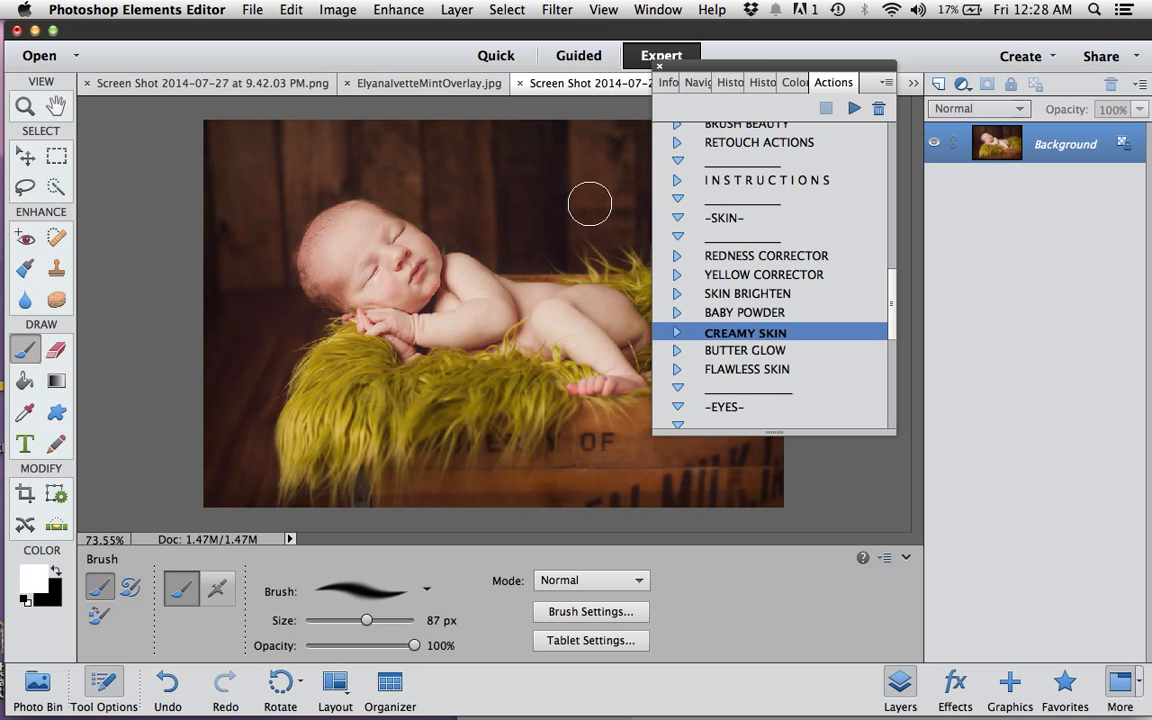
- Move the floating actions list below the document tabs and switch to the open photo Screen Shot 2014-07-27 at 9.40.57 PM.png
{"action": "left_click_drag", "start_coordinate": [772, 64], "coordinate": [852, 102]}
{"action": "left_click_drag", "start_coordinate": [882, 319], "coordinate": [890, 378]}
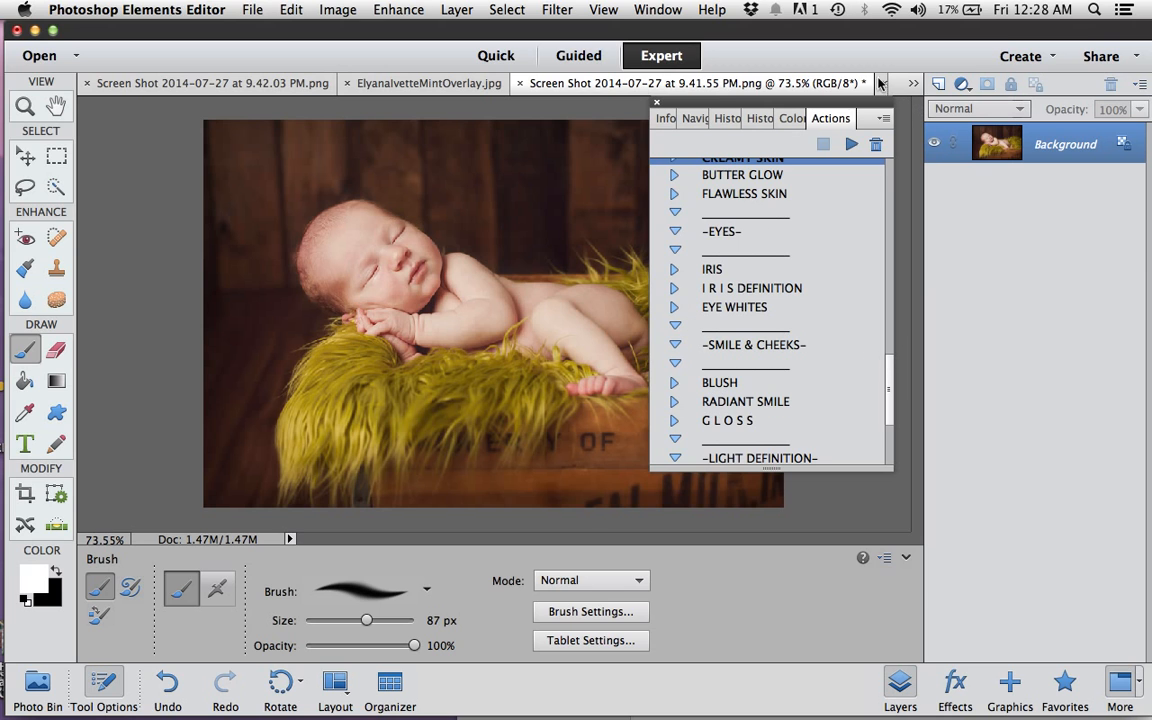
{"action": "left_click", "coordinate": [913, 83]}
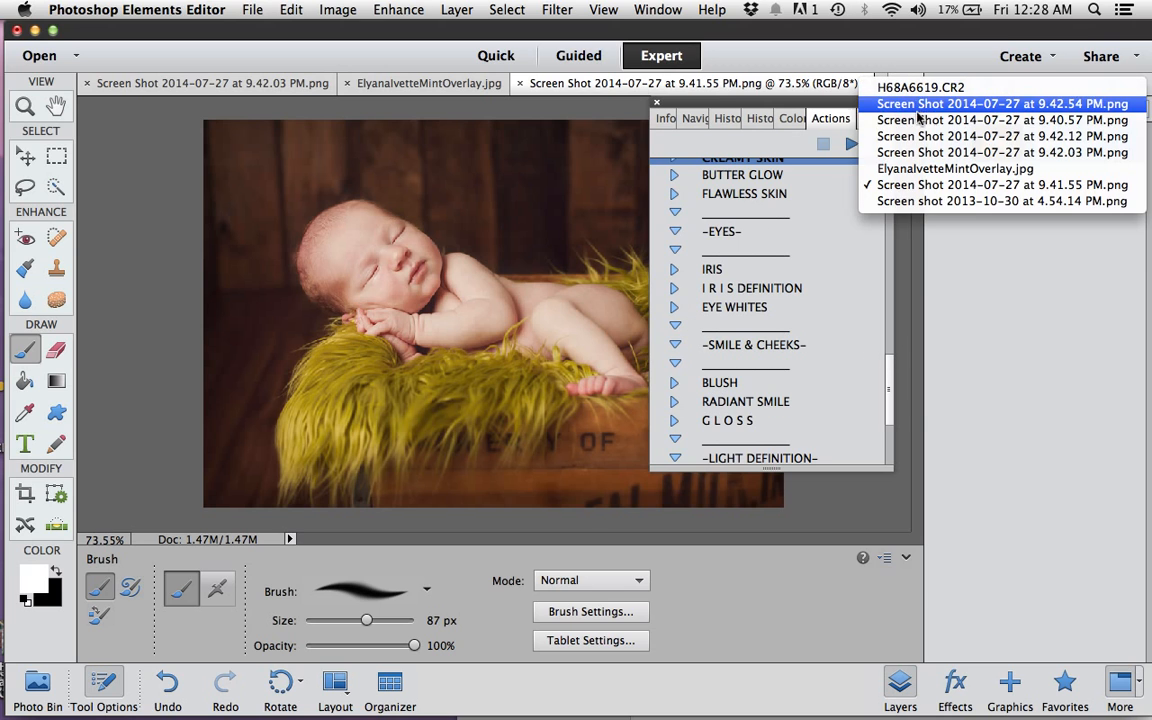
{"action": "left_click", "coordinate": [907, 168]}
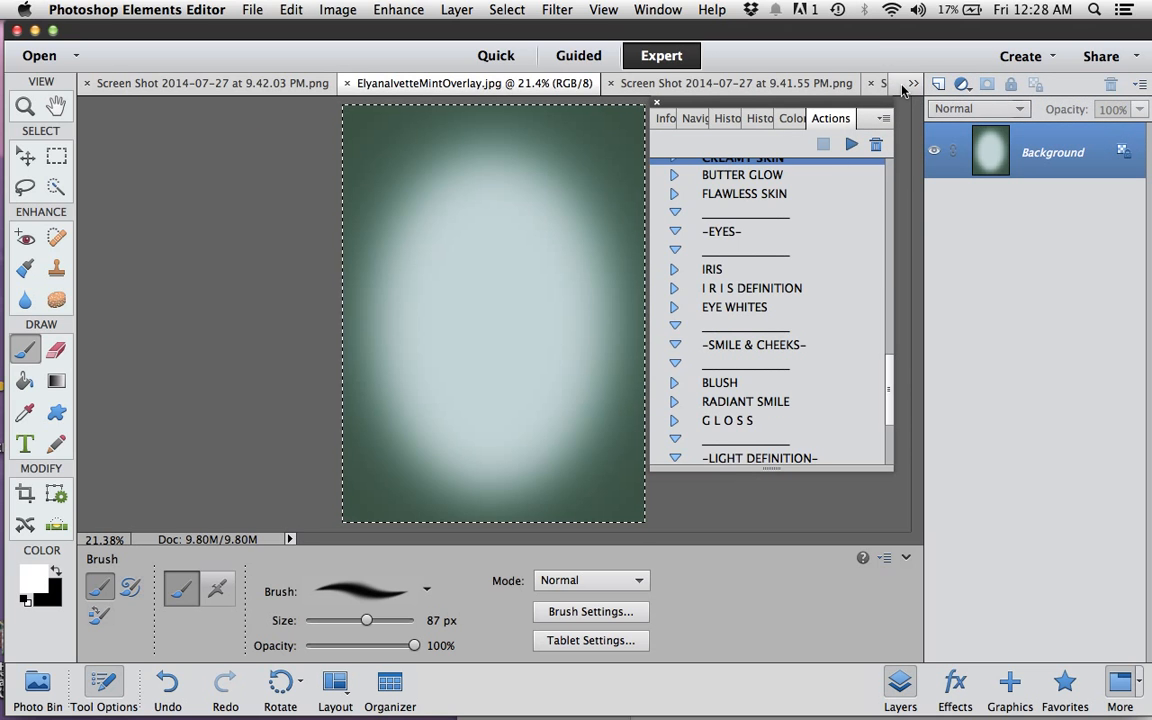
{"action": "left_click", "coordinate": [911, 84]}
{"action": "left_click", "coordinate": [911, 153]}
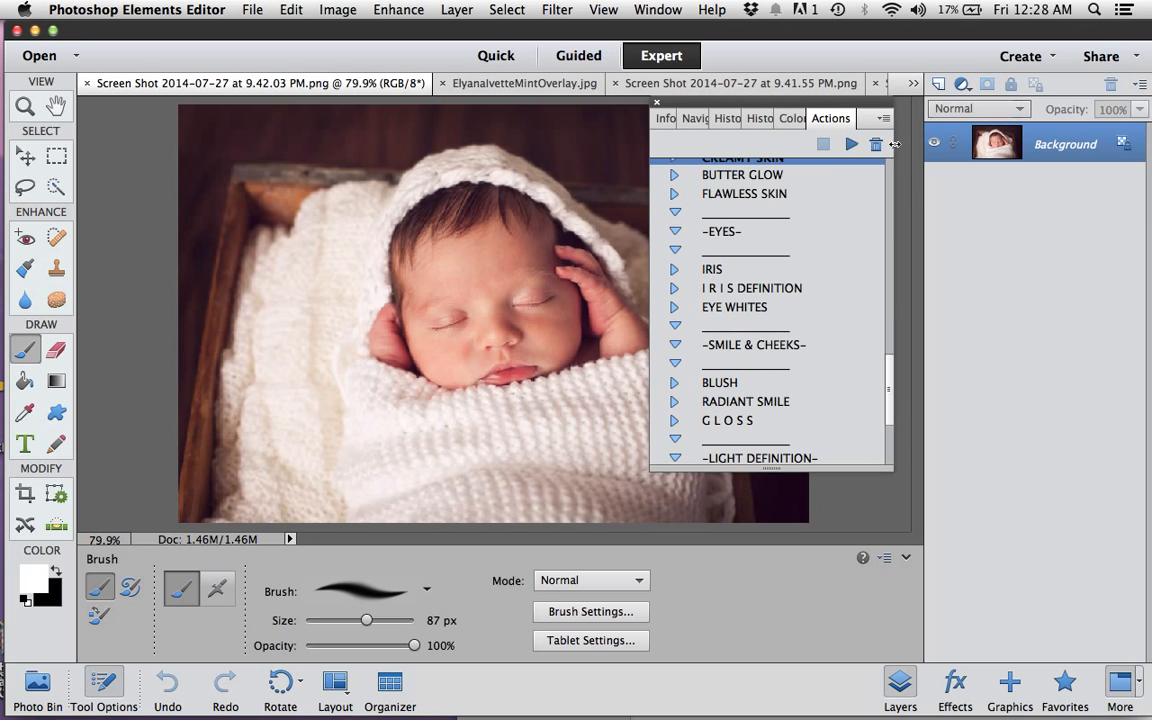
{"action": "left_click", "coordinate": [907, 86]}
{"action": "left_click", "coordinate": [918, 136]}
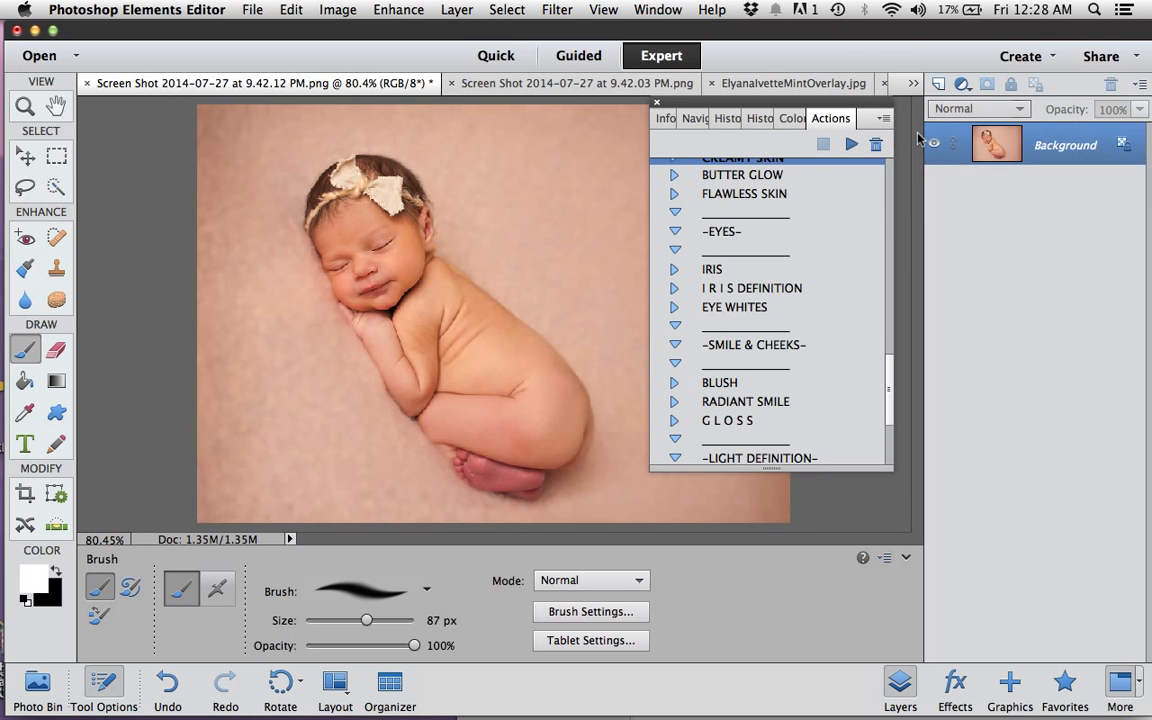
{"action": "left_click", "coordinate": [910, 84]}
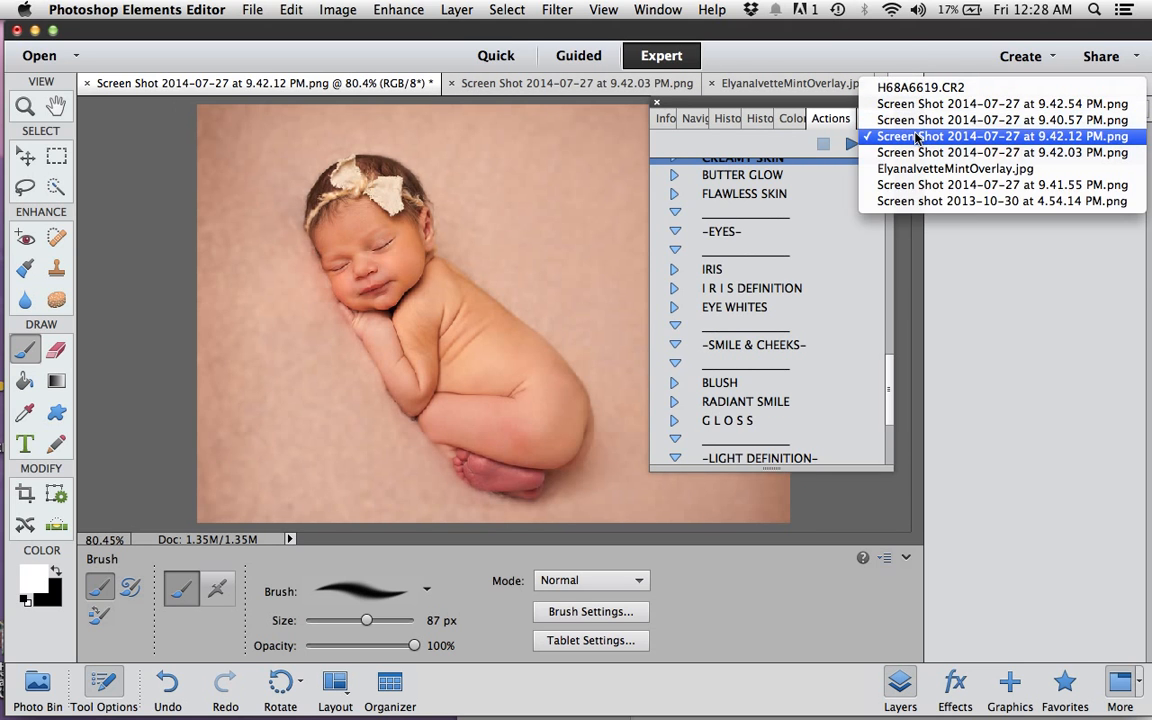
{"action": "left_click", "coordinate": [922, 121]}
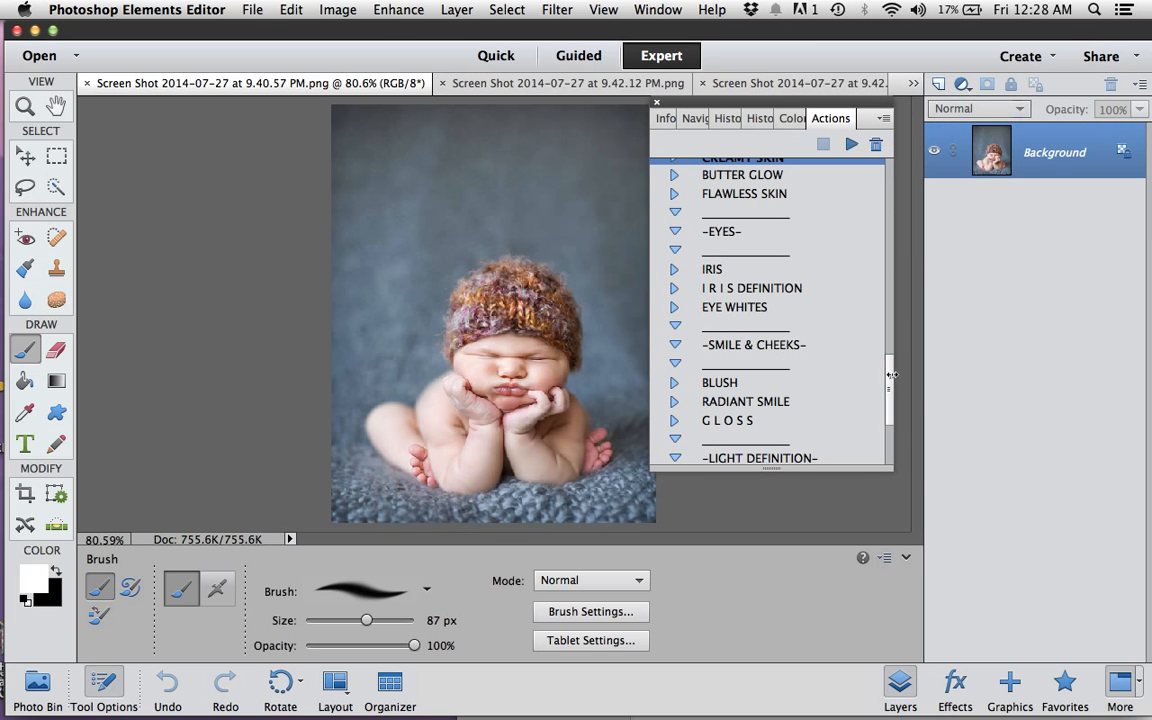
- Run the SUBJECT/BACKGROUND POP action on the photo and continue through all of its instruction messages
{"action": "left_click_drag", "start_coordinate": [893, 374], "coordinate": [890, 407]}
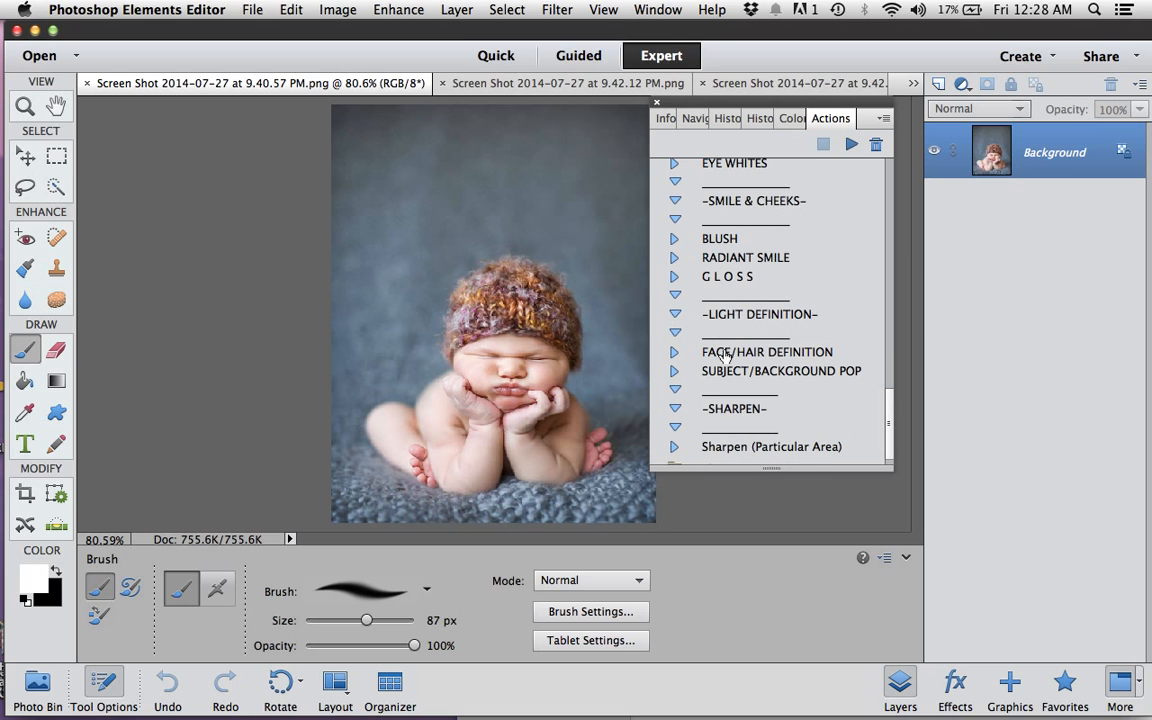
{"action": "left_click", "coordinate": [767, 378]}
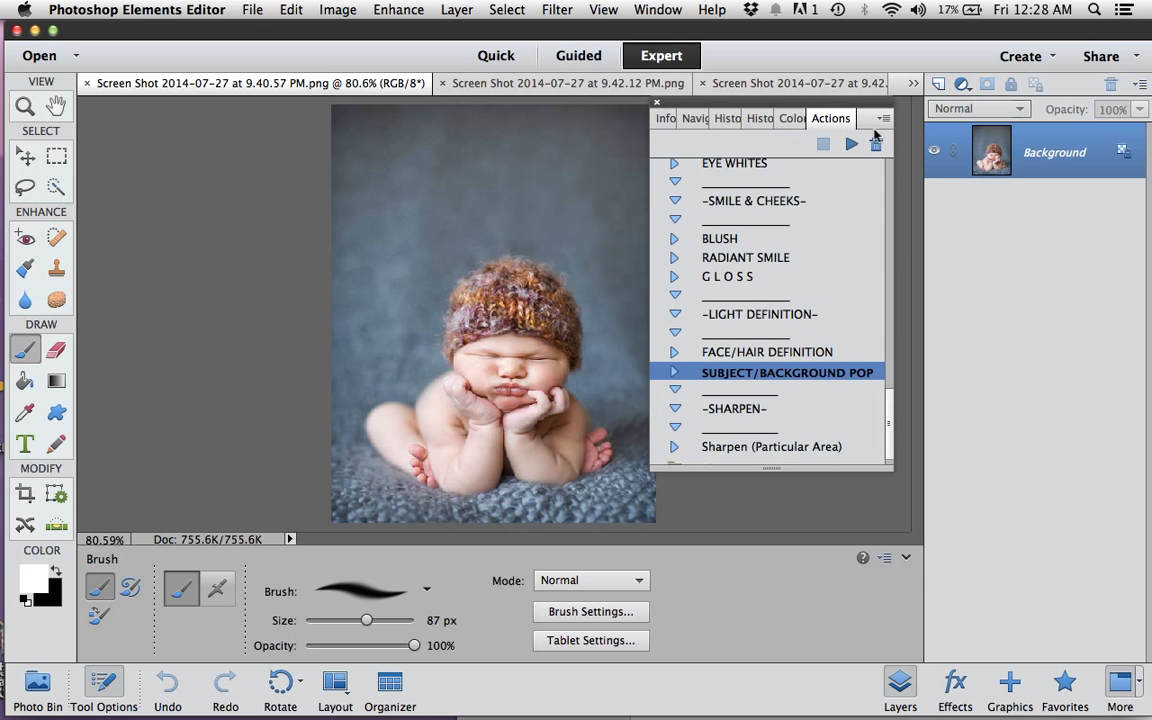
{"action": "left_click", "coordinate": [851, 145]}
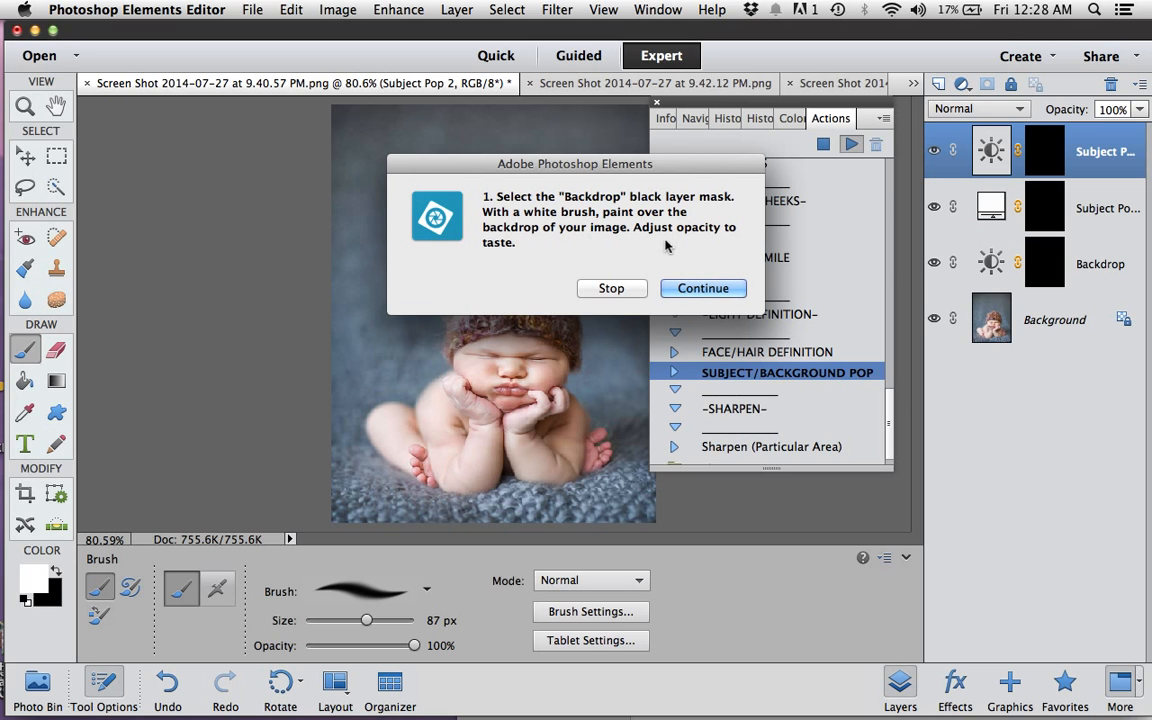
{"action": "left_click", "coordinate": [703, 290]}
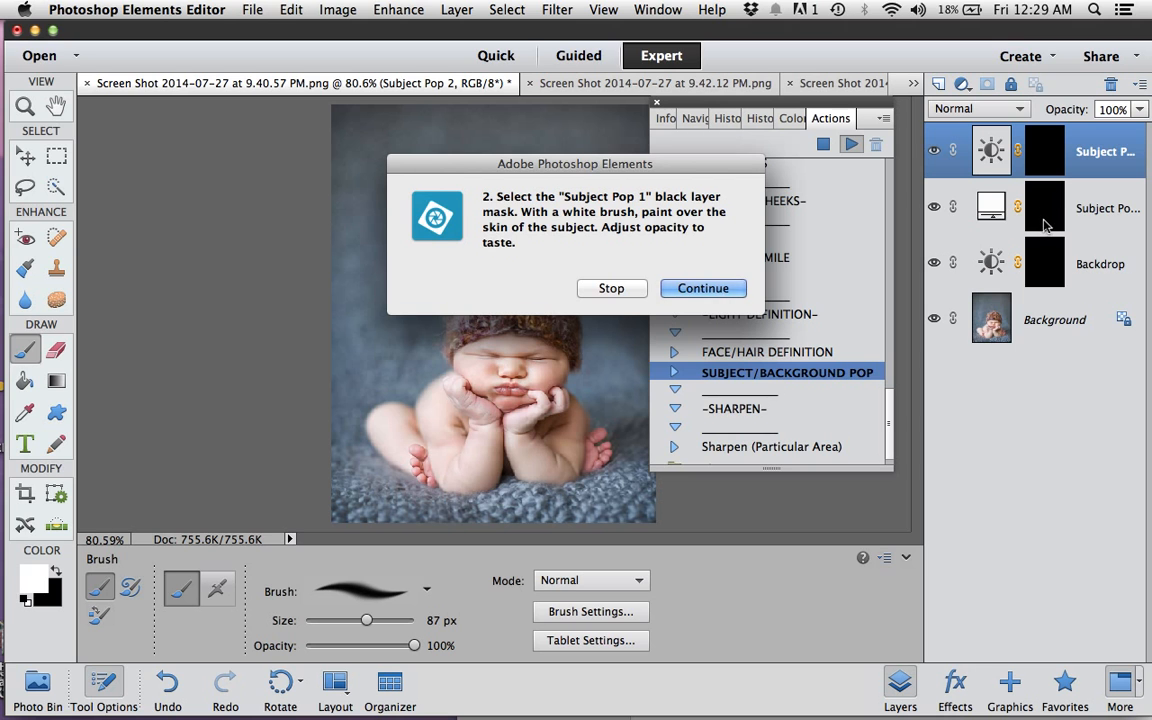
{"action": "left_click", "coordinate": [703, 289]}
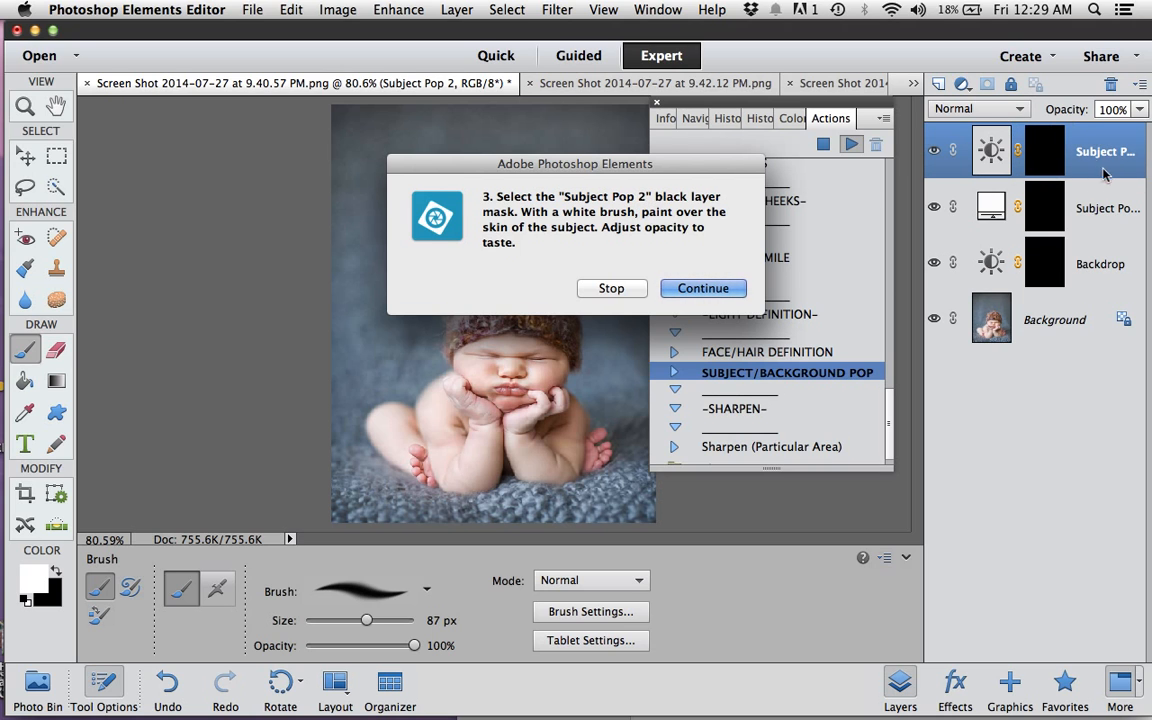
{"action": "left_click", "coordinate": [703, 289]}
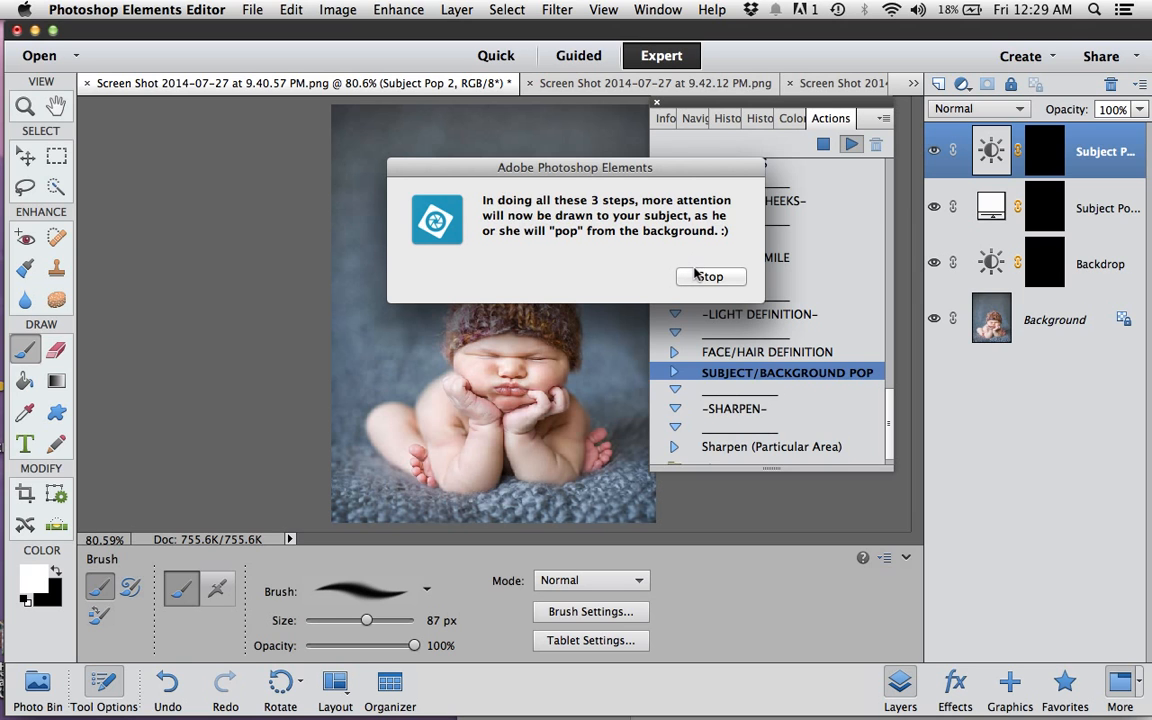
{"action": "left_click", "coordinate": [700, 279]}
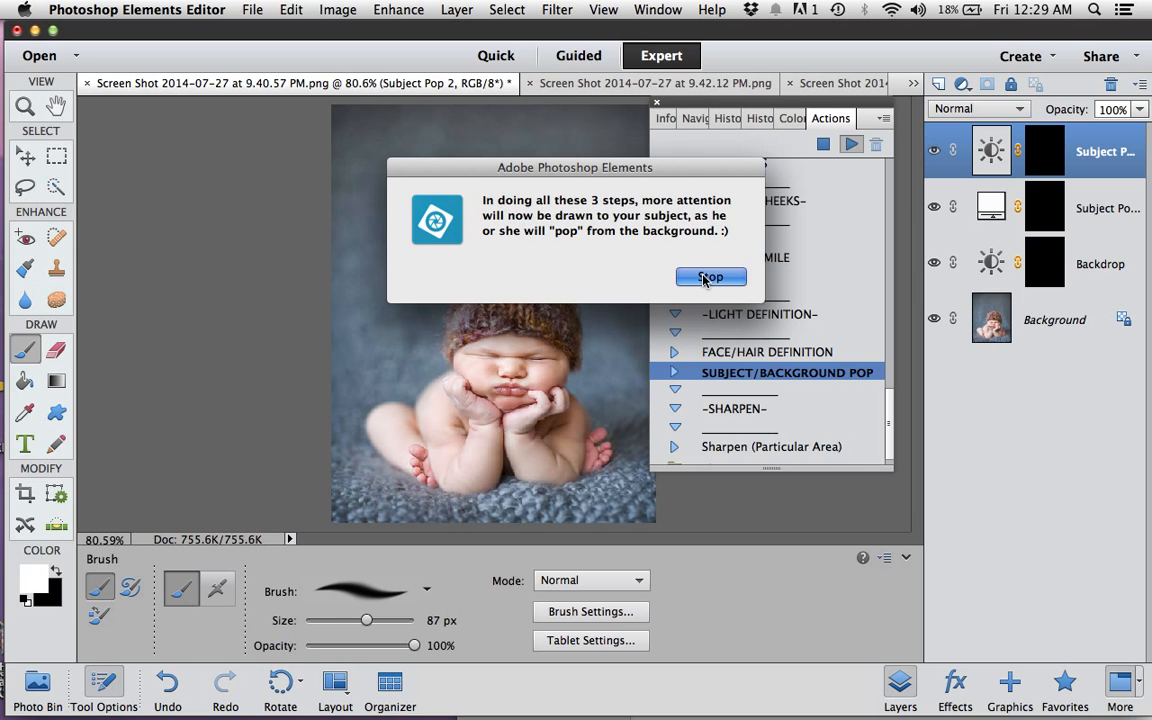
- Paint the area around the baby white on the Backdrop layer's mask, moving the floating actions list clear of the photo
{"action": "left_click", "coordinate": [1046, 260]}
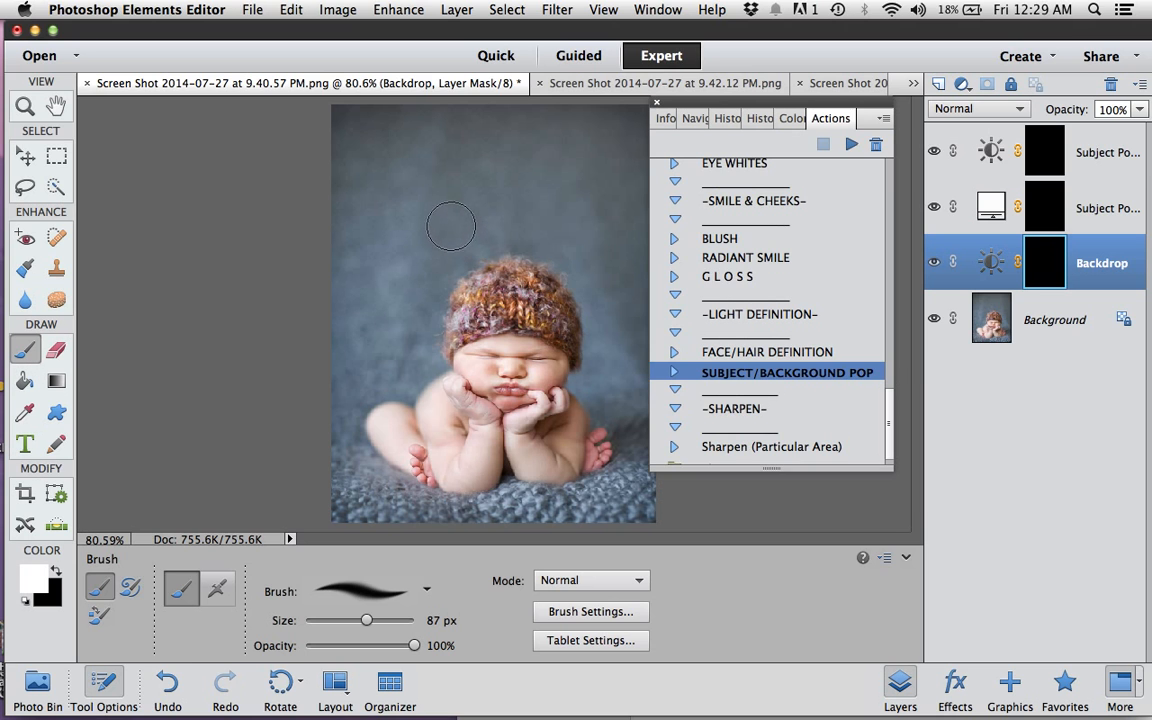
{"action": "left_click_drag", "start_coordinate": [585, 158], "coordinate": [604, 141]}
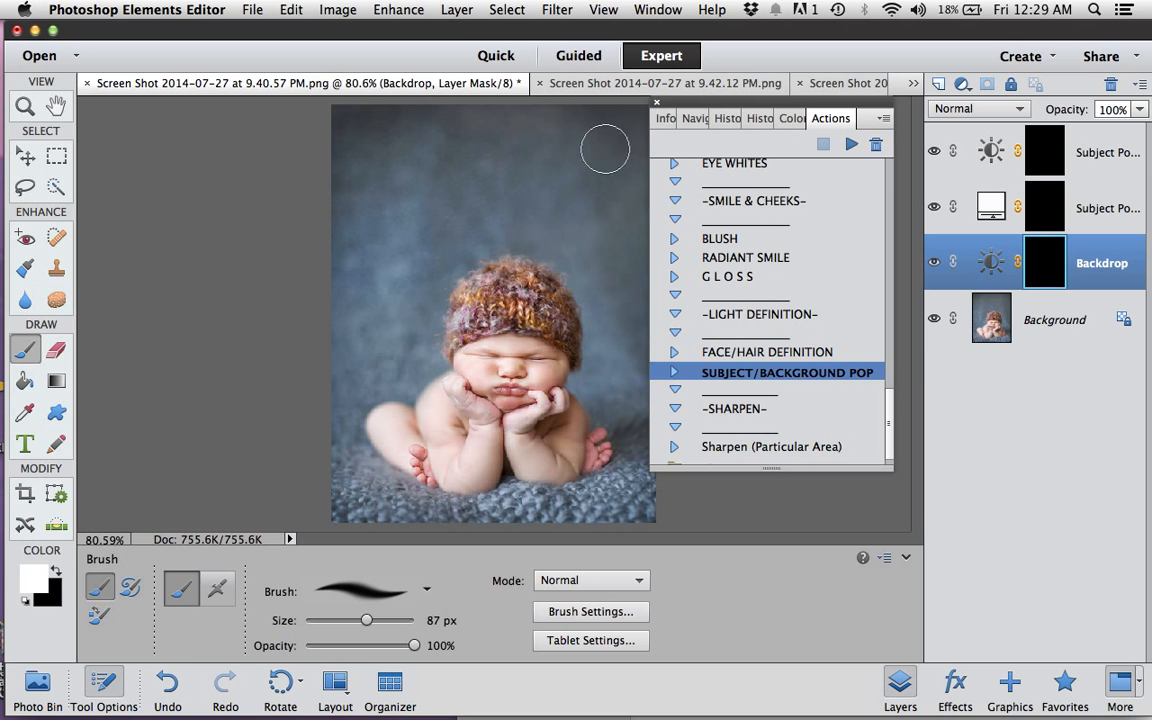
{"action": "left_click_drag", "start_coordinate": [683, 100], "coordinate": [743, 99]}
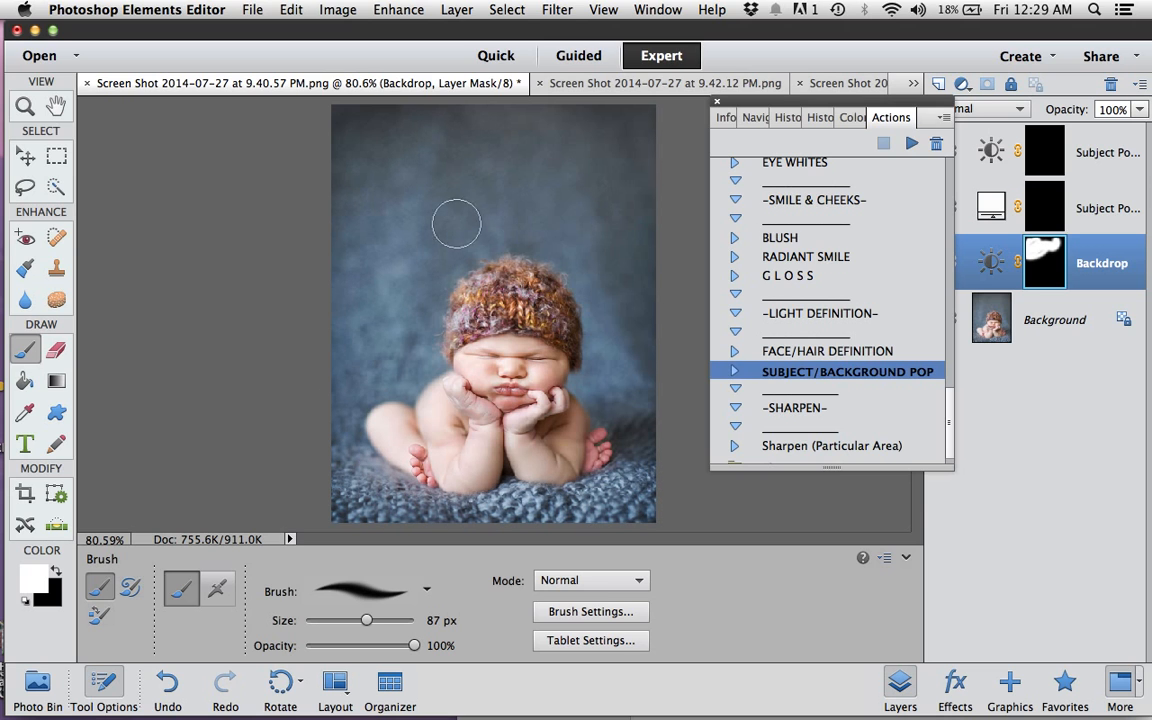
{"action": "mouse_move", "coordinate": [630, 392]}
{"action": "left_mouse_down"}
{"action": "mouse_move", "coordinate": [643, 511]}
{"action": "mouse_move", "coordinate": [519, 523]}
{"action": "mouse_move", "coordinate": [652, 401]}
{"action": "left_mouse_up"}
- Brush along the photo's upper edge on the Subject Pop 1 mask, and undo those strokes
{"action": "left_click", "coordinate": [1053, 215]}
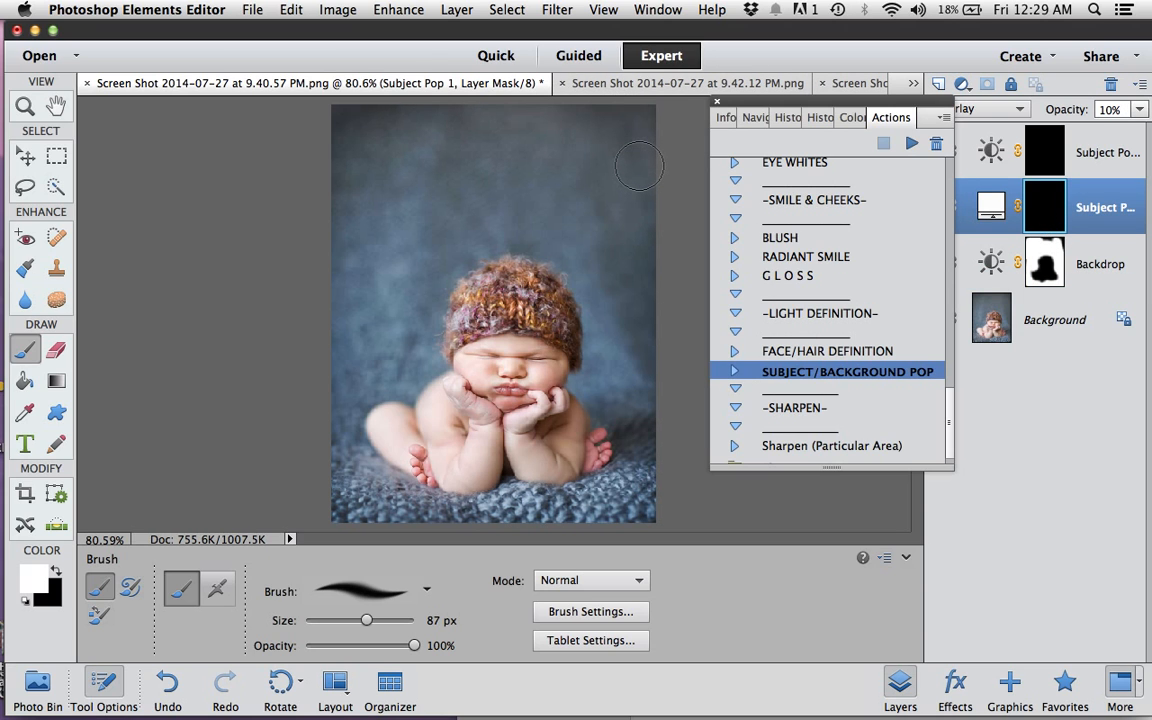
{"action": "left_click_drag", "start_coordinate": [639, 166], "coordinate": [620, 177]}
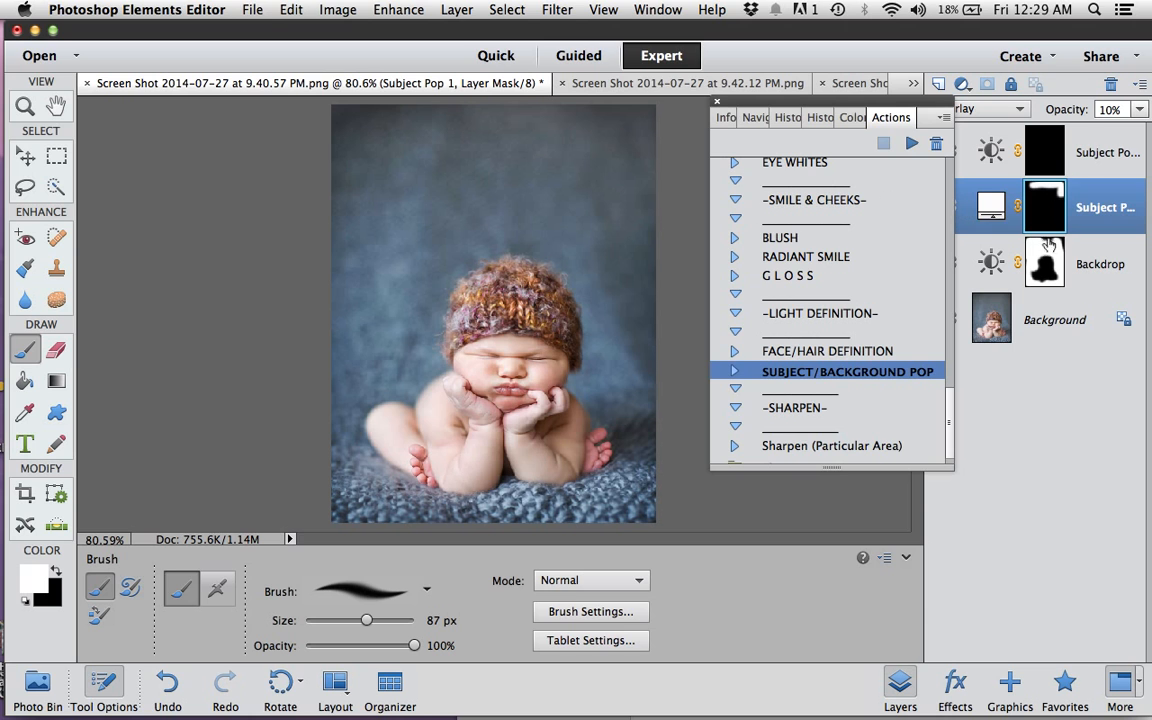
{"action": "left_click", "coordinate": [306, 14]}
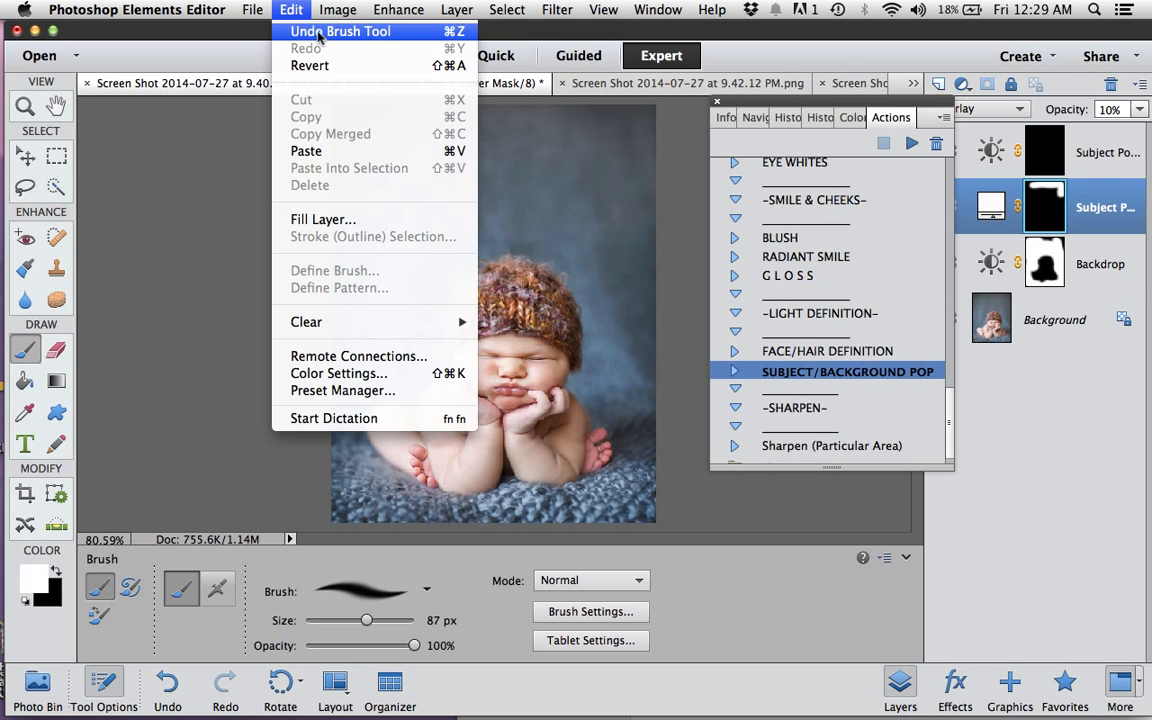
{"action": "left_click", "coordinate": [350, 28]}
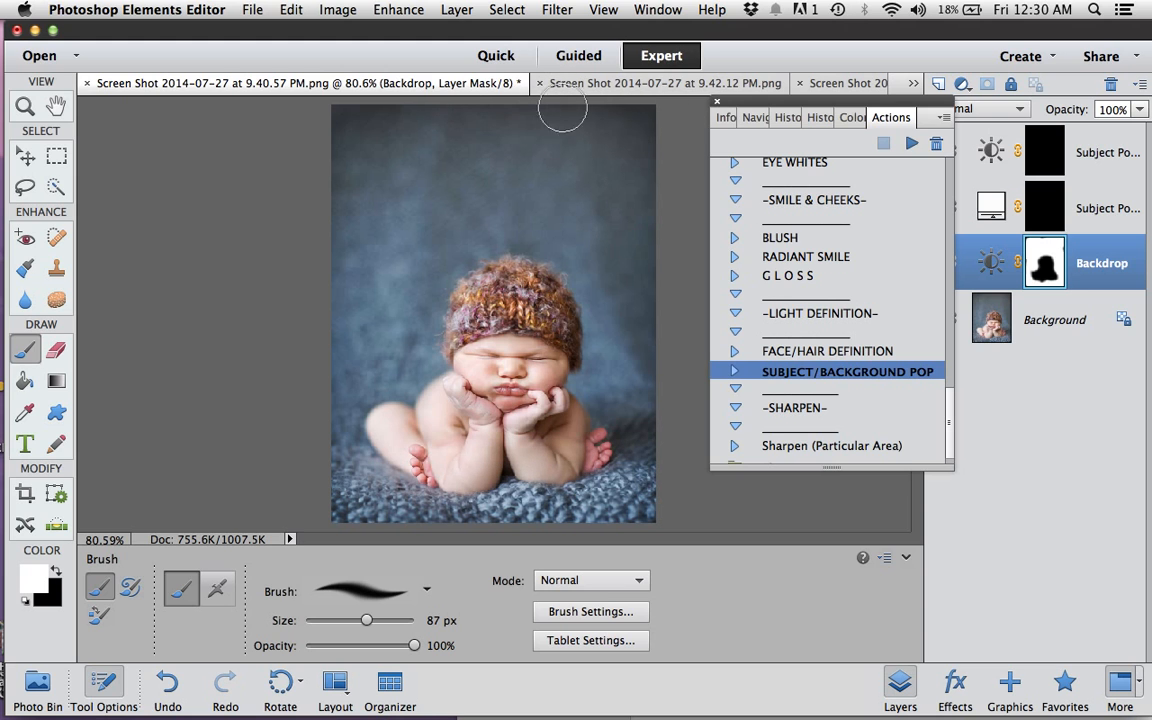
- Paint the baby's skin white on the layer masks of Subject Pop 1 and Subject Pop 2
{"action": "left_click", "coordinate": [1040, 220]}
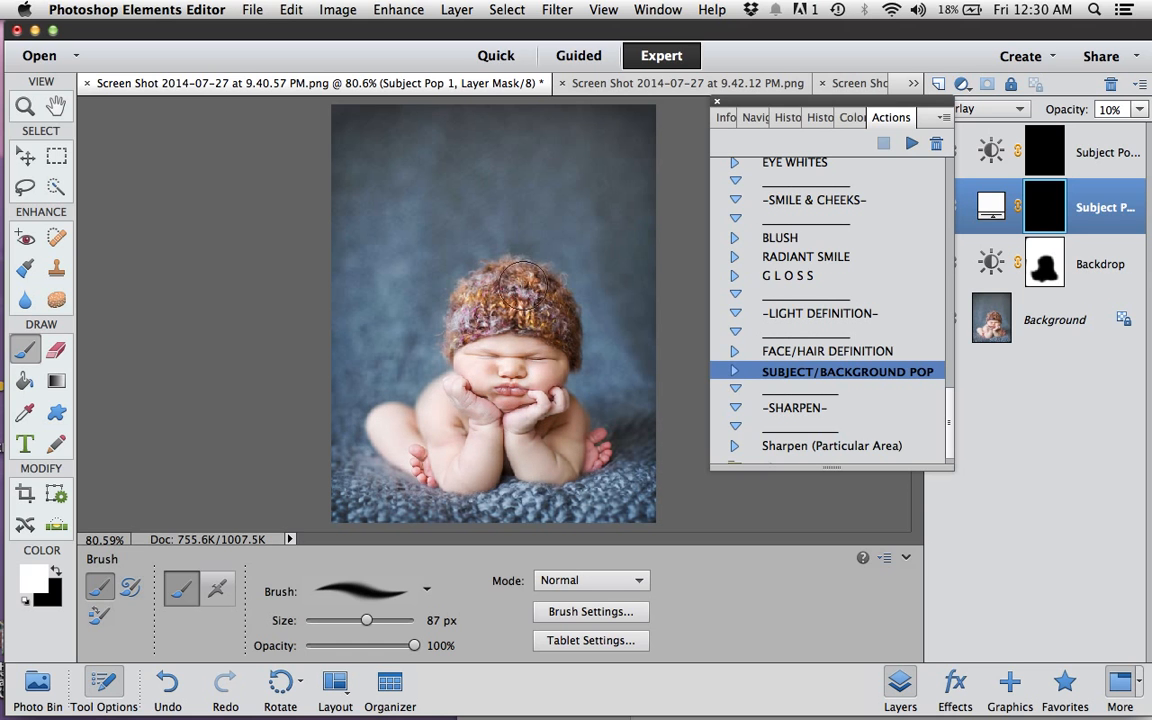
{"action": "mouse_move", "coordinate": [560, 433]}
{"action": "left_mouse_down"}
{"action": "mouse_move", "coordinate": [494, 420]}
{"action": "mouse_move", "coordinate": [478, 389]}
{"action": "left_mouse_up"}
{"action": "left_click", "coordinate": [1043, 153]}
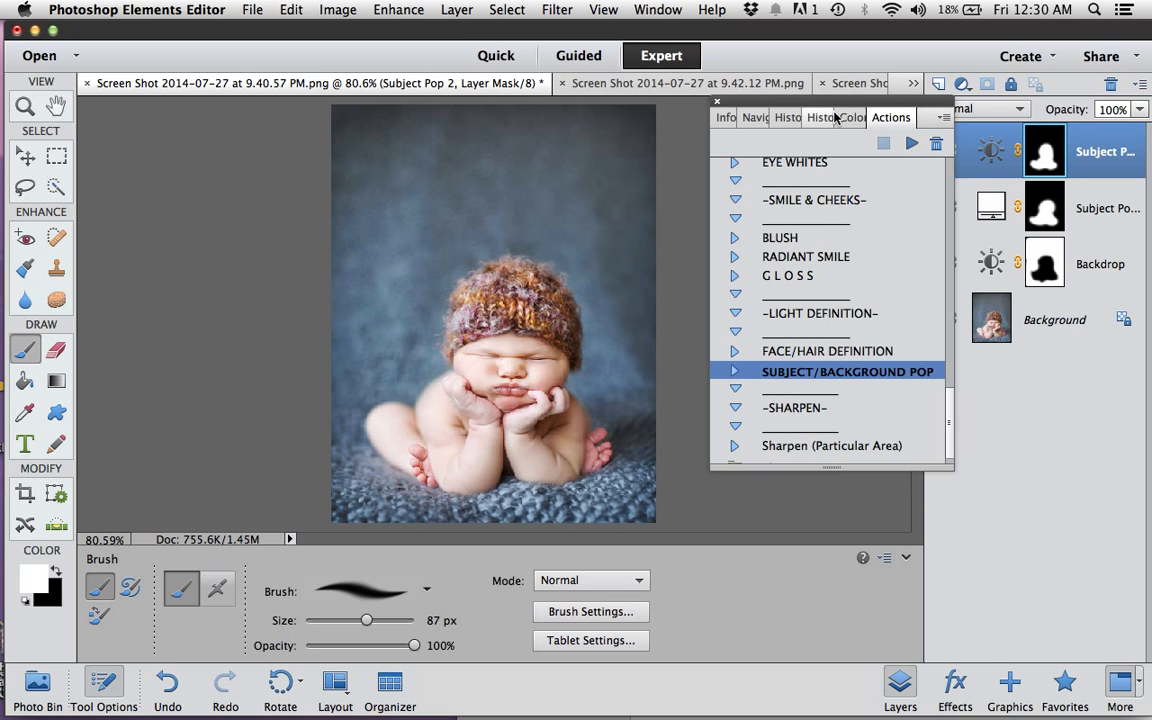
- Compare the photo with and without the Backdrop, Subject Pop 1 and Subject Pop 2 layers, keeping the actions list off the layer visibility controls
{"action": "left_click_drag", "start_coordinate": [784, 101], "coordinate": [732, 89]}
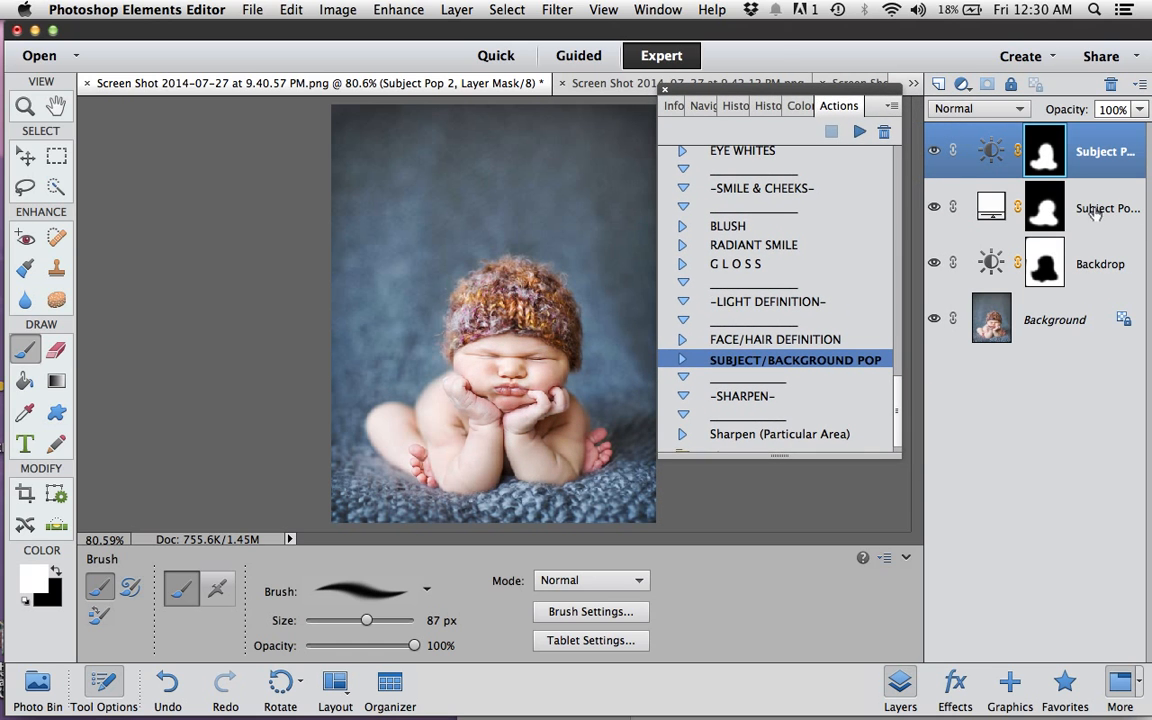
{"action": "left_click", "coordinate": [934, 264]}
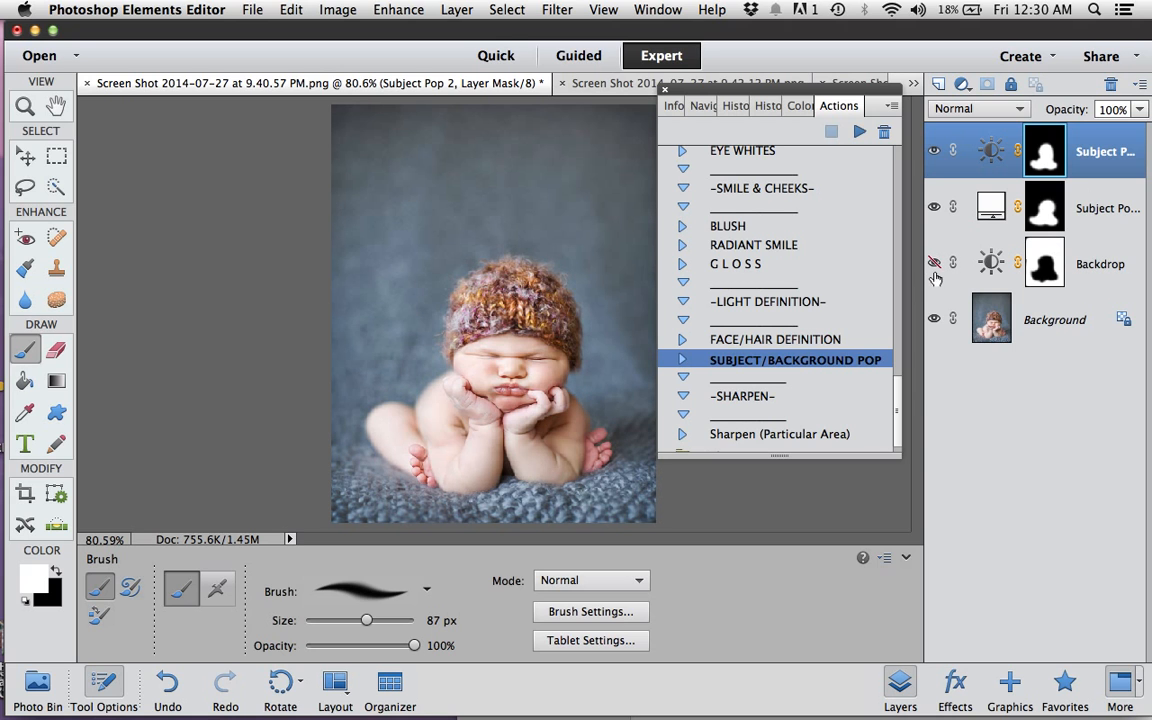
{"action": "left_click", "coordinate": [934, 207]}
{"action": "left_click", "coordinate": [934, 151]}
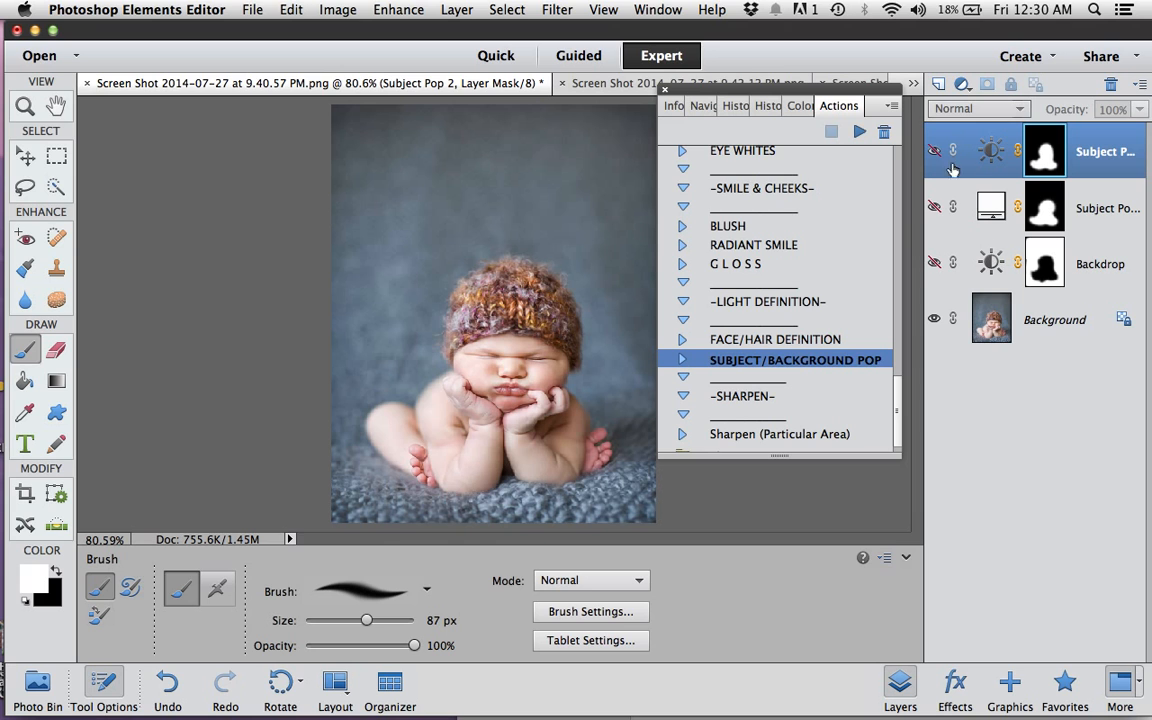
{"action": "left_click", "coordinate": [934, 263]}
{"action": "left_click", "coordinate": [934, 207]}
{"action": "left_click", "coordinate": [934, 151]}
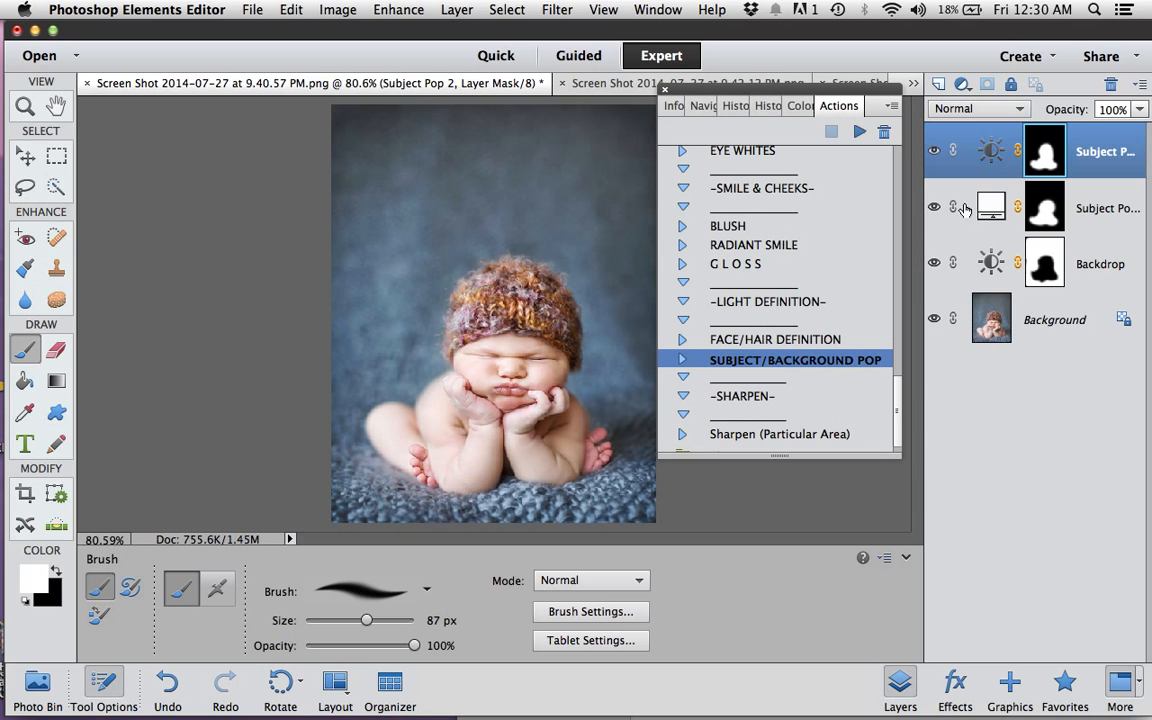
{"action": "left_click", "coordinate": [934, 263]}
{"action": "left_click", "coordinate": [934, 207]}
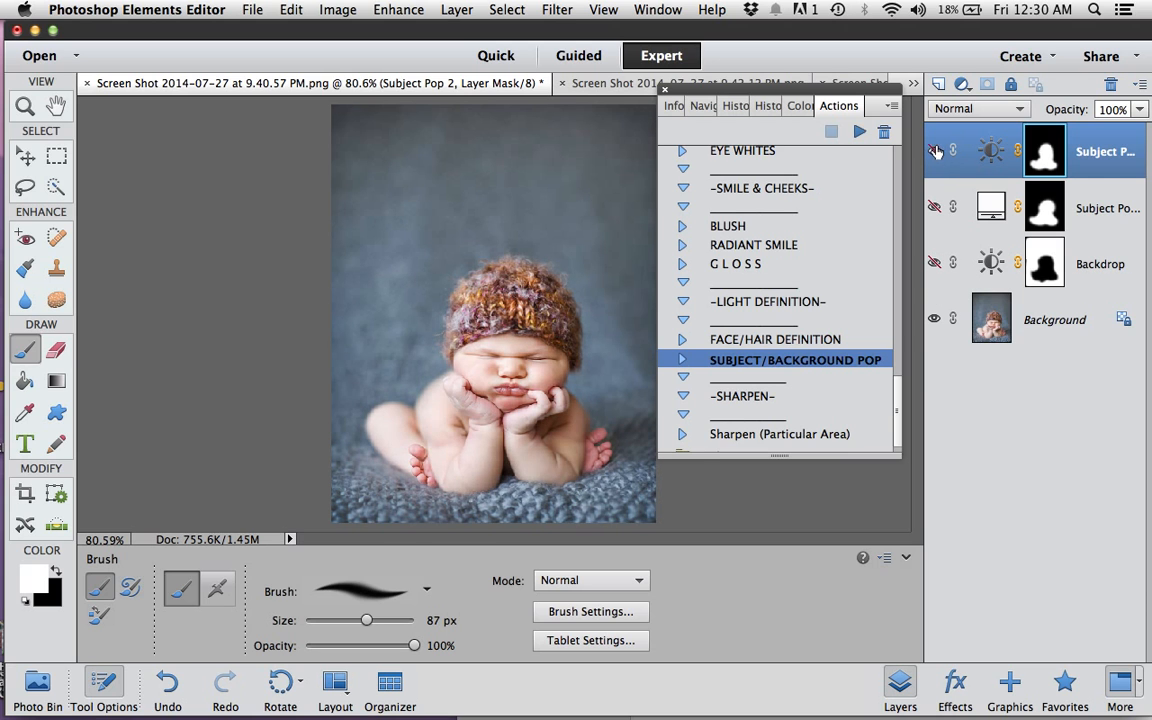
{"action": "left_click", "coordinate": [934, 151]}
{"action": "left_click", "coordinate": [934, 151]}
{"action": "left_click", "coordinate": [934, 207]}
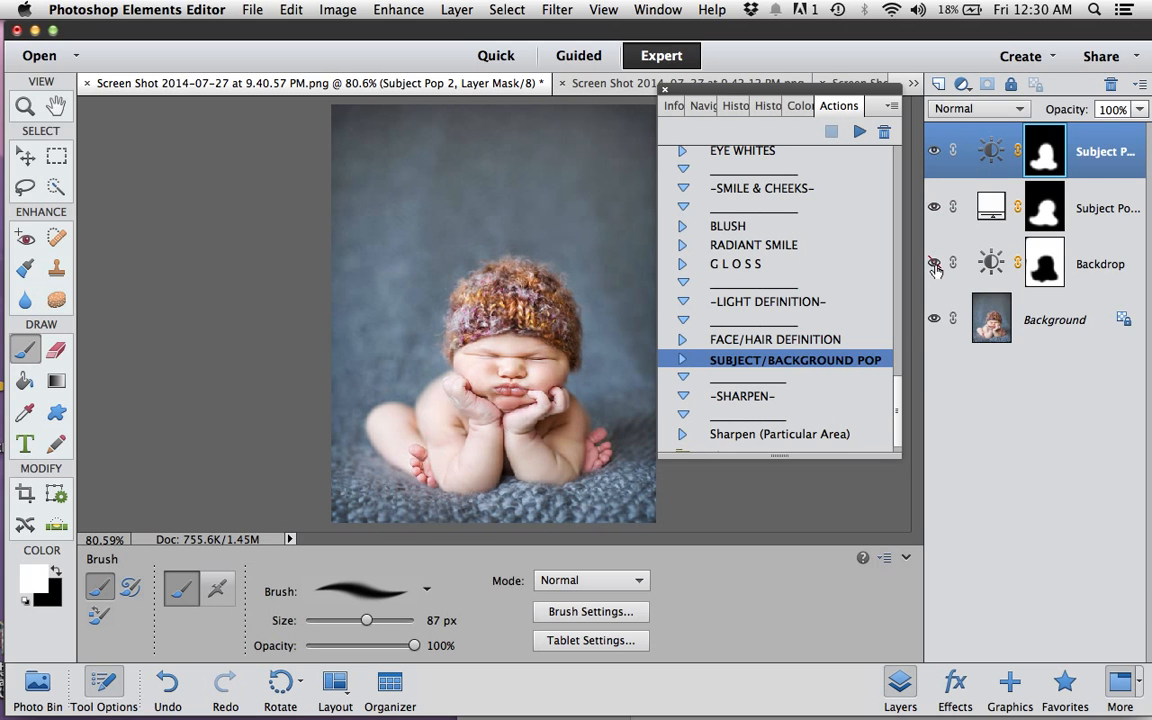
{"action": "left_click", "coordinate": [934, 263]}
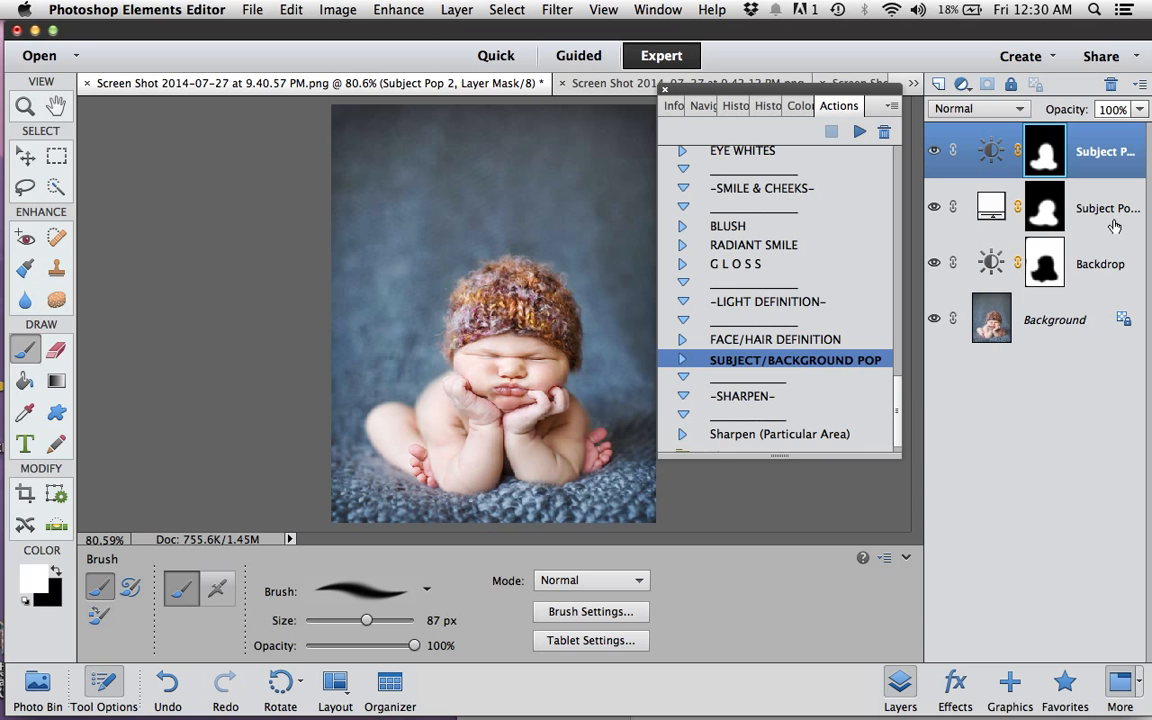
- Delete the Subject Pop 2, Subject Pop 1 and Backdrop layers together
{"action": "left_click", "coordinate": [988, 212], "text": "shift"}
{"action": "left_click", "coordinate": [985, 256], "text": "shift"}
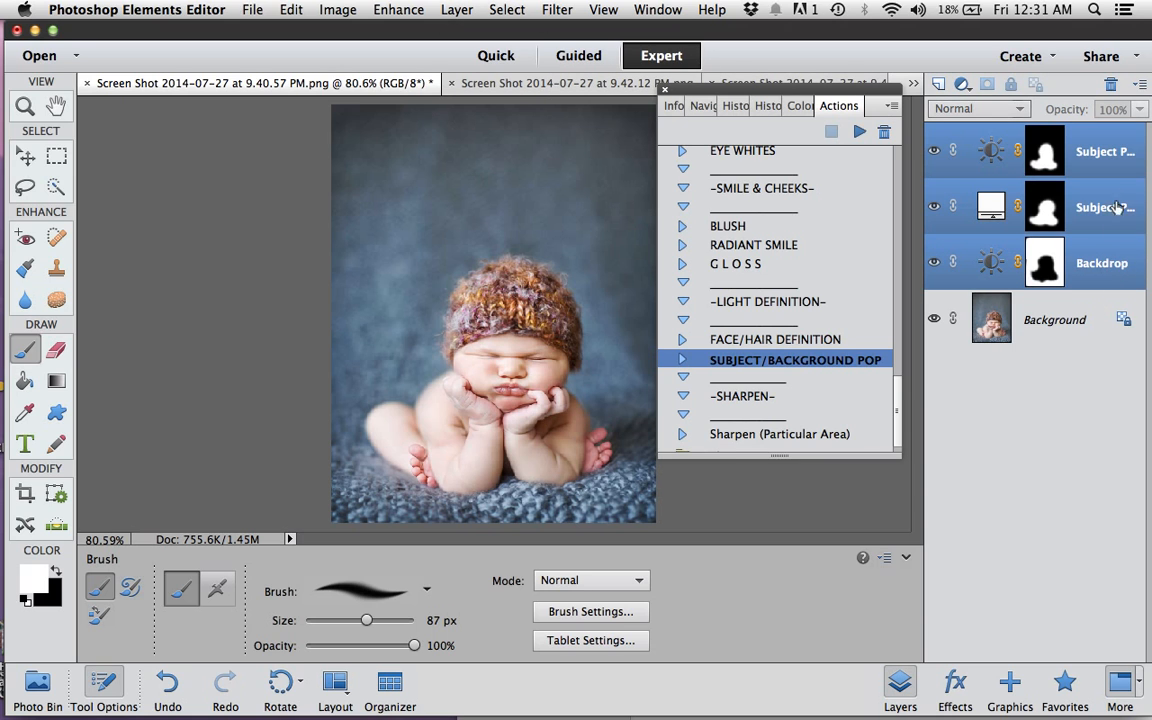
{"action": "left_click", "coordinate": [1110, 84]}
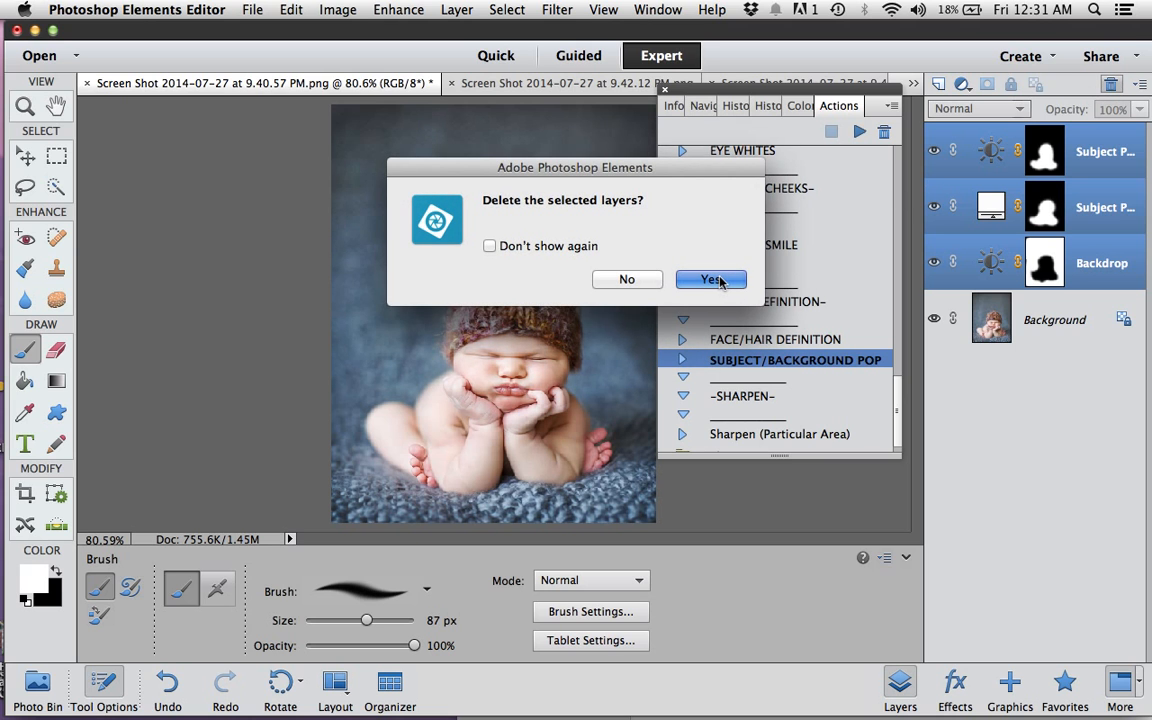
{"action": "left_click", "coordinate": [711, 280]}
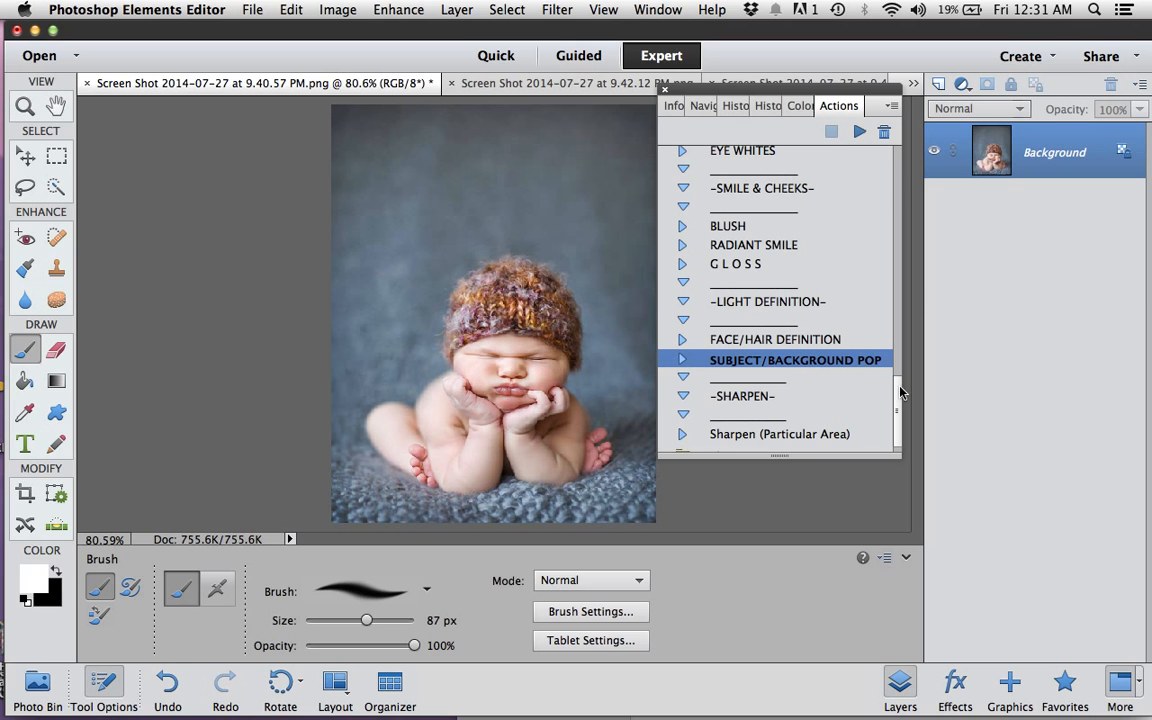
- Collapse the Newborn Portait-PSE action set and run the Baby Blush action from the Baby Action set
{"action": "left_click_drag", "start_coordinate": [900, 392], "coordinate": [908, 202]}
{"action": "left_click", "coordinate": [676, 285]}
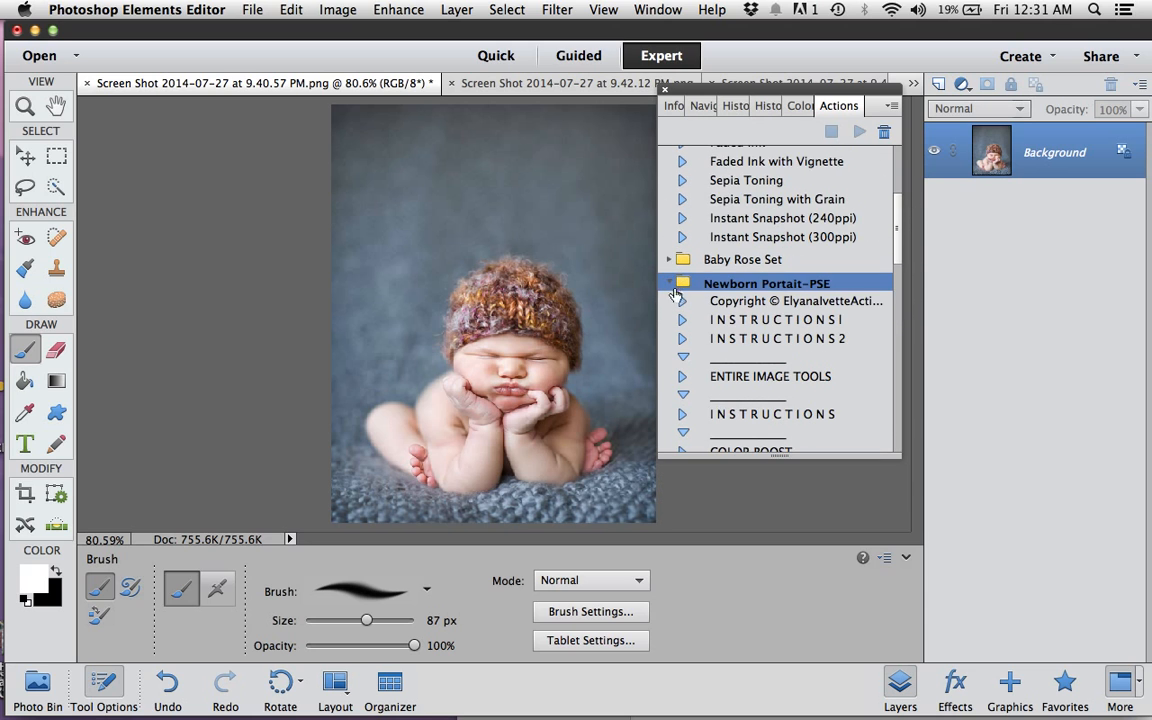
{"action": "left_click", "coordinate": [671, 287]}
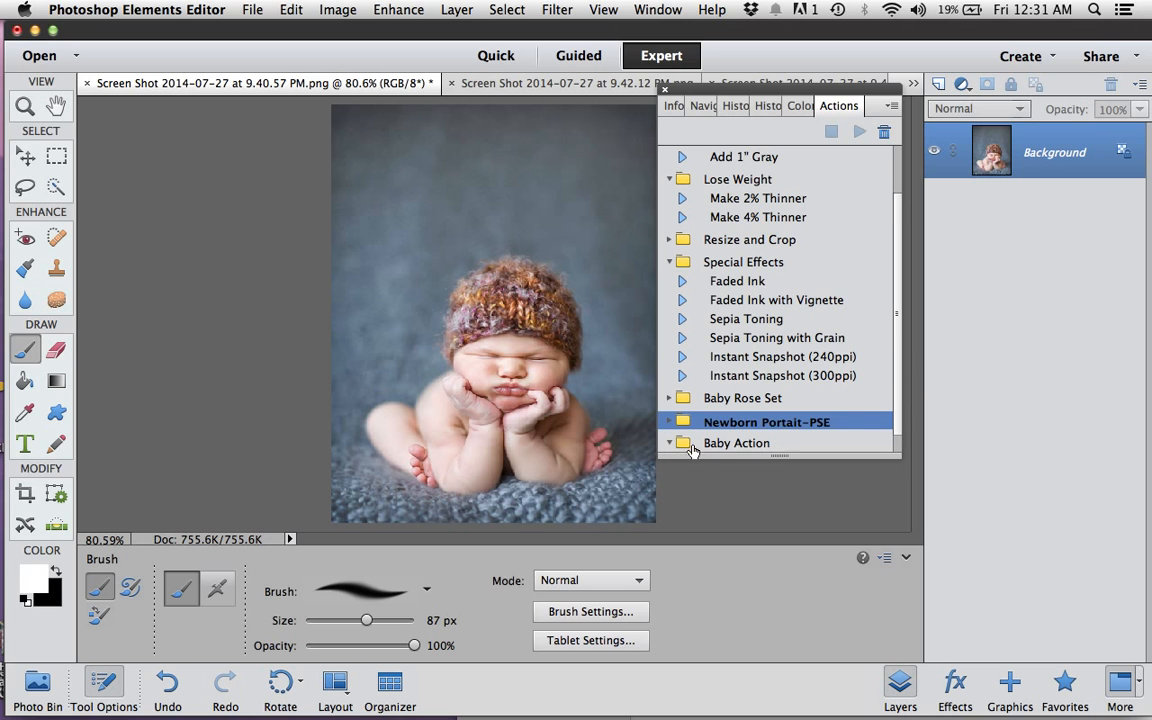
{"action": "scroll", "coordinate": [870, 445], "scroll_direction": "down", "scroll_amount": 1}
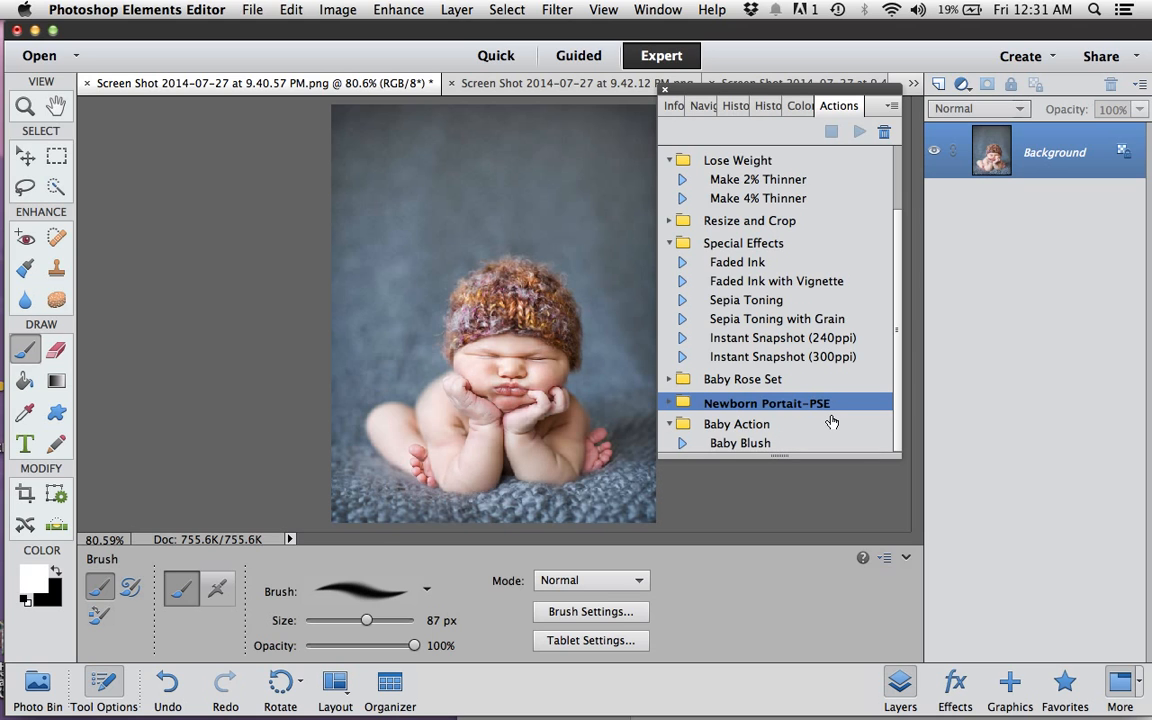
{"action": "left_click", "coordinate": [738, 443]}
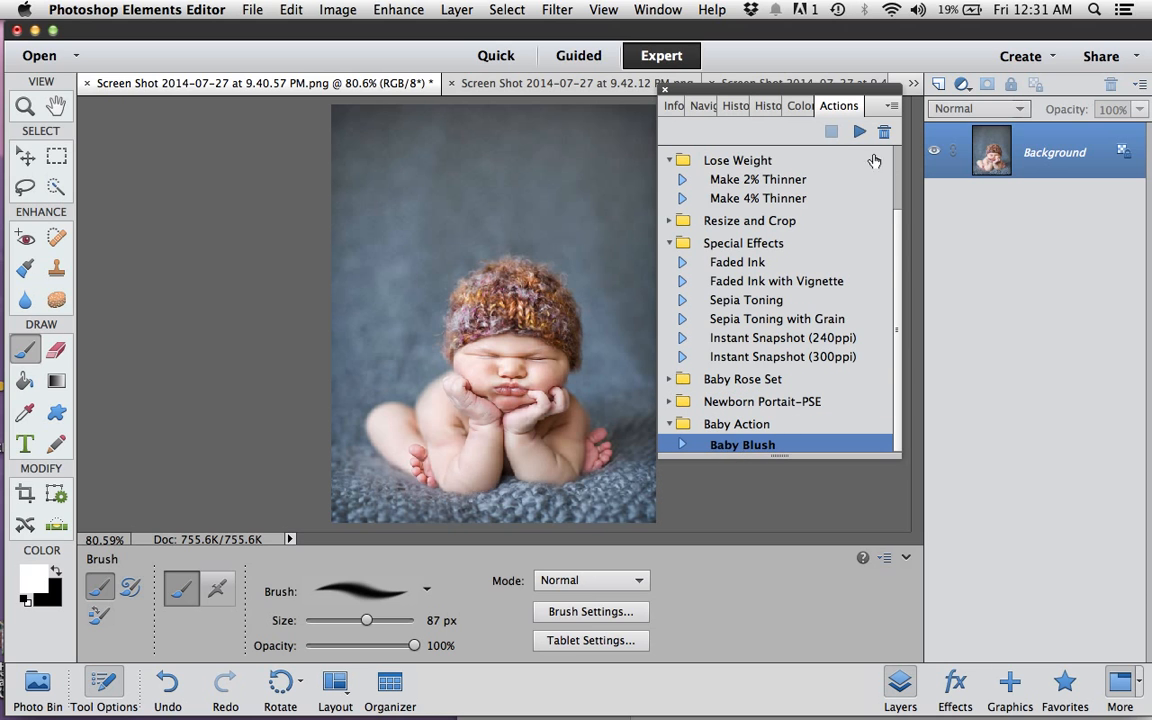
{"action": "left_click", "coordinate": [859, 131]}
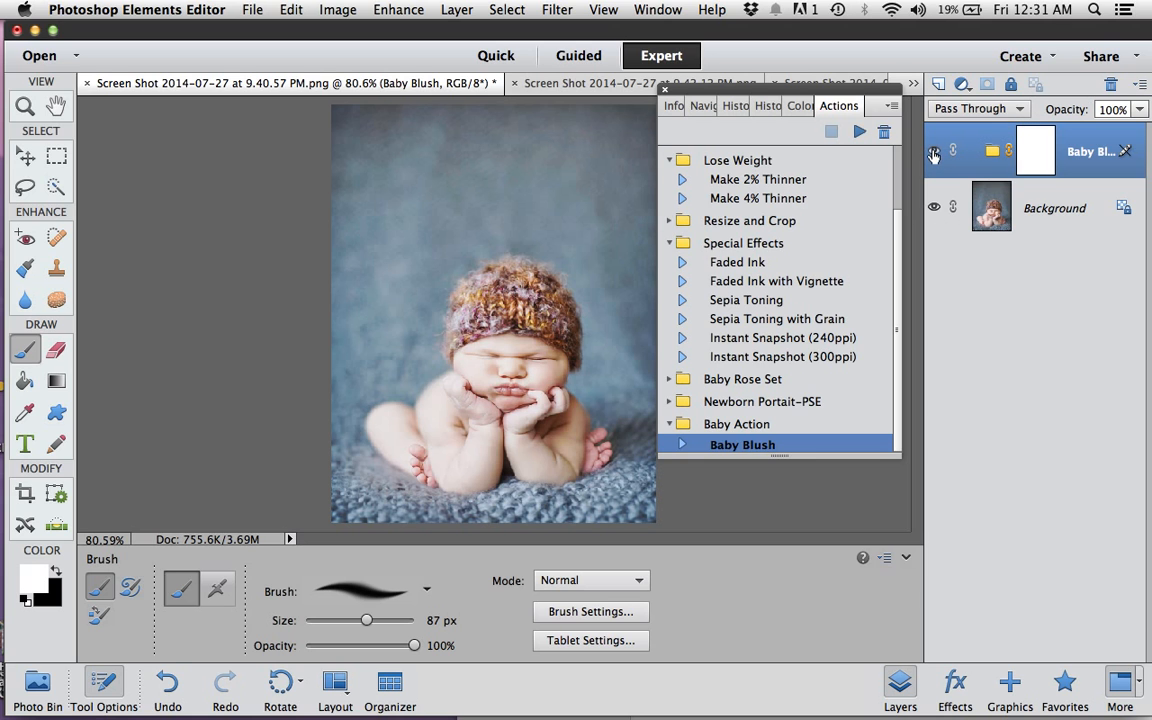
- Lower the Baby Blush group's opacity to 74% and compare the photo with and without it
{"action": "left_click", "coordinate": [1139, 109]}
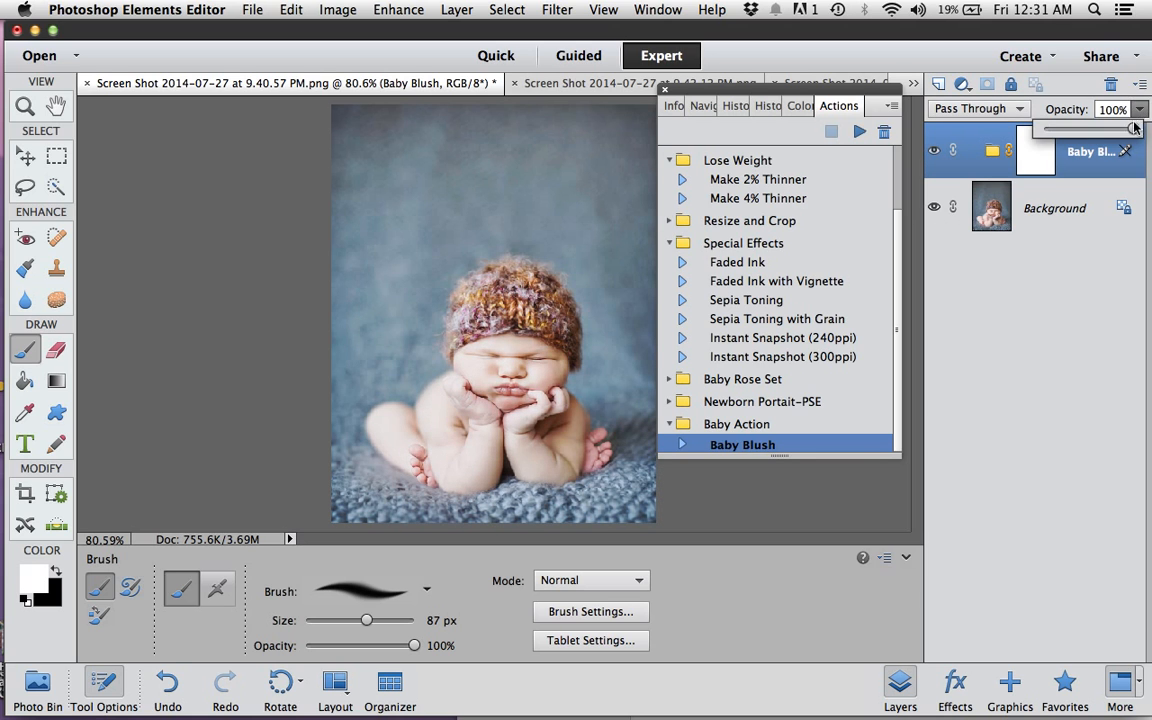
{"action": "left_click_drag", "start_coordinate": [1131, 129], "coordinate": [1111, 129]}
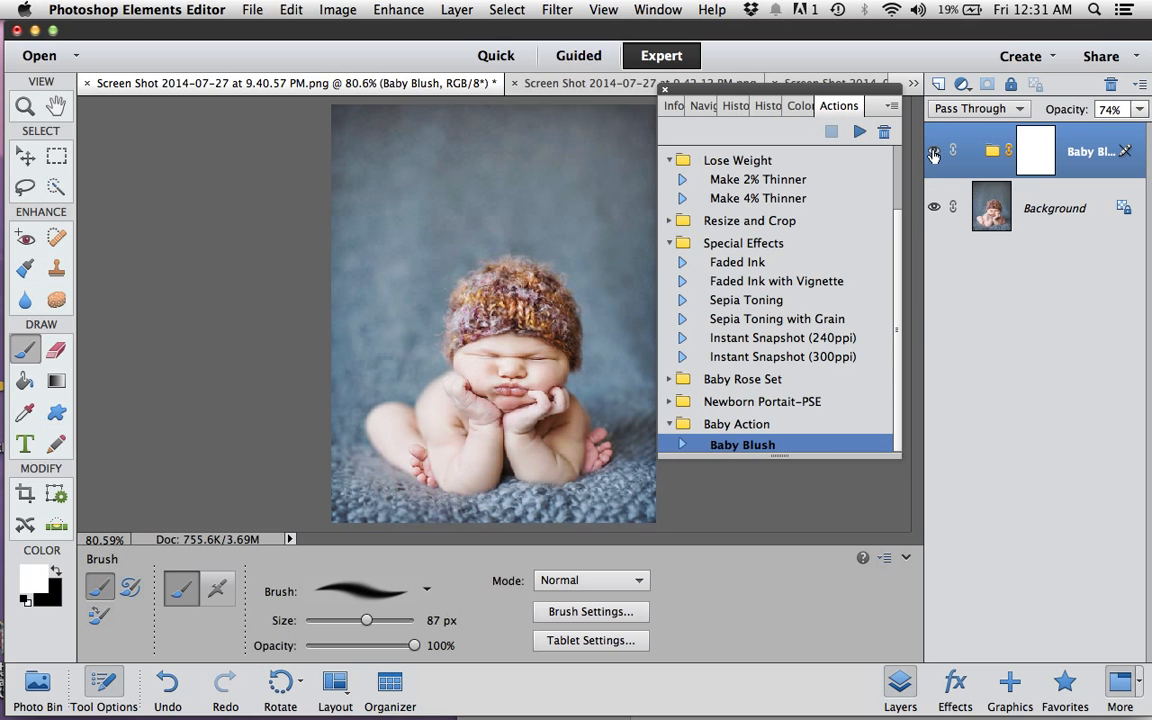
{"action": "left_click", "coordinate": [933, 153]}
{"action": "left_click", "coordinate": [933, 155]}
{"action": "left_click", "coordinate": [934, 155]}
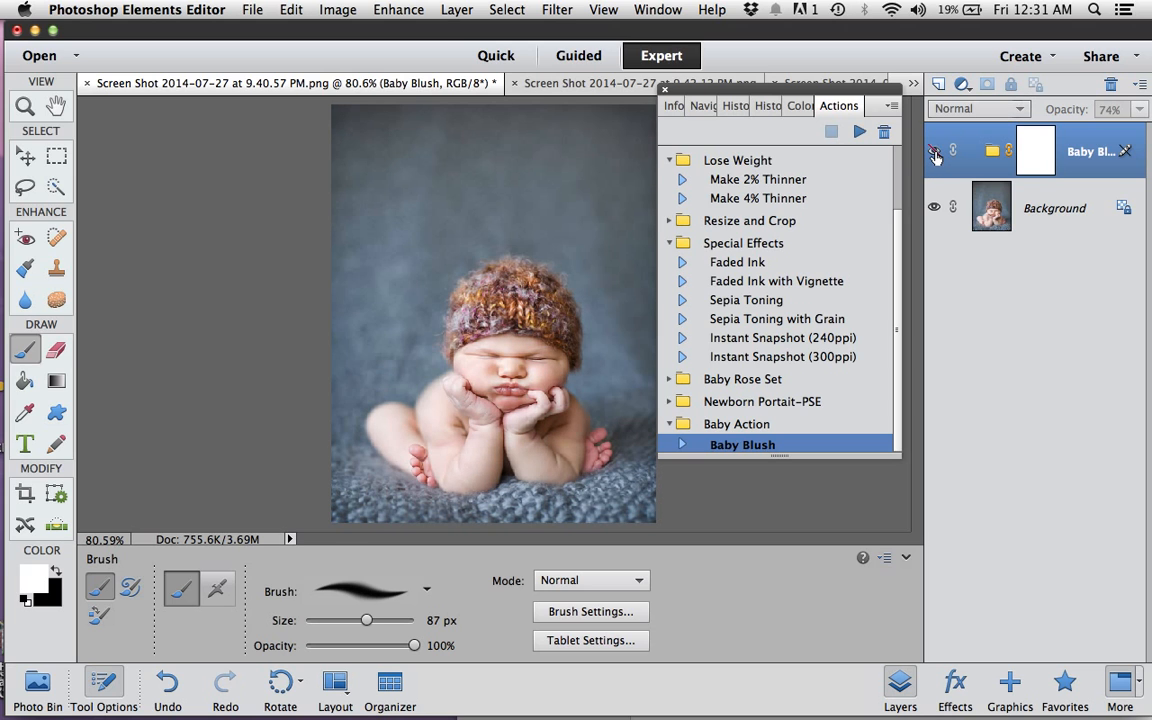
{"action": "left_click", "coordinate": [934, 155]}
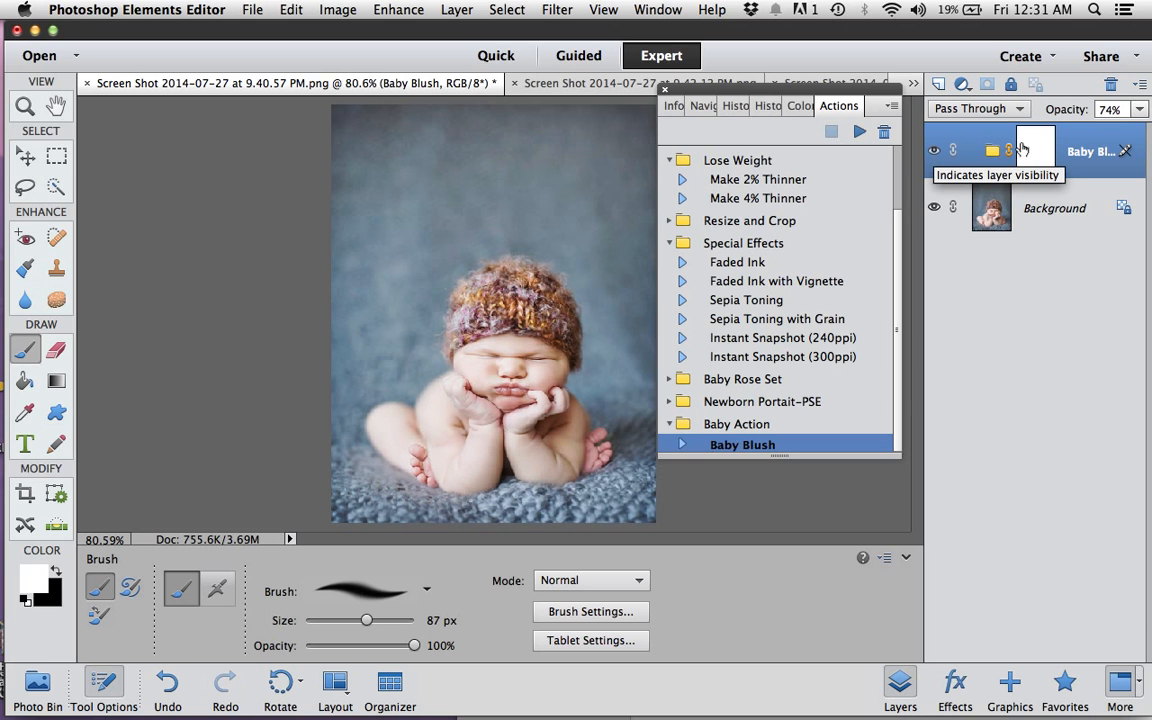
- Raise the Baby Blush group's opacity to 79% and compare the photo with and without it
{"action": "left_click", "coordinate": [1139, 109]}
{"action": "left_click_drag", "start_coordinate": [1110, 129], "coordinate": [1116, 129]}
{"action": "left_click", "coordinate": [934, 152]}
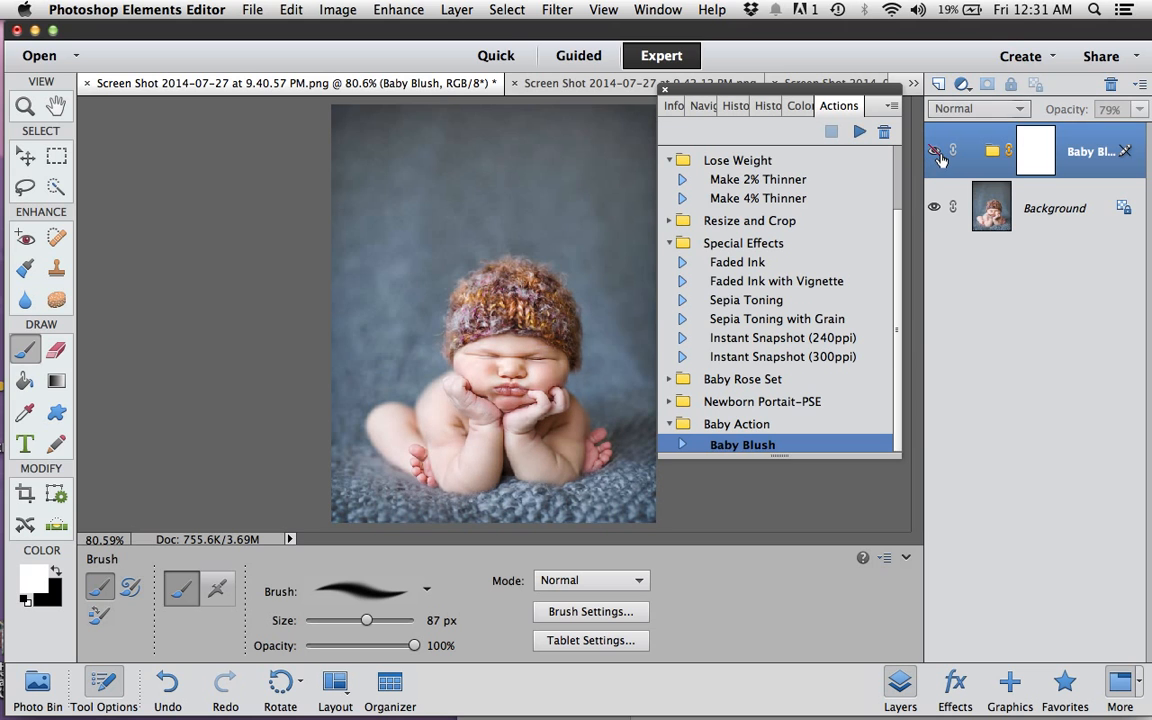
{"action": "left_click", "coordinate": [936, 153]}
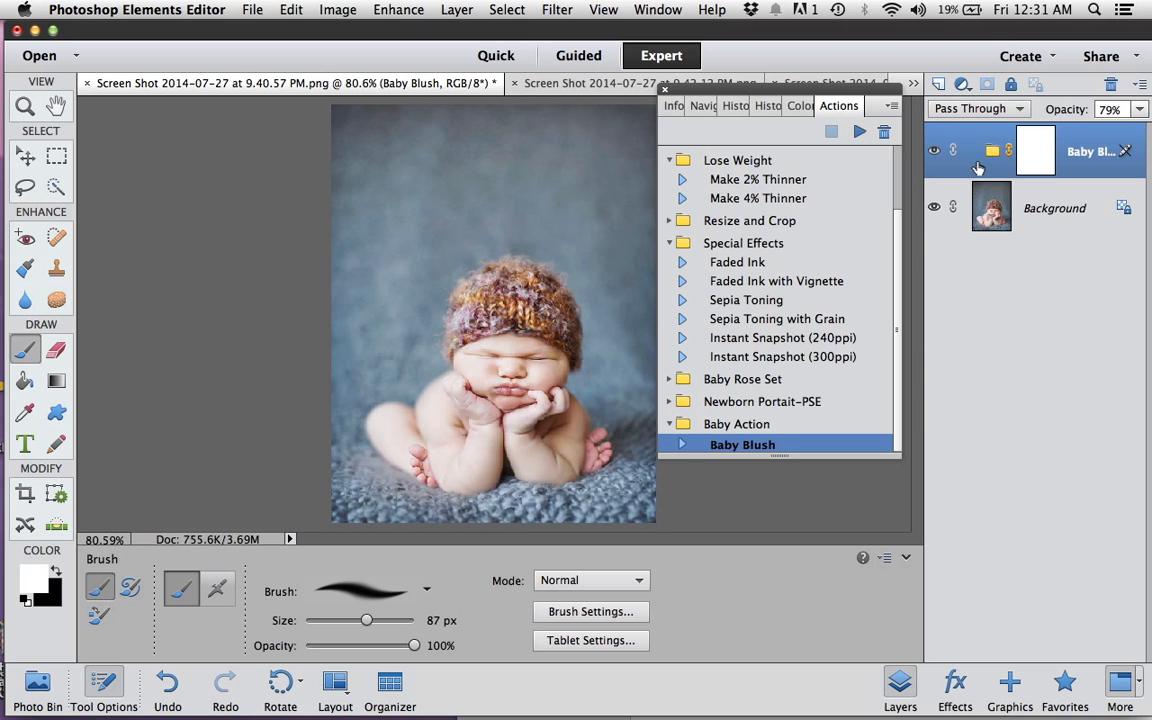
- Delete the Baby Blush group, leaving only the Background layer
{"action": "left_click", "coordinate": [1110, 84]}
{"action": "left_click", "coordinate": [711, 280]}
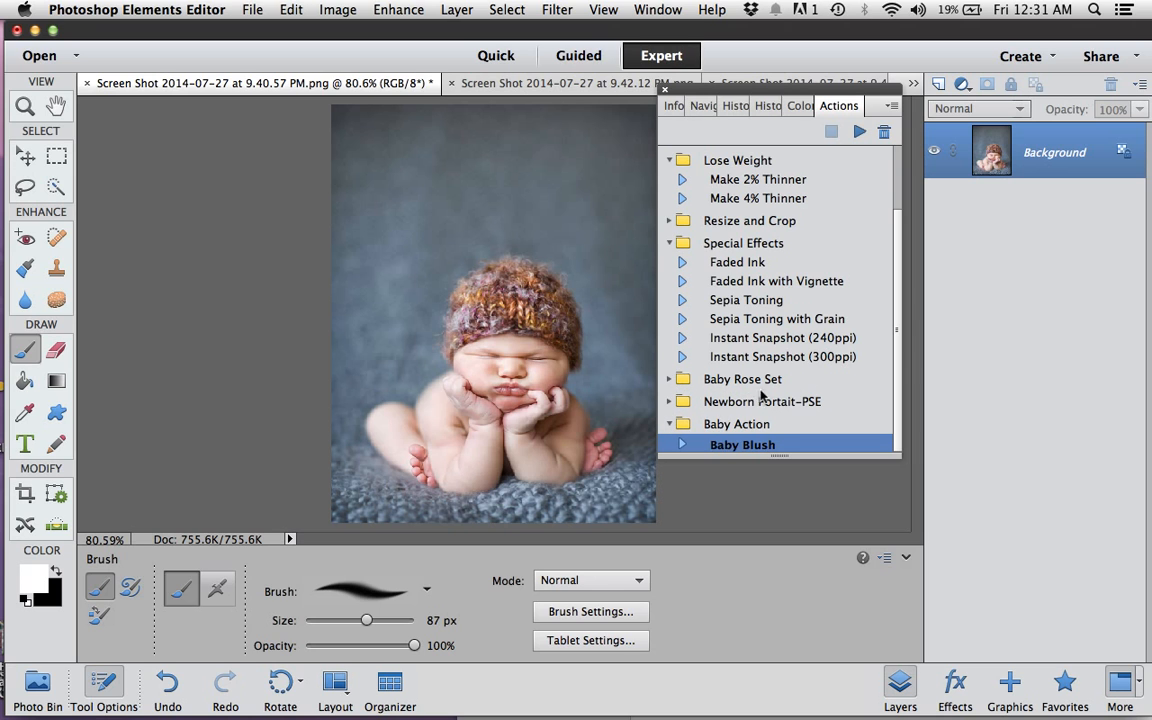
- Expand the Baby Rose Set and Newborn Portait-PSE action sets
{"action": "left_click", "coordinate": [669, 379]}
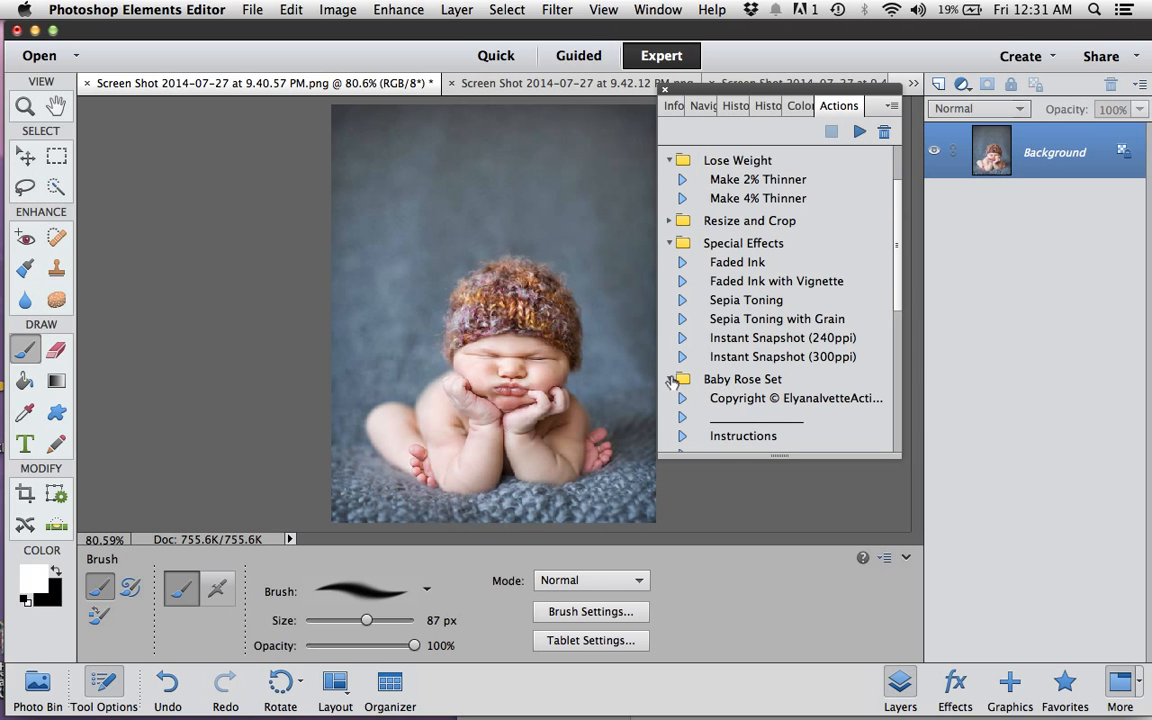
{"action": "left_click_drag", "start_coordinate": [898, 303], "coordinate": [893, 460]}
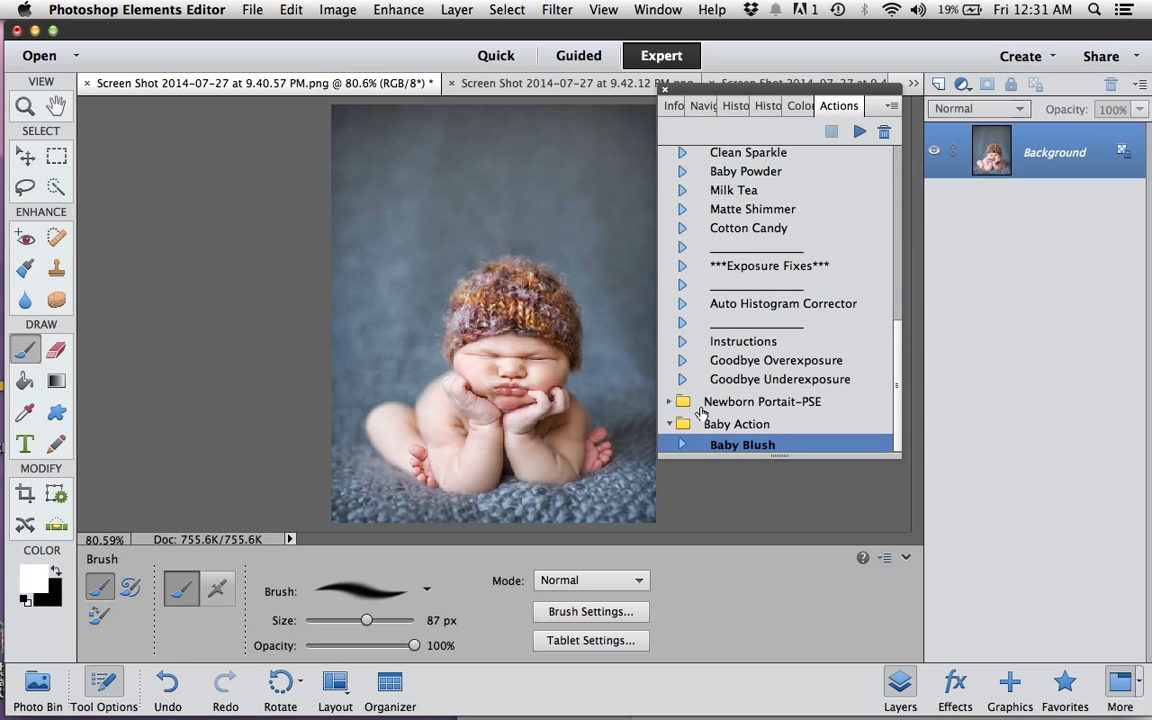
{"action": "left_click", "coordinate": [669, 401]}
- Run the SHARPEN (All of Image) action from the Newborn Portait-PSE set
{"action": "left_click_drag", "start_coordinate": [903, 273], "coordinate": [897, 336]}
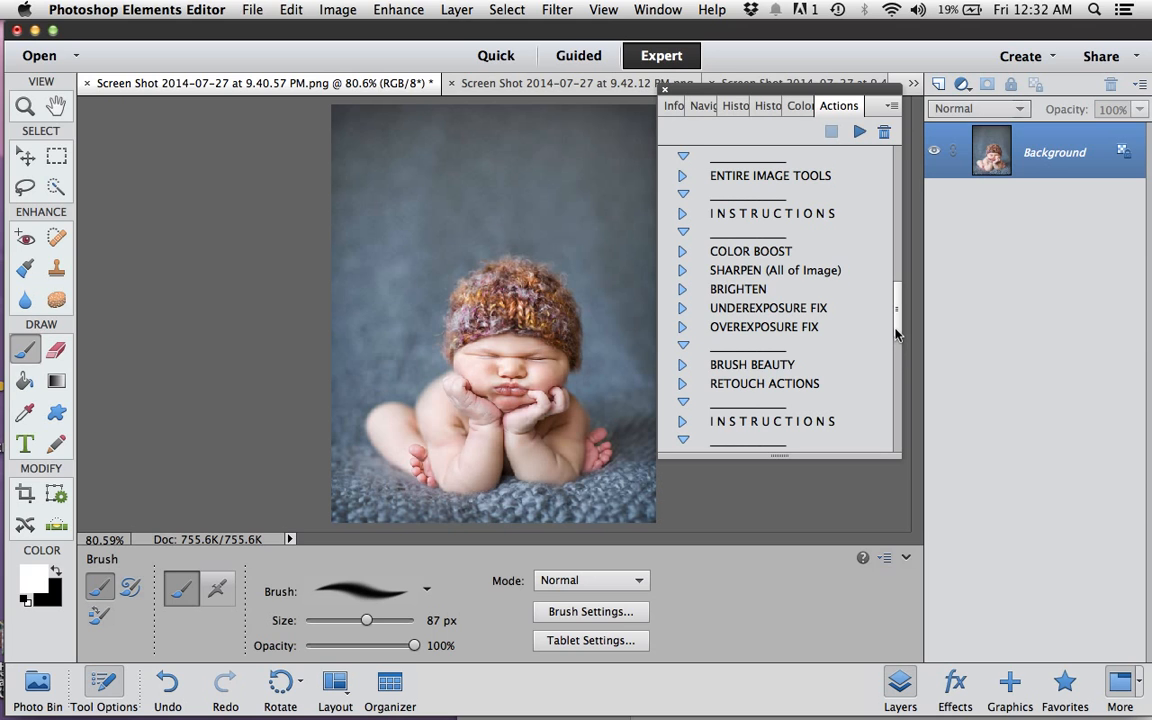
{"action": "left_click_drag", "start_coordinate": [897, 335], "coordinate": [897, 341]}
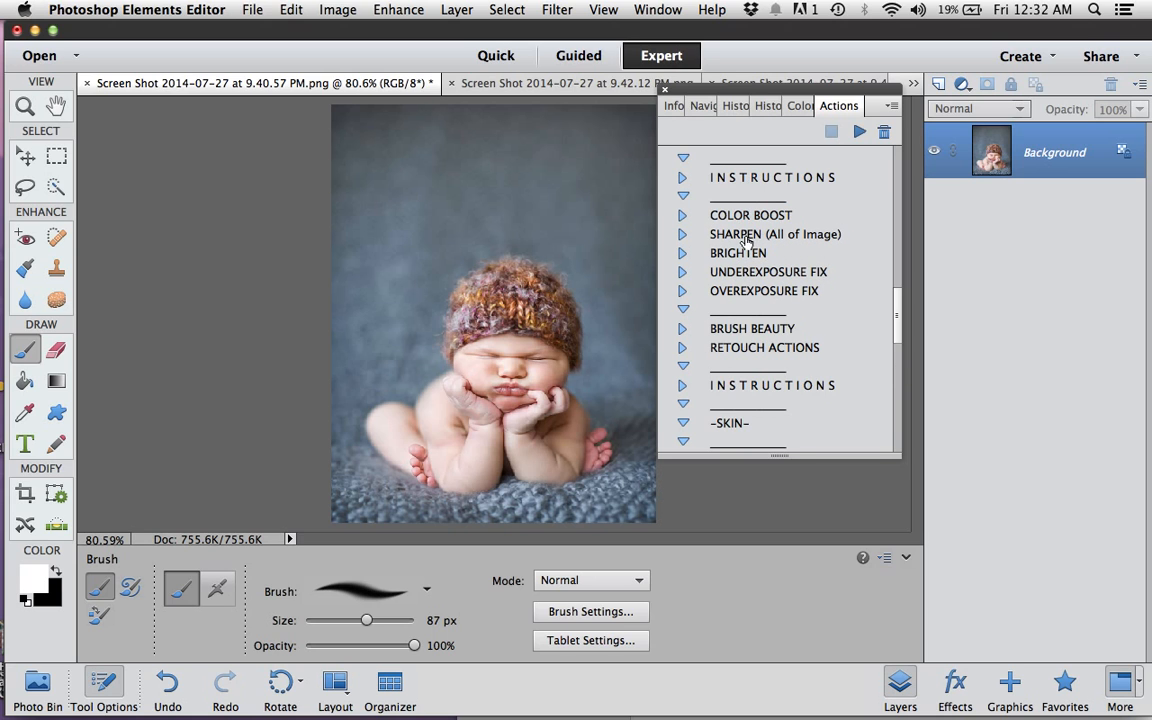
{"action": "left_click", "coordinate": [743, 236]}
{"action": "left_click", "coordinate": [859, 131]}
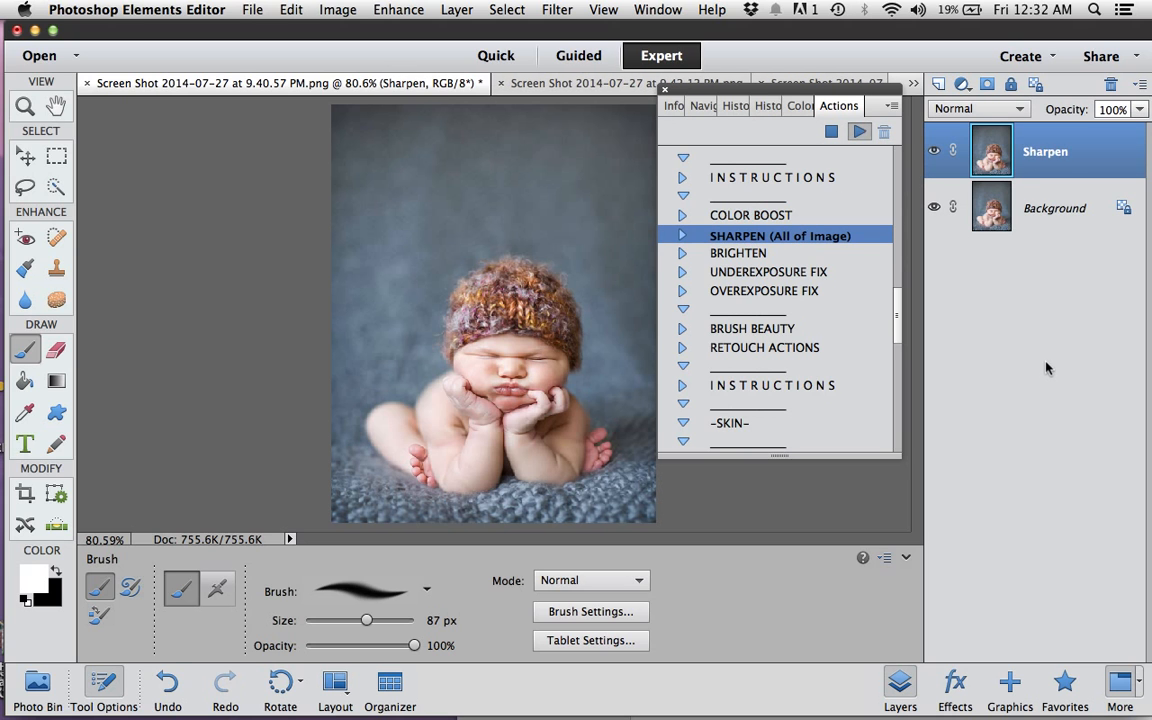
- Examine the skin, eyes, smile and cheeks, light definition and sharpen actions in the Newborn Portait-PSE set
{"action": "left_click_drag", "start_coordinate": [893, 327], "coordinate": [891, 372]}
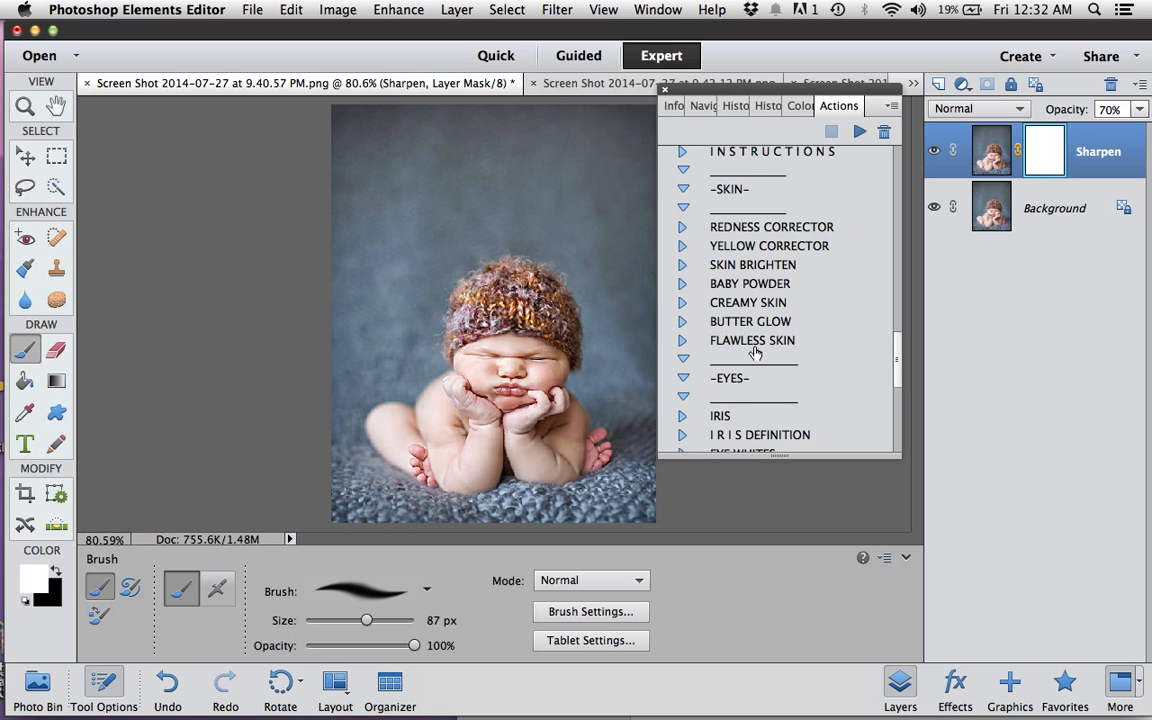
{"action": "scroll", "coordinate": [897, 365], "scroll_direction": "down", "scroll_amount": 3}
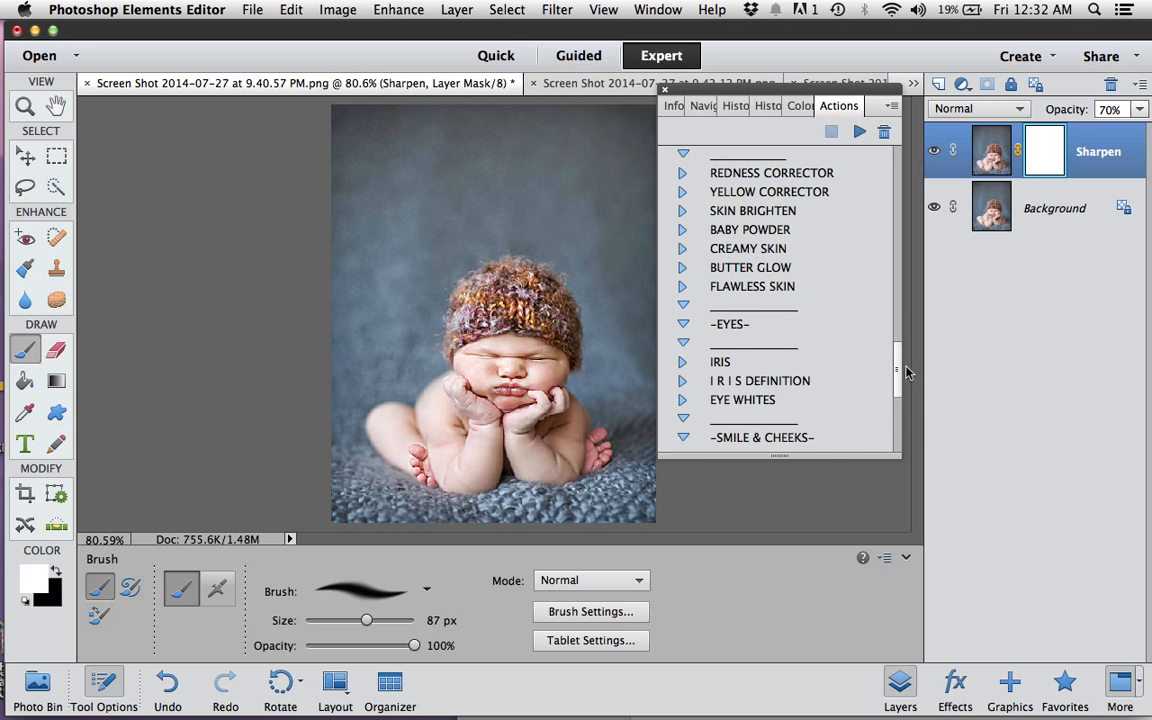
{"action": "scroll", "coordinate": [815, 338], "scroll_direction": "down", "scroll_amount": 5}
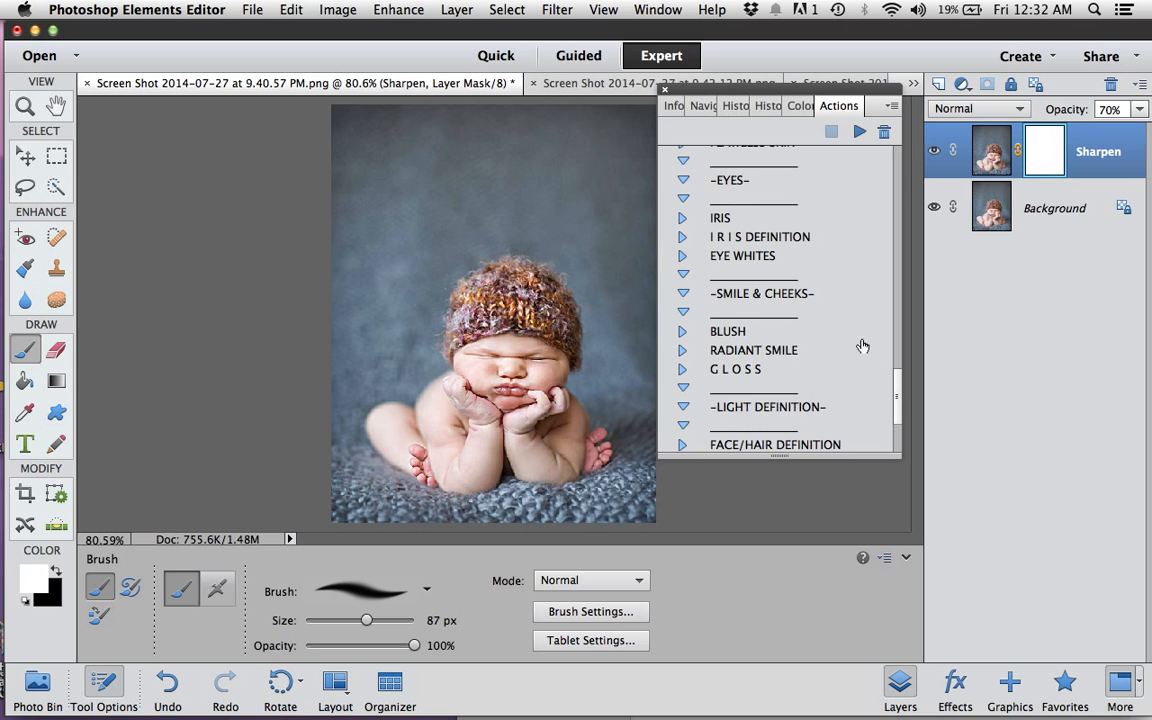
{"action": "scroll", "coordinate": [800, 360], "scroll_direction": "down", "scroll_amount": 4}
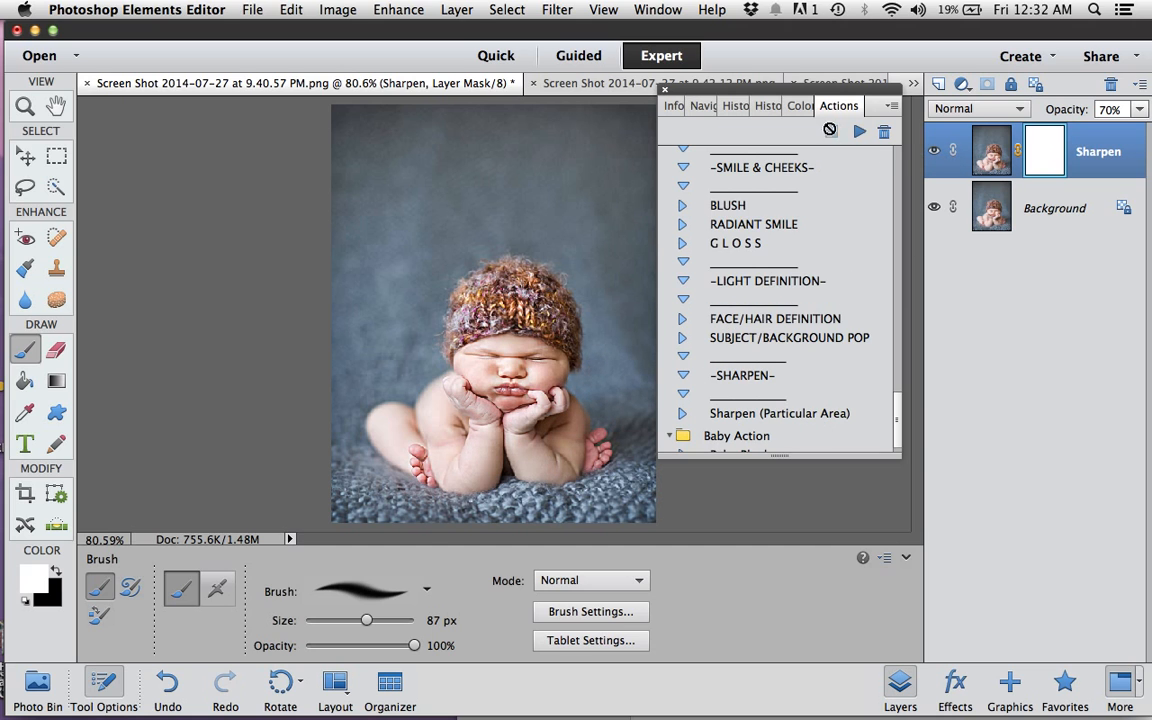
{"action": "left_click_drag", "start_coordinate": [897, 415], "coordinate": [897, 335]}
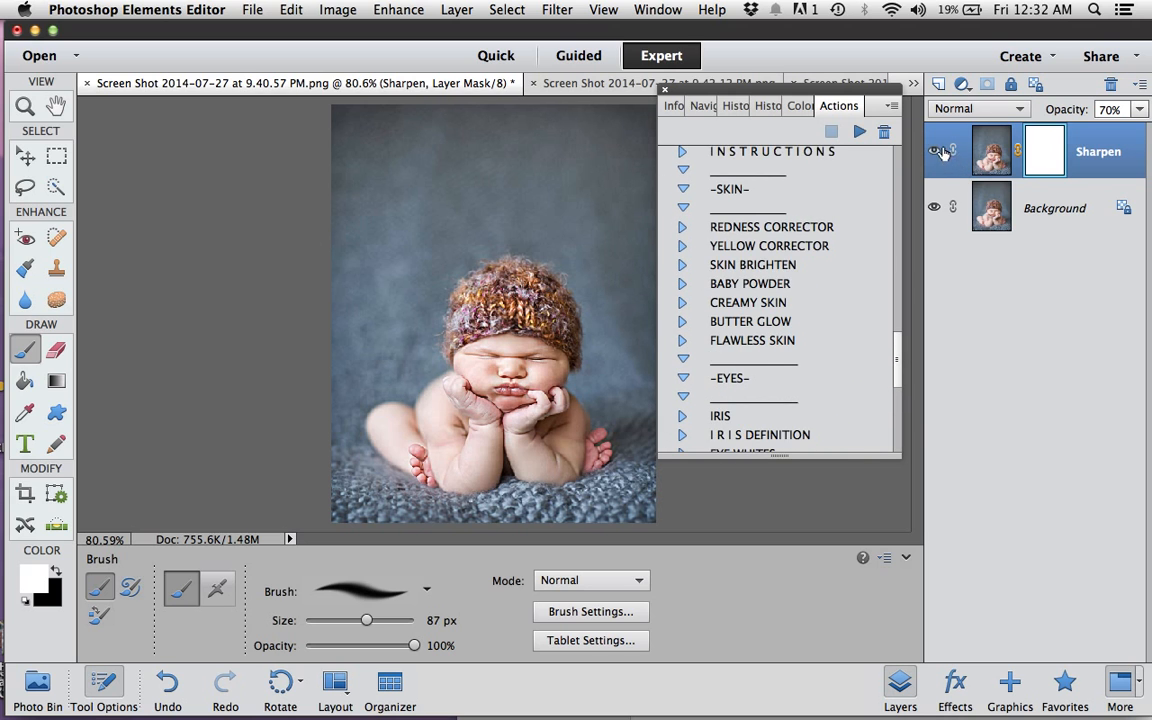
{"action": "left_click_drag", "start_coordinate": [899, 388], "coordinate": [896, 452]}
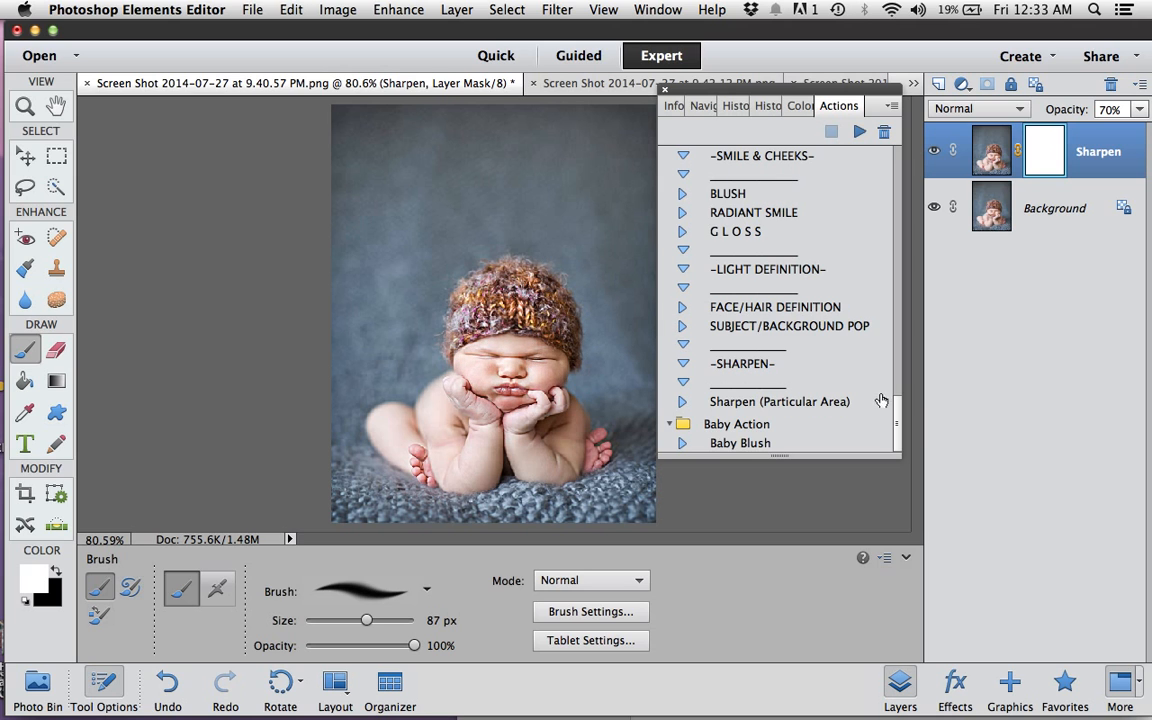
- Compare the photo with and without the Sharpen layer
{"action": "left_click", "coordinate": [935, 152]}
{"action": "left_click", "coordinate": [934, 152]}
{"action": "left_click", "coordinate": [935, 154]}
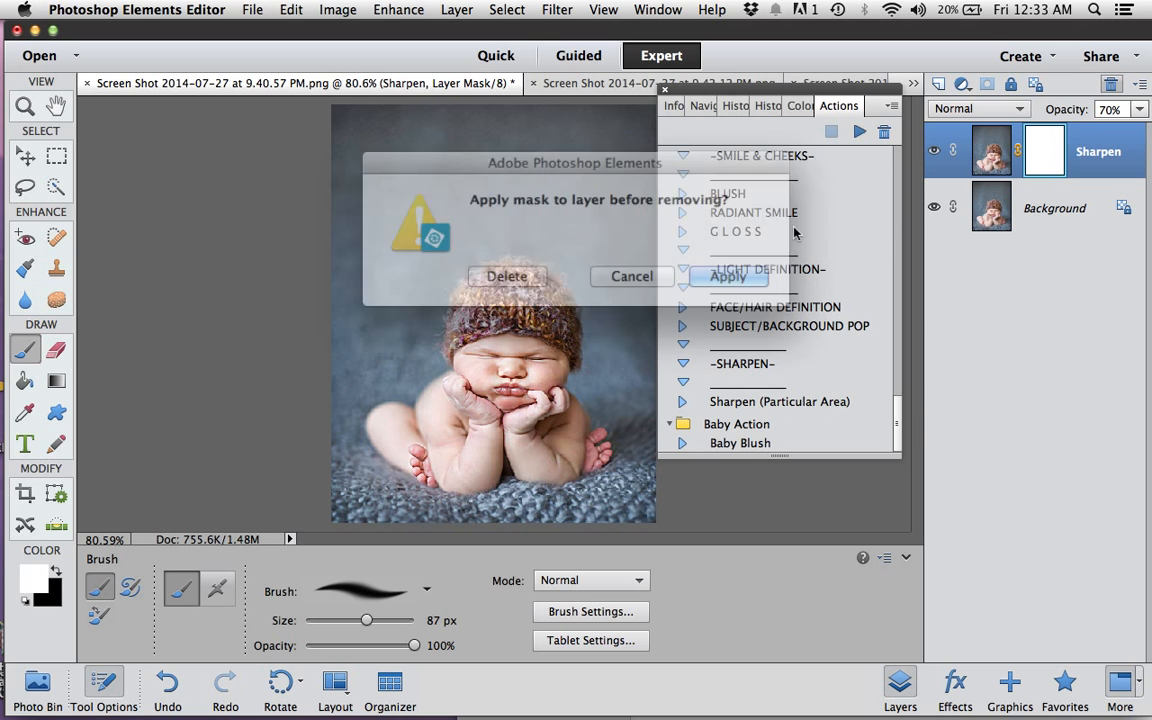
- Remove the Sharpen layer's mask without applying it, and delete the Sharpen layer
{"action": "left_click", "coordinate": [522, 271]}
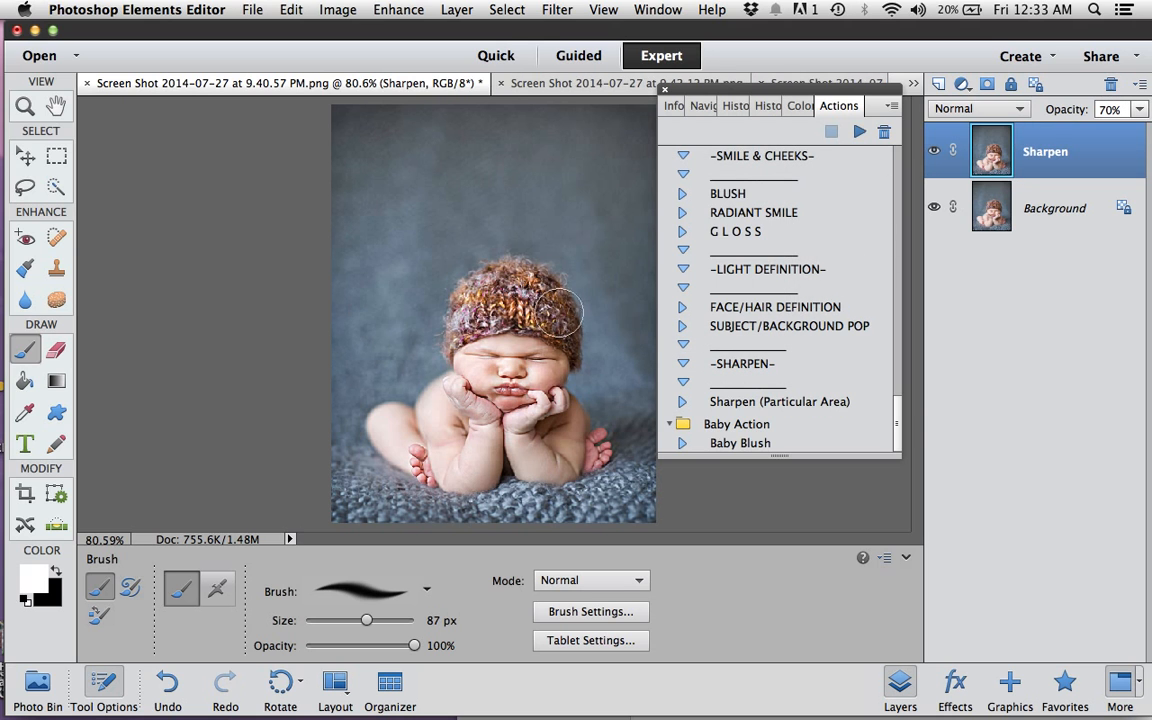
{"action": "left_click", "coordinate": [1110, 85]}
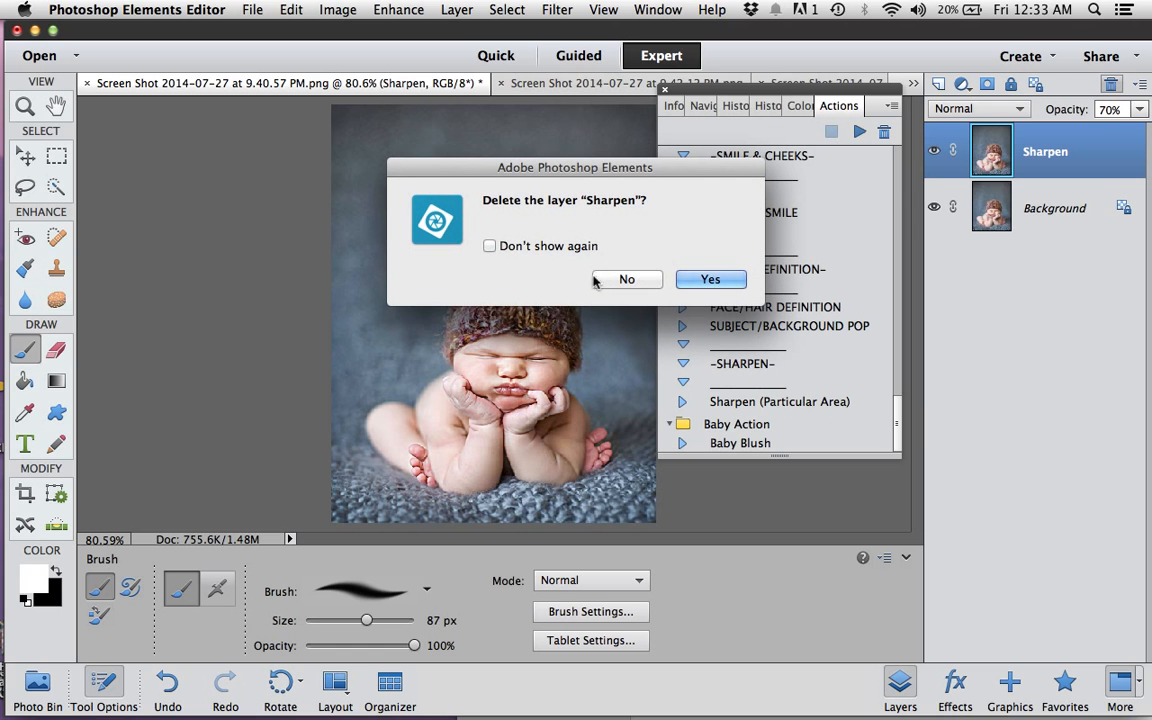
{"action": "left_click", "coordinate": [726, 281]}
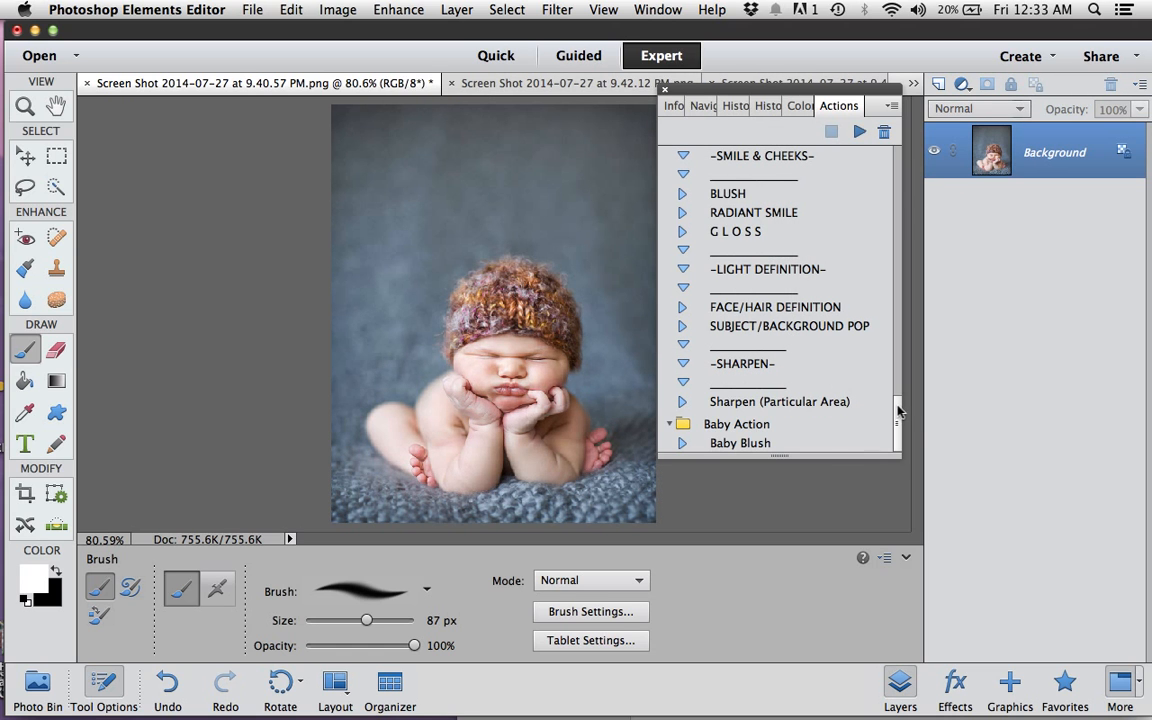
- Collapse the Newborn Portait-PSE action set and return to the Baby Rose Set's actions
{"action": "left_click_drag", "start_coordinate": [898, 410], "coordinate": [922, 258]}
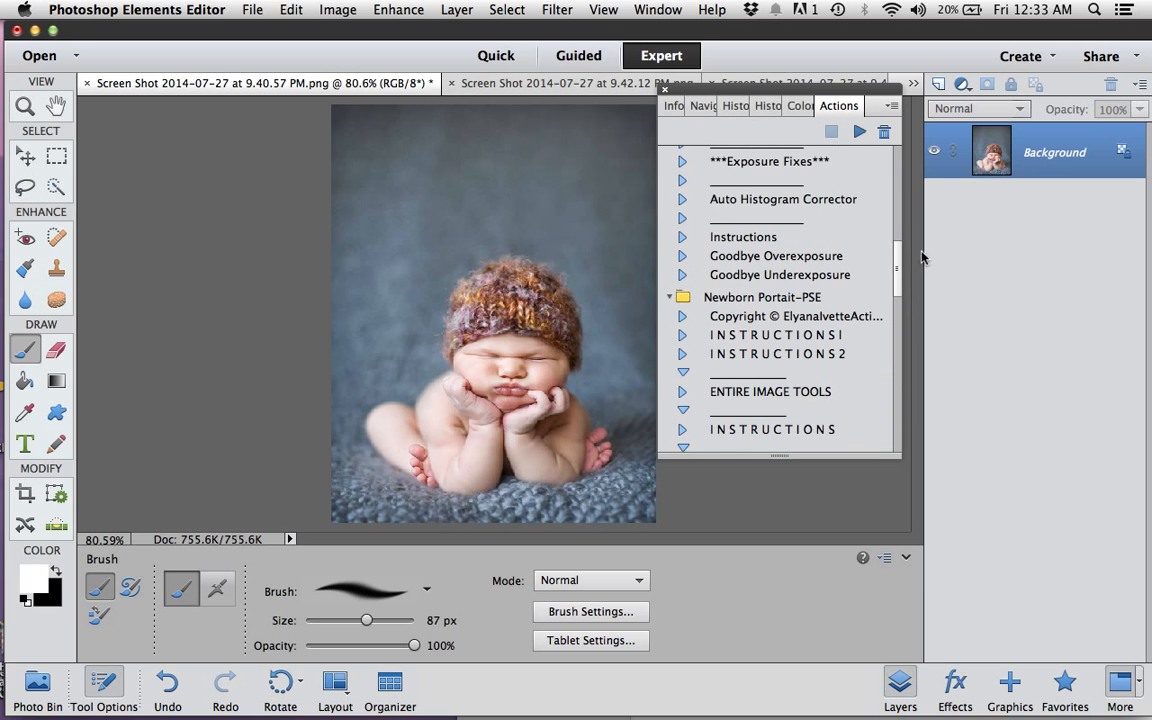
{"action": "left_click", "coordinate": [671, 298]}
{"action": "left_click_drag", "start_coordinate": [895, 347], "coordinate": [898, 313]}
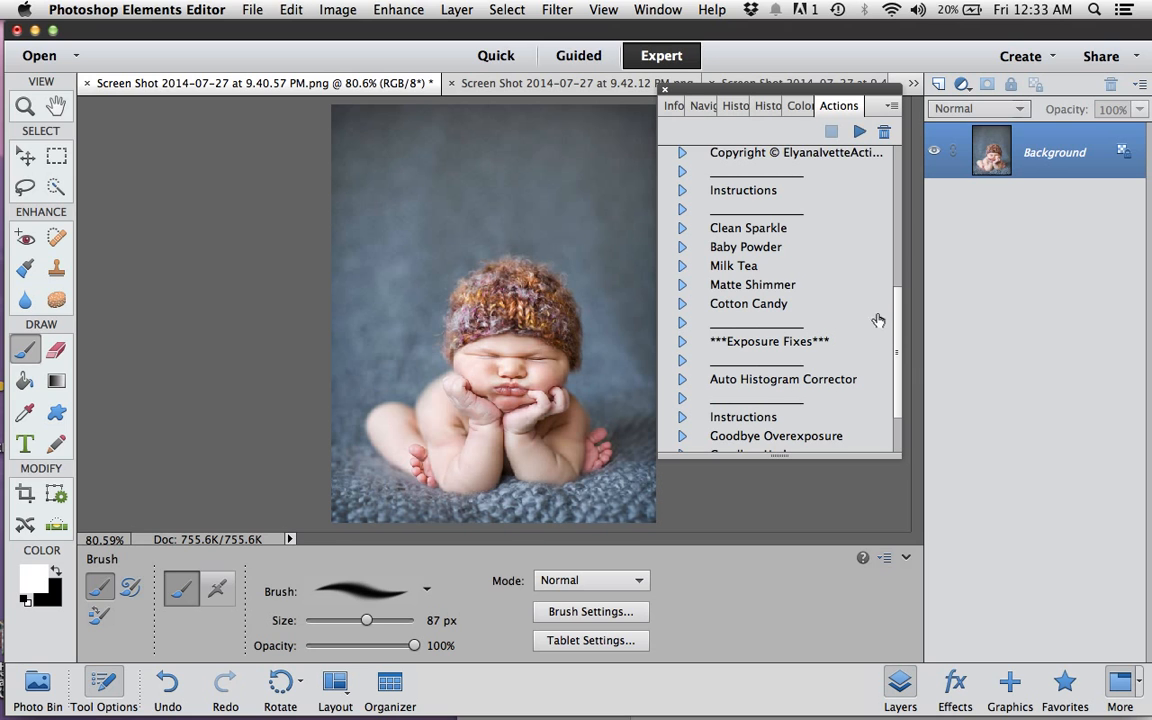
- Examine the Baby Rose Set's color effects, Instructions and exposure fixes, including Auto Histogram Corrector
{"action": "left_click_drag", "start_coordinate": [898, 298], "coordinate": [893, 360]}
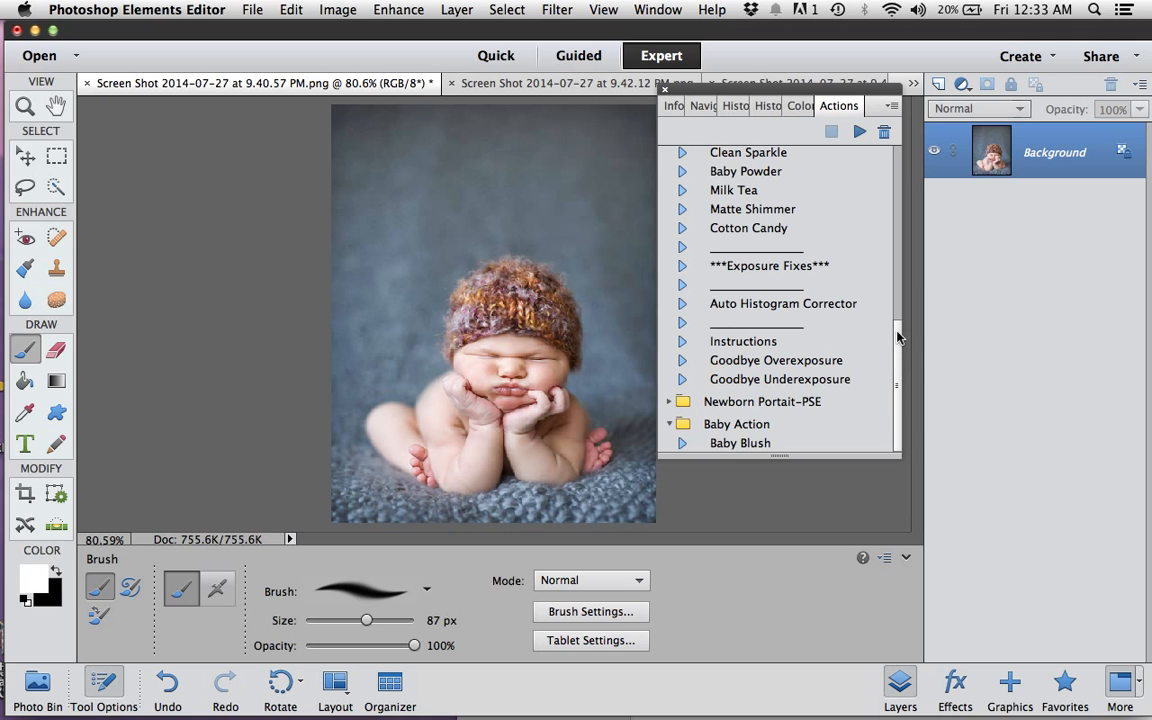
{"action": "left_click_drag", "start_coordinate": [897, 336], "coordinate": [897, 295]}
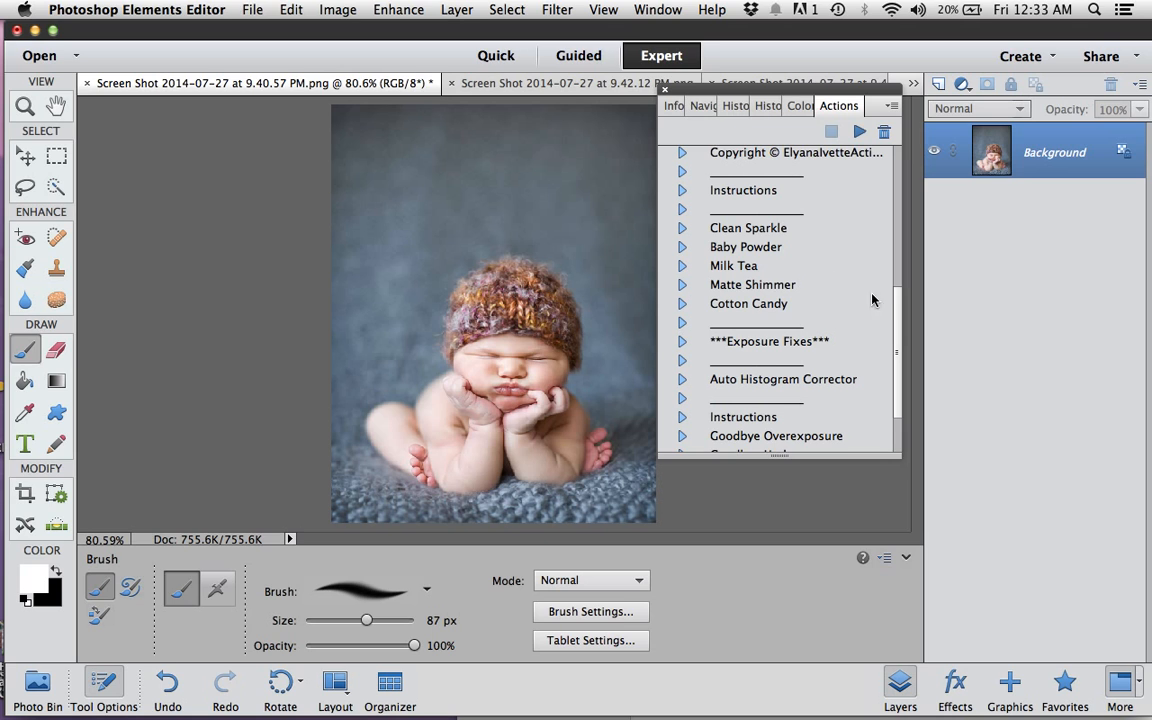
{"action": "scroll", "coordinate": [890, 297], "scroll_direction": "up", "scroll_amount": 3}
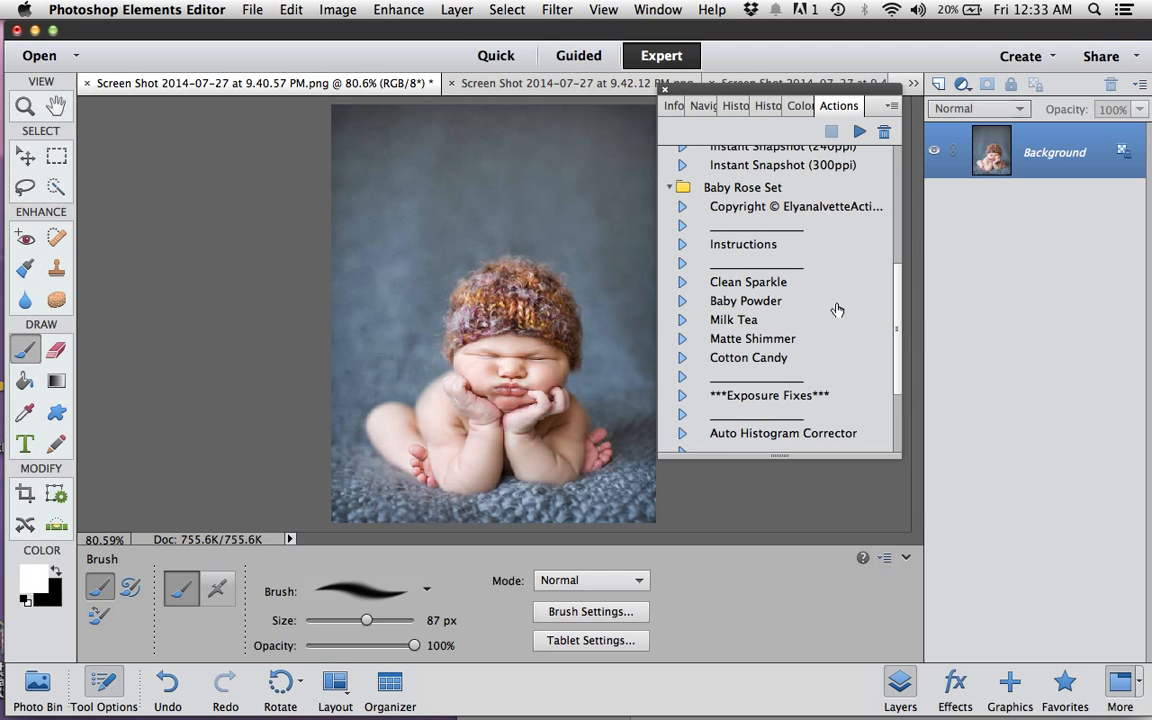
{"action": "scroll", "coordinate": [812, 249], "scroll_direction": "down", "scroll_amount": 1}
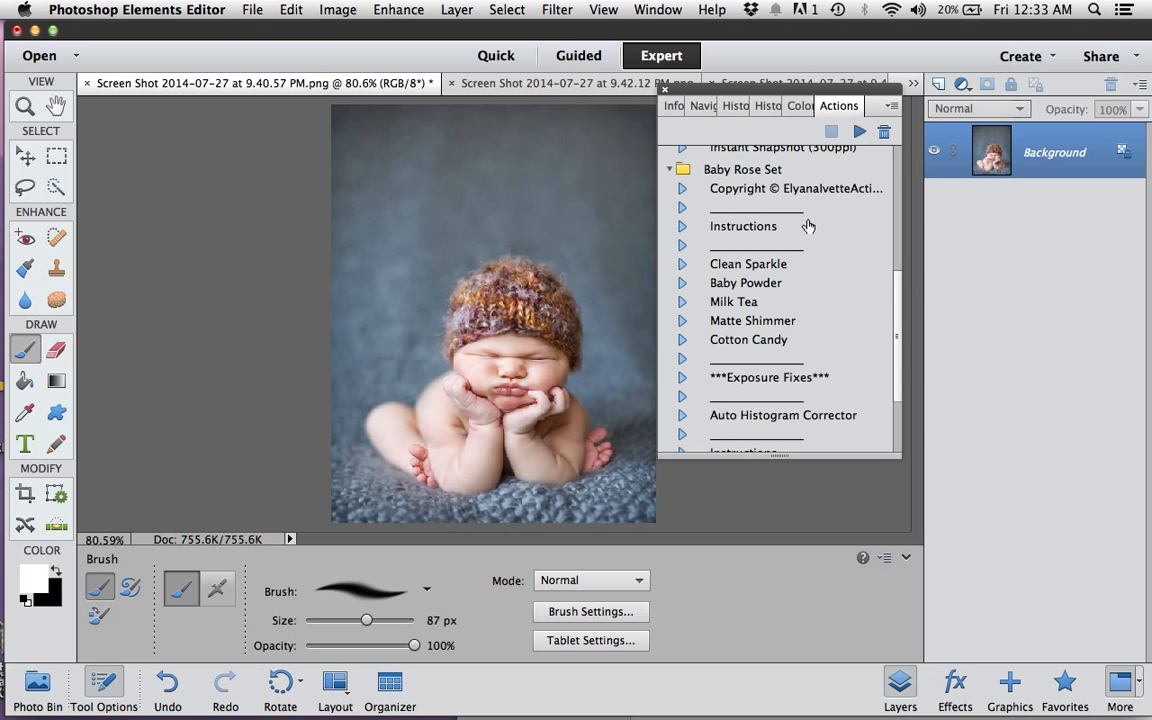
{"action": "left_click", "coordinate": [770, 230]}
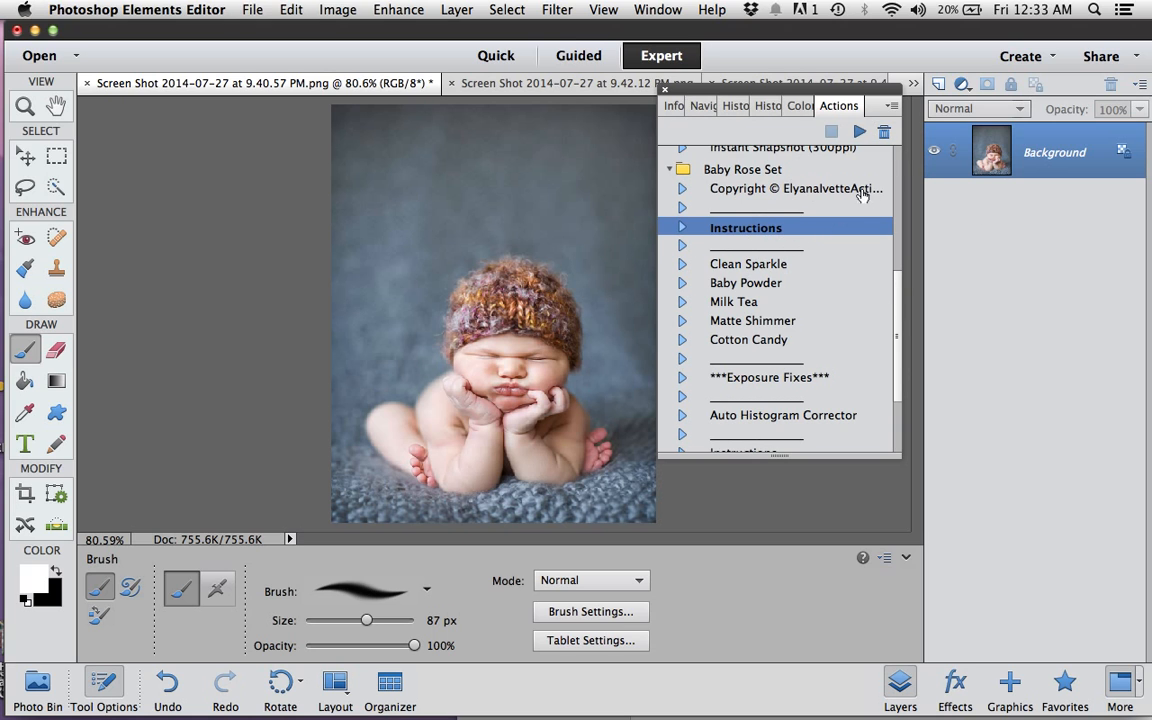
{"action": "left_click_drag", "start_coordinate": [897, 296], "coordinate": [895, 352]}
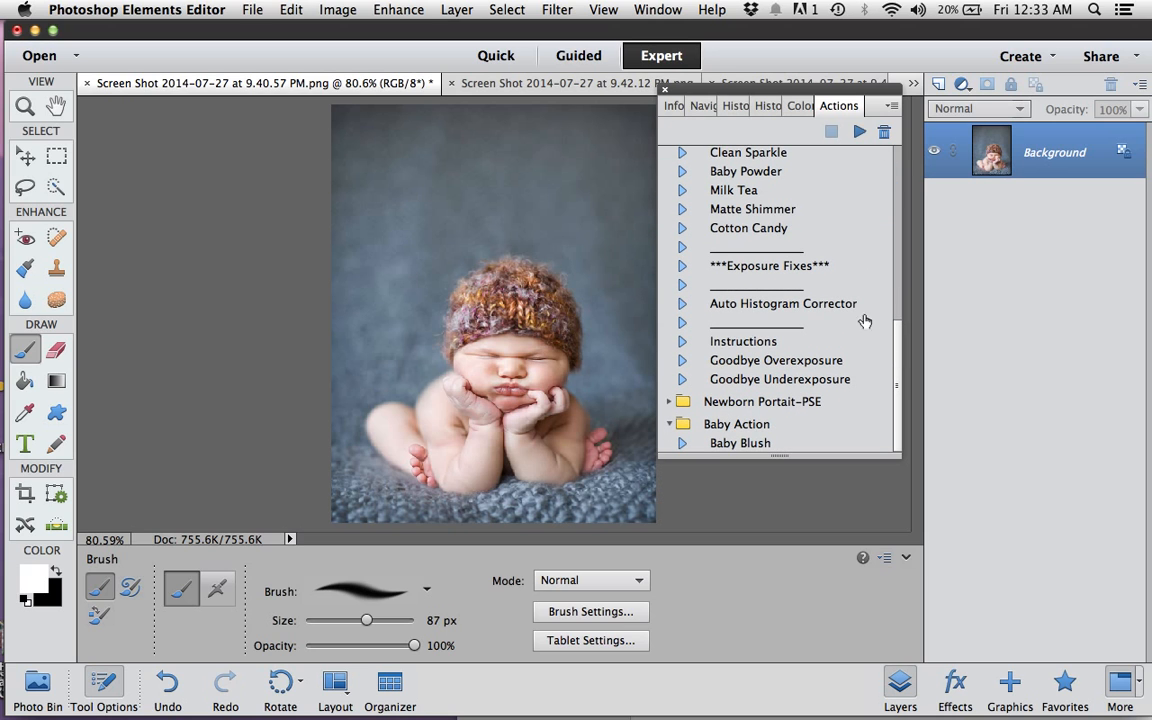
{"action": "left_click", "coordinate": [756, 309]}
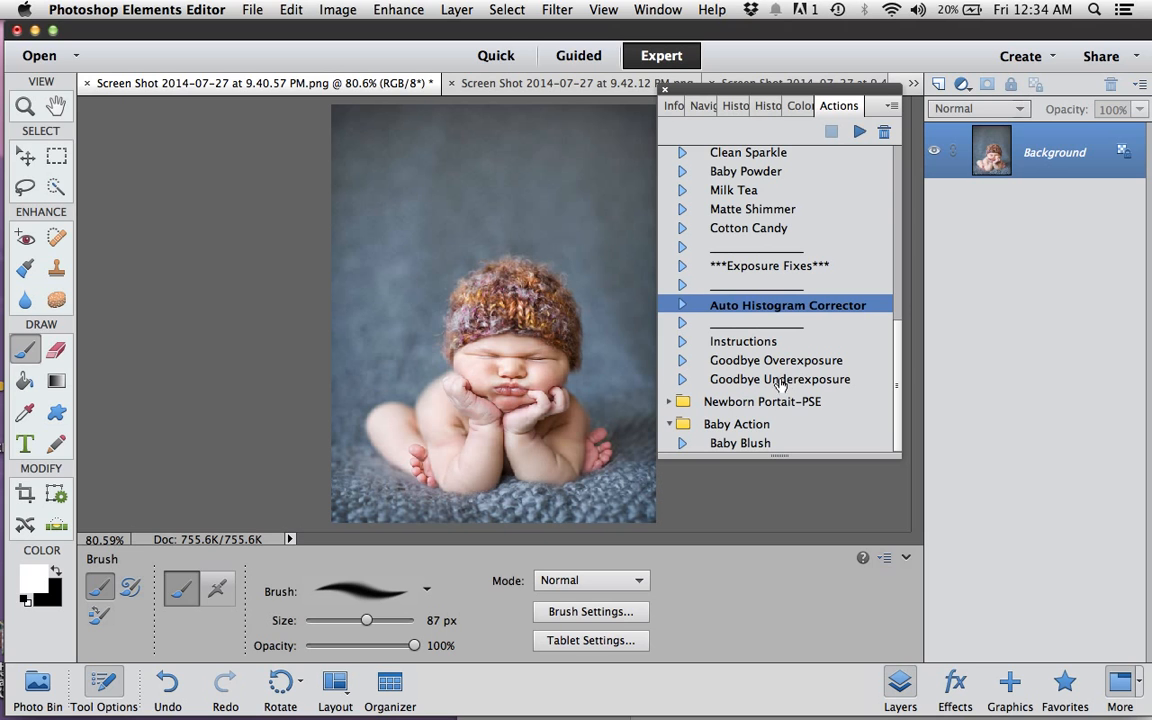
{"action": "left_click_drag", "start_coordinate": [895, 352], "coordinate": [903, 298]}
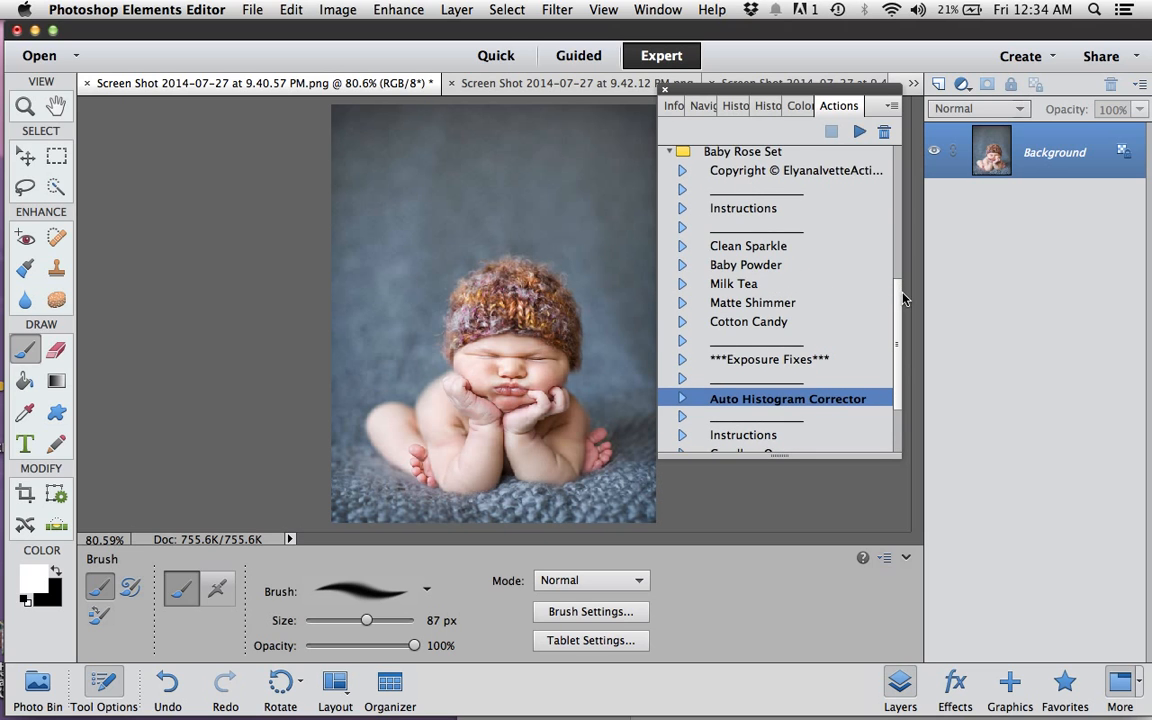
- Go through the Baby Rose Set's color effects from Clean Sparkle onward and run the Cotton Candy action
{"action": "left_click", "coordinate": [763, 248]}
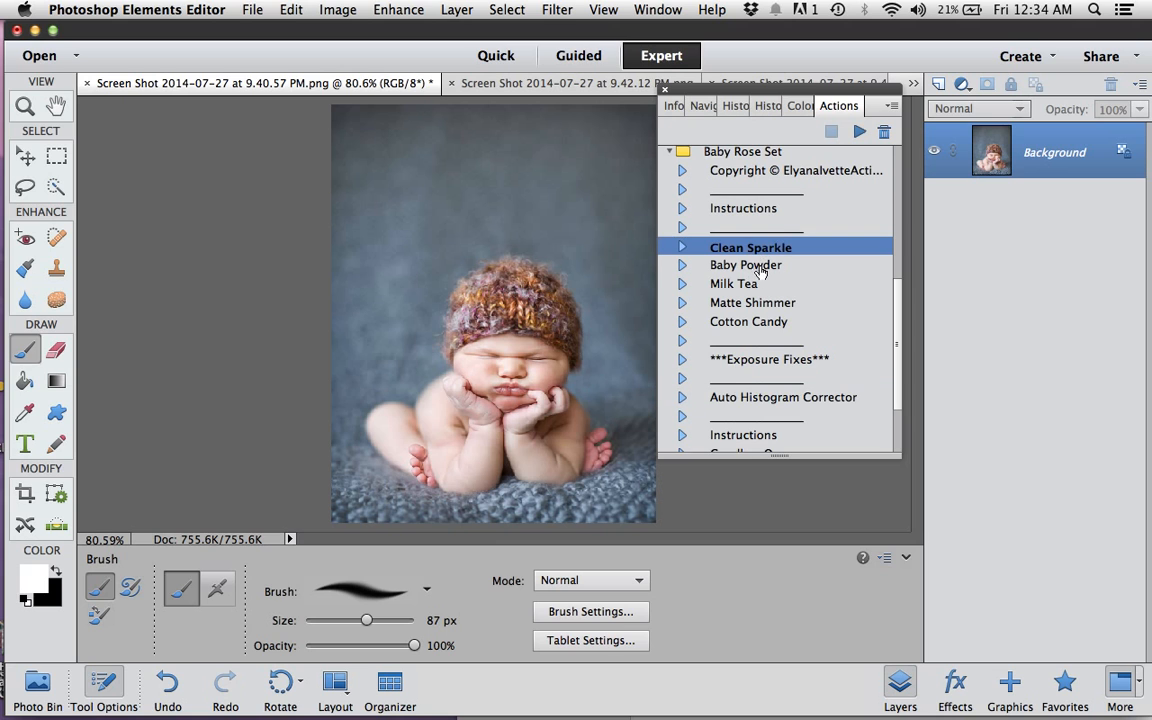
{"action": "left_click", "coordinate": [766, 265]}
{"action": "left_click", "coordinate": [737, 286]}
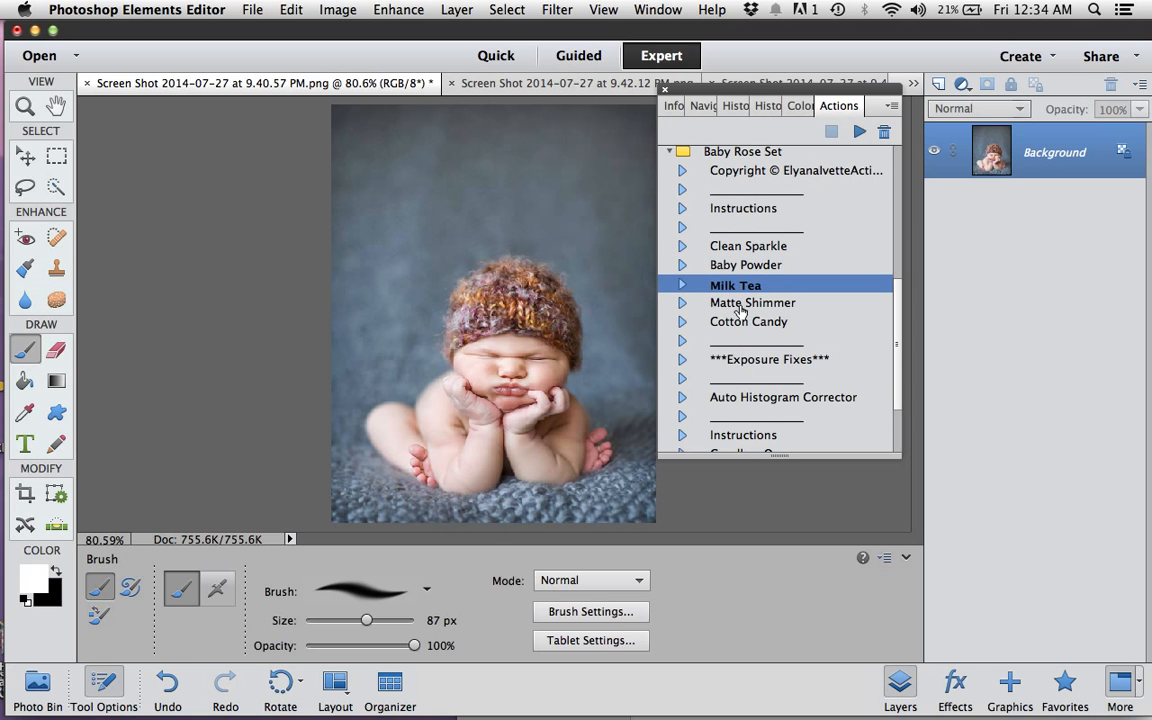
{"action": "left_click", "coordinate": [740, 304]}
{"action": "left_click", "coordinate": [737, 322]}
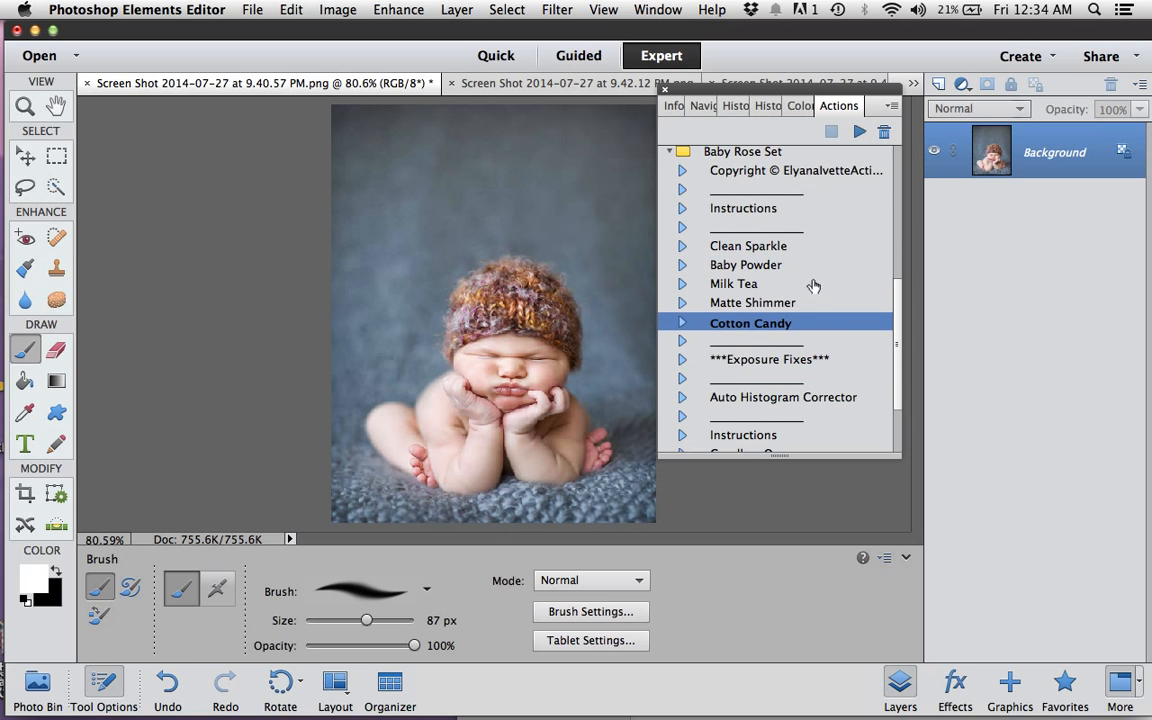
{"action": "left_click", "coordinate": [859, 131]}
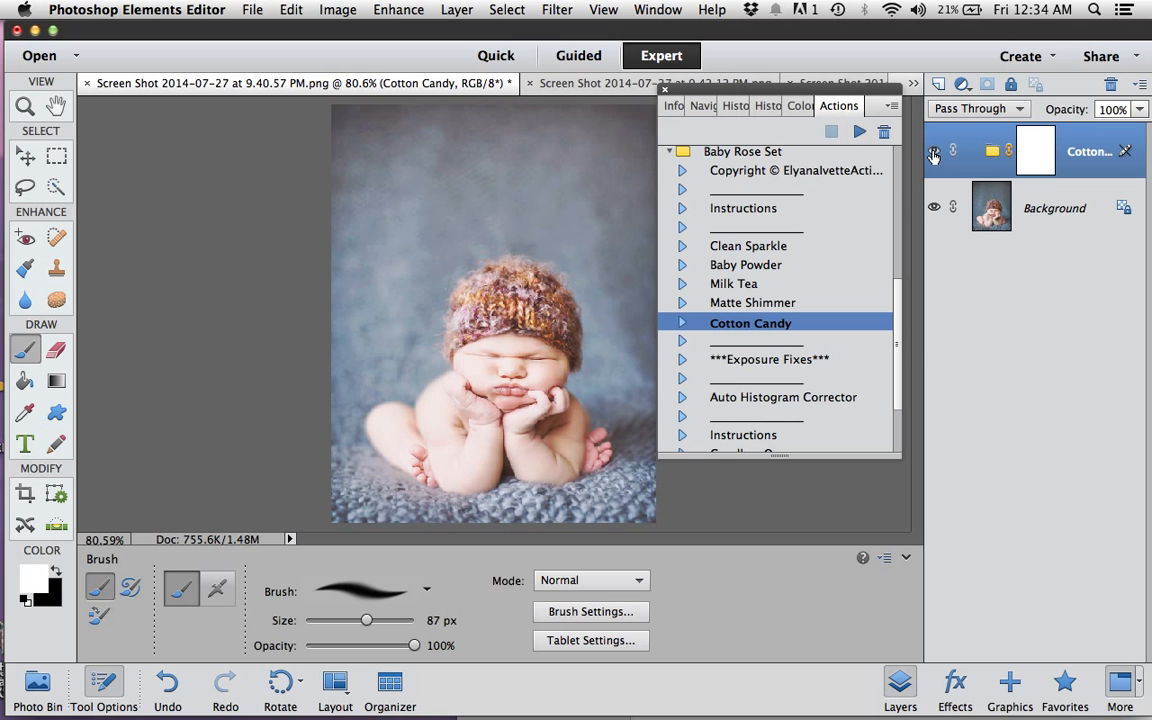
- Lower the Cotton Candy group's opacity to 79% and compare the photo with and without it
{"action": "left_click", "coordinate": [933, 152]}
{"action": "left_click", "coordinate": [933, 152]}
{"action": "left_click", "coordinate": [1139, 110]}
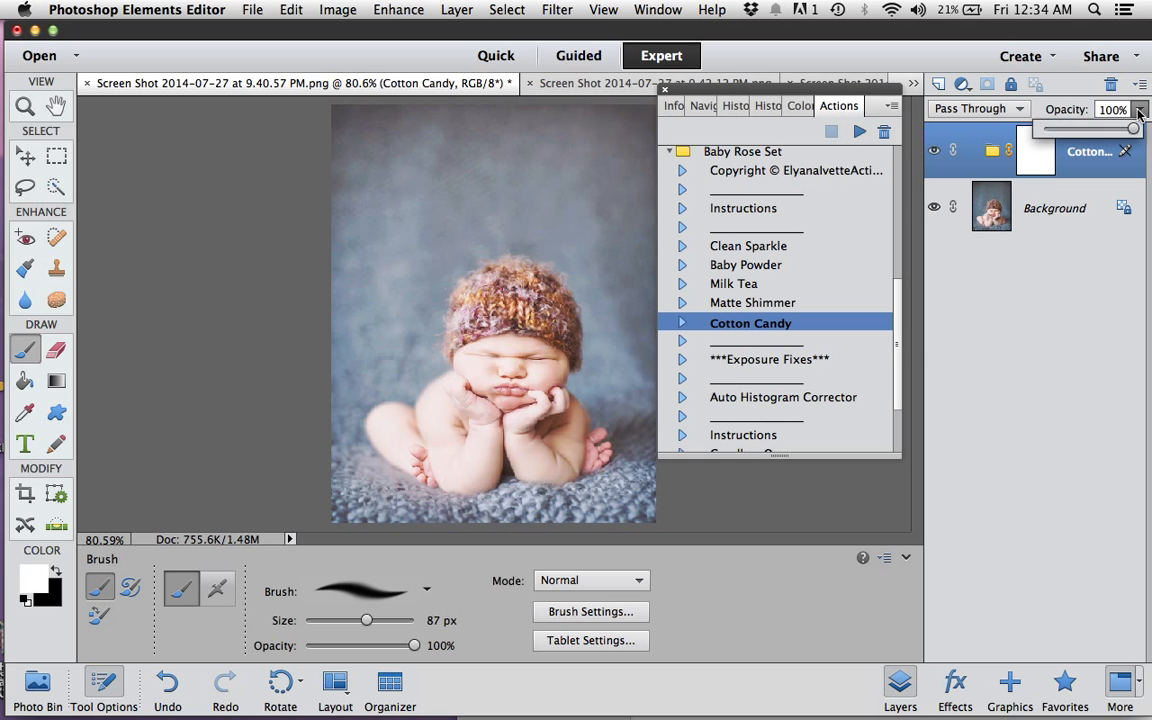
{"action": "left_click_drag", "start_coordinate": [1133, 129], "coordinate": [1113, 131]}
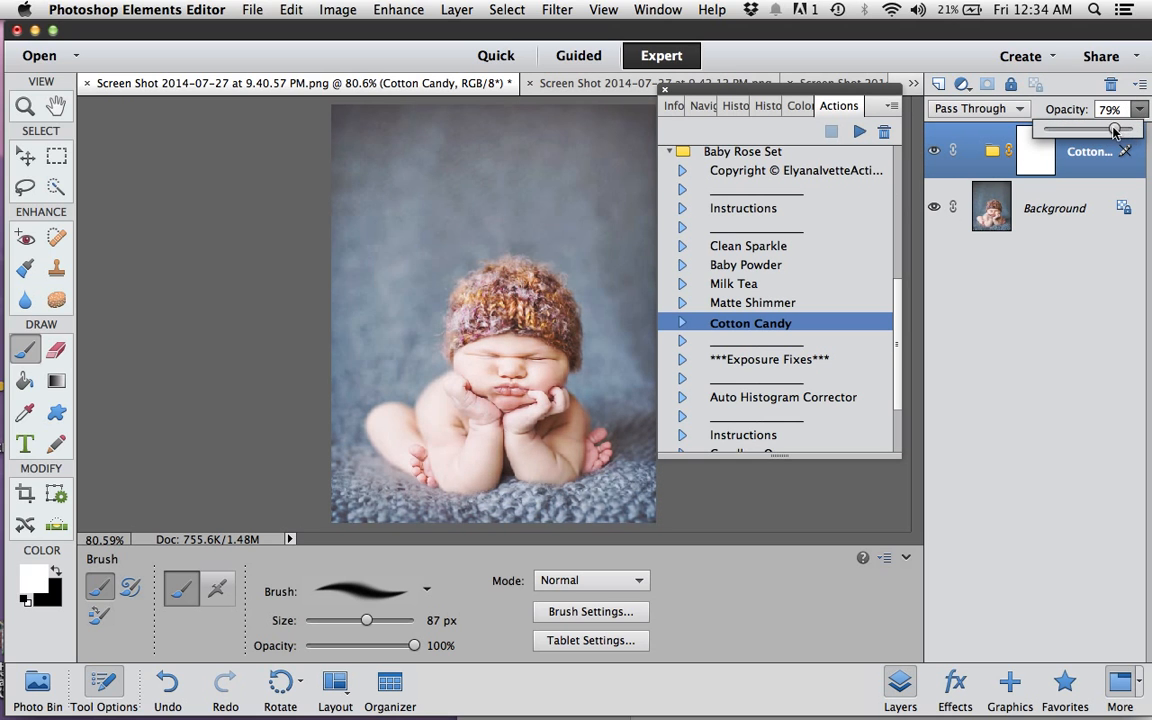
{"action": "left_click", "coordinate": [936, 152]}
{"action": "left_click", "coordinate": [940, 152]}
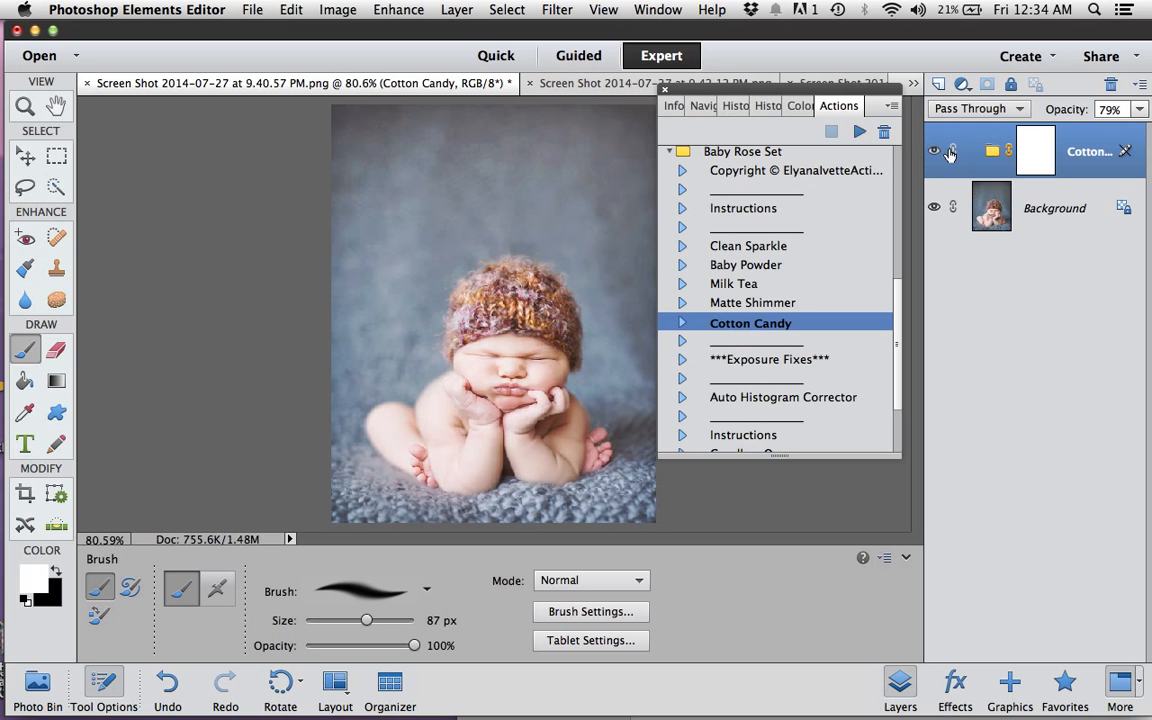
- Switch to the photo of the baby with the pink headband and run the Cotton Candy action on it
{"action": "left_click", "coordinate": [913, 83]}
{"action": "left_click", "coordinate": [913, 84]}
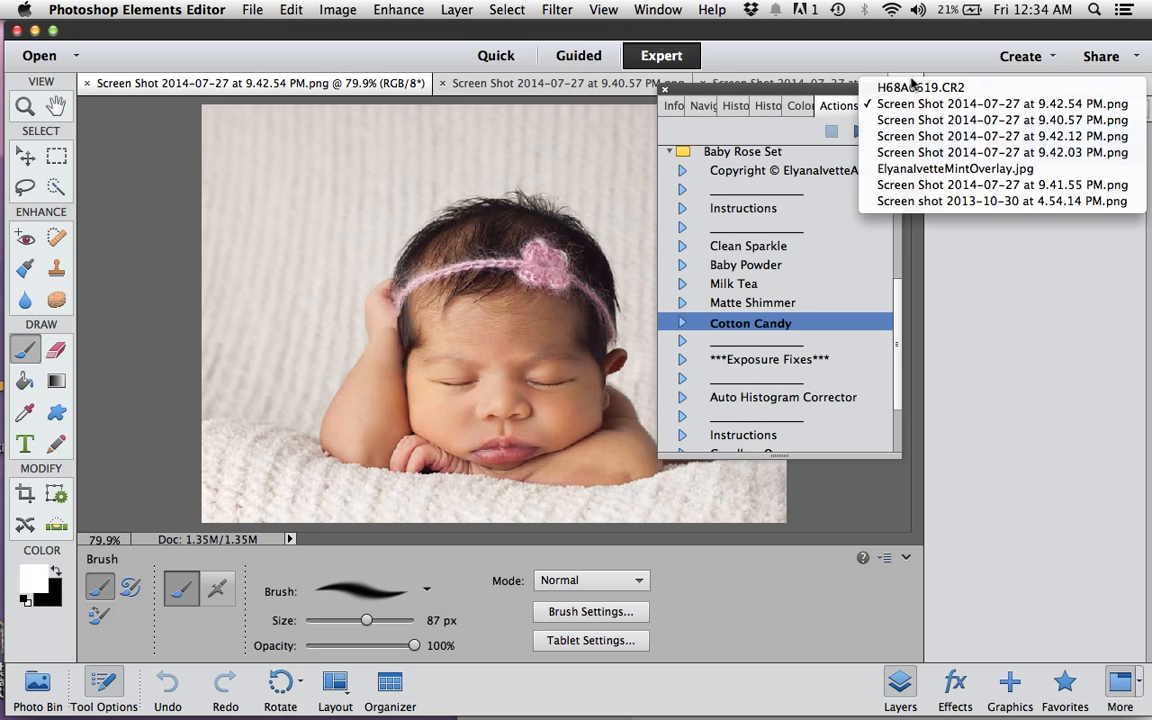
{"action": "left_click", "coordinate": [945, 287]}
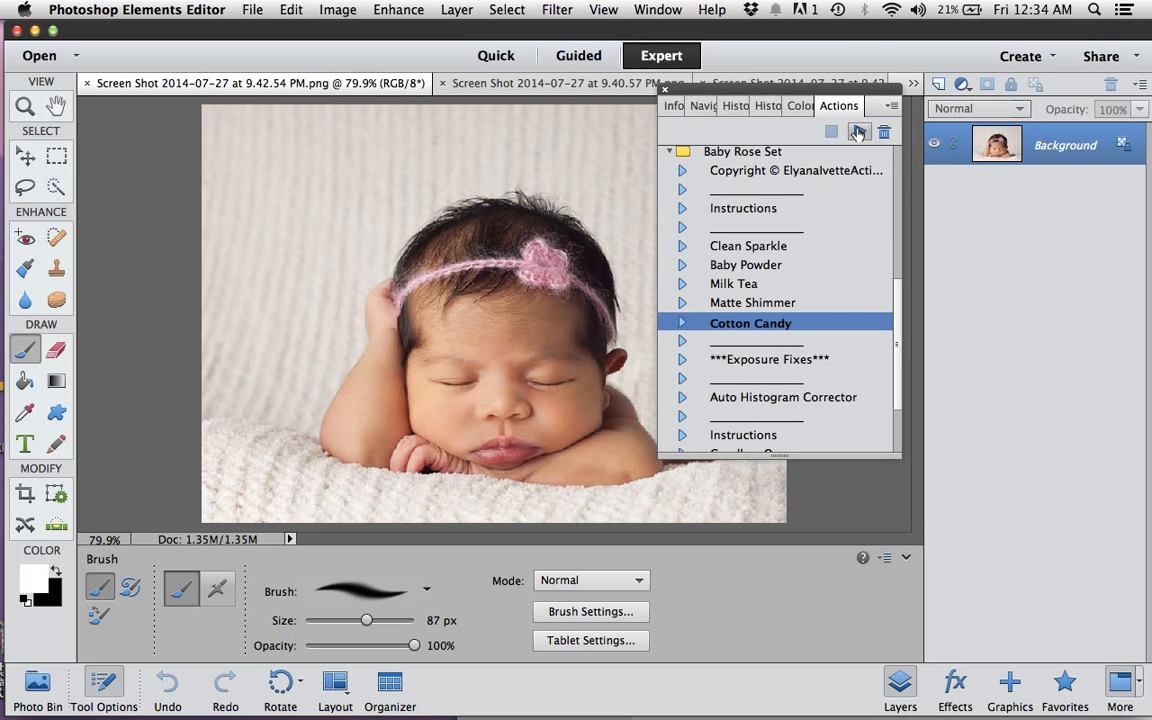
{"action": "left_click", "coordinate": [859, 131]}
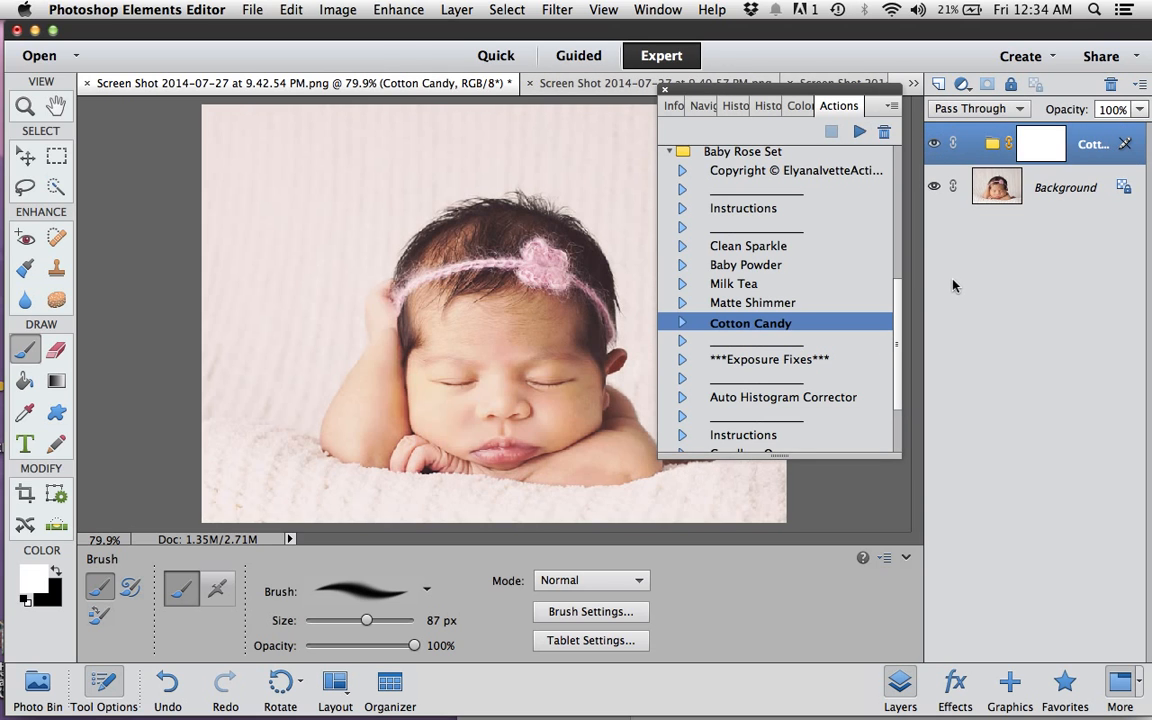
- Compare the headband photo with the Cotton Candy group at 83% opacity and without it, and delete the group
{"action": "left_click", "coordinate": [1138, 109]}
{"action": "left_click_drag", "start_coordinate": [1128, 130], "coordinate": [1119, 130]}
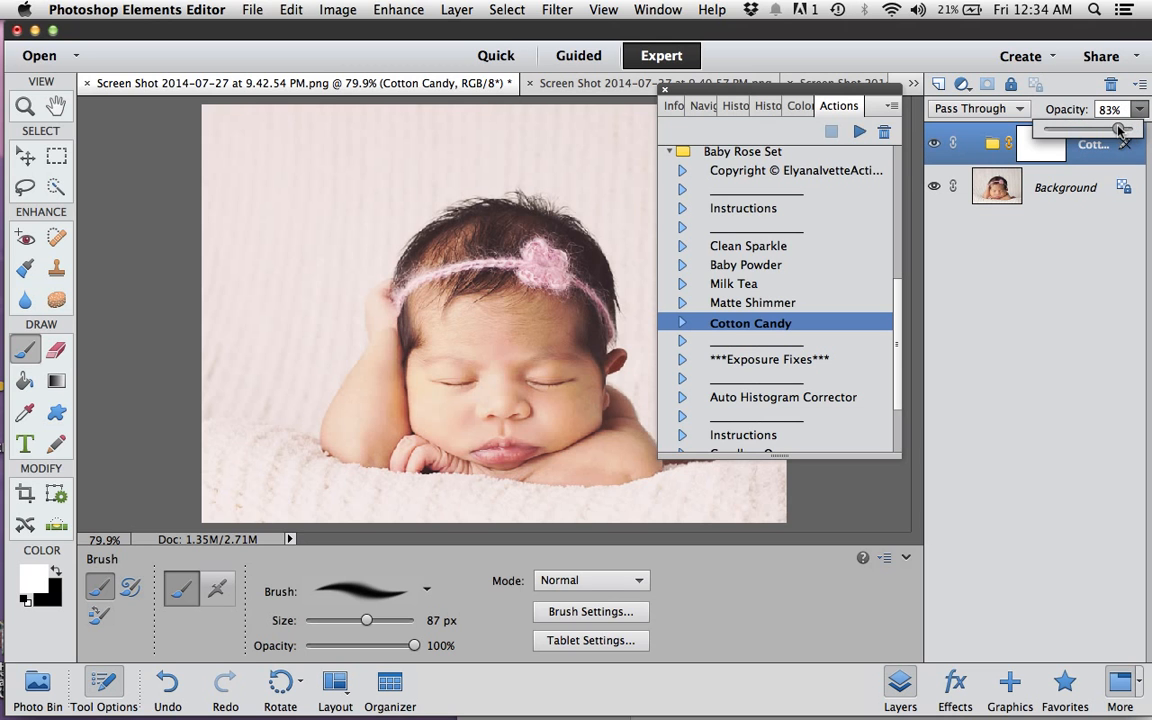
{"action": "left_click", "coordinate": [934, 144]}
{"action": "left_click", "coordinate": [934, 144]}
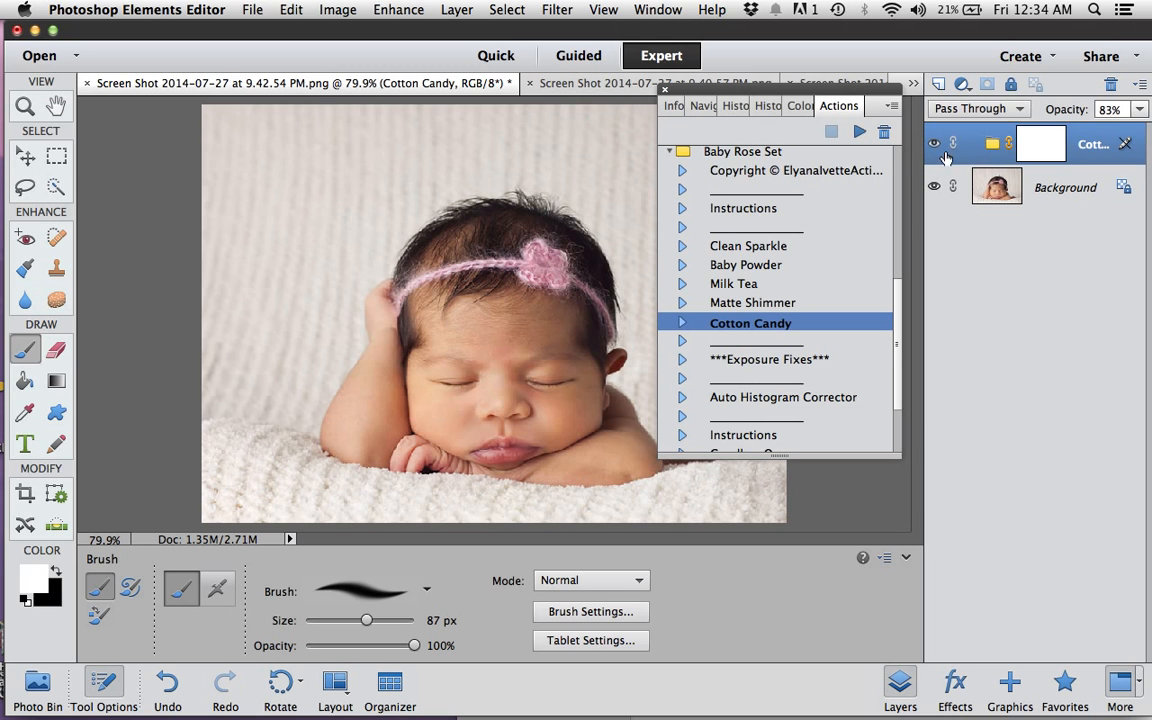
{"action": "left_click", "coordinate": [1110, 84]}
{"action": "left_click", "coordinate": [726, 278]}
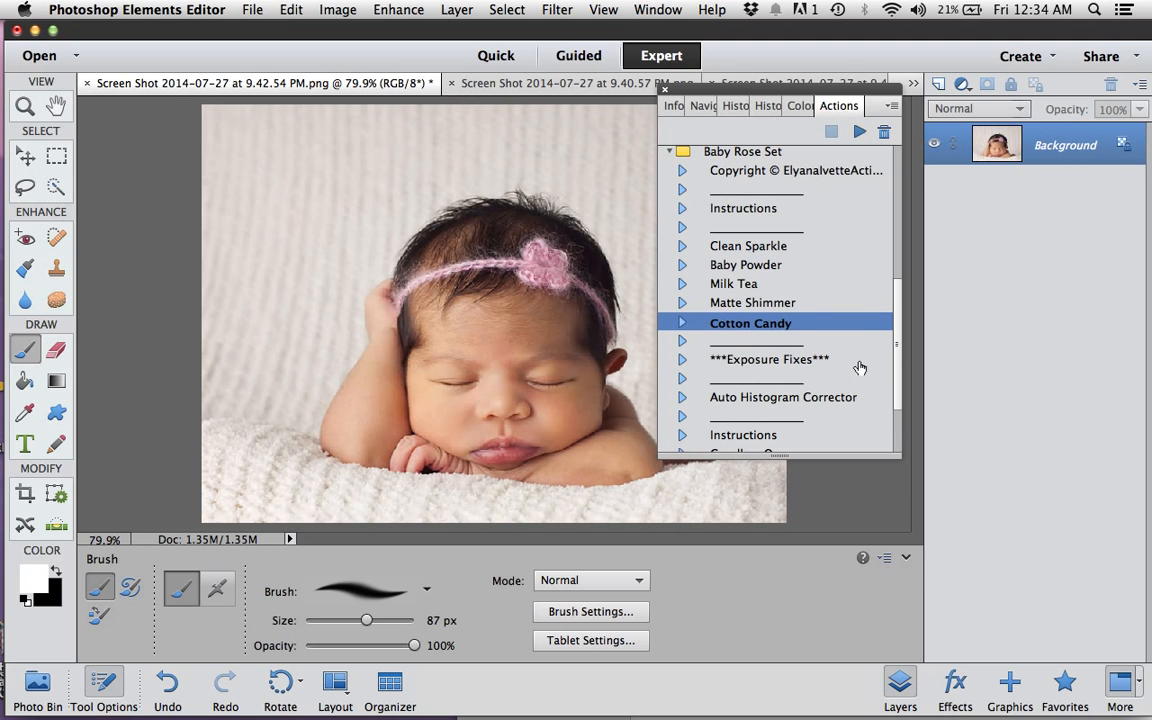
- Run the Matte Shimmer action on the pink headband photo and compare the photo with and without the effect
{"action": "left_click", "coordinate": [745, 304]}
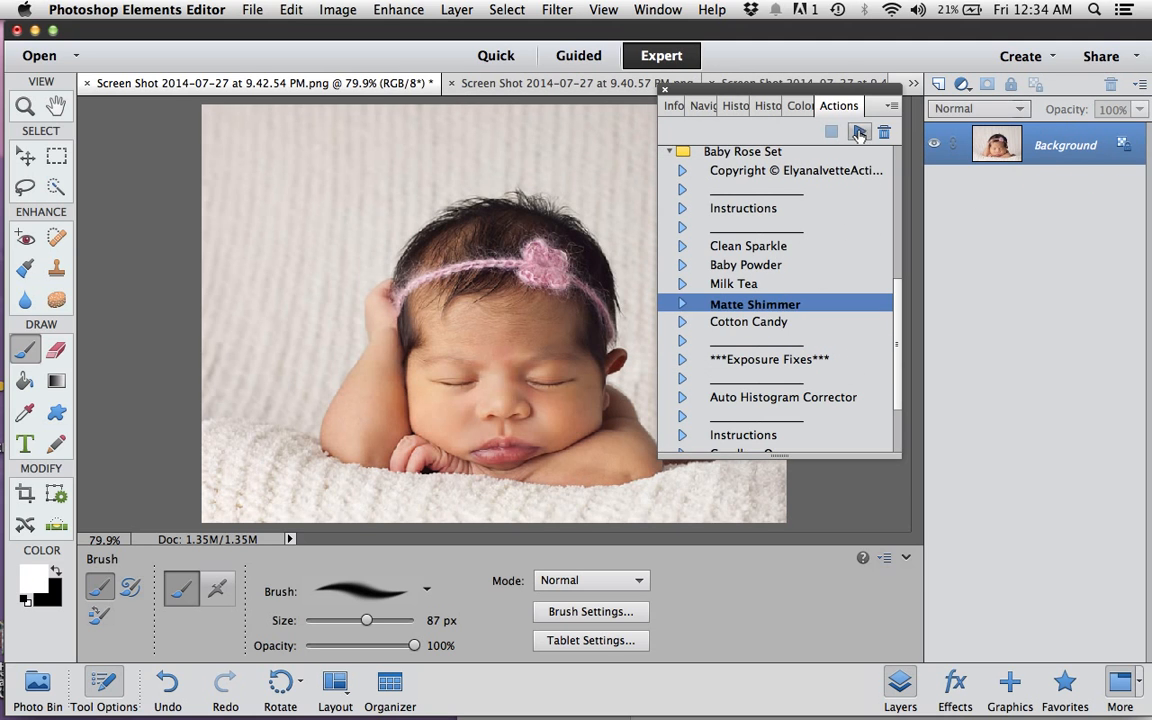
{"action": "left_click", "coordinate": [859, 131]}
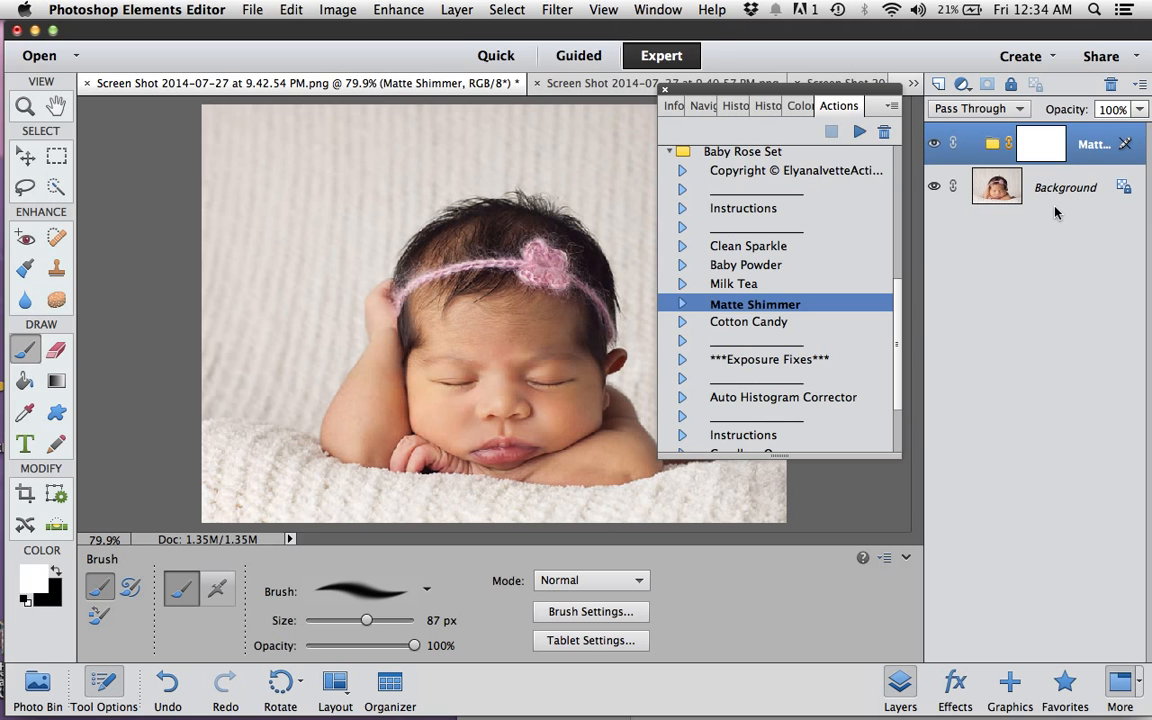
{"action": "left_click", "coordinate": [932, 146]}
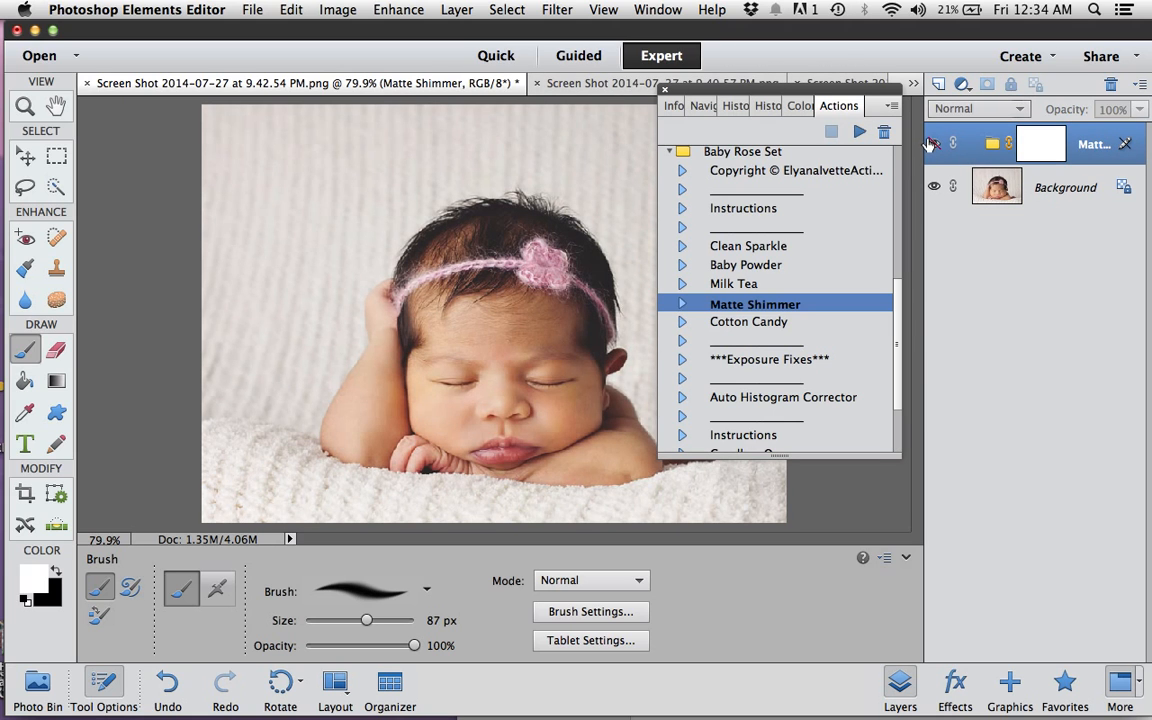
{"action": "left_click", "coordinate": [932, 145]}
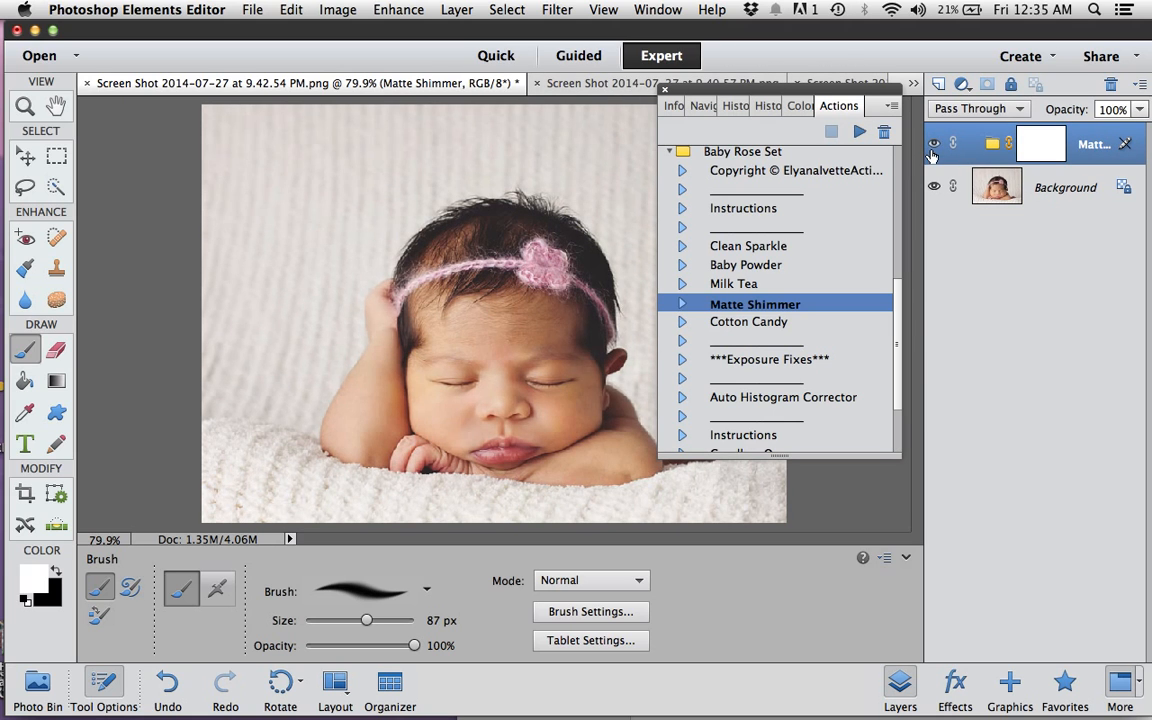
{"action": "left_click", "coordinate": [932, 146]}
{"action": "left_click", "coordinate": [931, 146]}
- Switch to the photo of the baby in the knit hat and delete its Cotton Candy group
{"action": "left_click", "coordinate": [560, 84]}
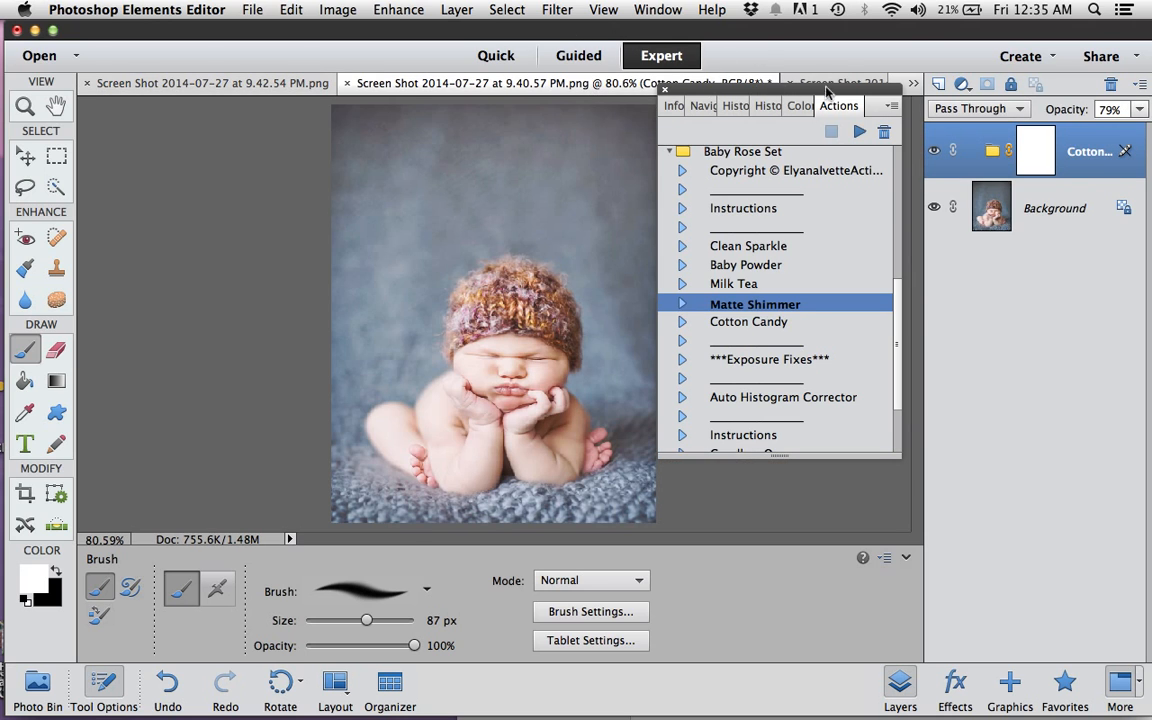
{"action": "left_click", "coordinate": [1110, 85]}
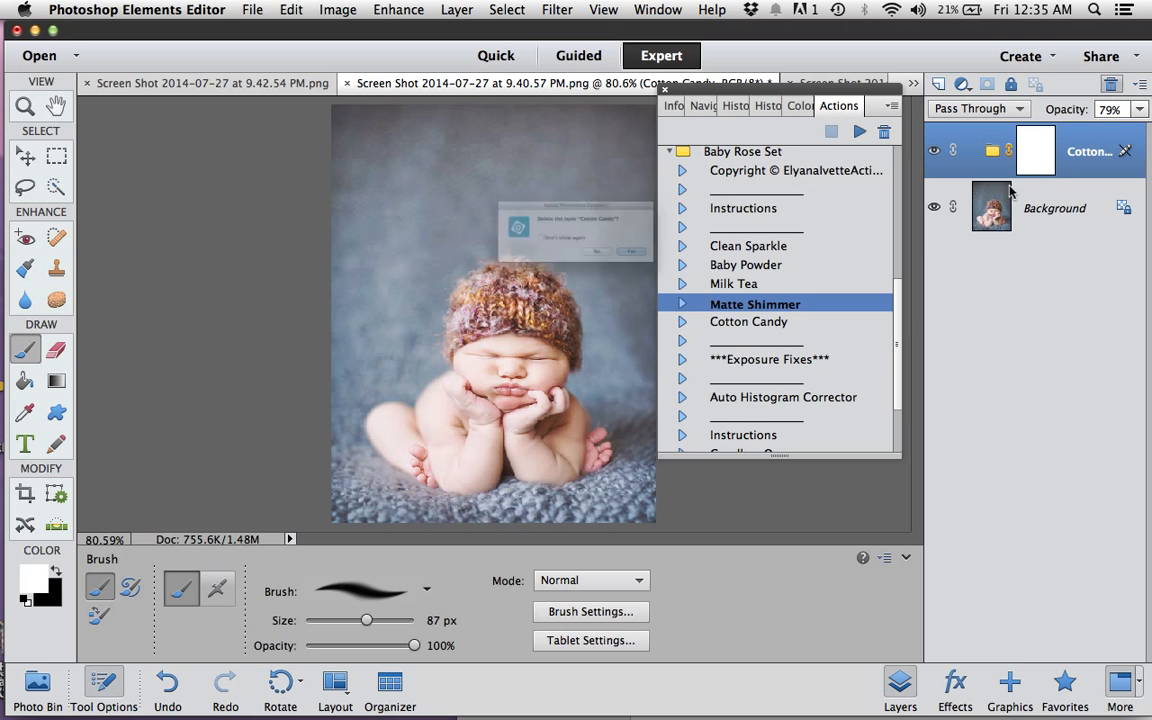
{"action": "left_click", "coordinate": [710, 272]}
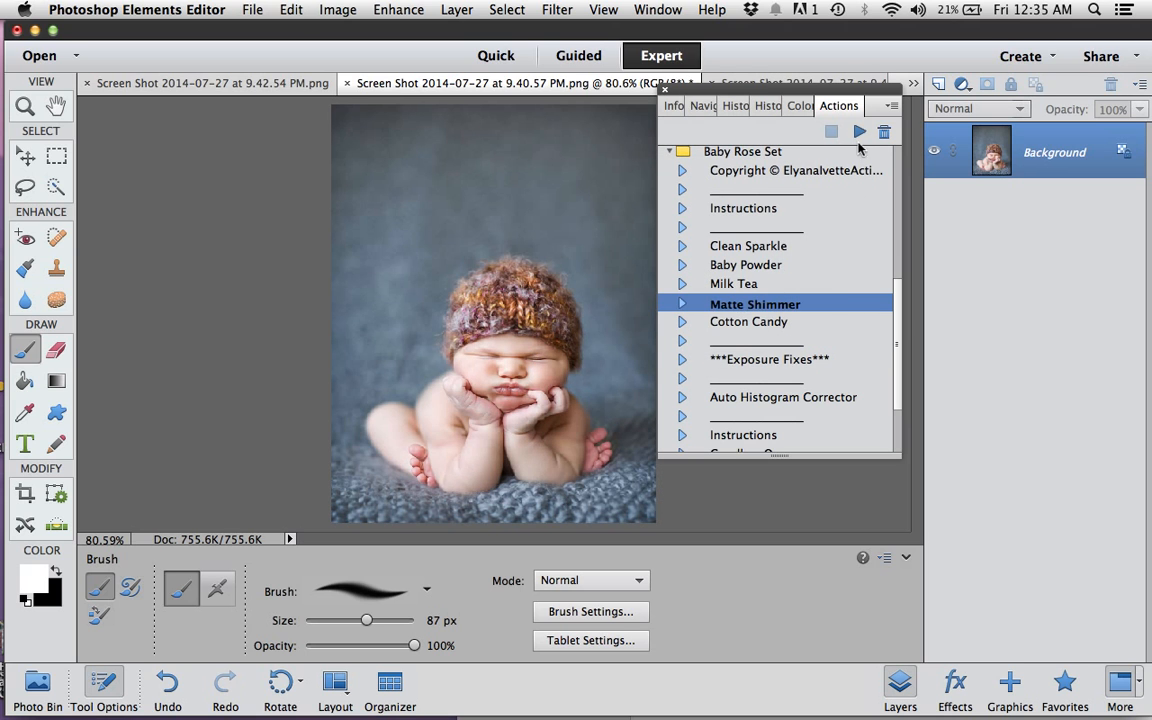
- Run the Matte Shimmer action on the knit hat photo and compare it with and without the effect
{"action": "left_click", "coordinate": [859, 131]}
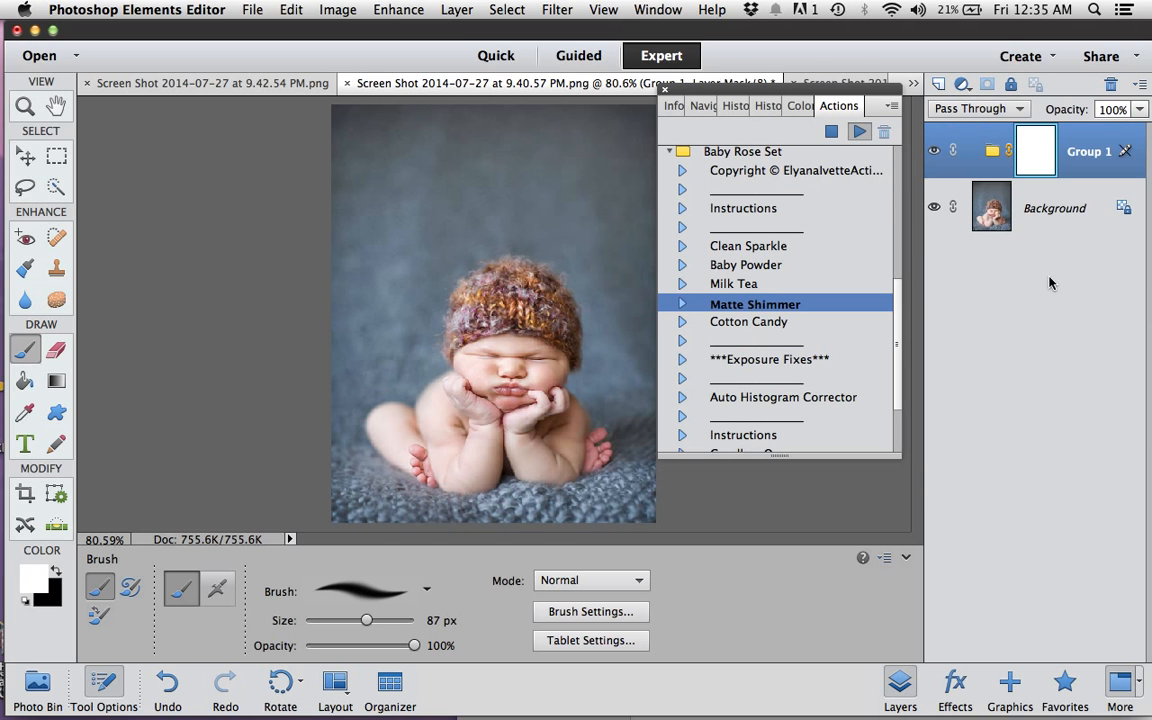
{"action": "left_click", "coordinate": [932, 149]}
{"action": "left_click", "coordinate": [933, 150]}
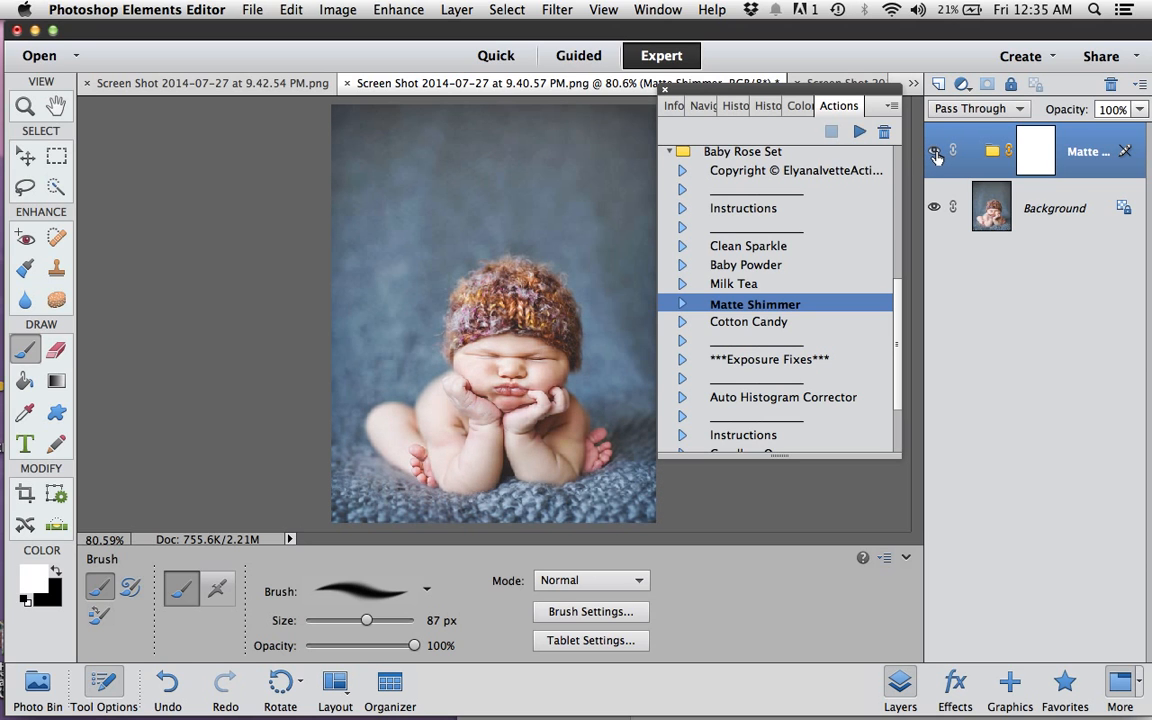
{"action": "left_click", "coordinate": [934, 151]}
{"action": "left_click", "coordinate": [933, 151]}
- Delete the Matte Shimmer group from the knit hat photo and run the Milk Tea action instead
{"action": "left_click", "coordinate": [1110, 84]}
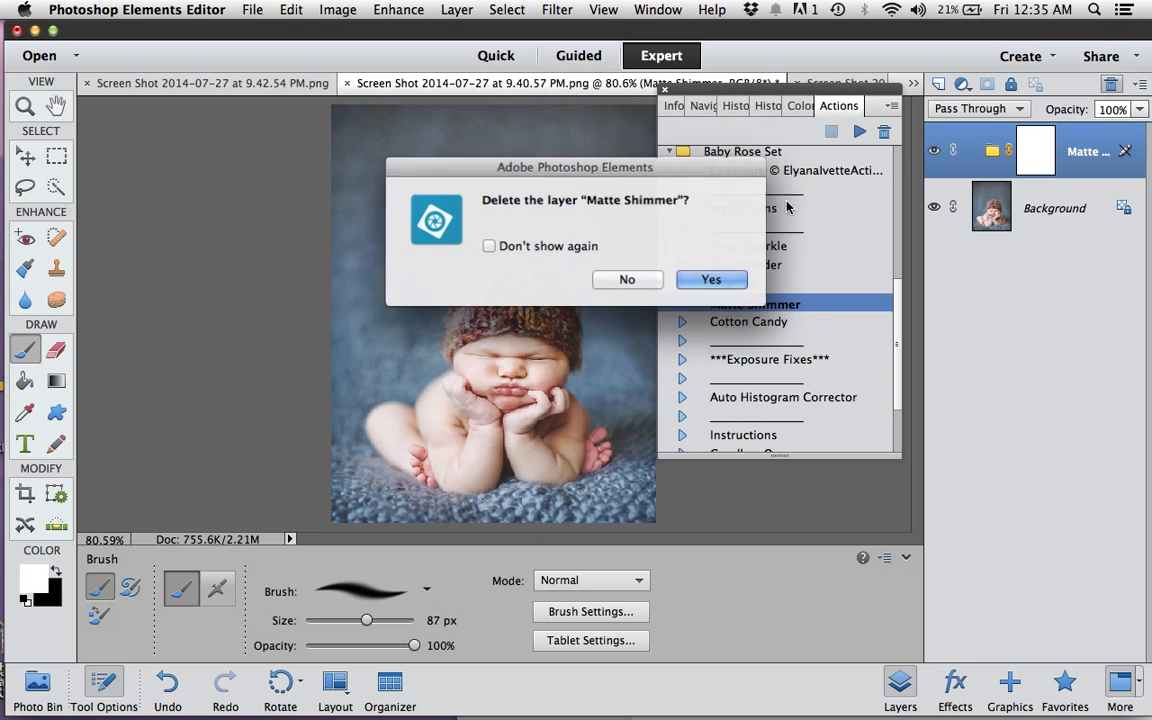
{"action": "left_click", "coordinate": [700, 277]}
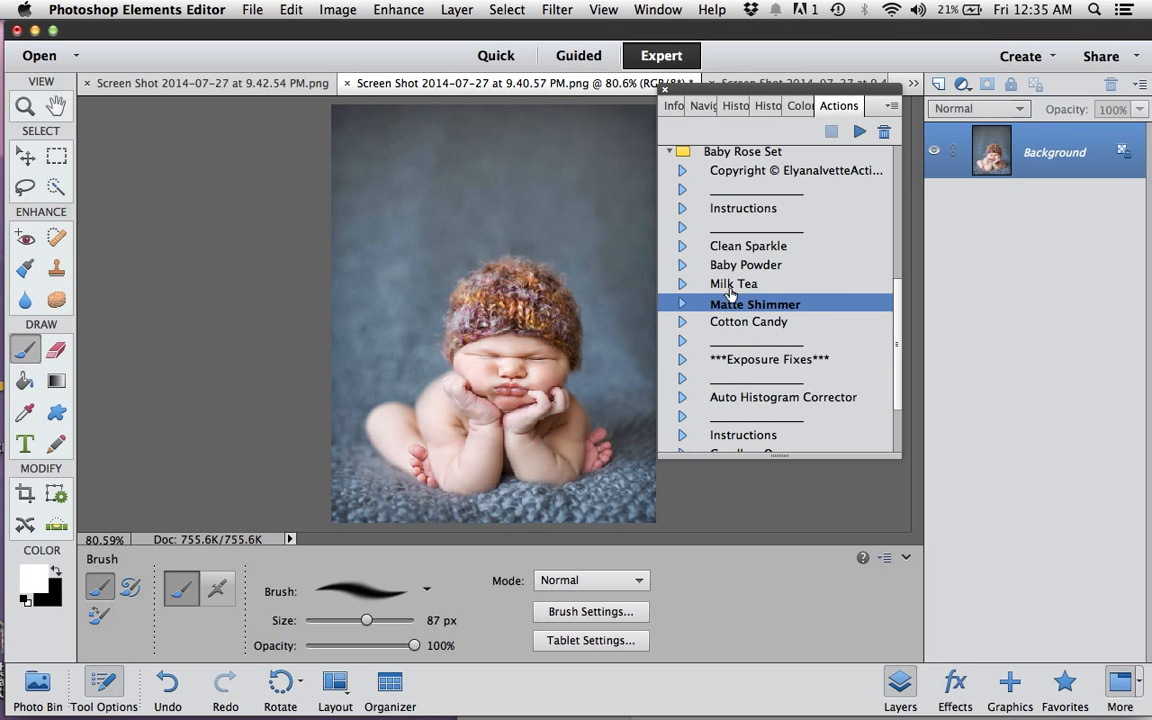
{"action": "left_click", "coordinate": [731, 285]}
{"action": "left_click", "coordinate": [859, 131]}
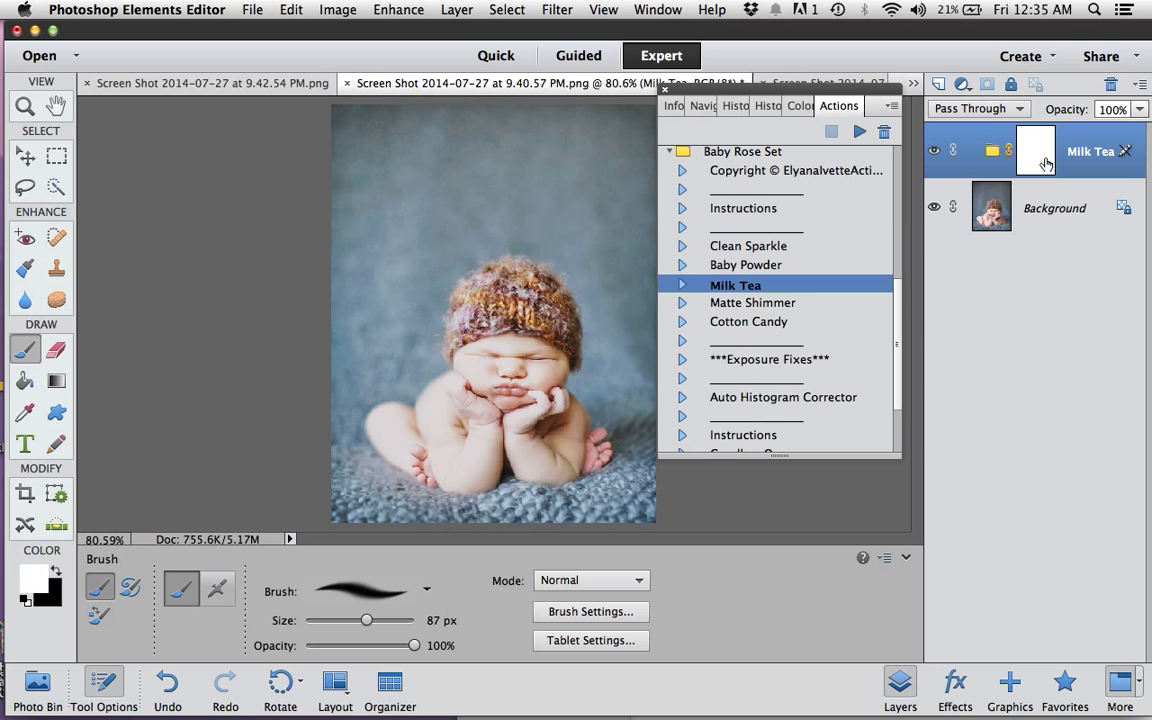
- Compare the knit hat photo with and without the Milk Tea group, and delete the group
{"action": "left_click", "coordinate": [935, 150]}
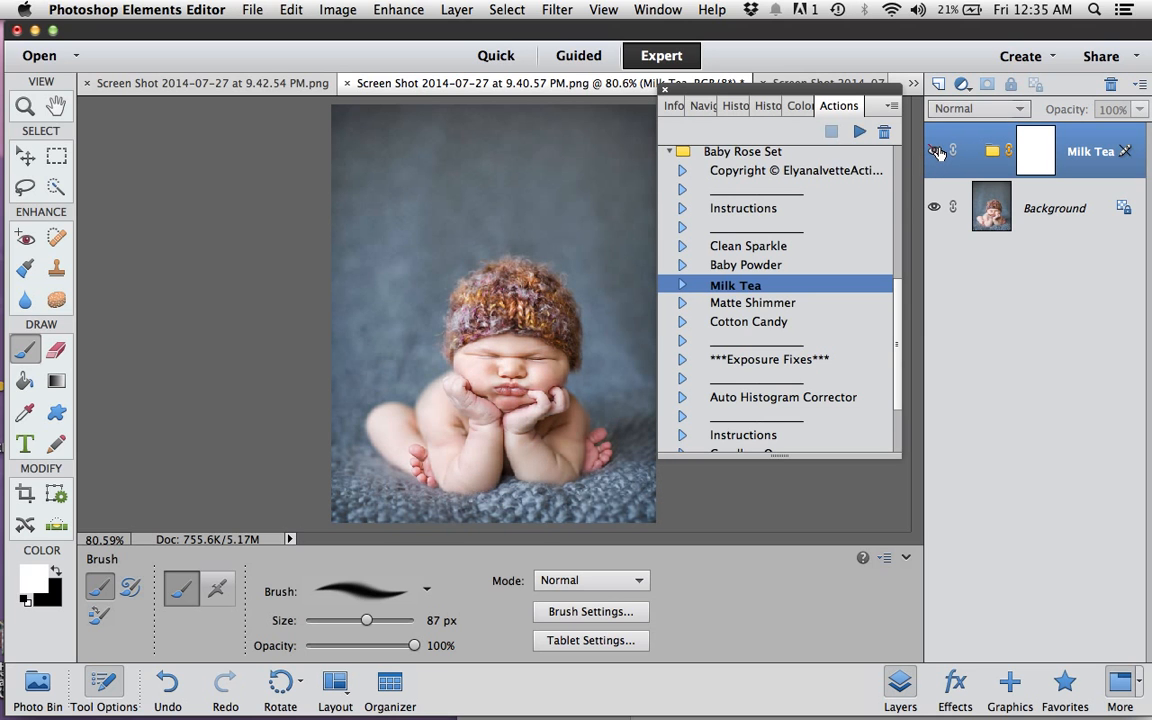
{"action": "left_click", "coordinate": [937, 151]}
{"action": "left_click", "coordinate": [935, 151]}
{"action": "left_click", "coordinate": [936, 152]}
{"action": "left_click", "coordinate": [1110, 85]}
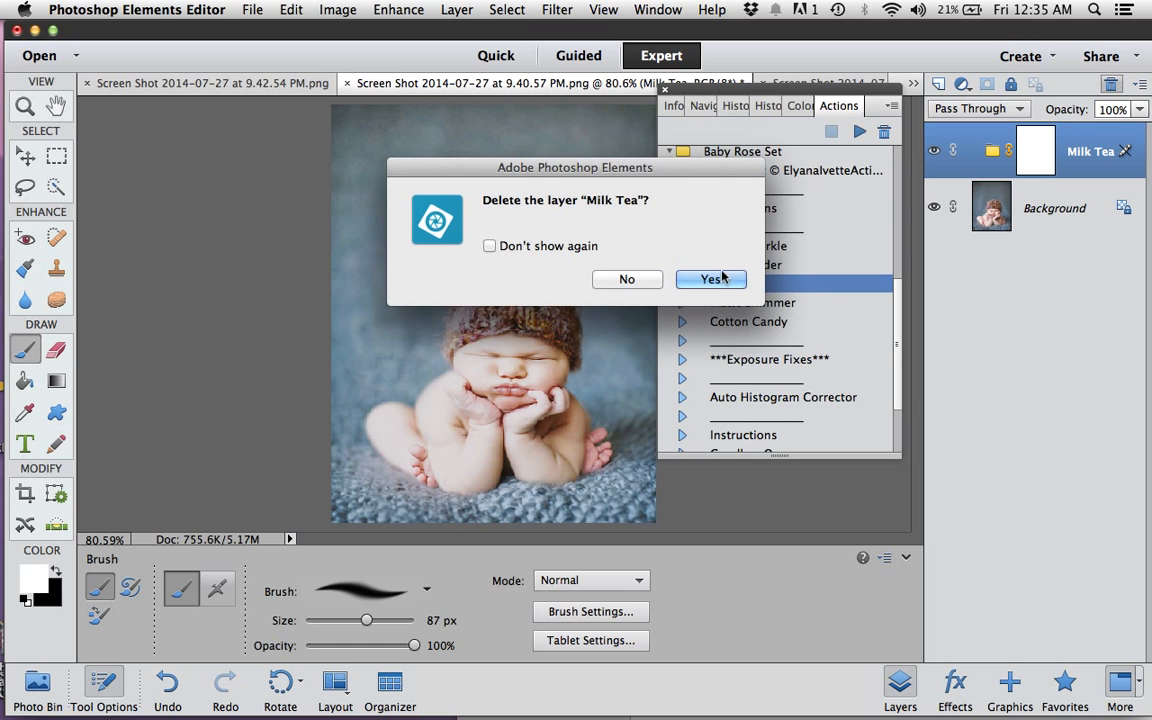
{"action": "left_click", "coordinate": [726, 284]}
- Switch to the photo of the baby wrapped in white knit in the wooden crate and run the Milk Tea action
{"action": "left_click", "coordinate": [913, 84]}
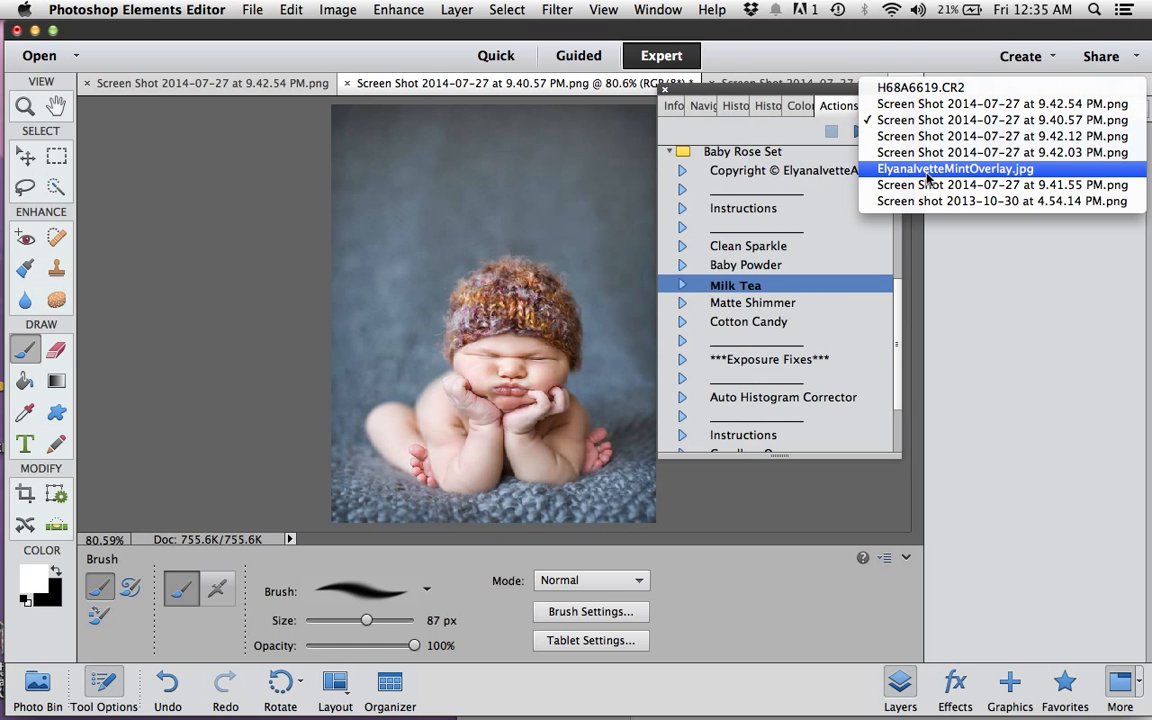
{"action": "left_click", "coordinate": [876, 137]}
{"action": "left_click", "coordinate": [913, 86]}
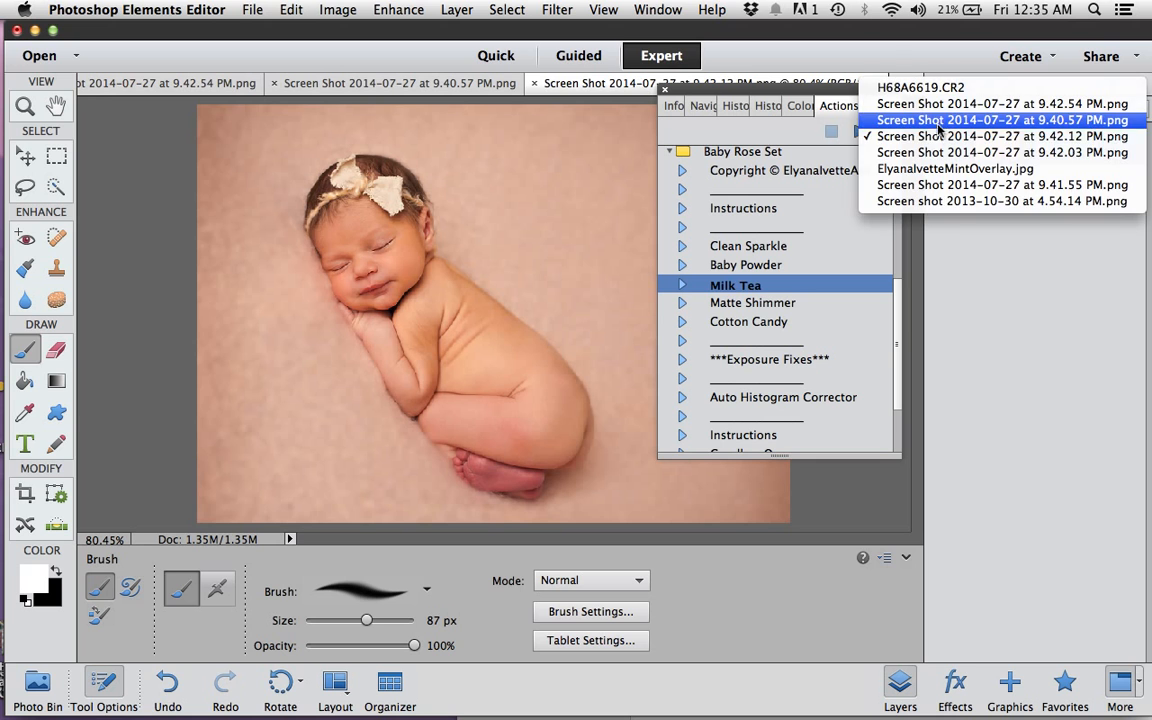
{"action": "left_click", "coordinate": [870, 140]}
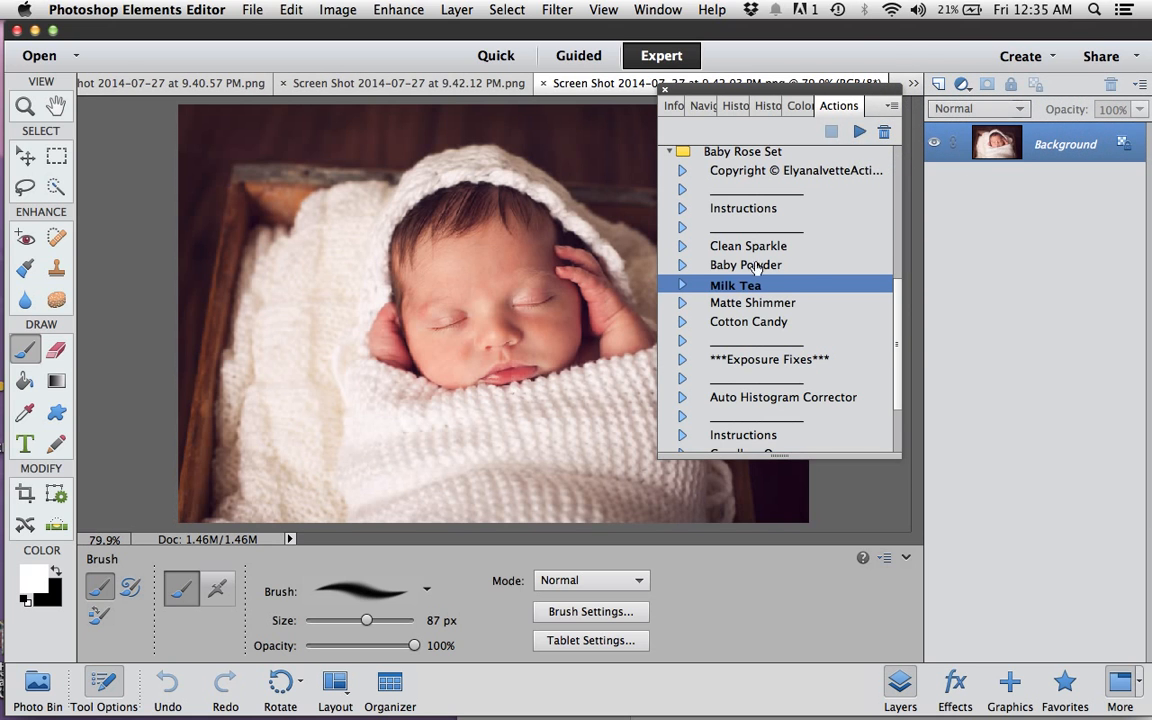
{"action": "left_click", "coordinate": [860, 133]}
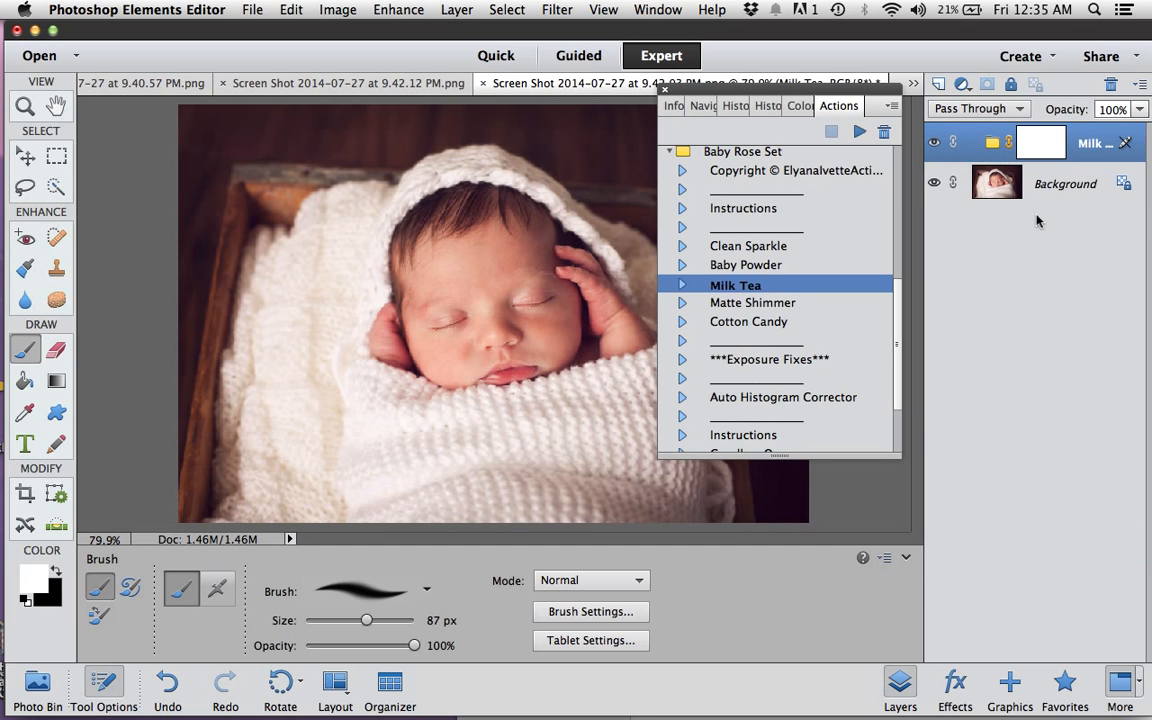
- Compare the wooden crate photo with and without the Milk Tea group, and delete the group
{"action": "left_click", "coordinate": [933, 143]}
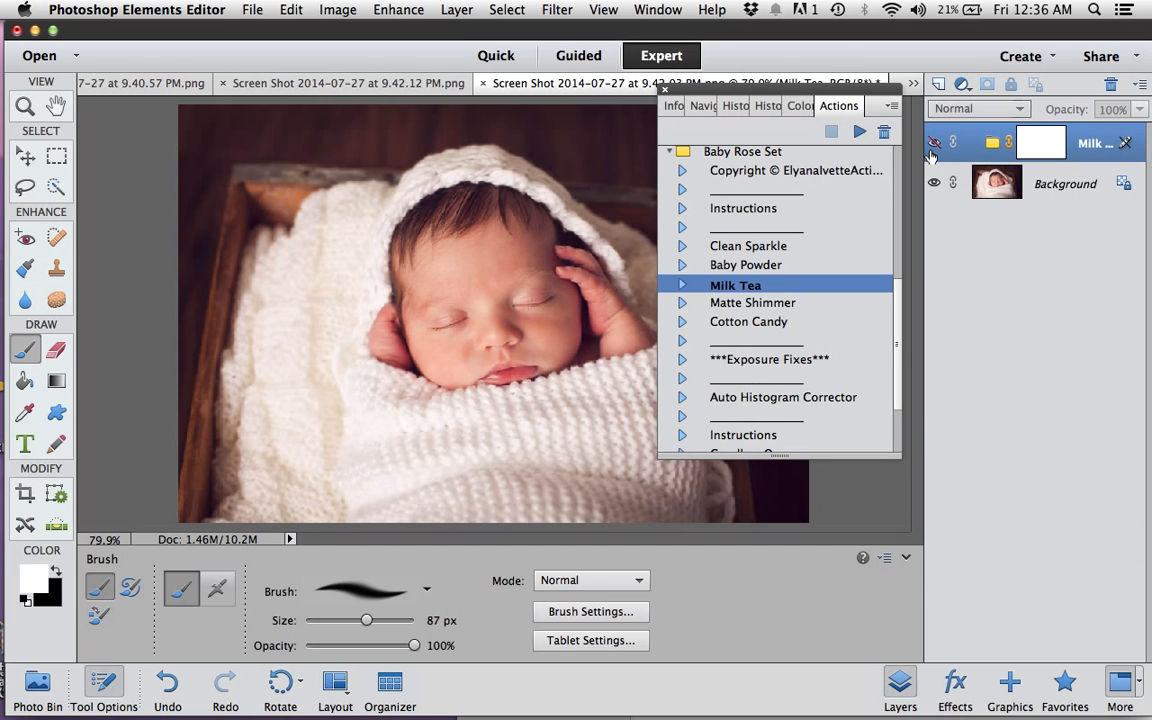
{"action": "left_click", "coordinate": [935, 146]}
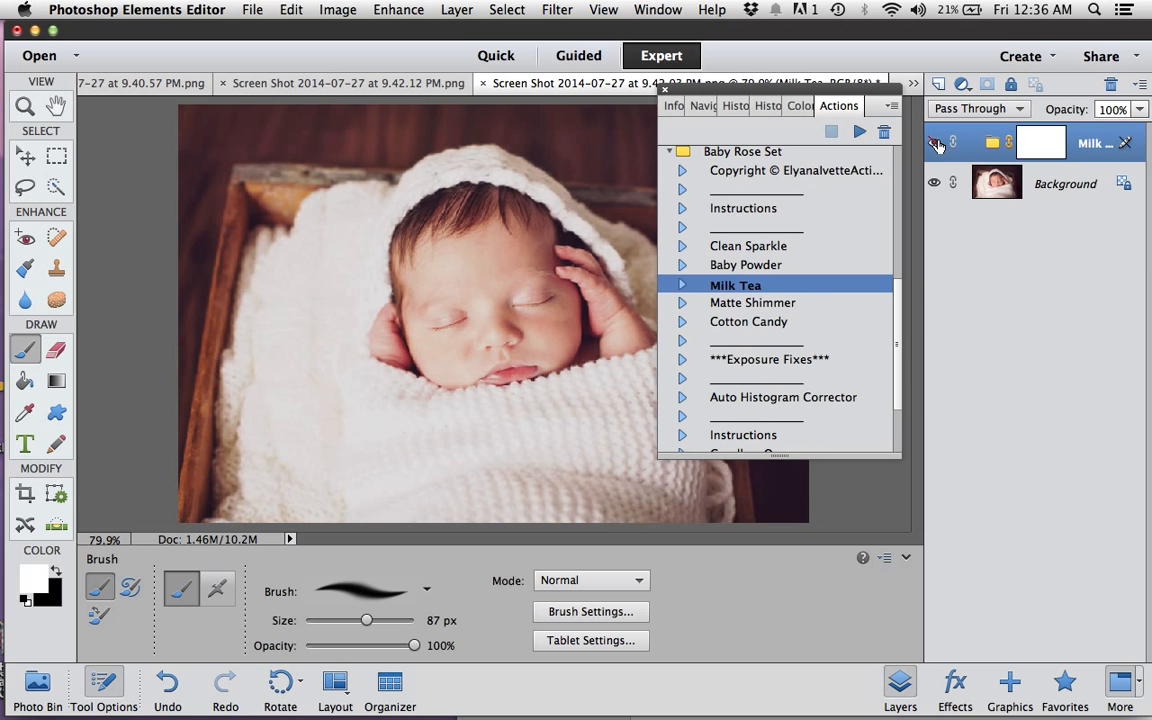
{"action": "left_click", "coordinate": [936, 144]}
{"action": "left_click", "coordinate": [1110, 88]}
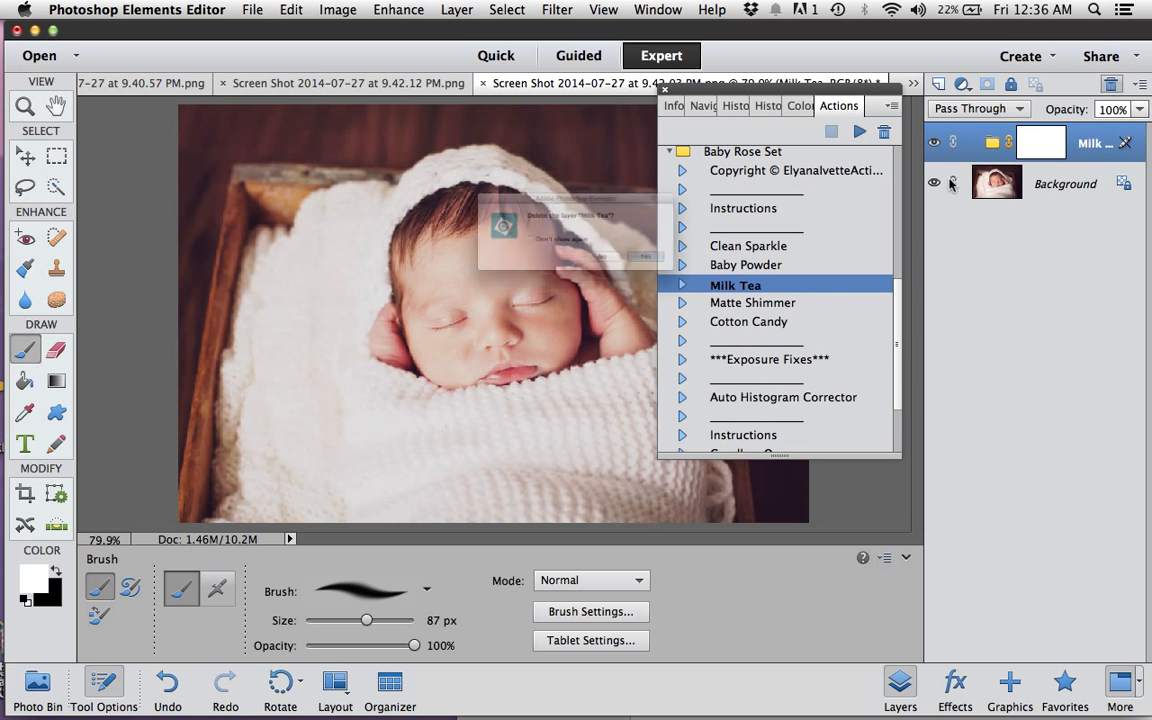
{"action": "left_click", "coordinate": [737, 278]}
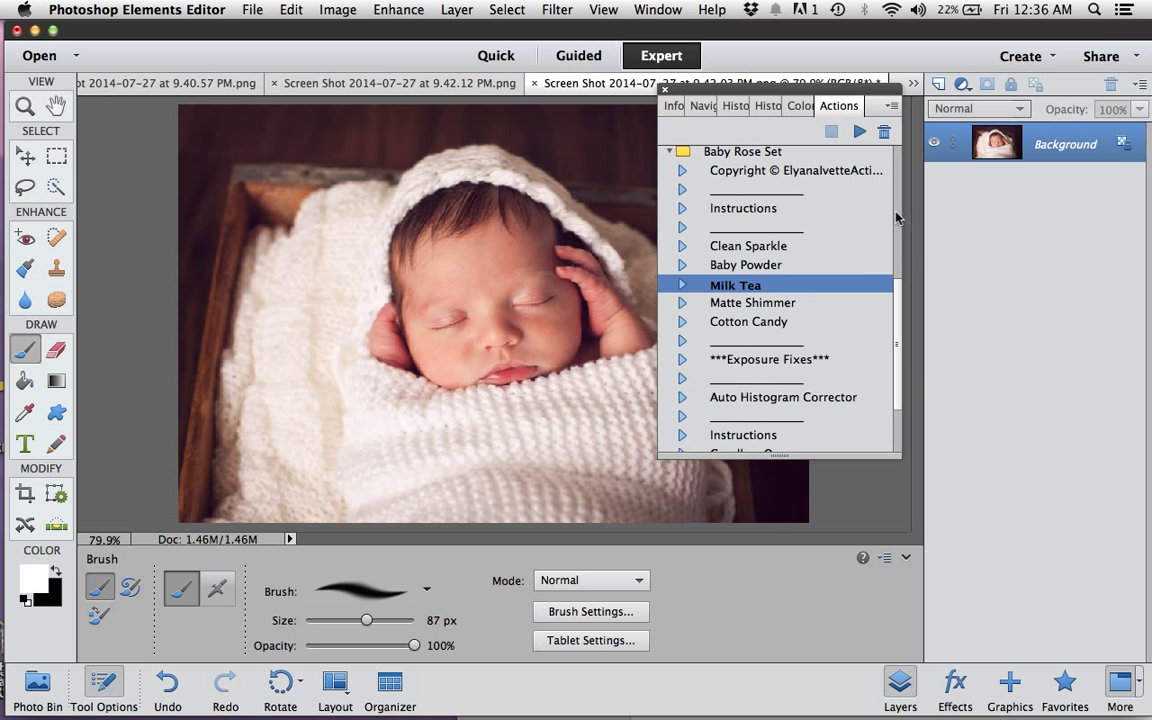
- Return to the pink headband photo and delete its Matte Shimmer group
{"action": "left_click", "coordinate": [913, 83]}
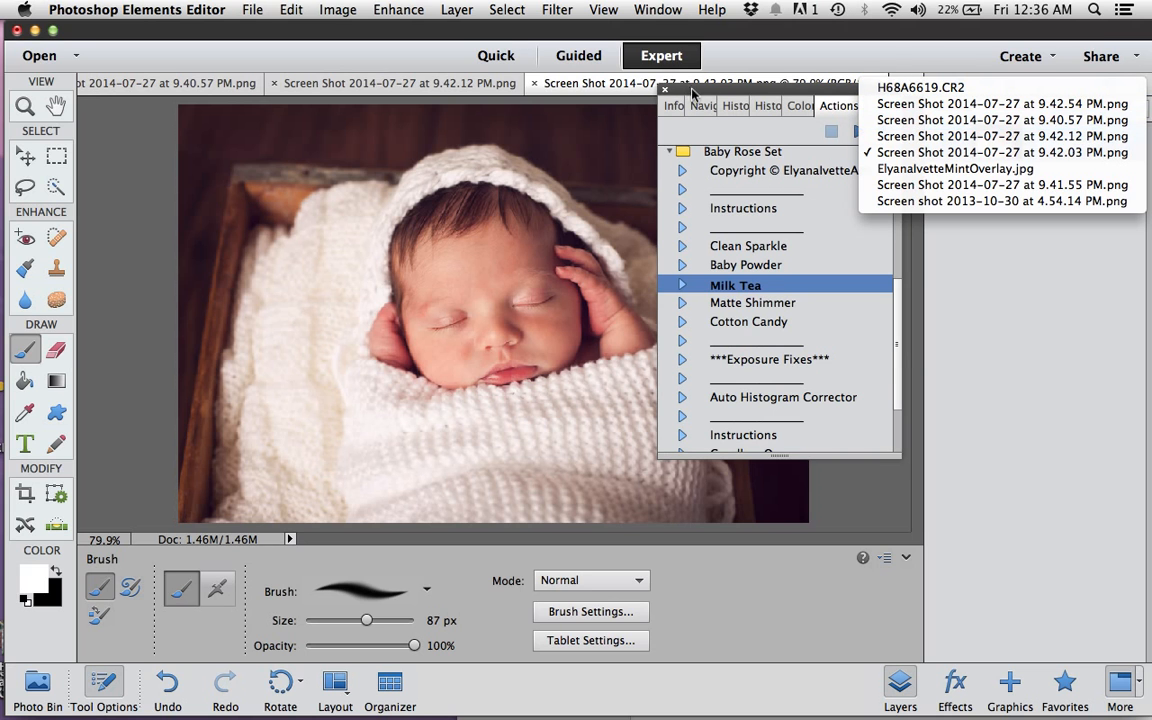
{"action": "left_click", "coordinate": [916, 106]}
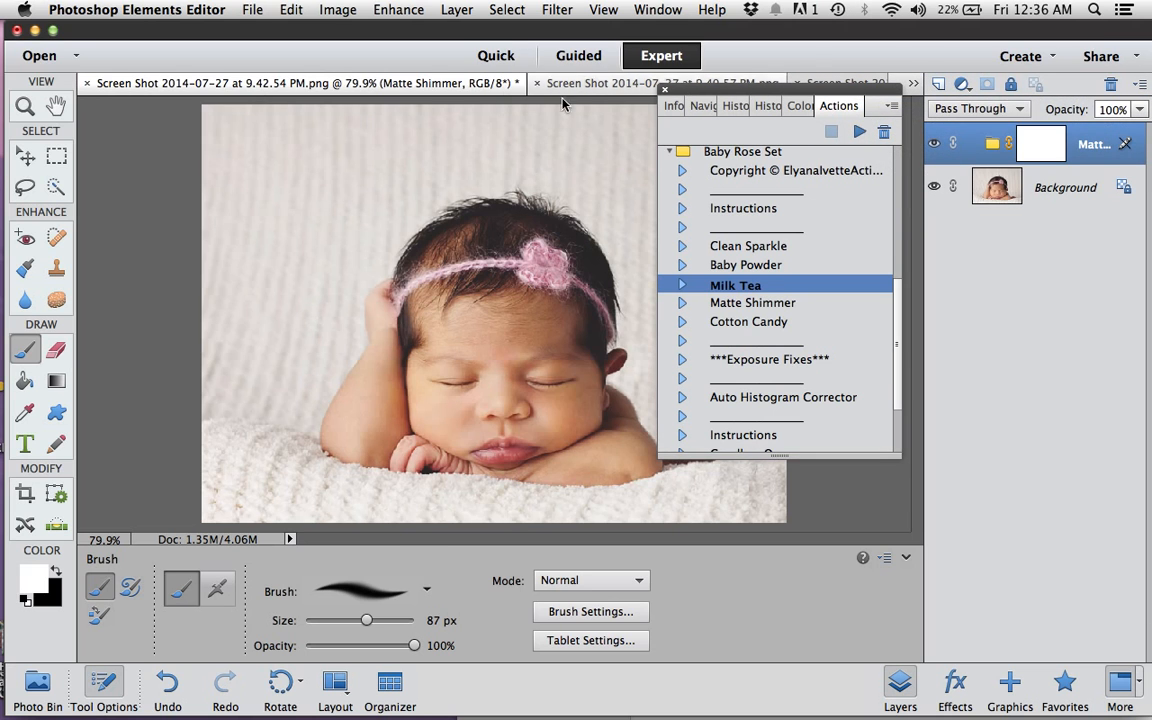
{"action": "left_click", "coordinate": [1110, 84]}
{"action": "left_click", "coordinate": [710, 275]}
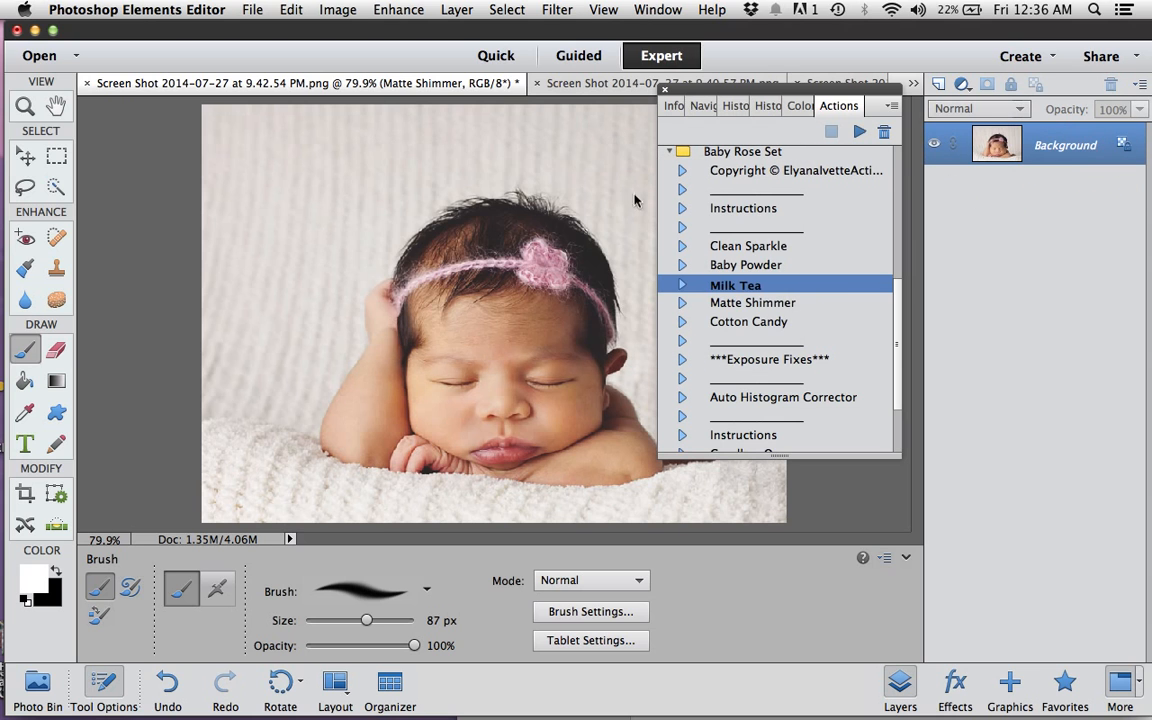
- Switch to the knit hat photo and run the Baby Powder action on it
{"action": "left_click", "coordinate": [541, 86]}
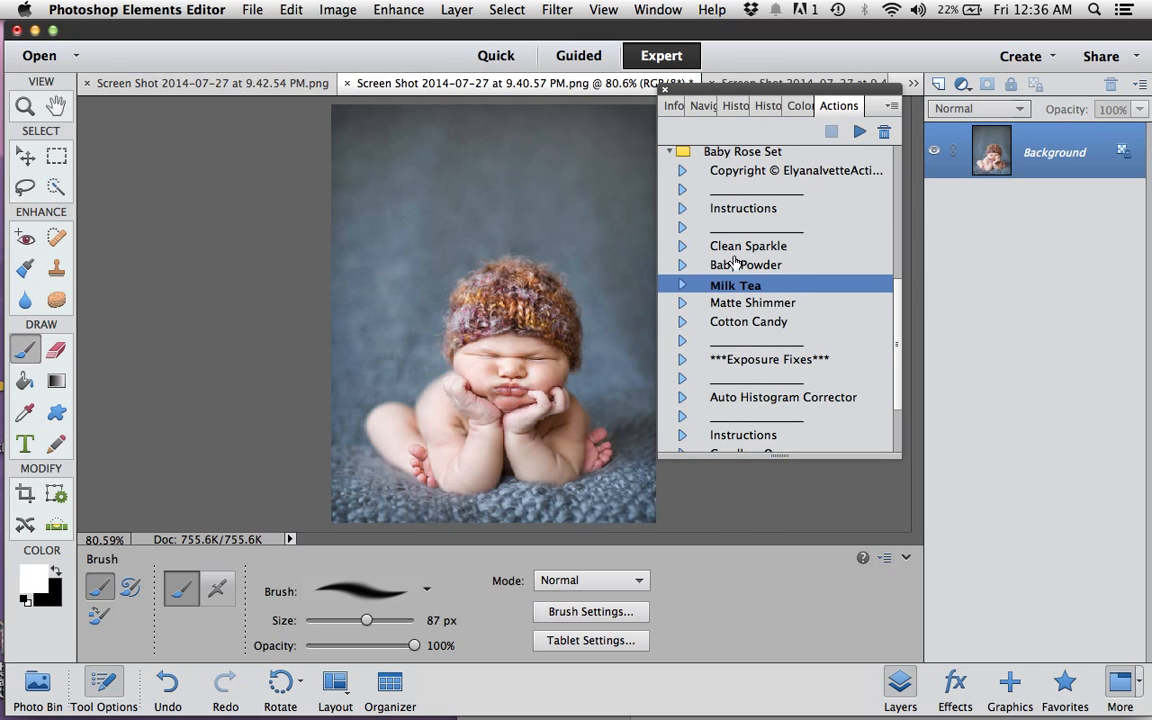
{"action": "left_click", "coordinate": [740, 265]}
{"action": "left_click", "coordinate": [859, 131]}
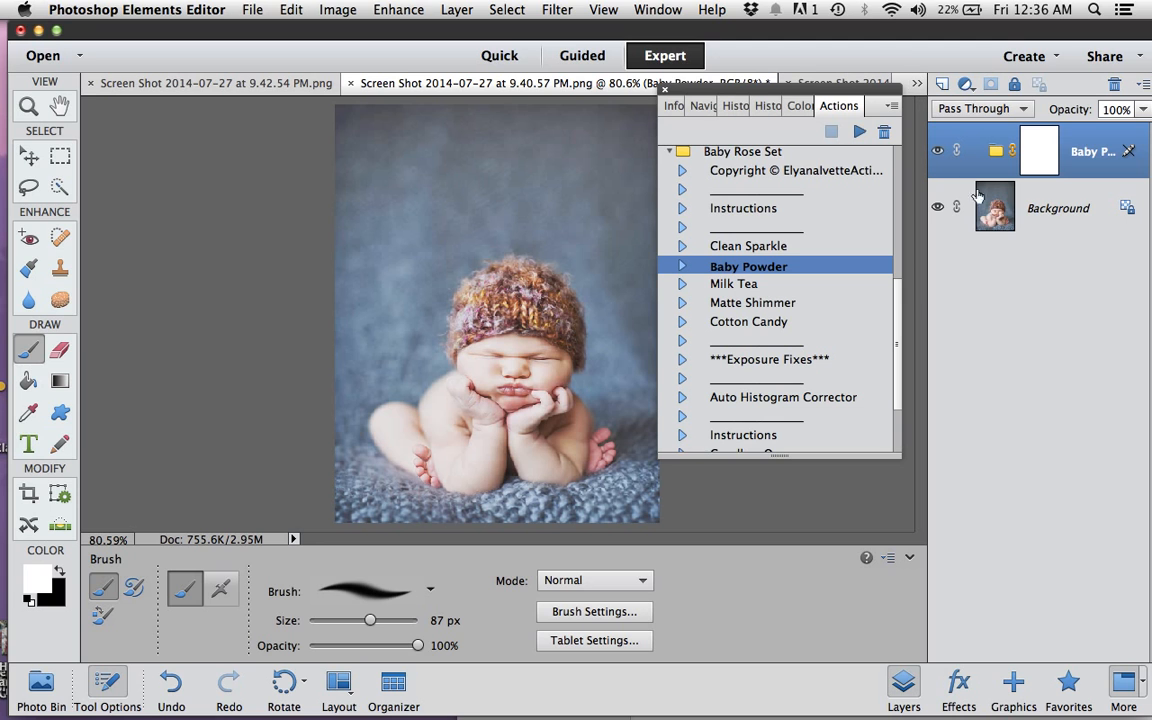
- Compare the knit hat photo with and without the Baby Powder group, and delete the group
{"action": "left_click", "coordinate": [938, 152]}
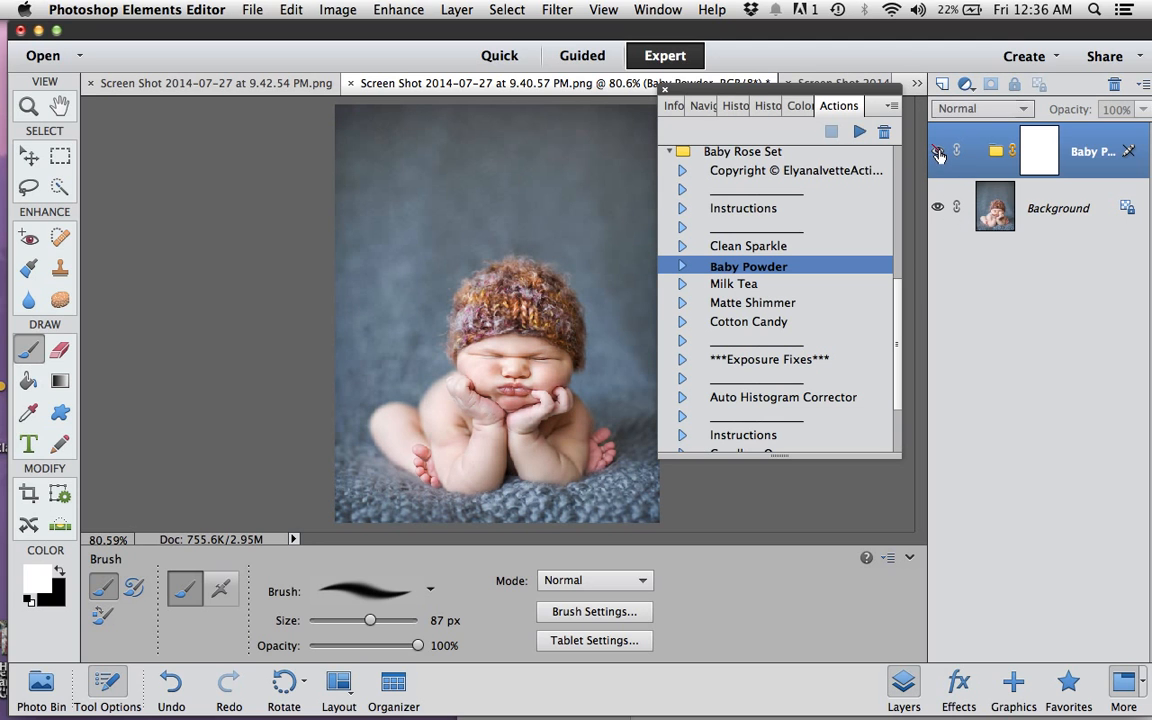
{"action": "left_click", "coordinate": [938, 152]}
{"action": "left_click", "coordinate": [938, 152]}
{"action": "left_click", "coordinate": [938, 152]}
{"action": "left_click", "coordinate": [1114, 86]}
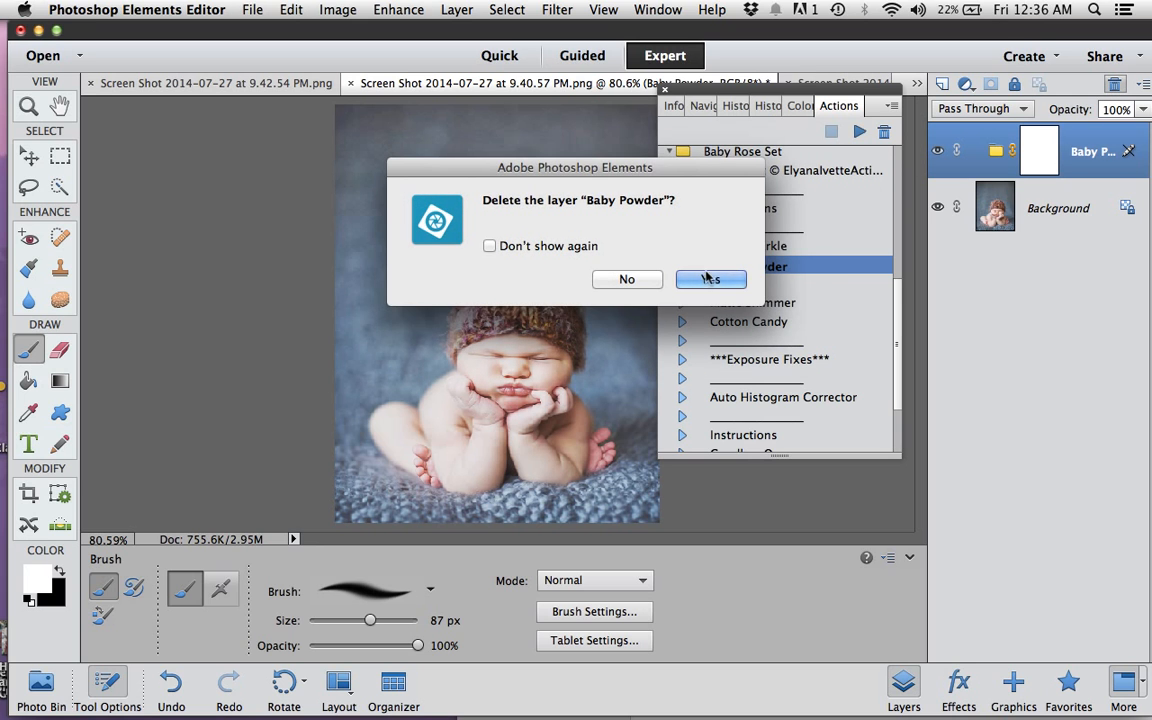
{"action": "left_click", "coordinate": [681, 278]}
- Switch to the photo of the baby wrapped in white knit in the wooden crate and run the Baby Powder action
{"action": "left_click", "coordinate": [916, 84]}
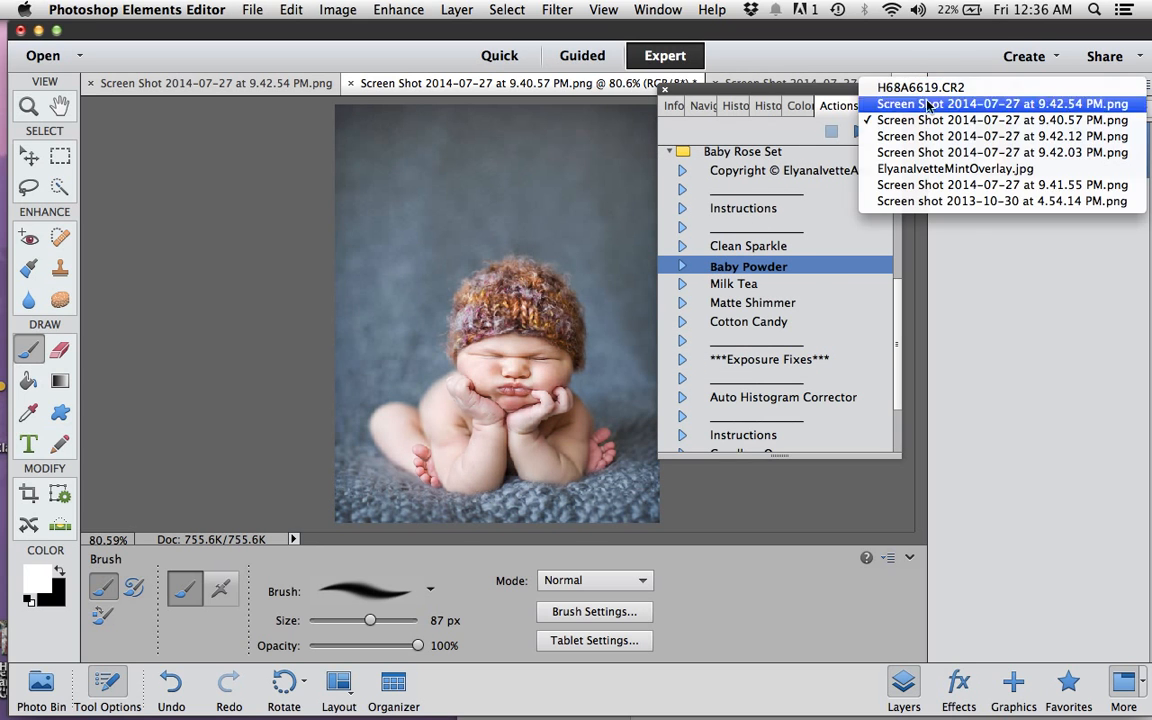
{"action": "left_click", "coordinate": [903, 186]}
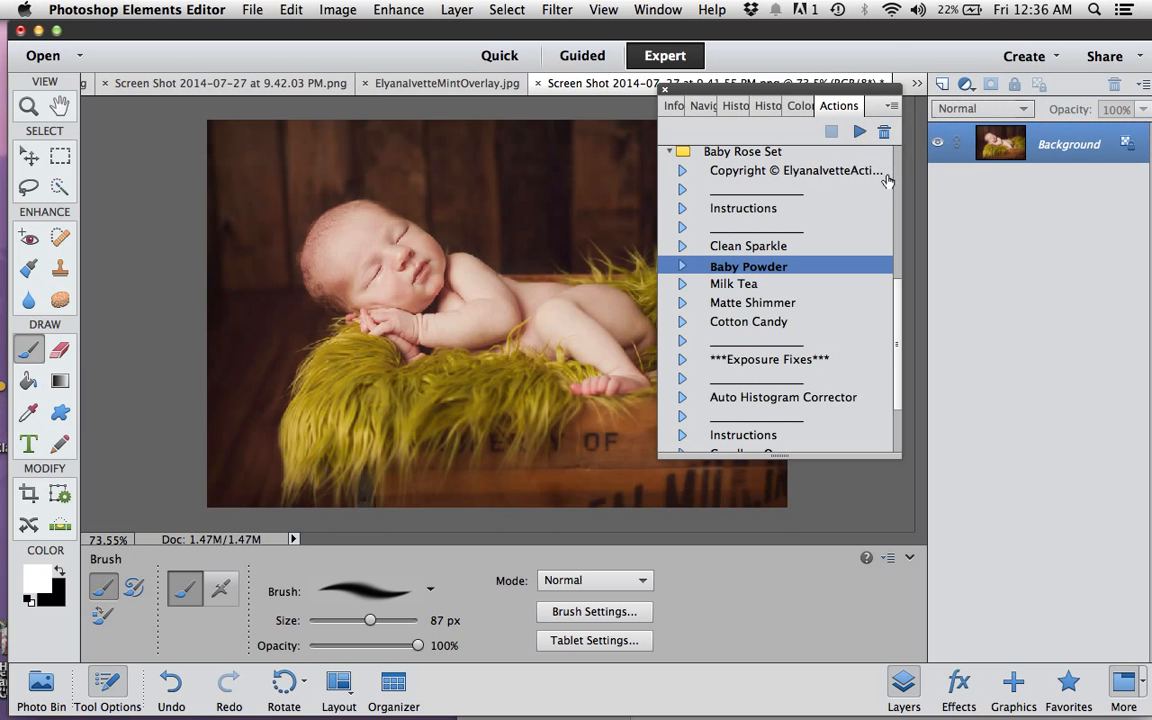
{"action": "left_click", "coordinate": [443, 84]}
{"action": "left_click", "coordinate": [215, 83]}
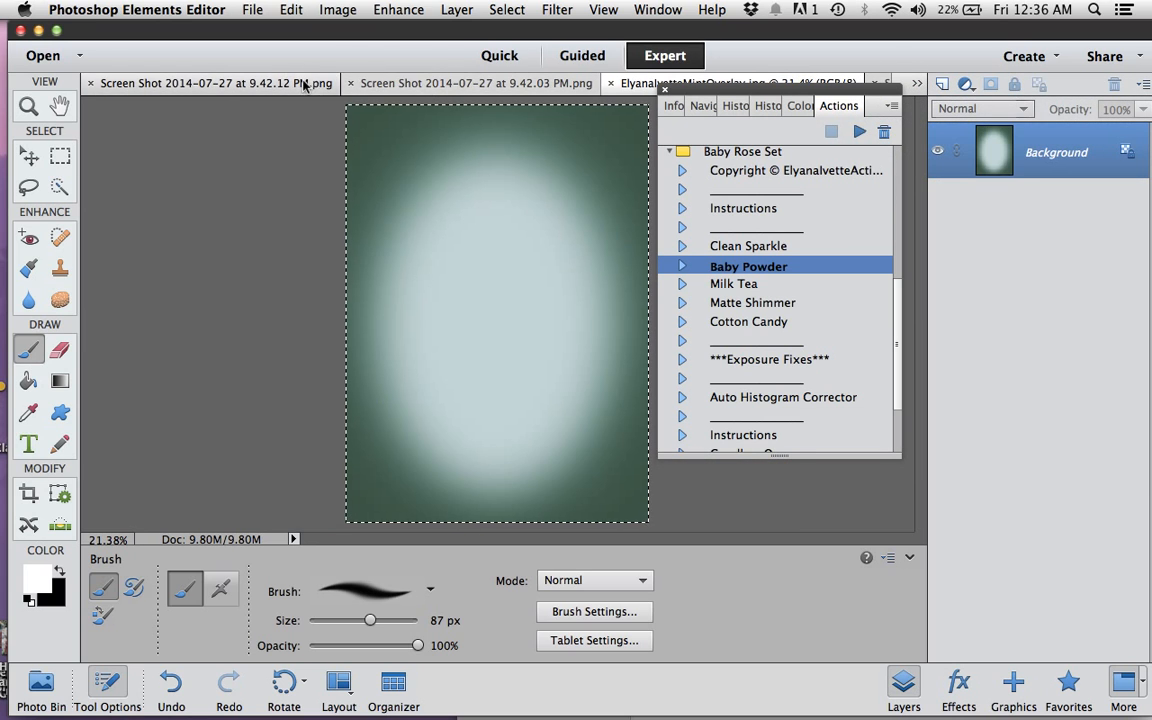
{"action": "left_click", "coordinate": [916, 84]}
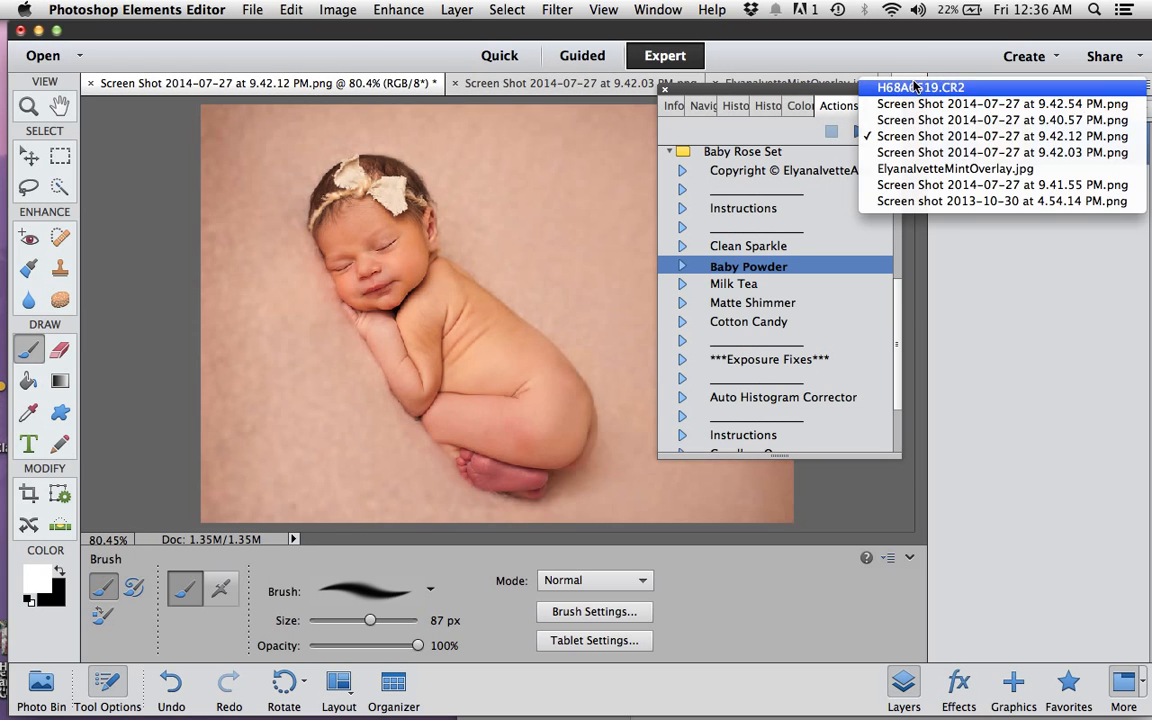
{"action": "left_click", "coordinate": [890, 153]}
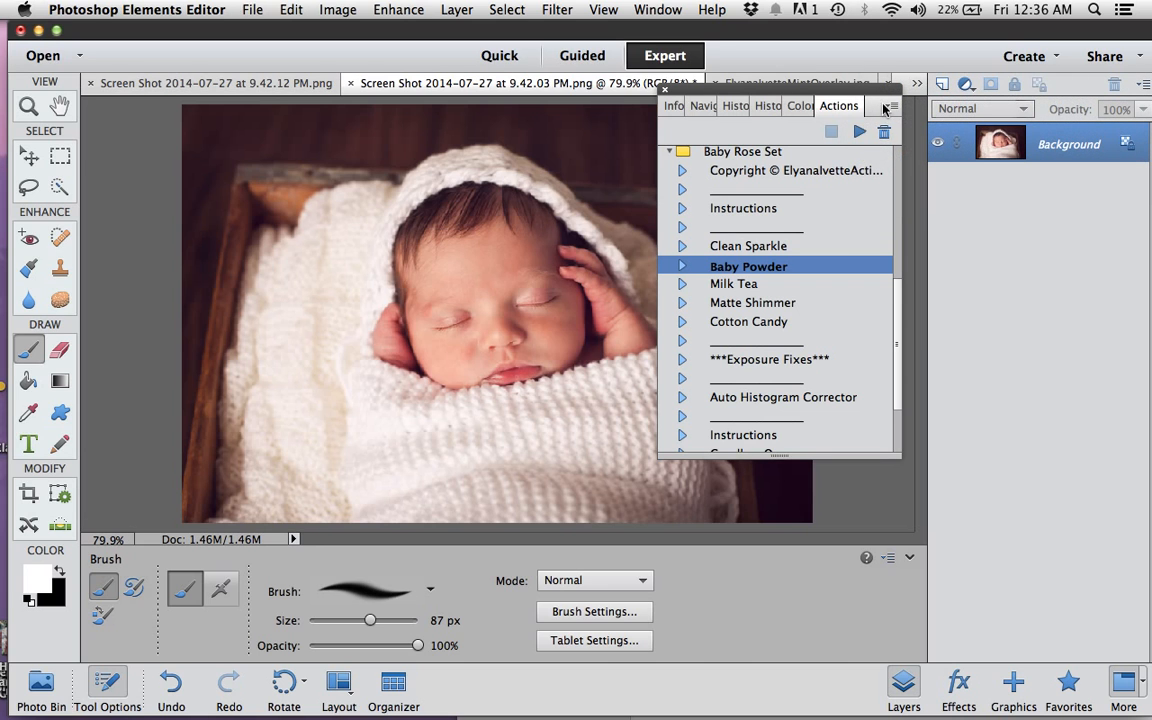
{"action": "left_click", "coordinate": [859, 131]}
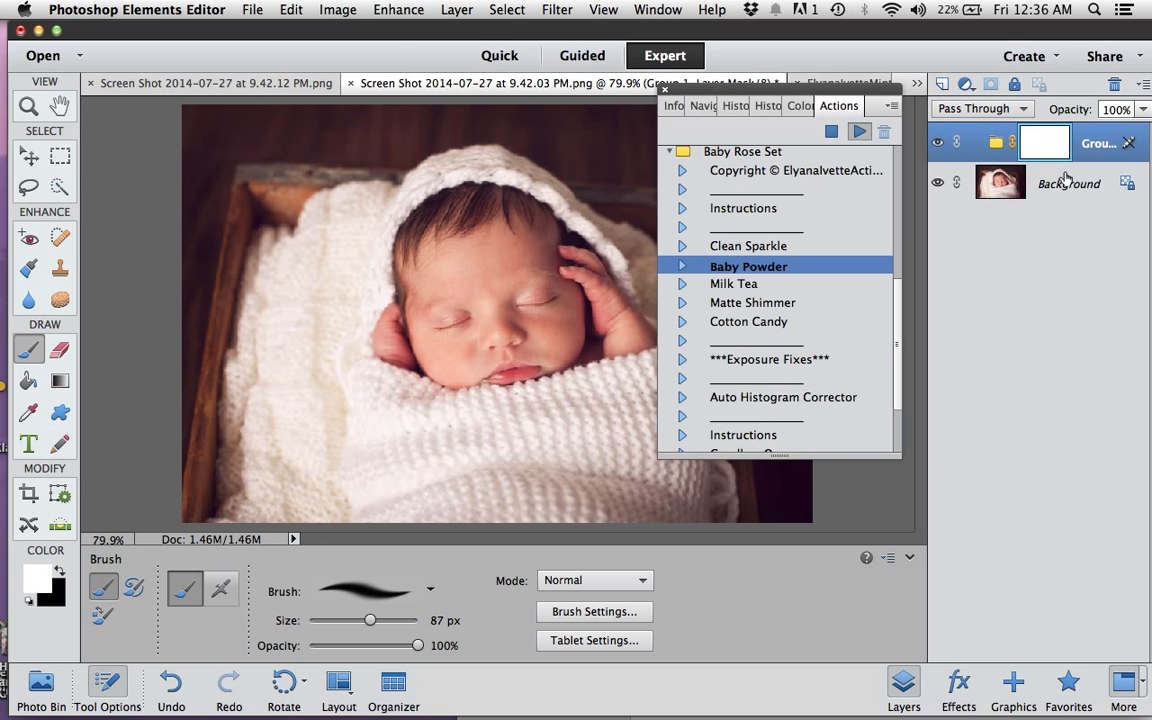
- Compare the wooden crate photo with and without the Baby Powder group, and delete the group
{"action": "left_click", "coordinate": [936, 144]}
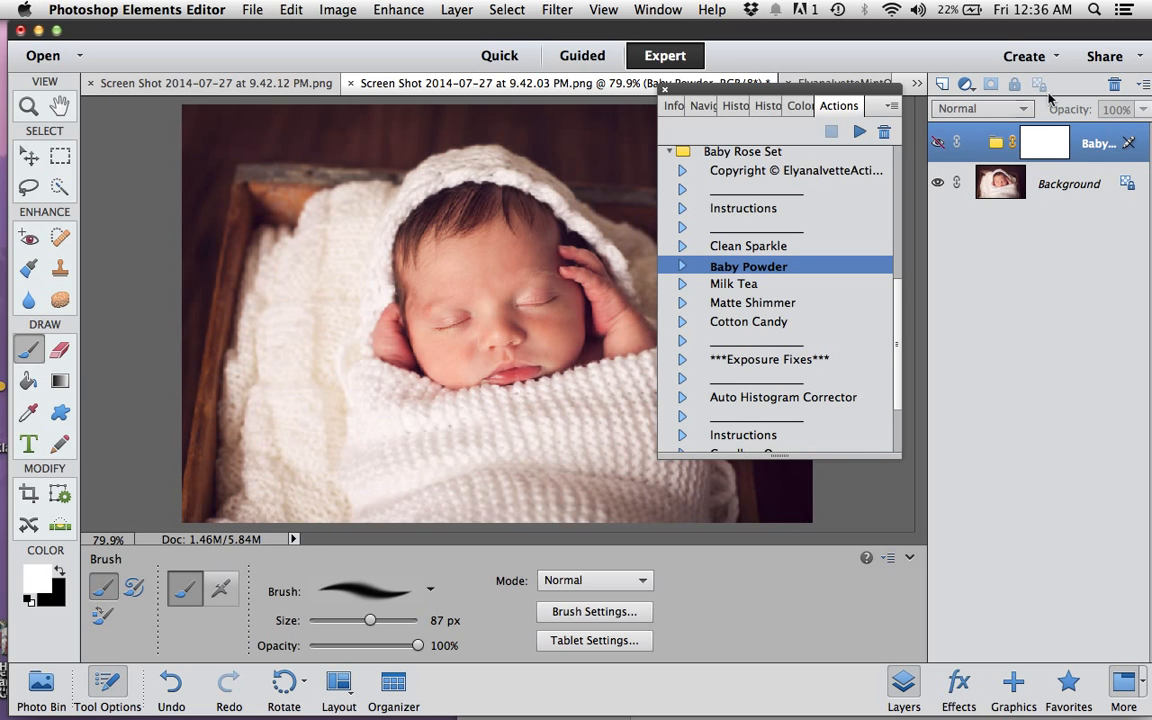
{"action": "left_click", "coordinate": [938, 144]}
{"action": "left_click", "coordinate": [1114, 84]}
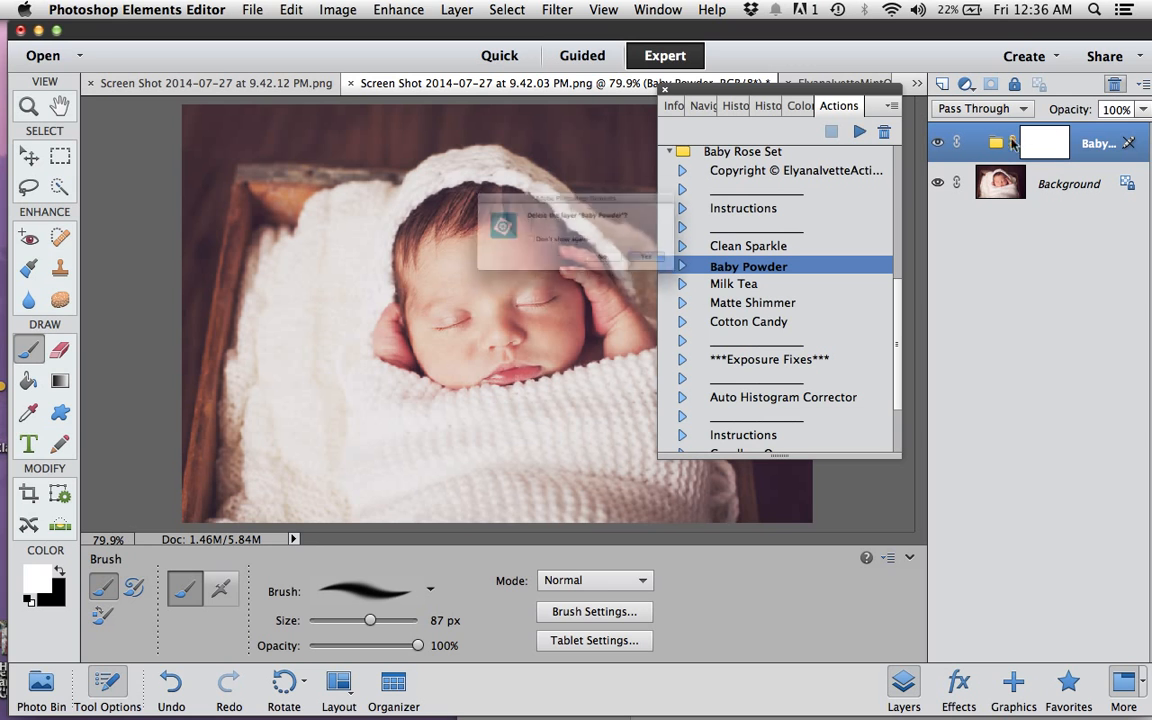
{"action": "left_click", "coordinate": [712, 275]}
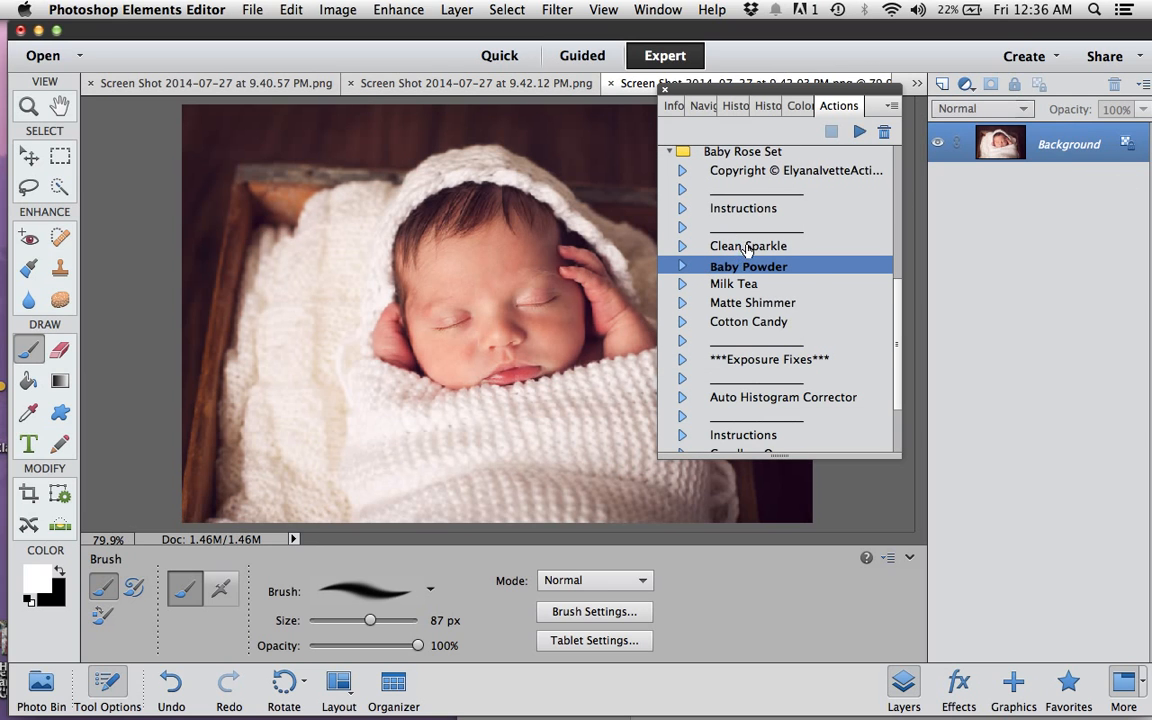
- Run the Clean Sparkle action from the Baby Rose Set on the white knit crate photo
{"action": "left_click", "coordinate": [748, 247]}
{"action": "left_click", "coordinate": [859, 131]}
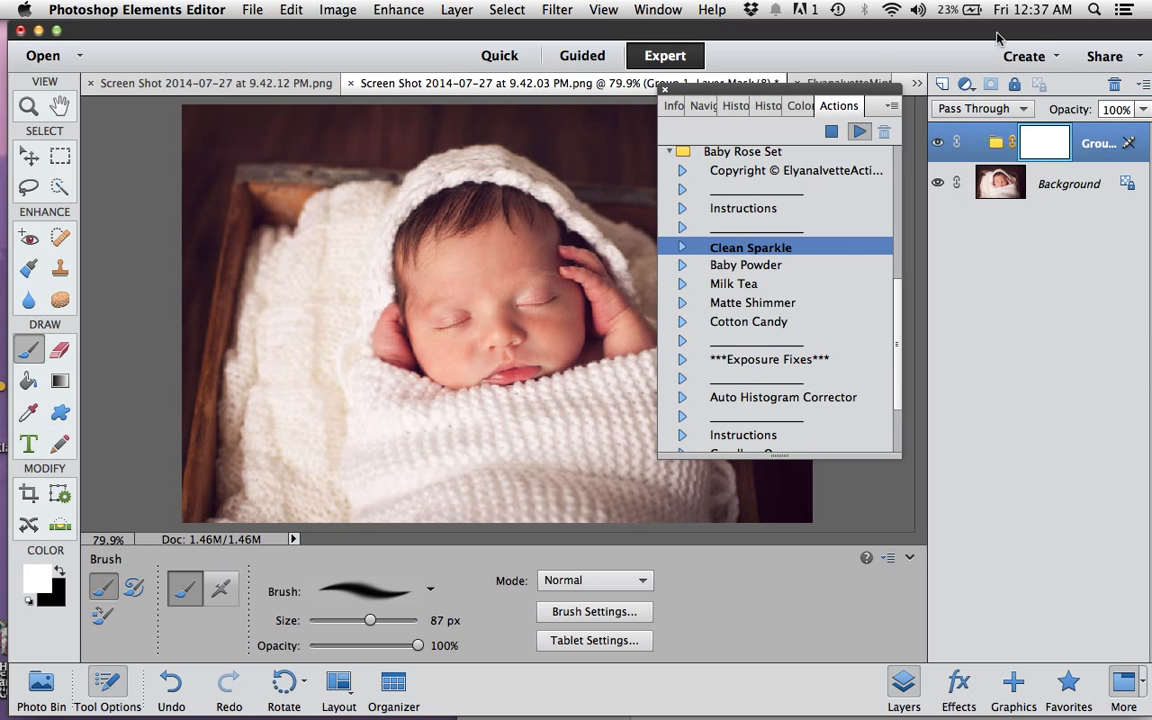
- Compare the wooden crate photo with and without the Clean Sparkle group, and delete the group
{"action": "left_click", "coordinate": [937, 143]}
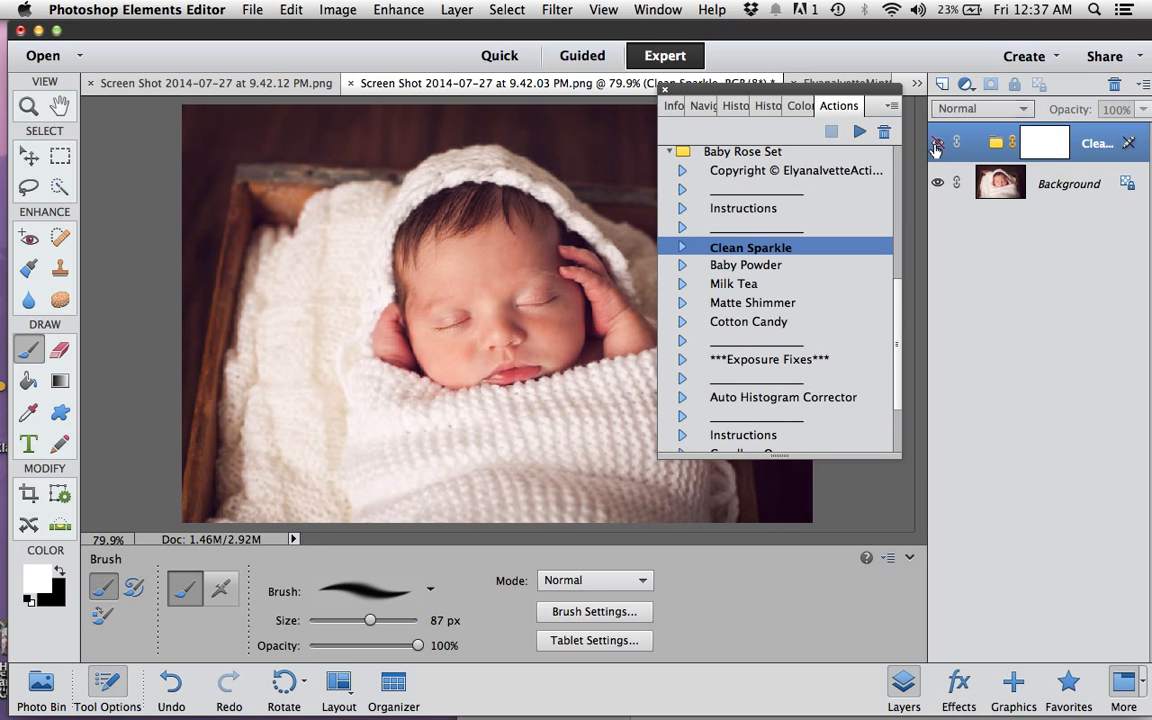
{"action": "left_click", "coordinate": [937, 143]}
{"action": "left_click", "coordinate": [937, 143]}
{"action": "left_click", "coordinate": [938, 144]}
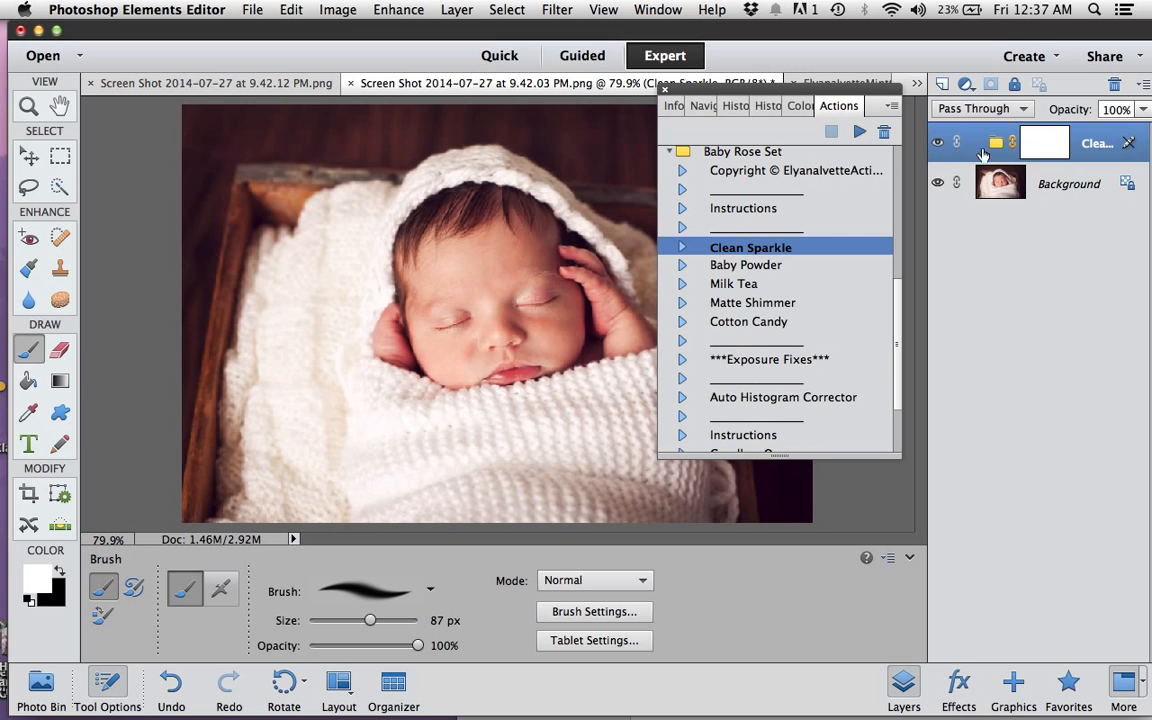
{"action": "left_click", "coordinate": [1113, 86]}
{"action": "left_click", "coordinate": [712, 280]}
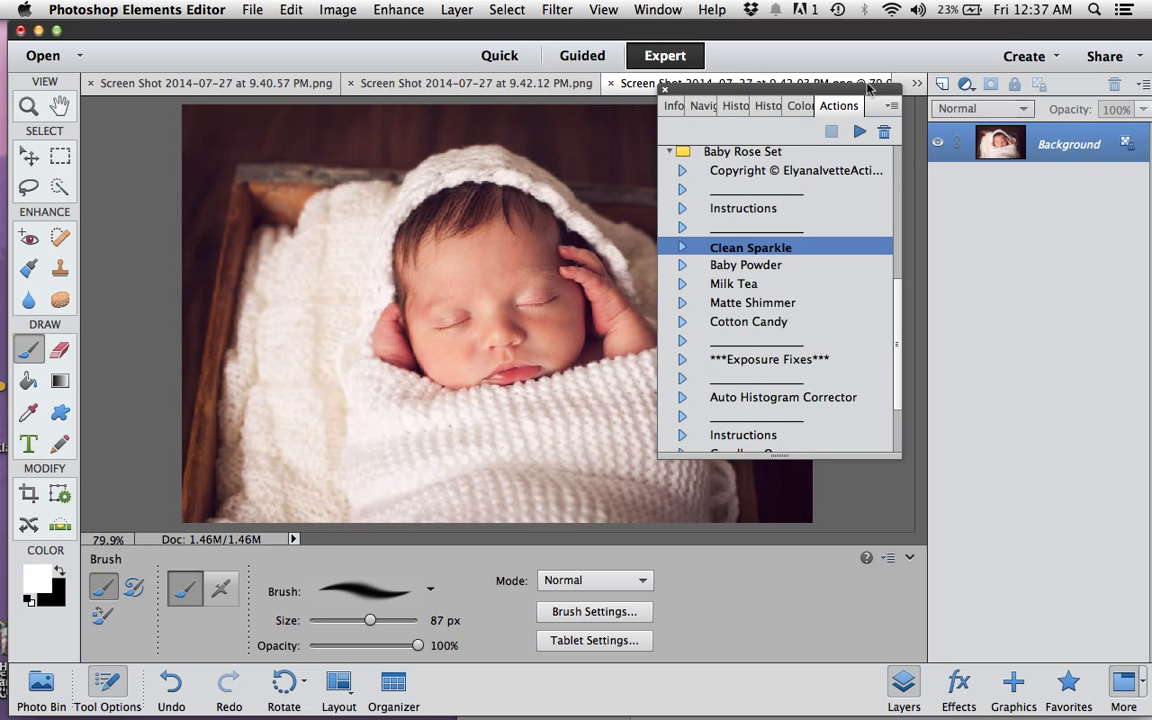
- Switch to the pink headband photo and run the Clean Sparkle action on it
{"action": "left_click", "coordinate": [917, 83]}
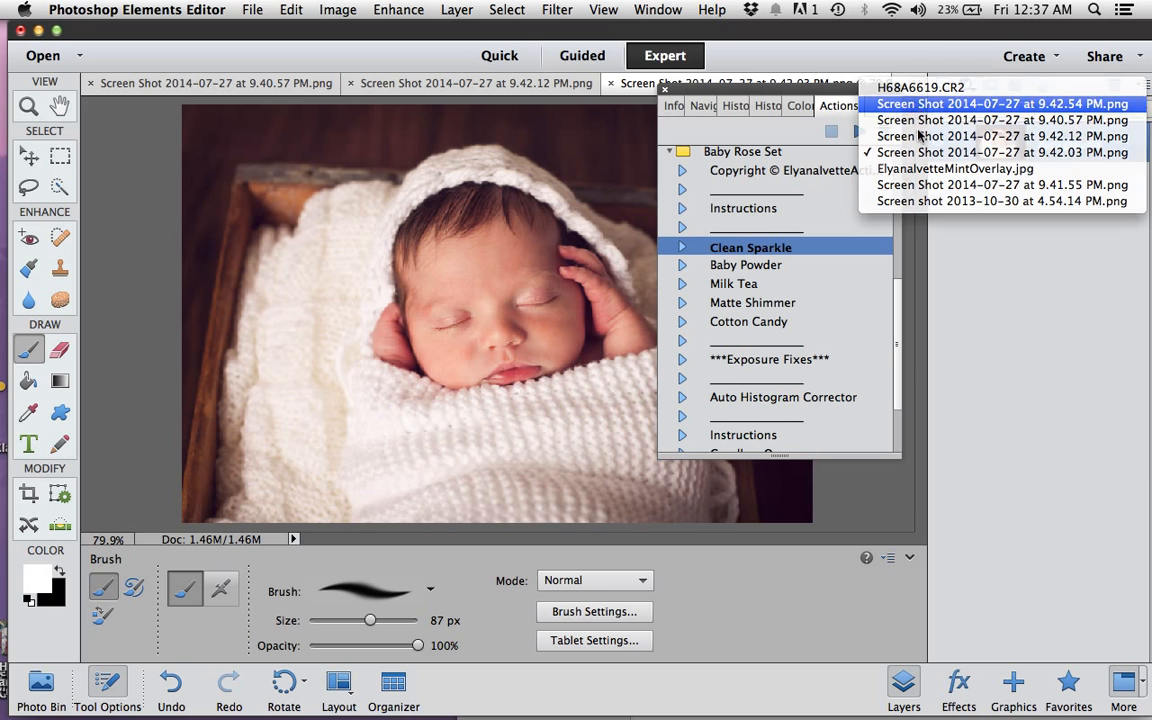
{"action": "left_click", "coordinate": [900, 104]}
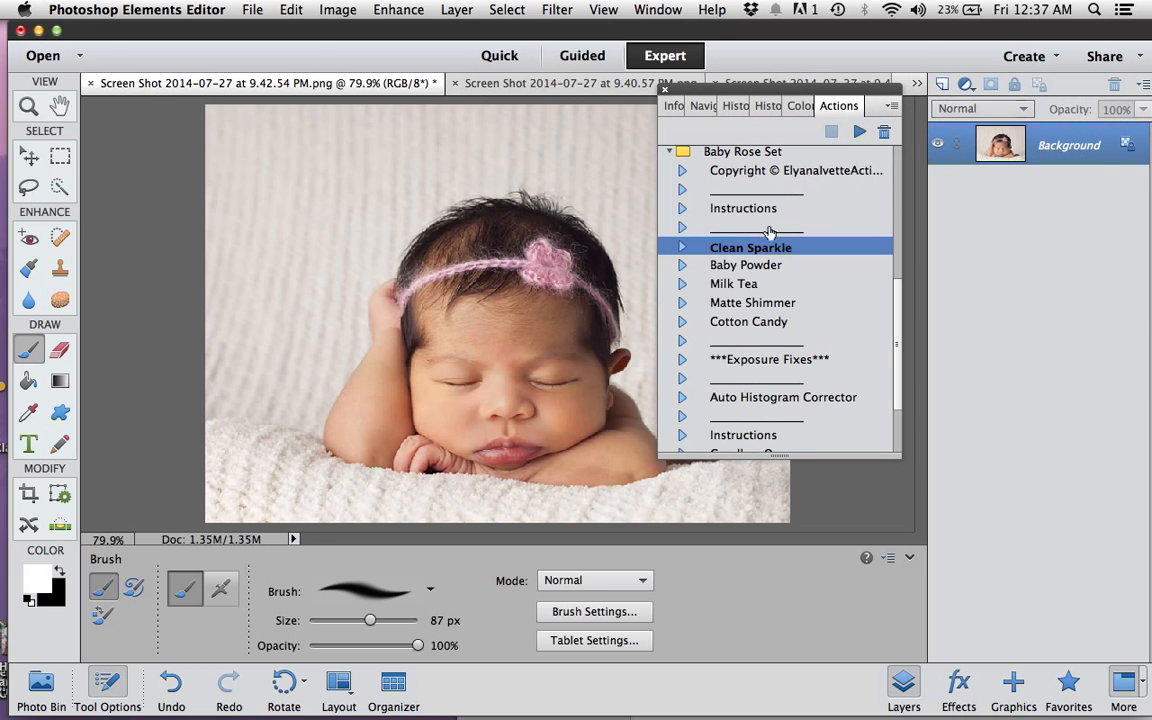
{"action": "left_click", "coordinate": [859, 131]}
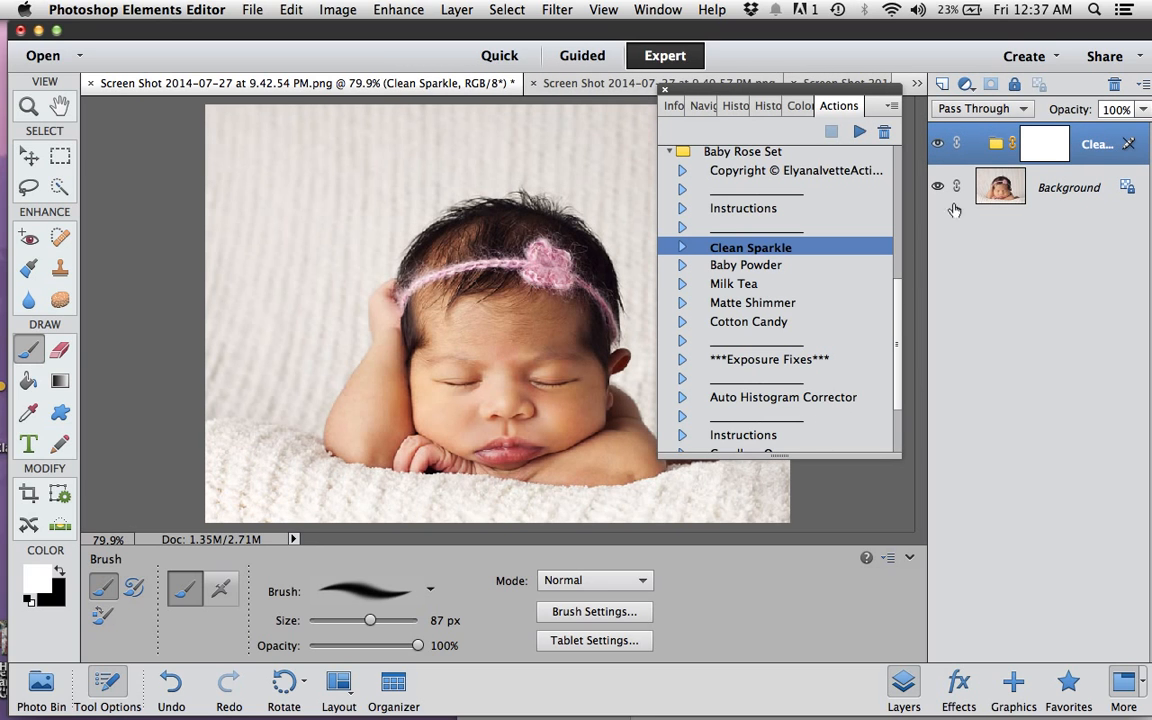
- Compare the pink headband photo with and without the Clean Sparkle group, and delete the group
{"action": "left_click", "coordinate": [937, 144]}
{"action": "left_click", "coordinate": [937, 144]}
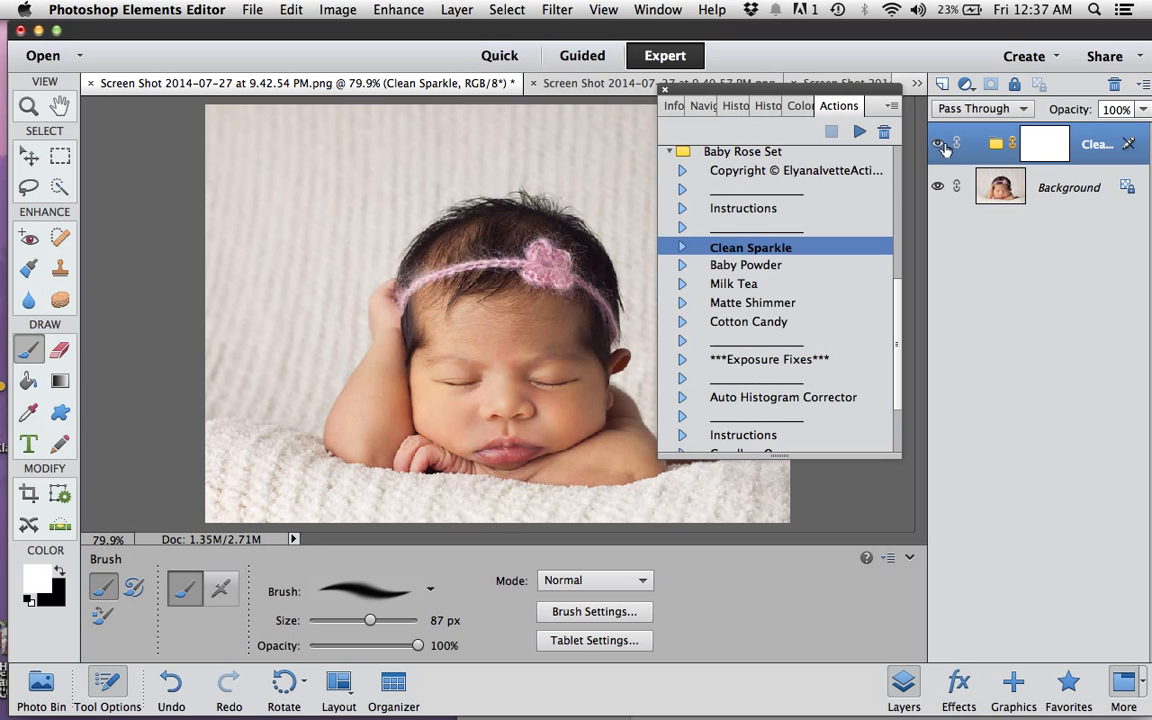
{"action": "left_click", "coordinate": [1121, 89]}
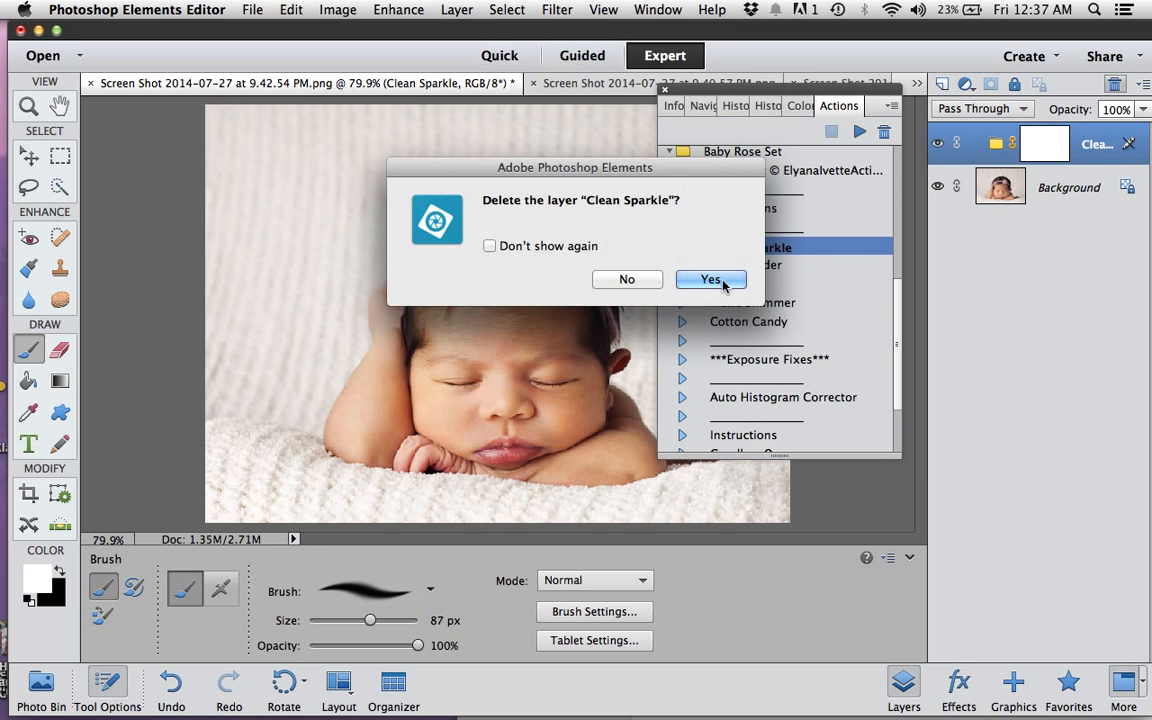
{"action": "left_click", "coordinate": [657, 277]}
- Switch to the photo of the baby with the cream bow headband, collapse the Baby Rose Set and expand the Newborn Portait-PSE action set
{"action": "left_click", "coordinate": [570, 84]}
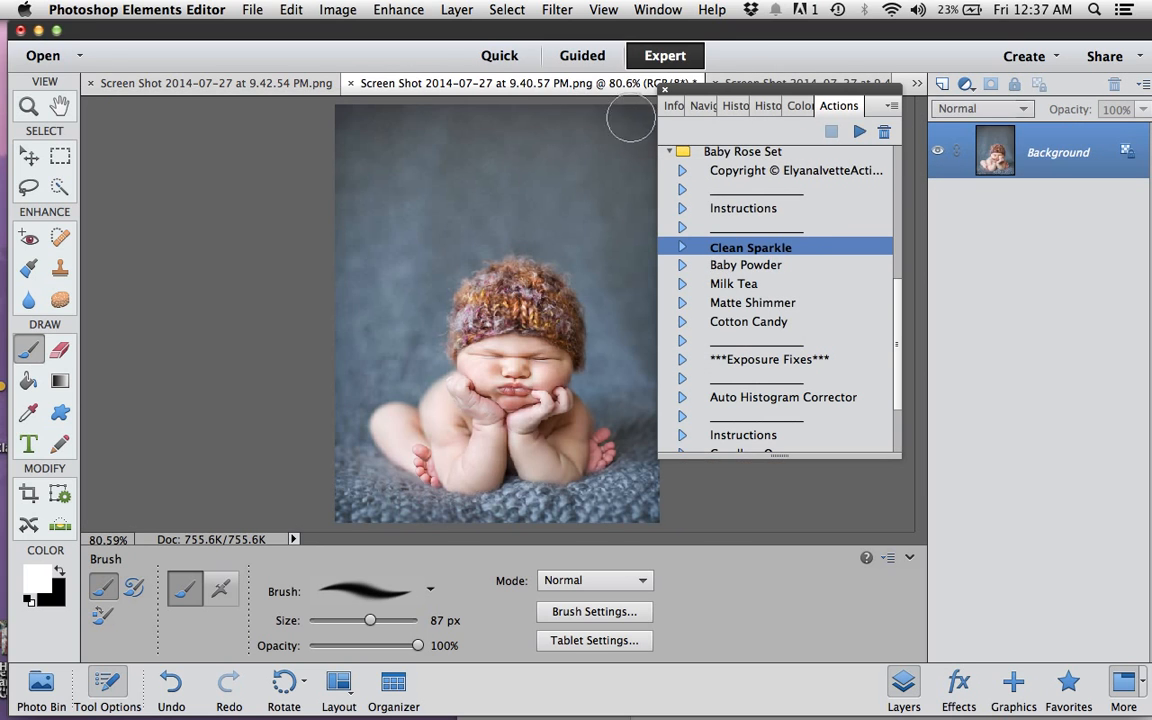
{"action": "left_click", "coordinate": [852, 86]}
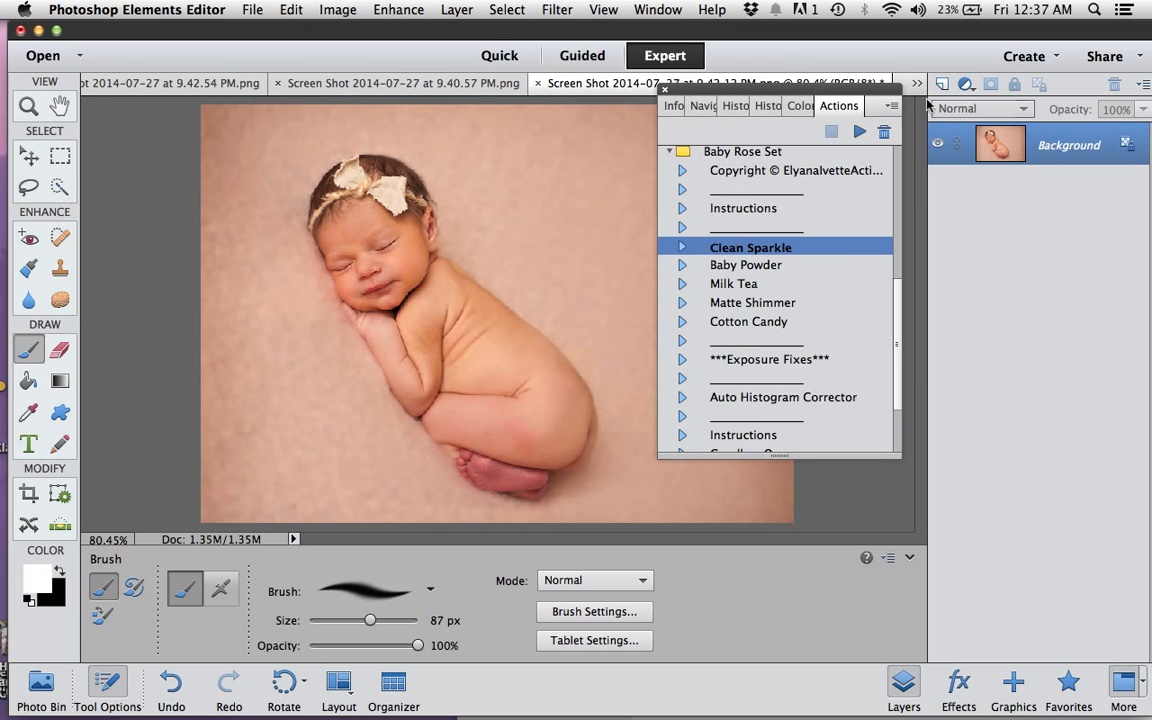
{"action": "scroll", "coordinate": [897, 290], "scroll_direction": "up", "scroll_amount": 2}
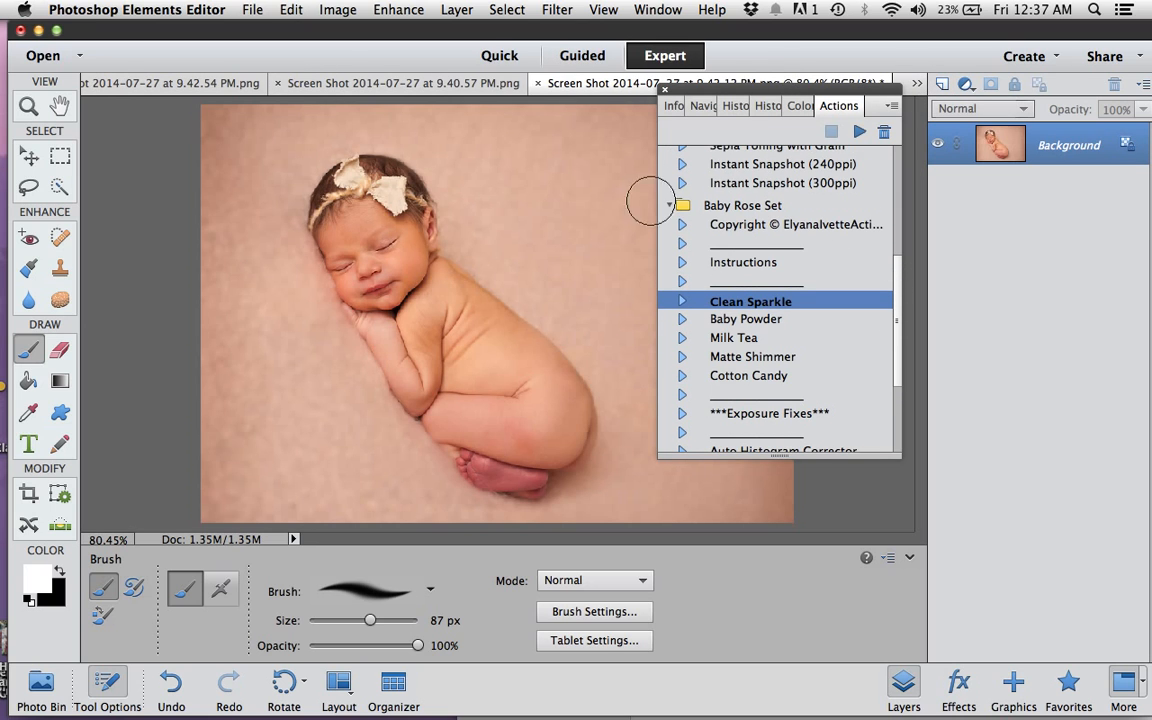
{"action": "left_click", "coordinate": [671, 204]}
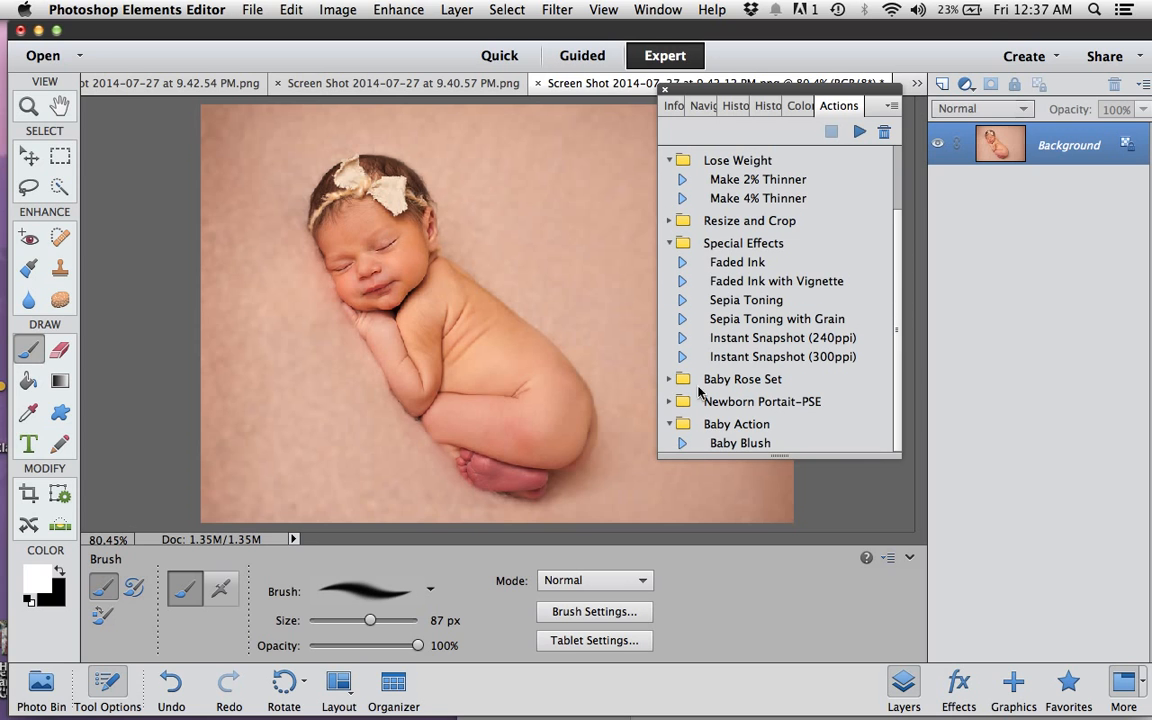
{"action": "left_click", "coordinate": [668, 401]}
{"action": "scroll", "coordinate": [900, 244], "scroll_direction": "down", "scroll_amount": 15}
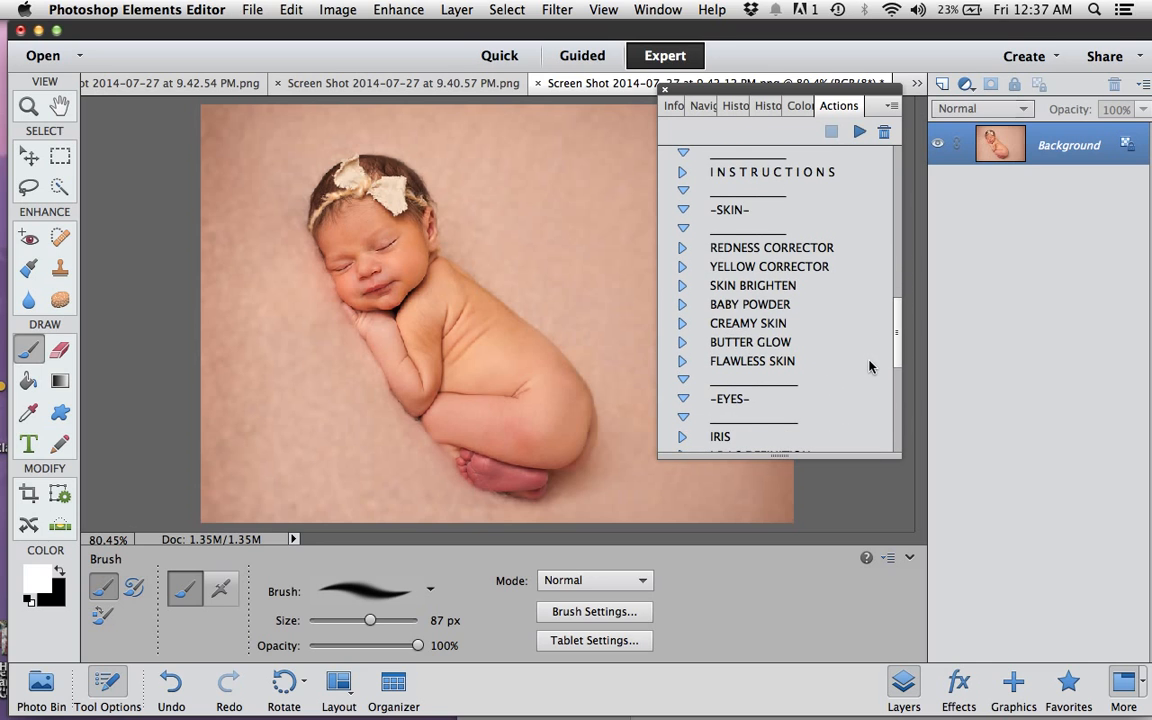
- Run the BABY POWDER skin action and paint white on its group mask over the baby's skin
{"action": "left_click", "coordinate": [748, 305]}
{"action": "left_click", "coordinate": [859, 131]}
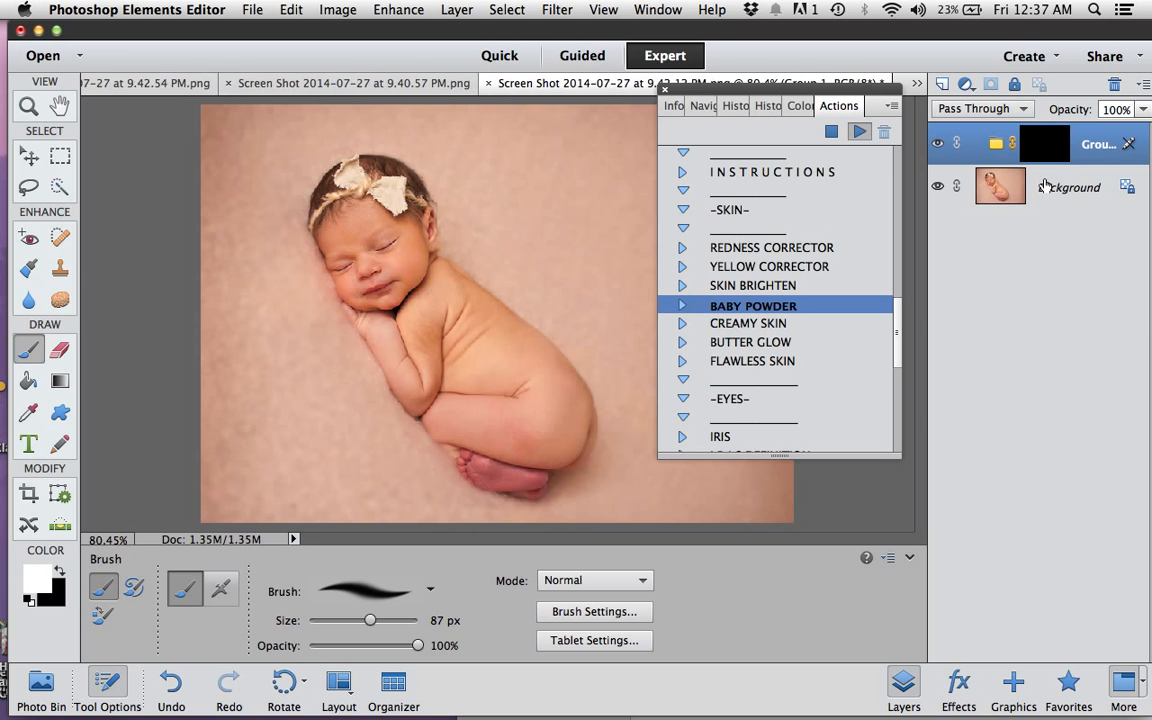
{"action": "left_click", "coordinate": [717, 271]}
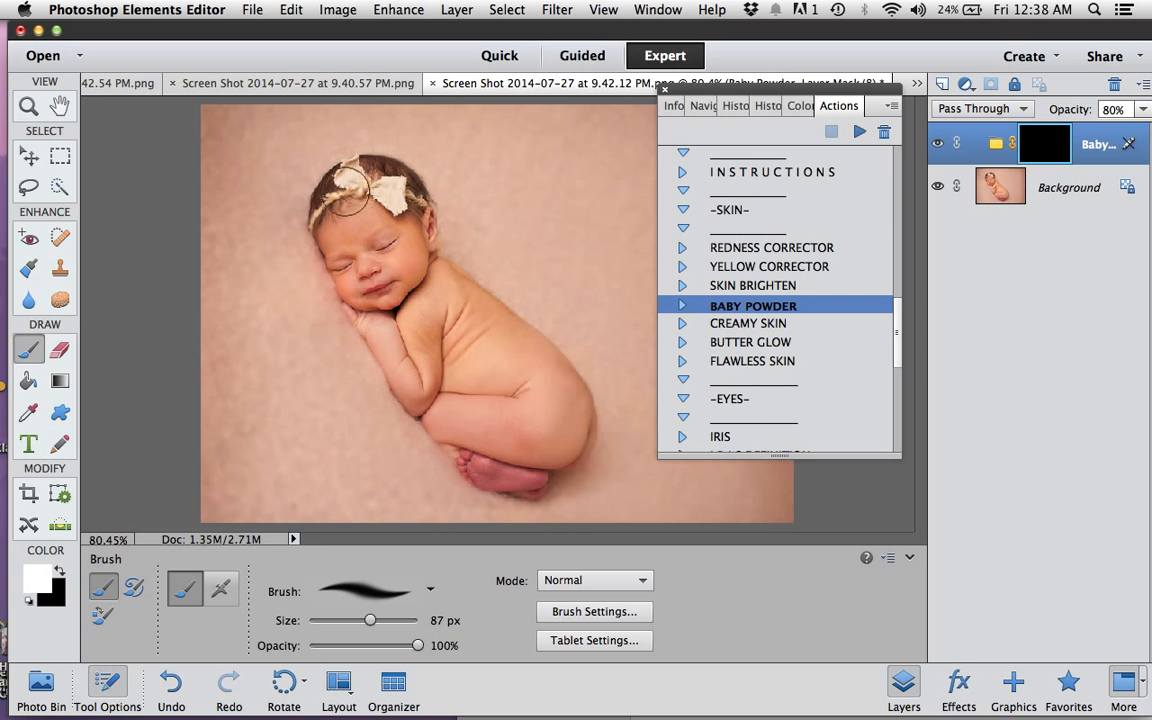
{"action": "mouse_move", "coordinate": [381, 239]}
{"action": "left_mouse_down"}
{"action": "mouse_move", "coordinate": [365, 252]}
{"action": "mouse_move", "coordinate": [358, 243]}
{"action": "mouse_move", "coordinate": [412, 341]}
{"action": "mouse_move", "coordinate": [380, 329]}
{"action": "mouse_move", "coordinate": [471, 360]}
{"action": "mouse_move", "coordinate": [442, 314]}
{"action": "mouse_move", "coordinate": [477, 333]}
{"action": "mouse_move", "coordinate": [509, 411]}
{"action": "mouse_move", "coordinate": [527, 424]}
{"action": "mouse_move", "coordinate": [470, 438]}
{"action": "mouse_move", "coordinate": [527, 445]}
{"action": "mouse_move", "coordinate": [473, 404]}
{"action": "mouse_move", "coordinate": [403, 270]}
{"action": "mouse_move", "coordinate": [345, 213]}
{"action": "mouse_move", "coordinate": [496, 329]}
{"action": "mouse_move", "coordinate": [525, 464]}
{"action": "mouse_move", "coordinate": [447, 311]}
{"action": "mouse_move", "coordinate": [368, 225]}
{"action": "left_mouse_up"}
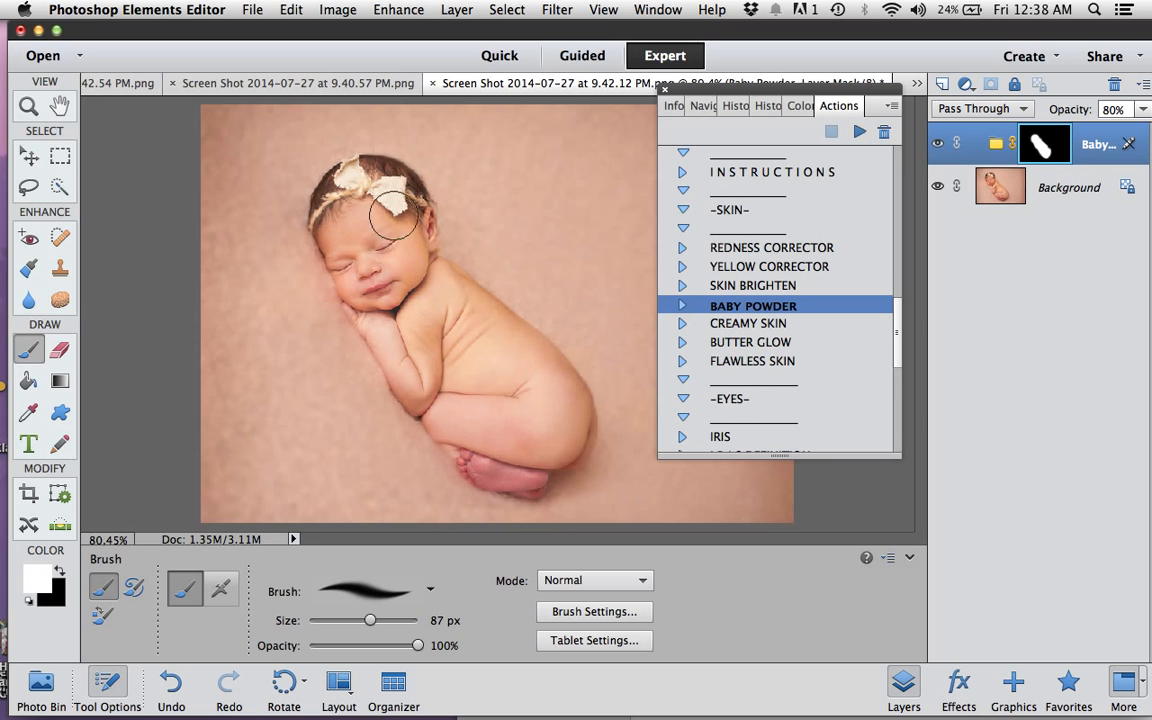
- Compare the photo with and without the Baby Powder group, and set the group's opacity to 70%
{"action": "left_click", "coordinate": [937, 144]}
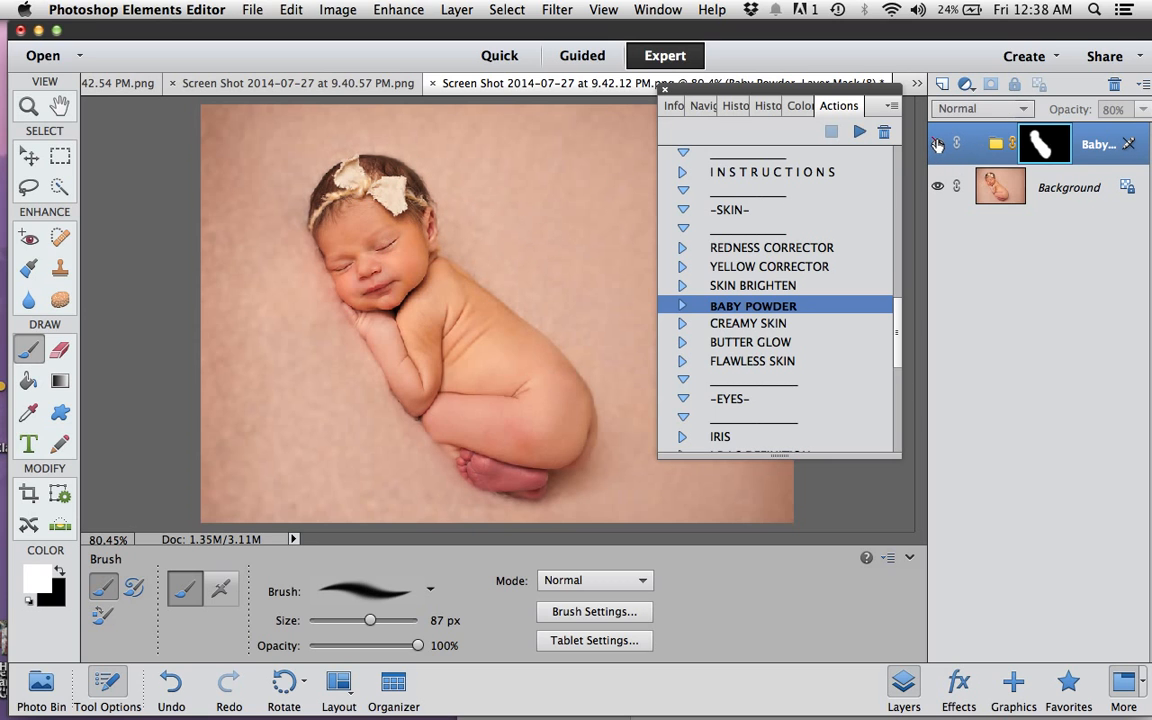
{"action": "left_click", "coordinate": [939, 145]}
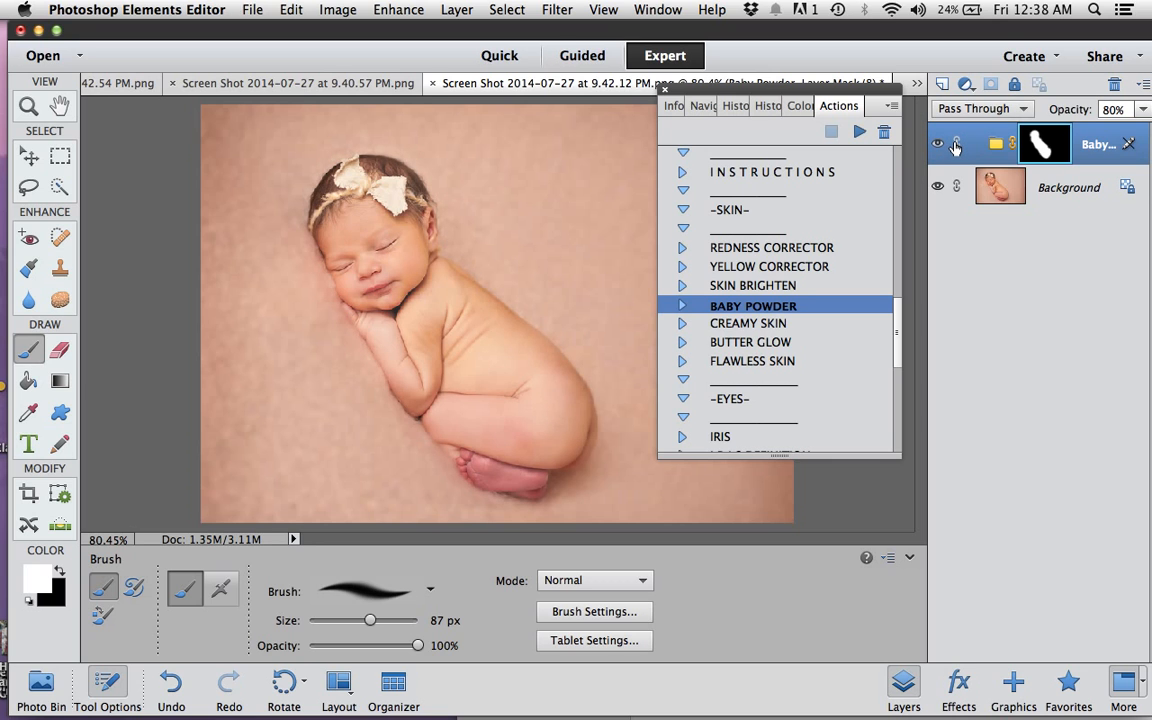
{"action": "left_click", "coordinate": [940, 146]}
{"action": "left_click", "coordinate": [941, 148]}
{"action": "left_click", "coordinate": [1143, 110]}
{"action": "left_click_drag", "start_coordinate": [1118, 130], "coordinate": [1108, 132]}
- Look through the entire-image tools and instruction entries of the Newborn Portait-PSE action set
{"action": "left_click_drag", "start_coordinate": [897, 310], "coordinate": [902, 255]}
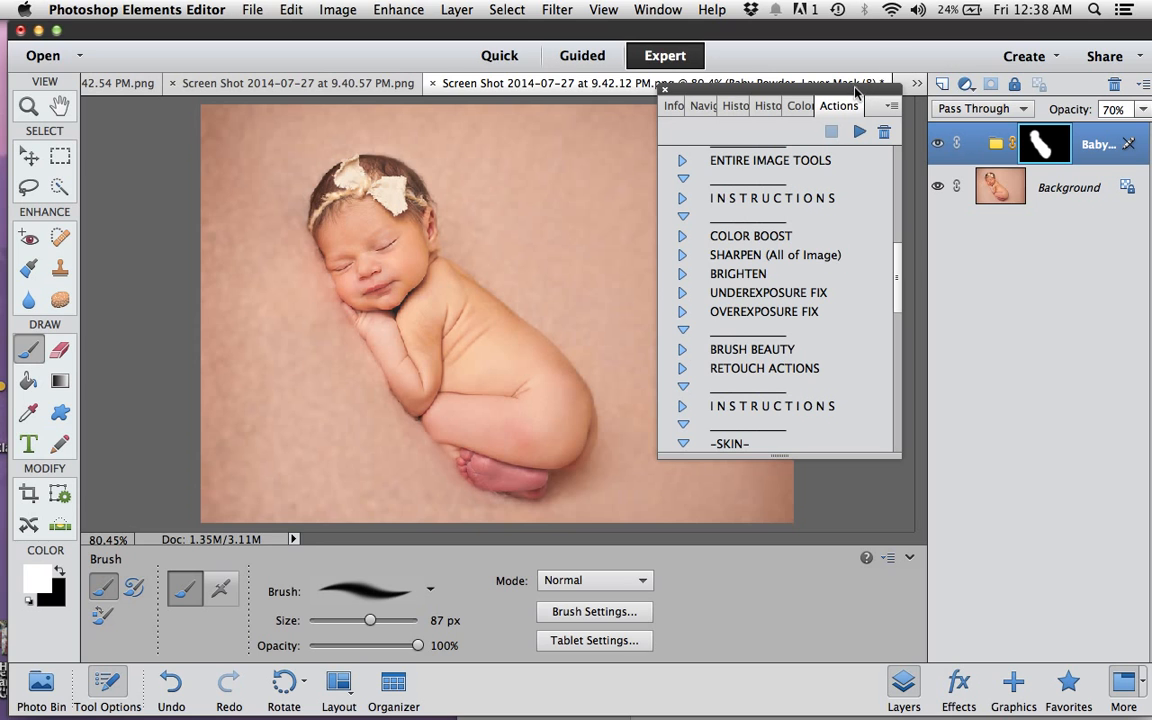
{"action": "left_click_drag", "start_coordinate": [855, 93], "coordinate": [839, 88]}
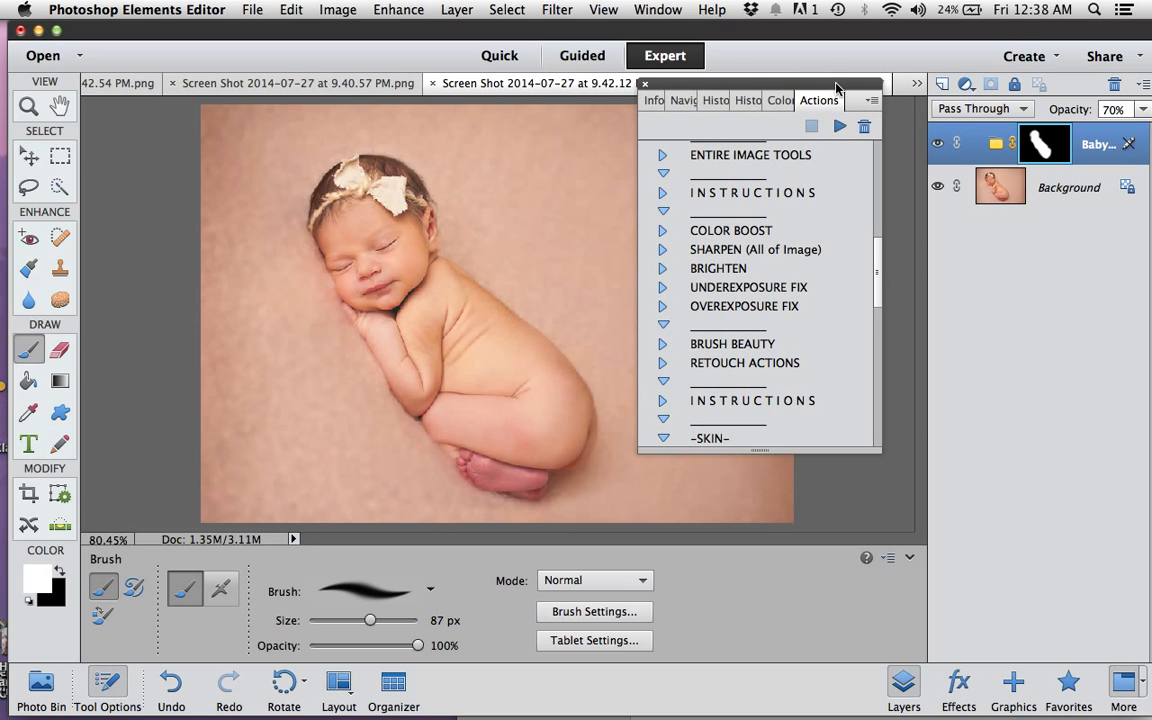
{"action": "left_click_drag", "start_coordinate": [836, 88], "coordinate": [868, 34]}
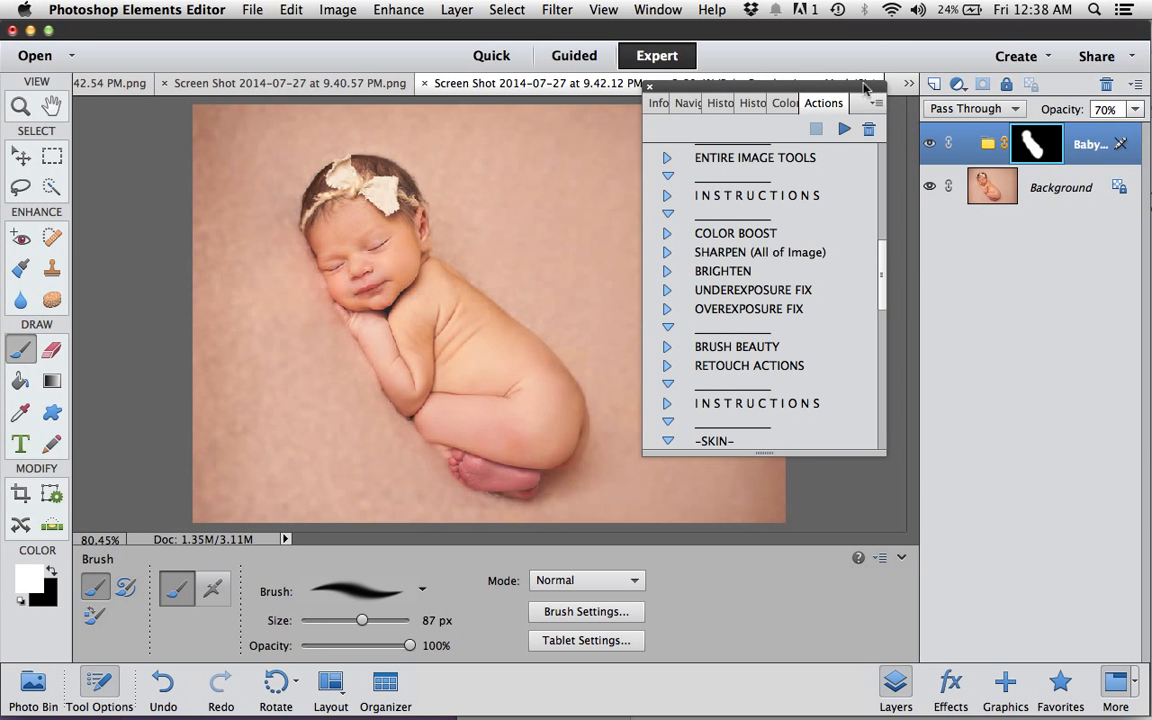
{"action": "left_click_drag", "start_coordinate": [882, 260], "coordinate": [885, 230]}
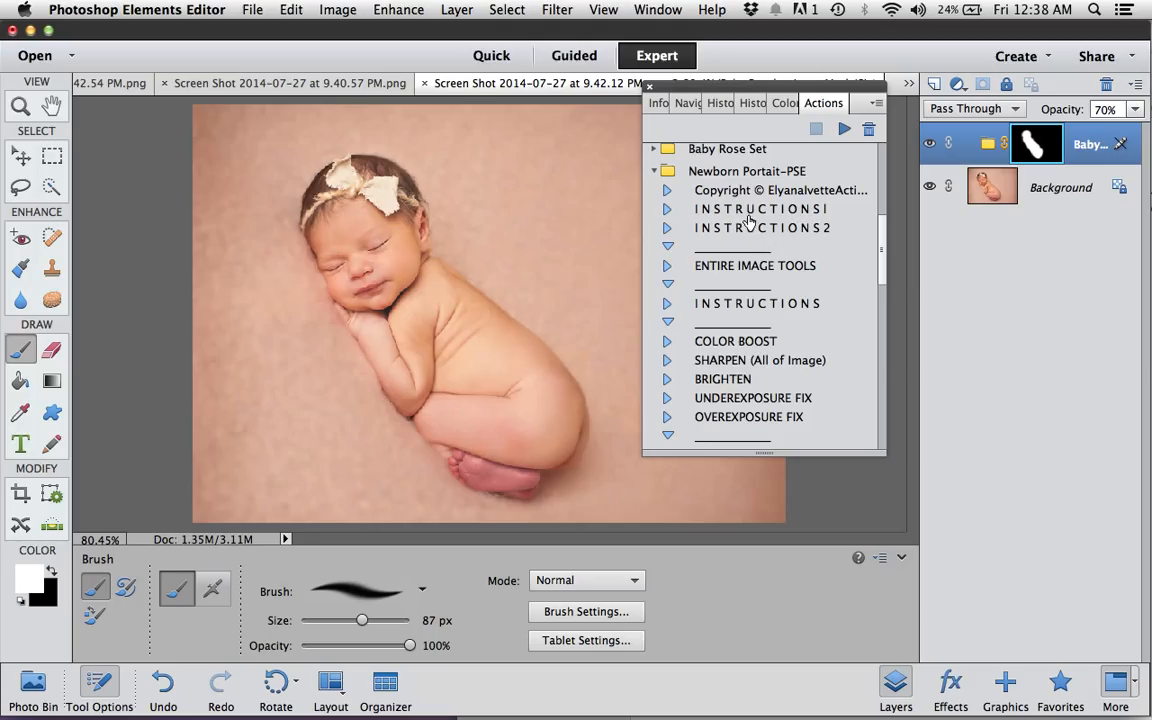
{"action": "left_click_drag", "start_coordinate": [853, 93], "coordinate": [858, 83]}
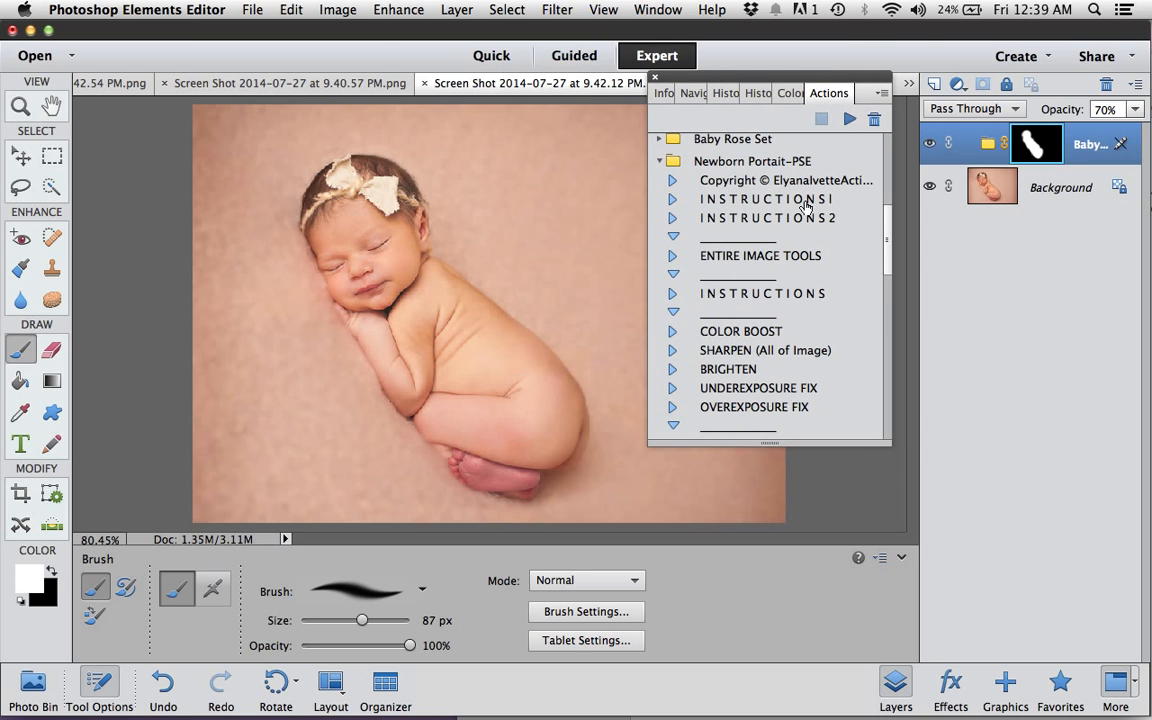
{"action": "left_click_drag", "start_coordinate": [850, 82], "coordinate": [873, 89]}
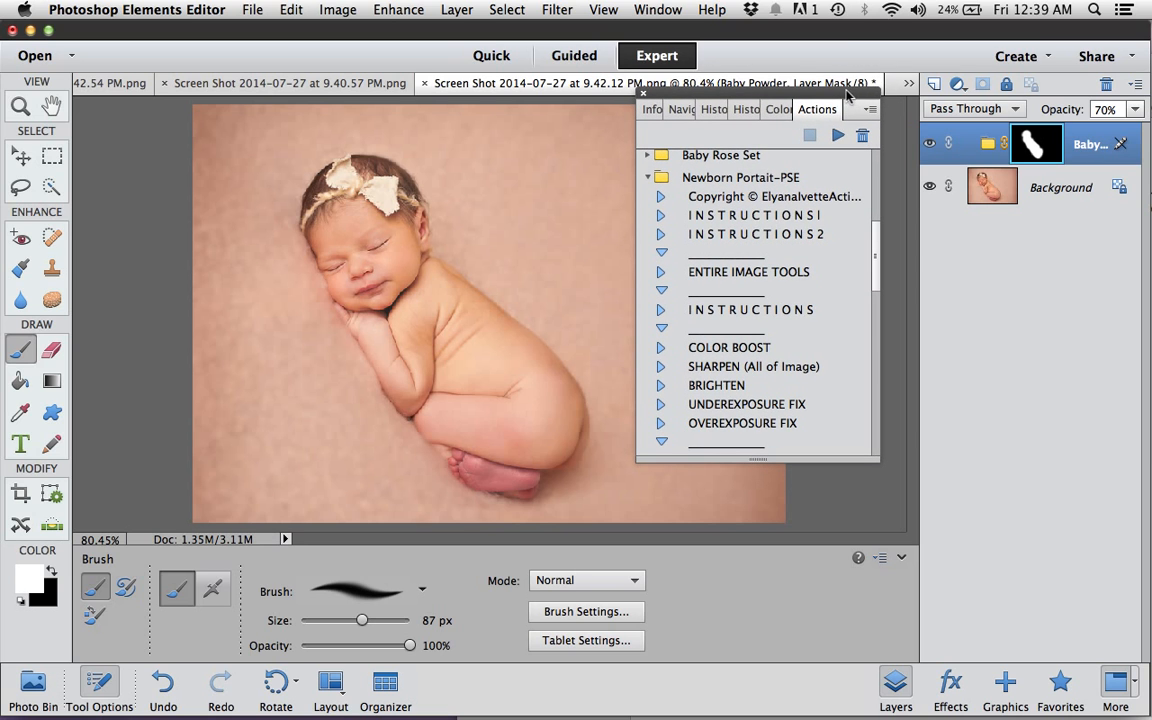
{"action": "mouse_move", "coordinate": [853, 93]}
{"action": "left_mouse_down"}
{"action": "mouse_move", "coordinate": [839, 93]}
{"action": "mouse_move", "coordinate": [868, 112]}
{"action": "left_mouse_up"}
{"action": "mouse_move", "coordinate": [890, 38]}
{"action": "left_mouse_down"}
{"action": "mouse_move", "coordinate": [865, 33]}
{"action": "mouse_move", "coordinate": [876, 45]}
{"action": "left_mouse_up"}
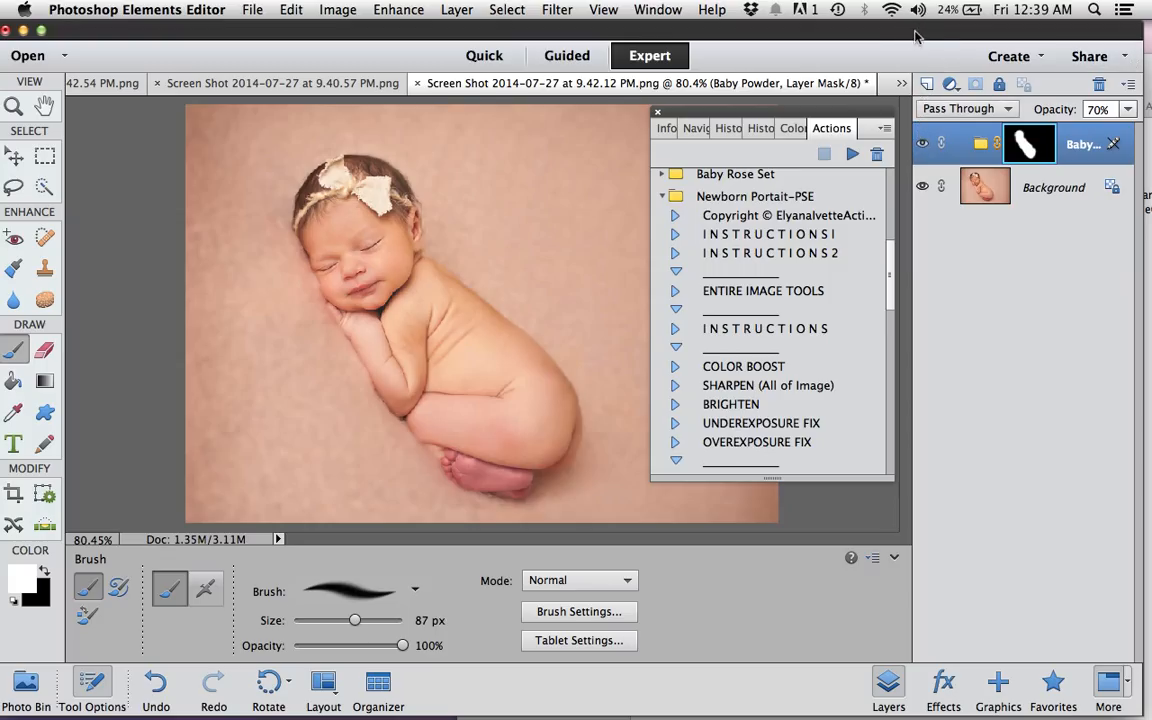
{"action": "mouse_move", "coordinate": [947, 31]}
{"action": "left_mouse_down"}
{"action": "mouse_move", "coordinate": [966, 39]}
{"action": "mouse_move", "coordinate": [954, 16]}
{"action": "mouse_move", "coordinate": [968, 19]}
{"action": "mouse_move", "coordinate": [957, 18]}
{"action": "left_mouse_up"}
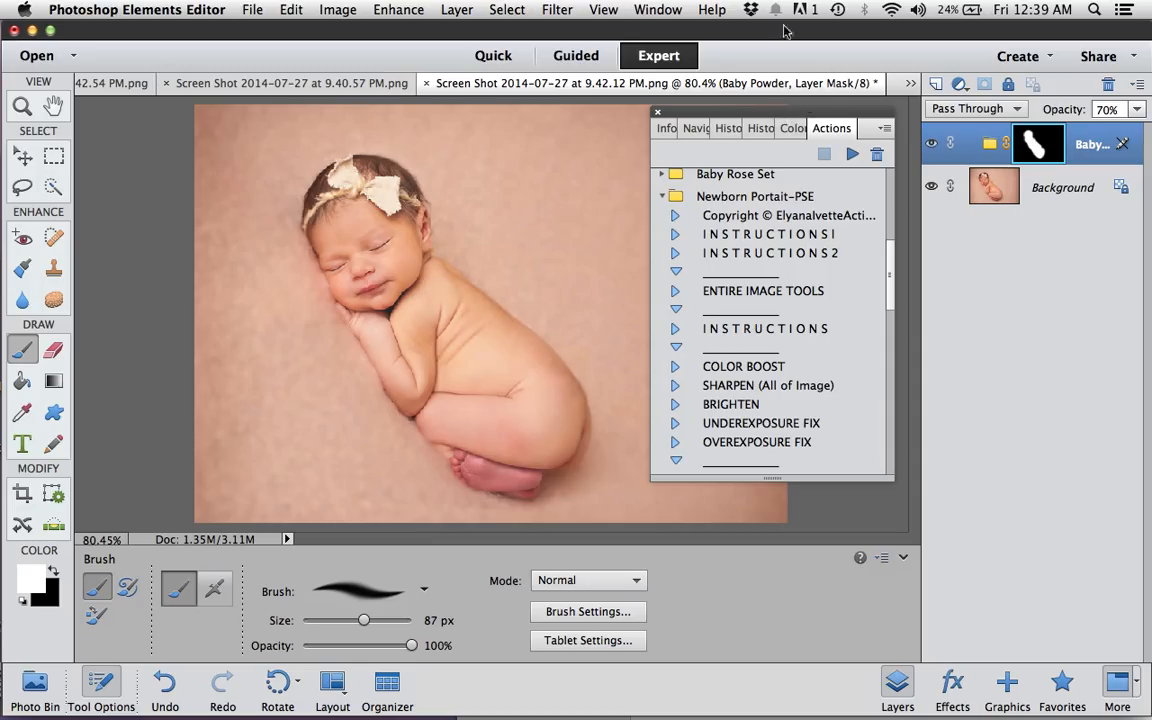
- Search the computer for "qui" and switch to QuickTime Player
{"action": "left_click", "coordinate": [1093, 10]}
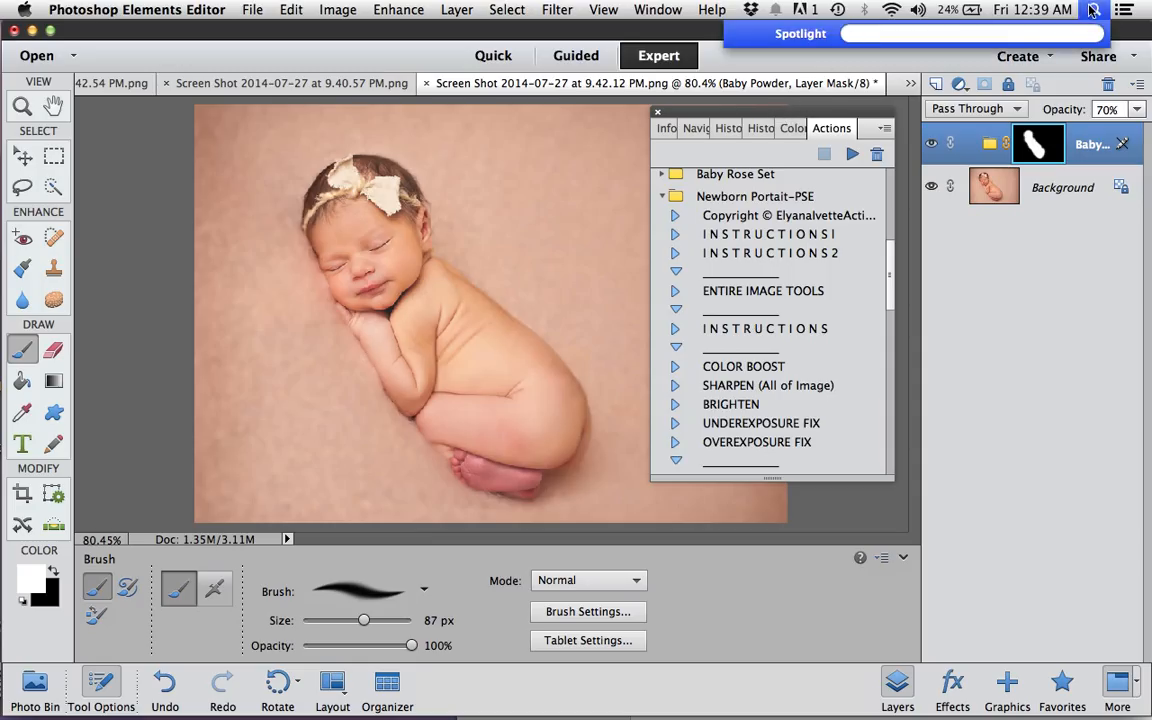
{"action": "type", "text": "qui"}
{"action": "key", "text": "Return"}
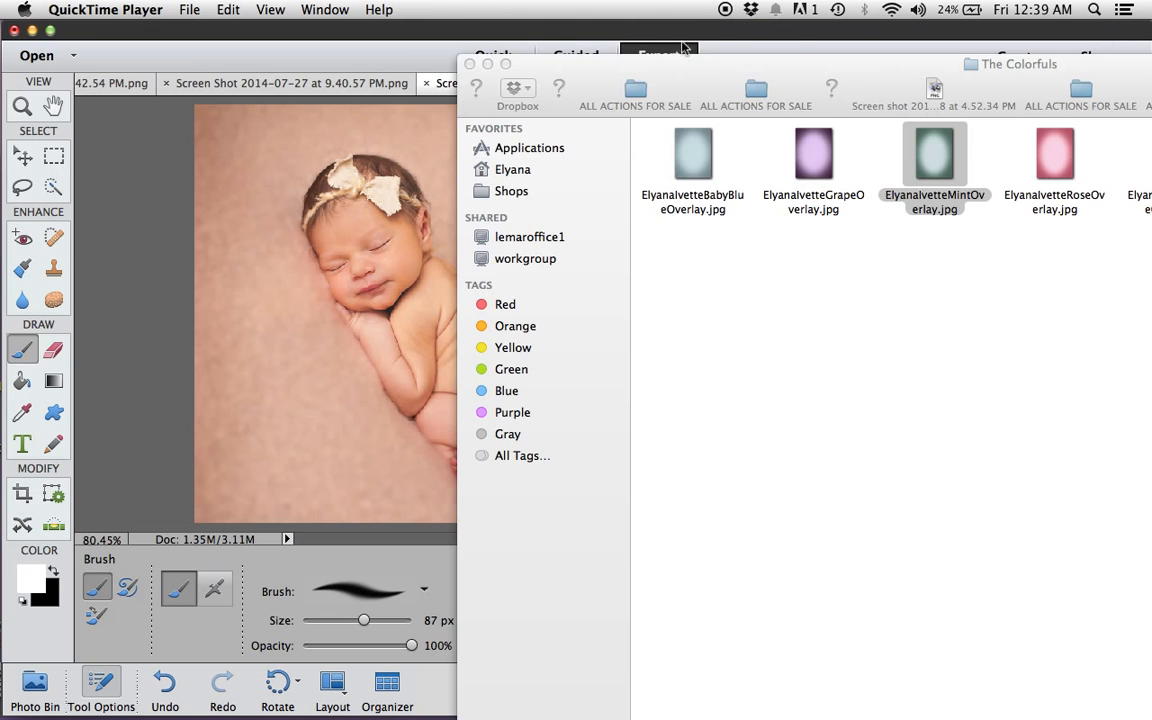